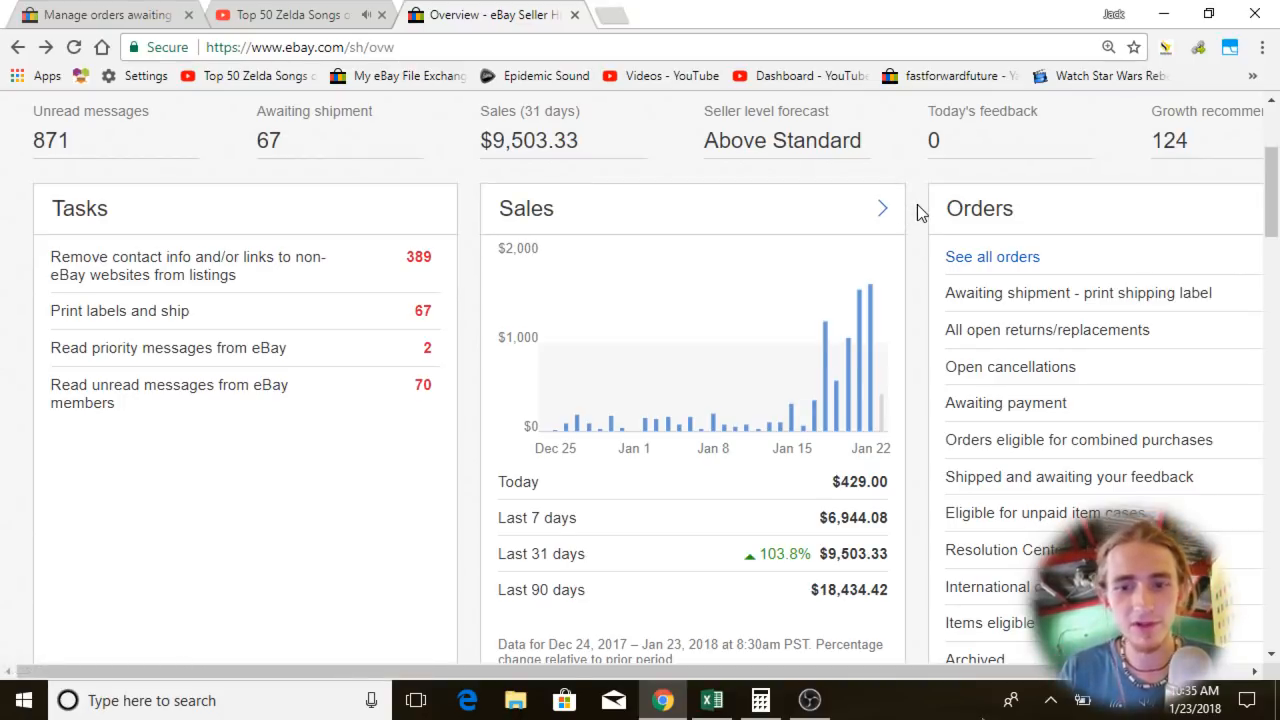
Switch to Excel to look at the sales and profit sheet, and return to the Seller Hub page.
left_click(711, 700)
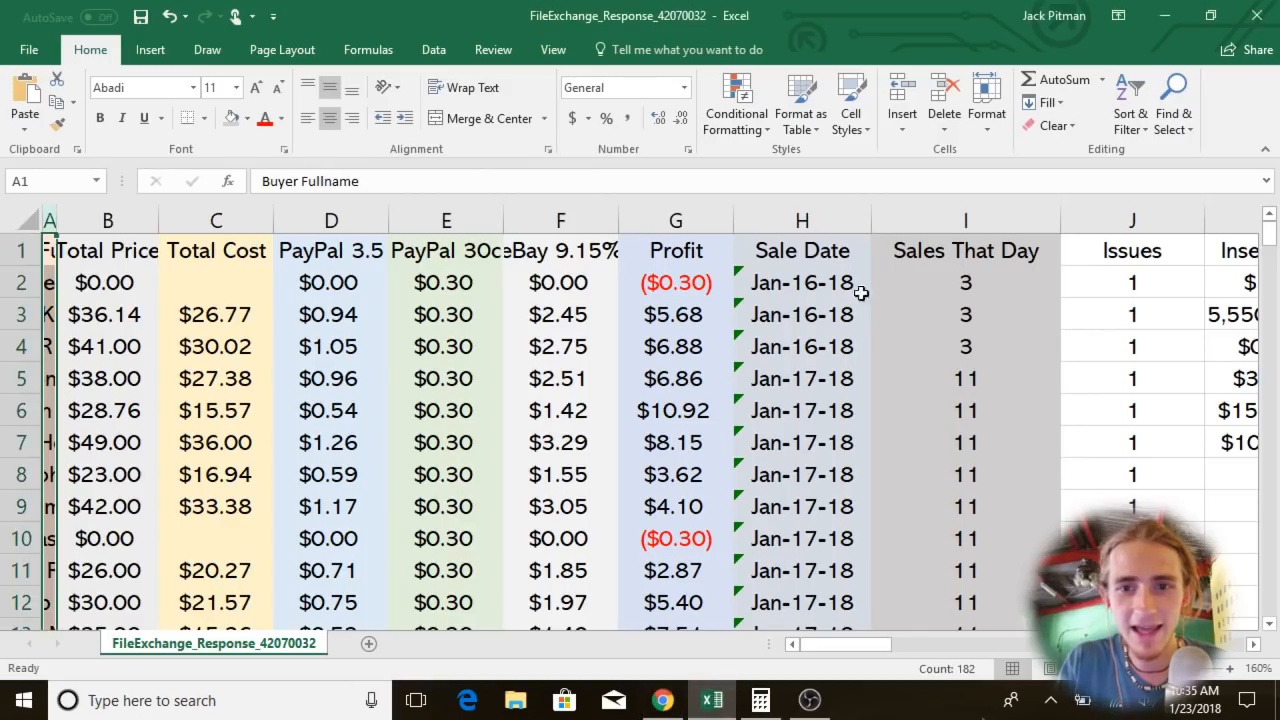
left_click_drag(1269, 238, 1269, 238)
left_click(1172, 15)
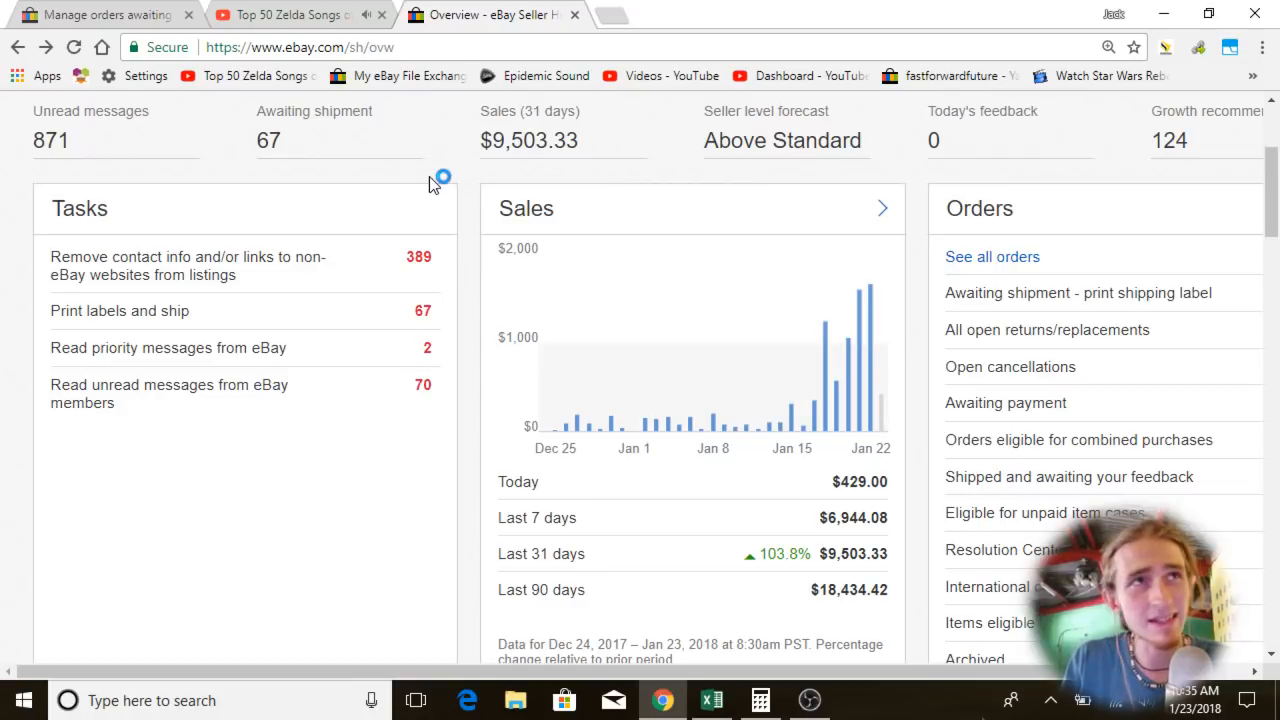
Check the January 2018 calendar and switch to the Calculator.
left_click(1188, 704)
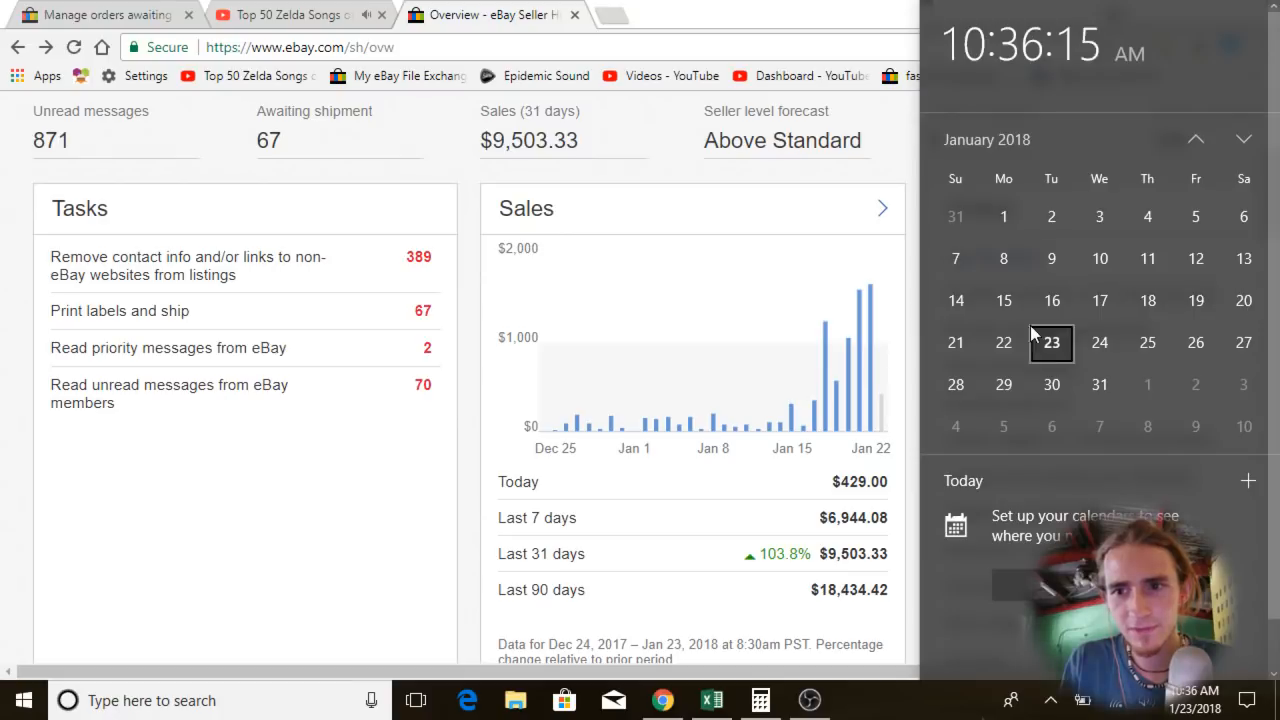
left_click(760, 700)
left_click(566, 523)
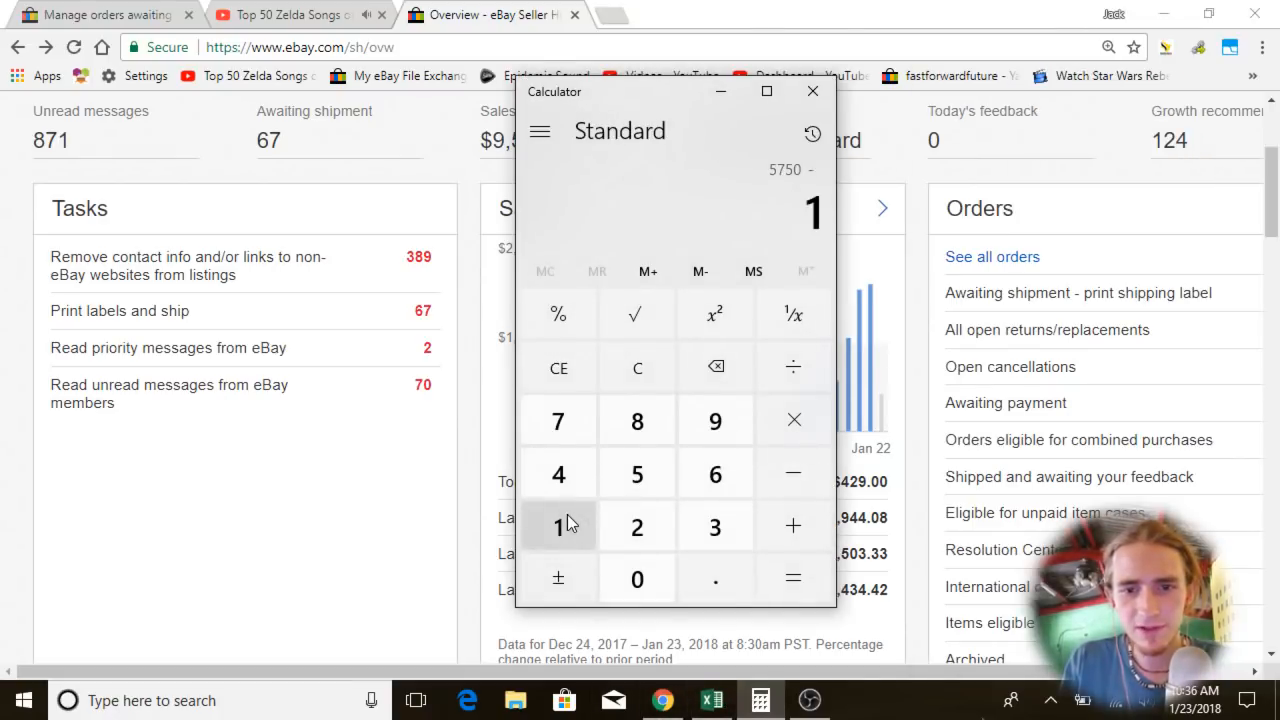
left_click(568, 523)
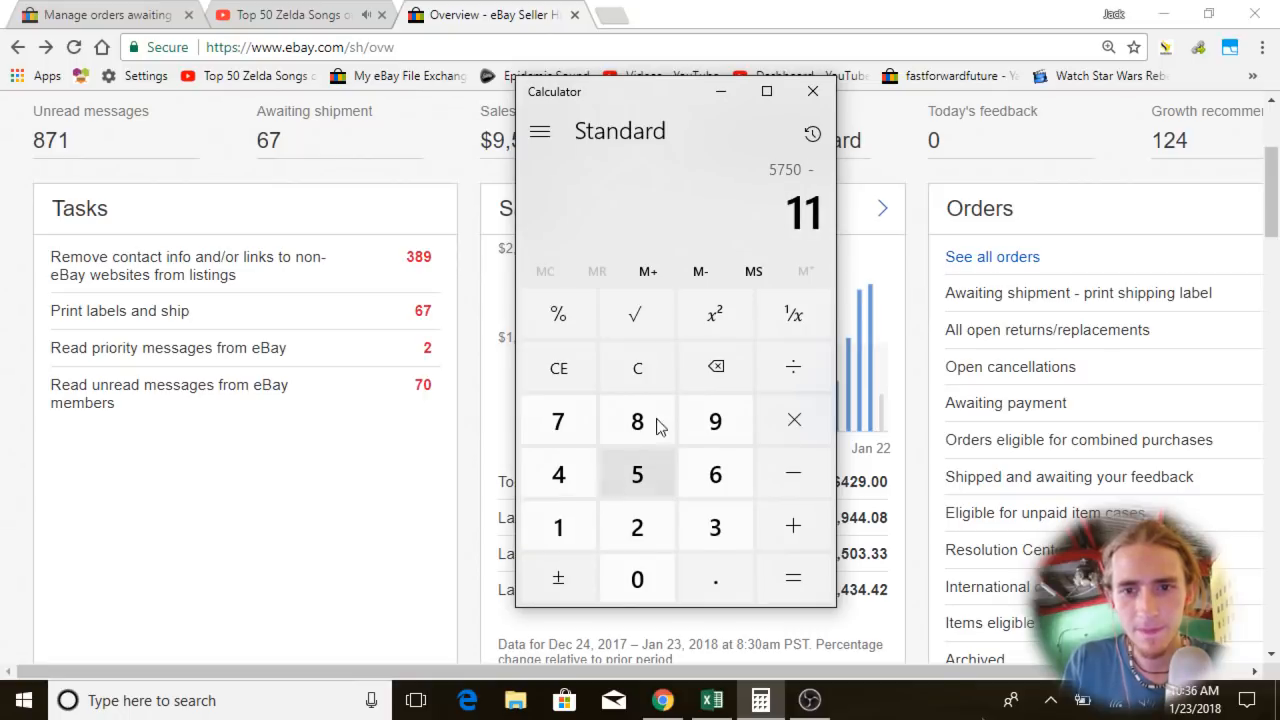
left_click(642, 494)
left_click(645, 575)
left_click(645, 575)
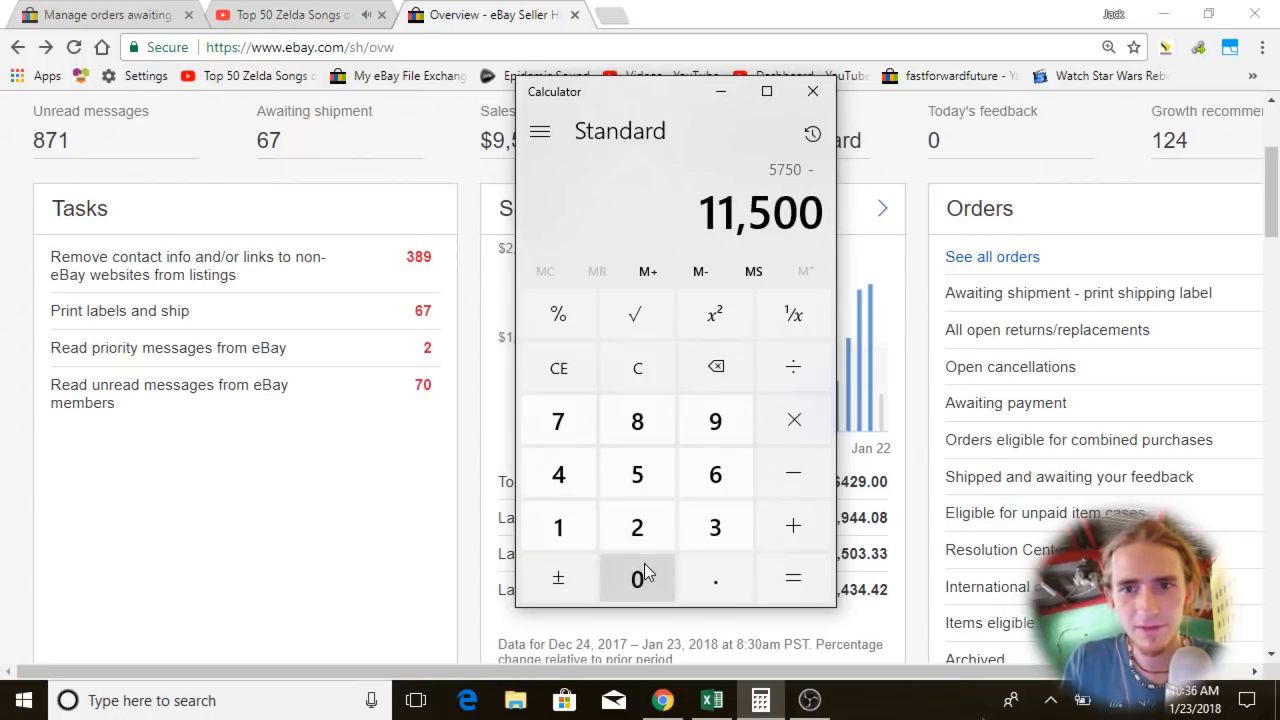
left_click(645, 575)
left_click(792, 420)
left_click(640, 478)
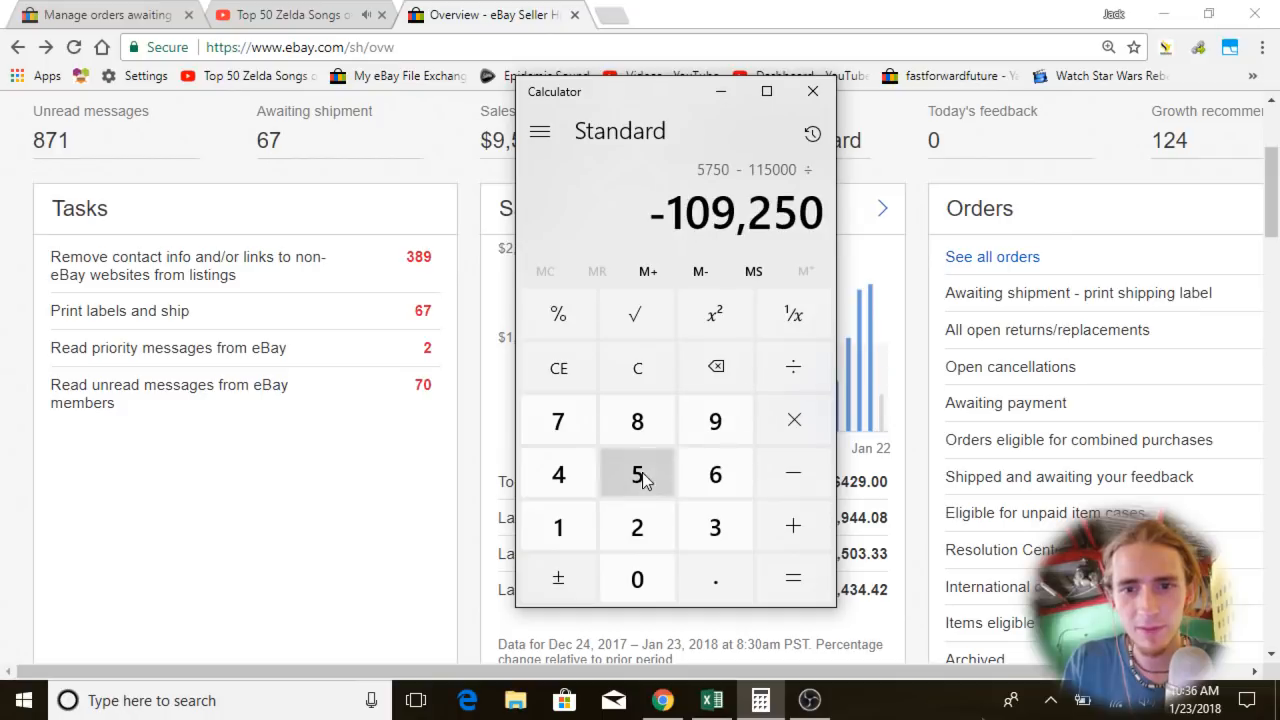
left_click(718, 370)
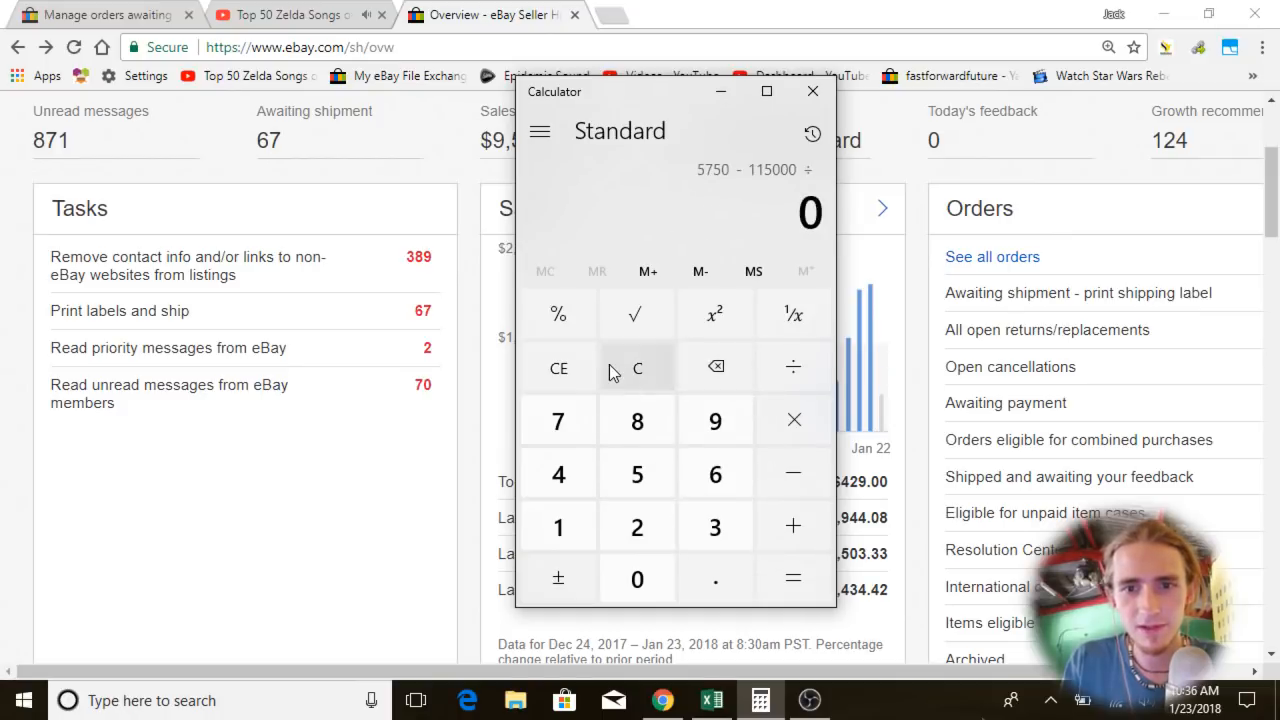
left_click(609, 371)
Calculate 115000 divided by 5 and return to the Seller Hub page.
left_click(560, 508)
left_click(638, 488)
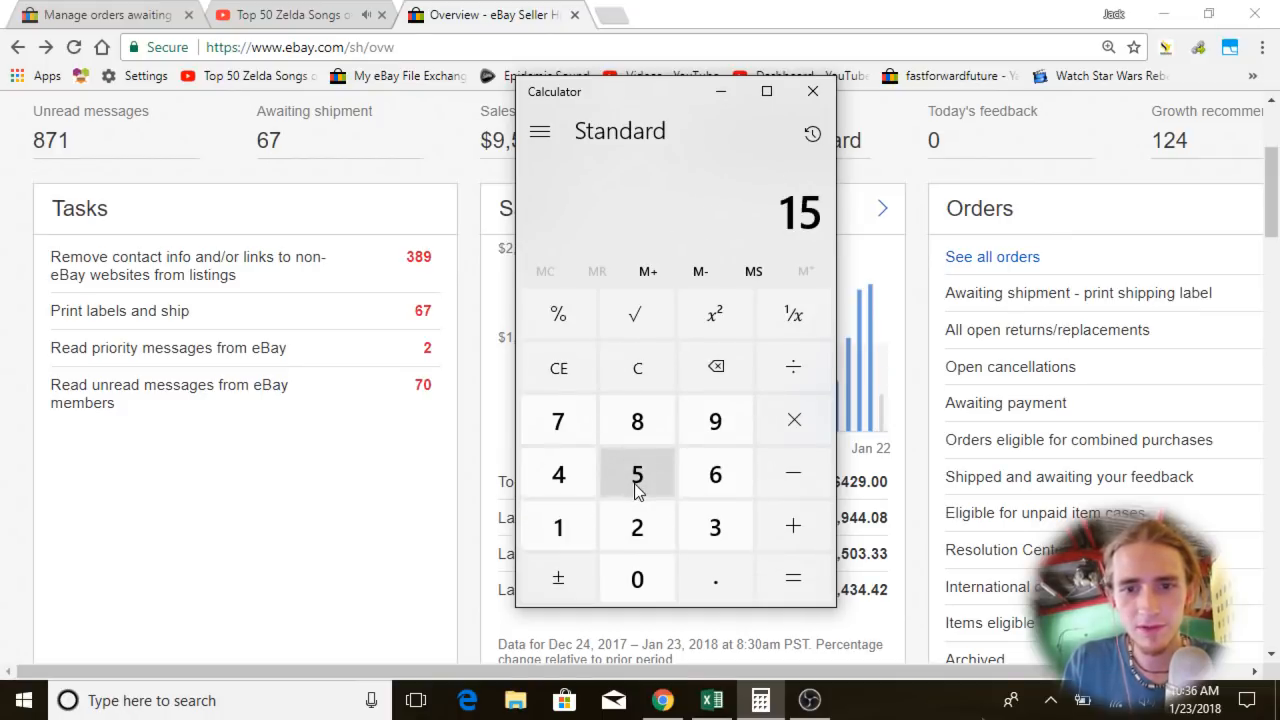
left_click(733, 378)
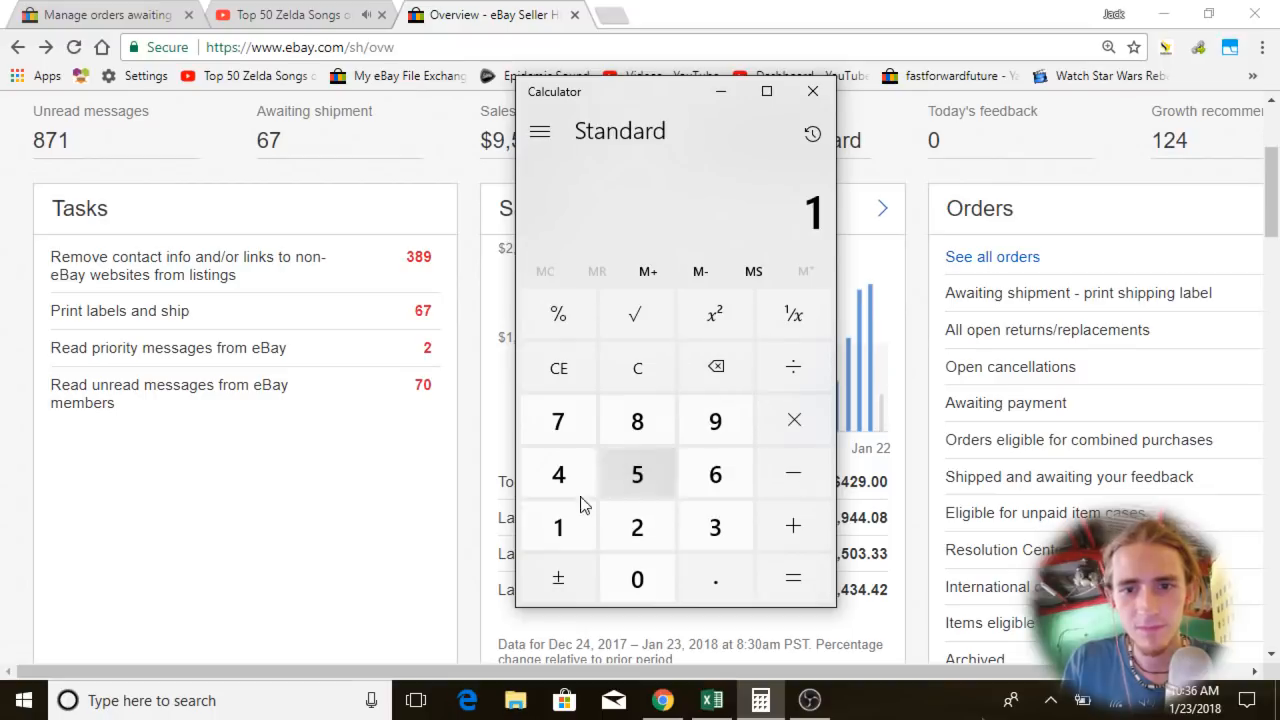
left_click(580, 505)
left_click(632, 480)
left_click(655, 590)
left_click(655, 590)
left_click(655, 590)
left_click(658, 585)
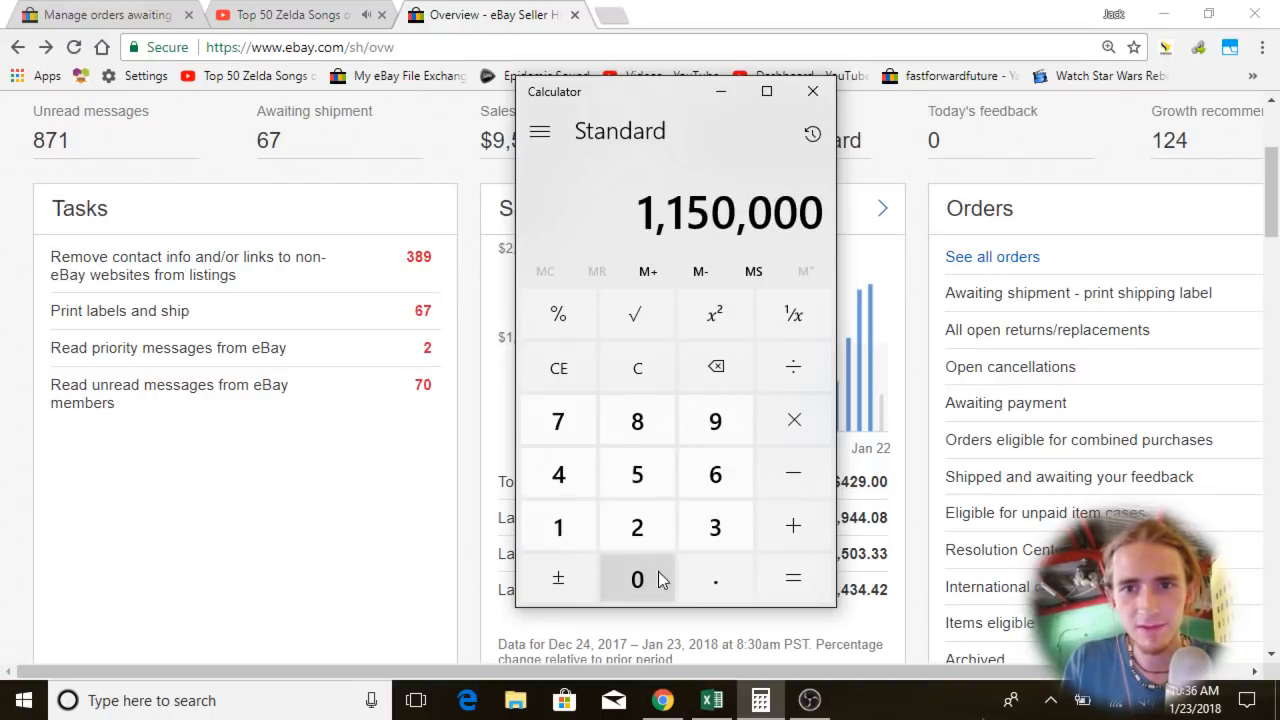
left_click(730, 366)
left_click(790, 367)
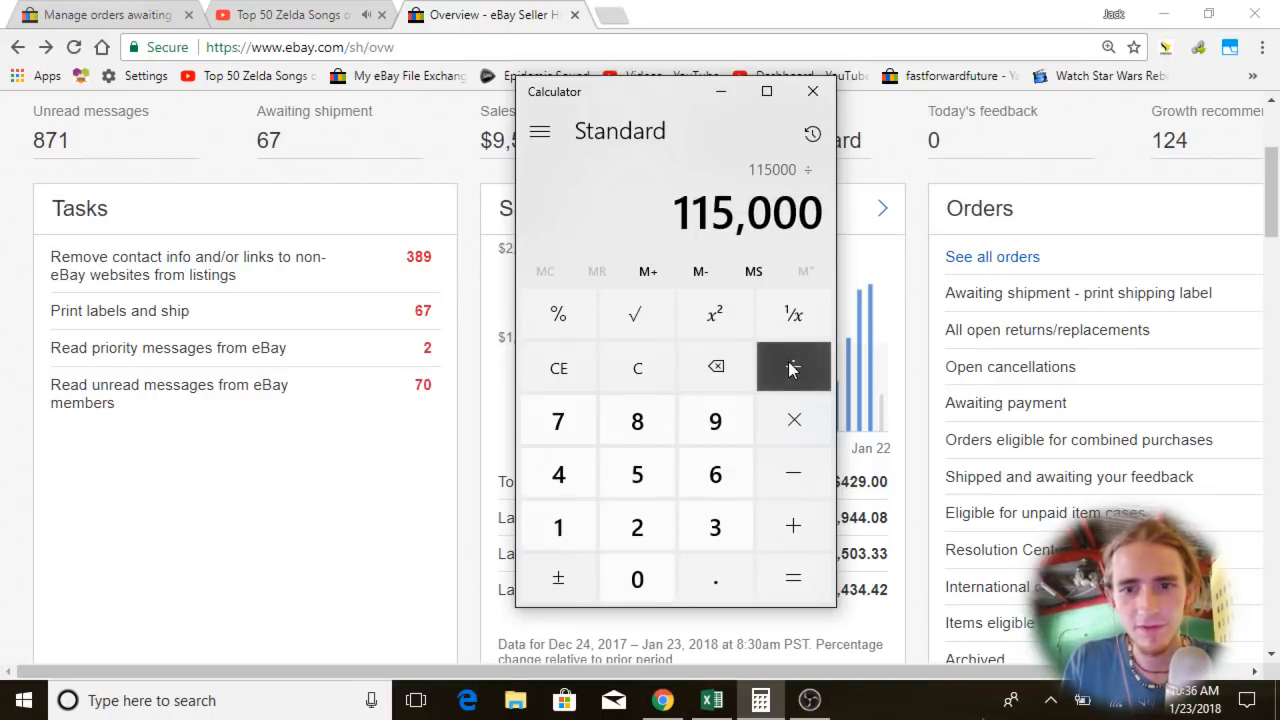
left_click(637, 477)
left_click(793, 578)
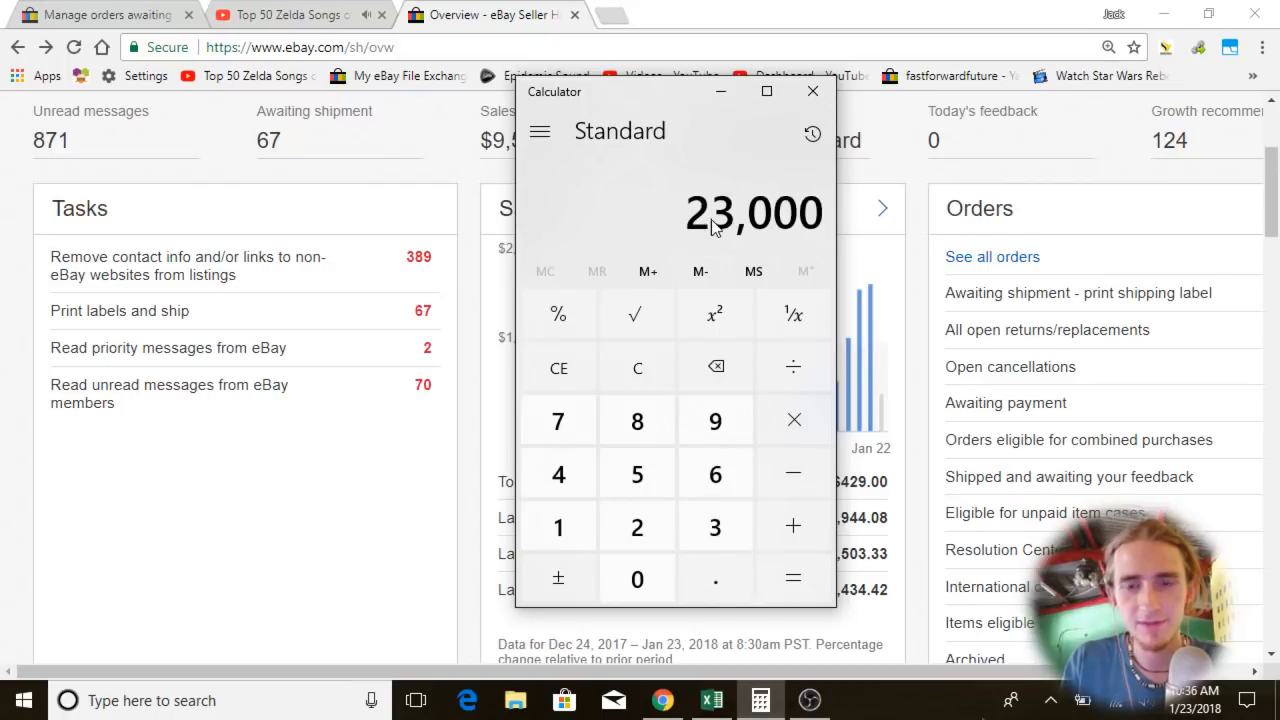
left_click(460, 457)
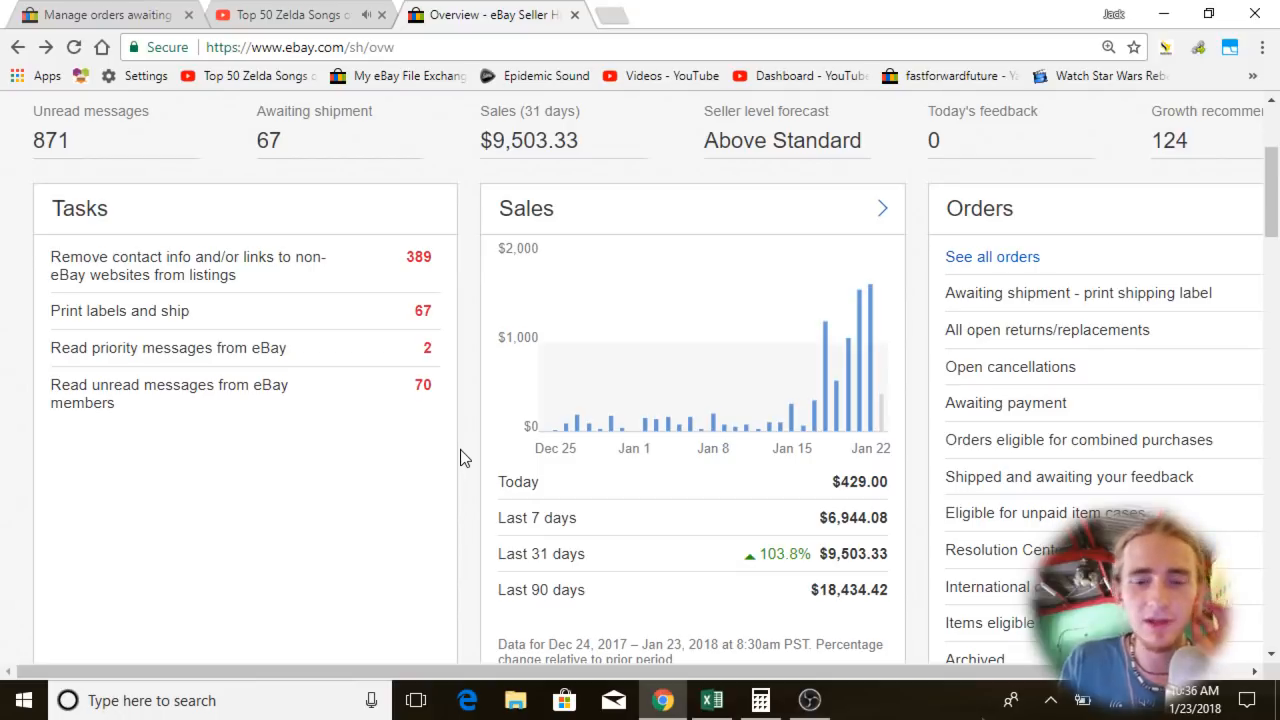
Switch to the Calculator, divide the previous result by 24, and return to the Seller Hub page.
left_click(762, 700)
left_click(796, 382)
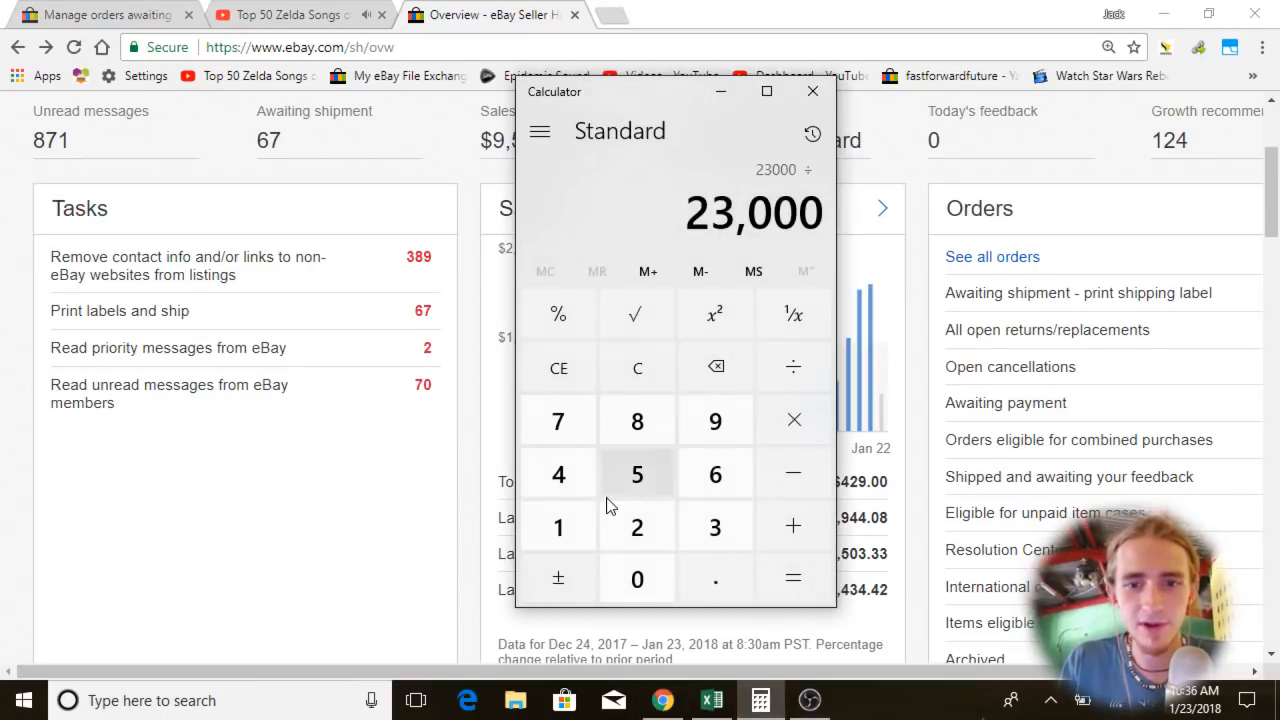
left_click(608, 506)
left_click(565, 478)
left_click(805, 588)
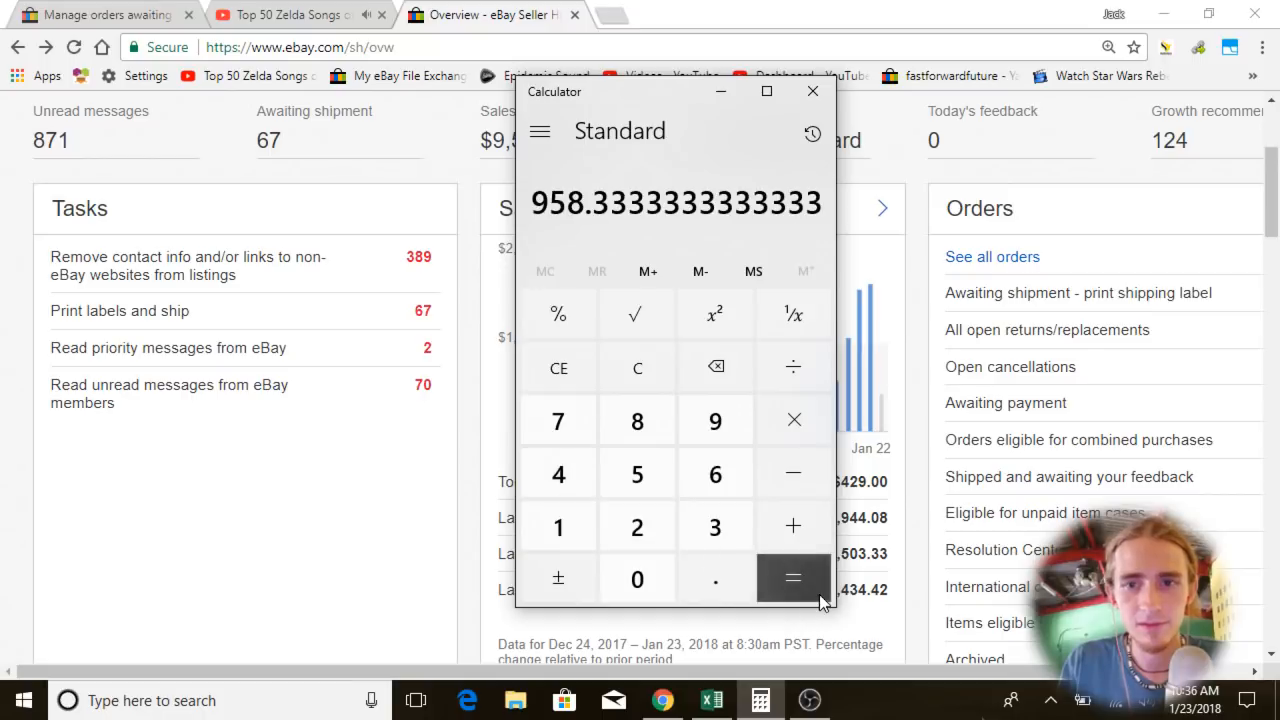
left_click(383, 534)
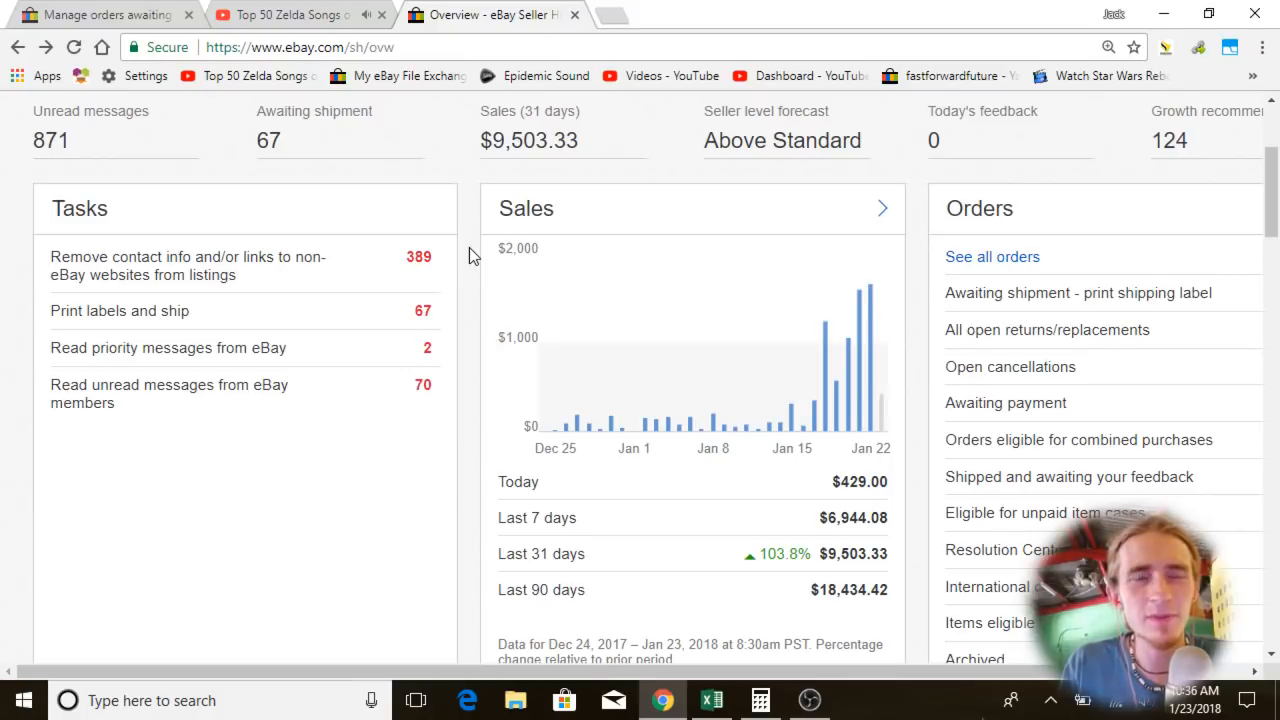
Examine the Seller Hub overview, including the daily sales chart, sales totals and active listings.
scroll(467, 295, "down", 5)
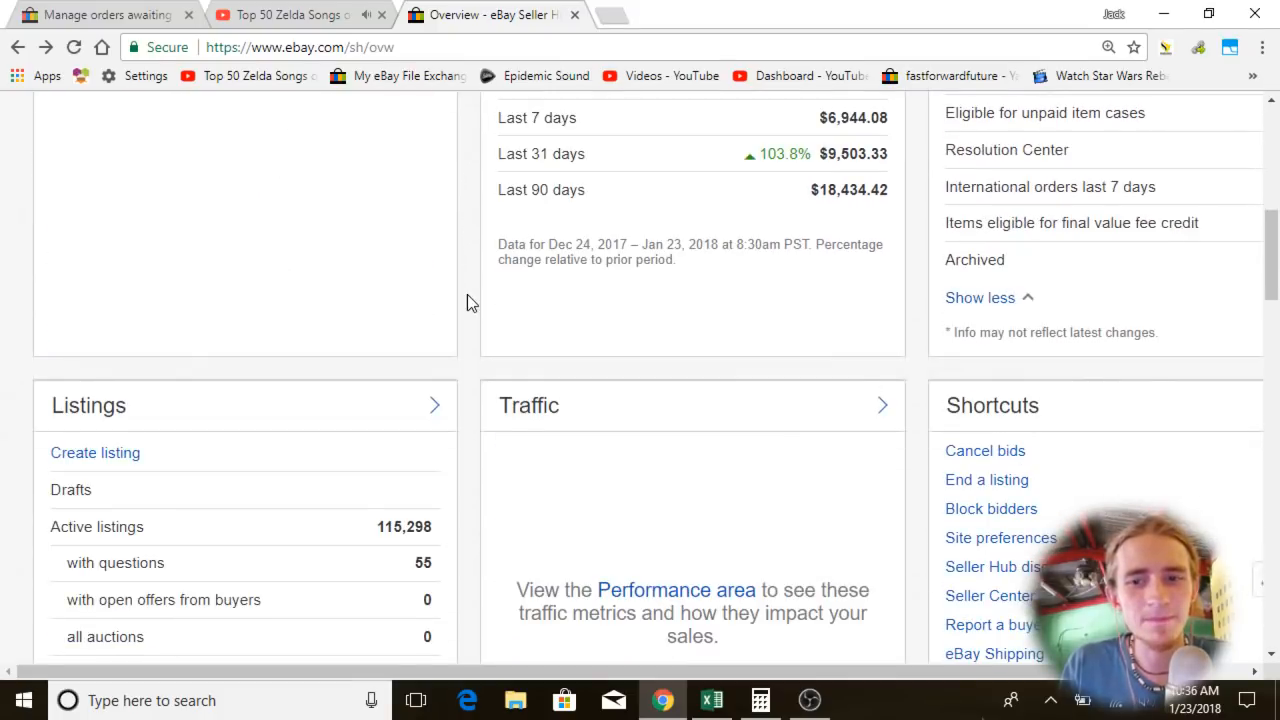
scroll(467, 300, "up", 7)
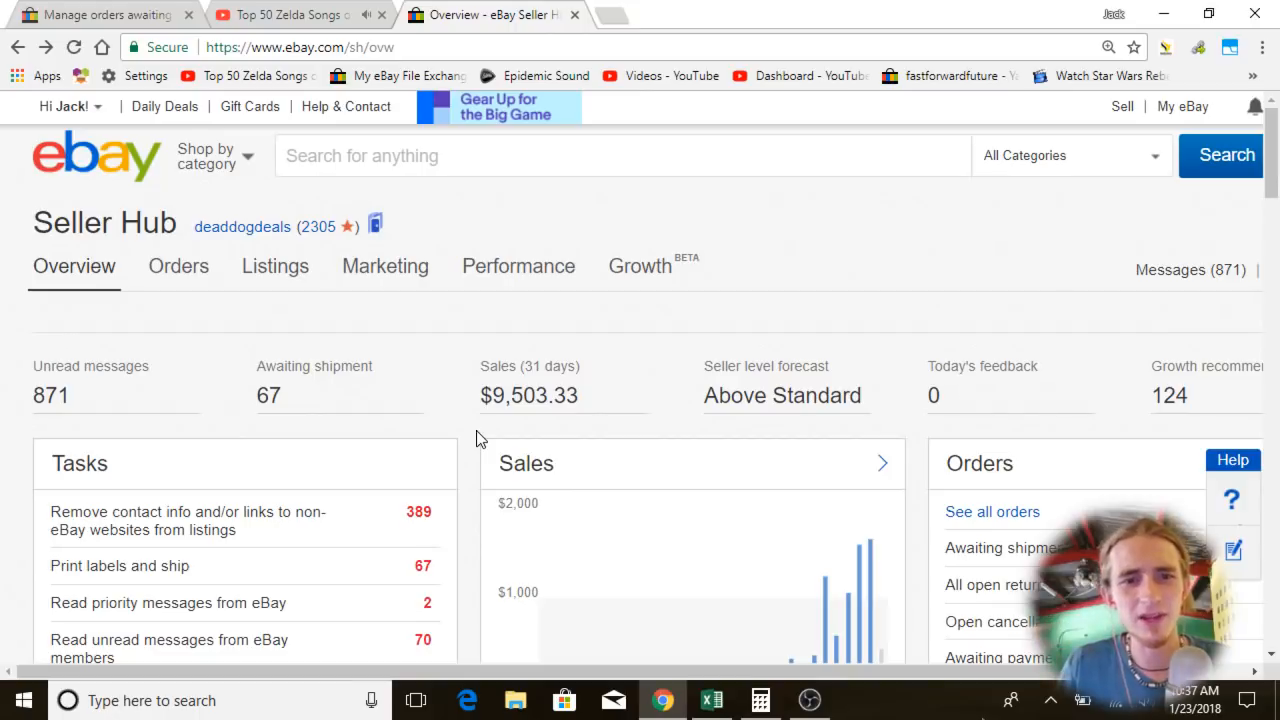
scroll(931, 294, "down", 2)
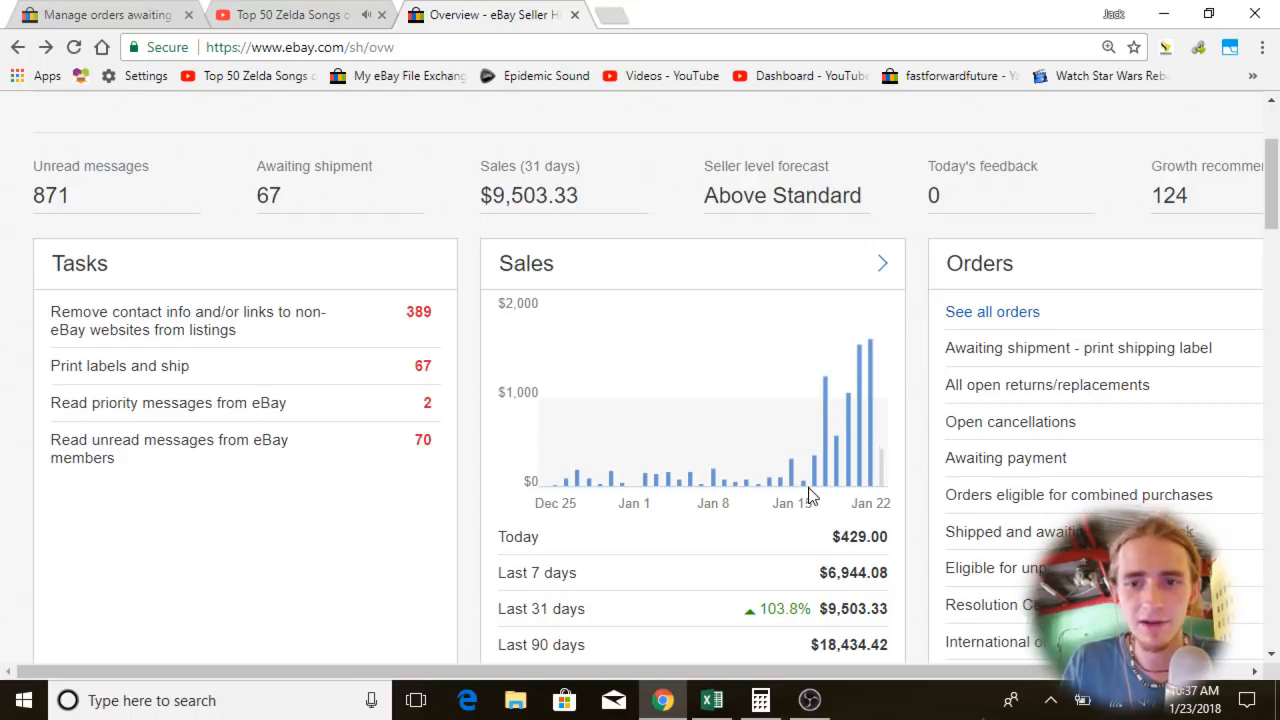
mouse_move(810, 496)
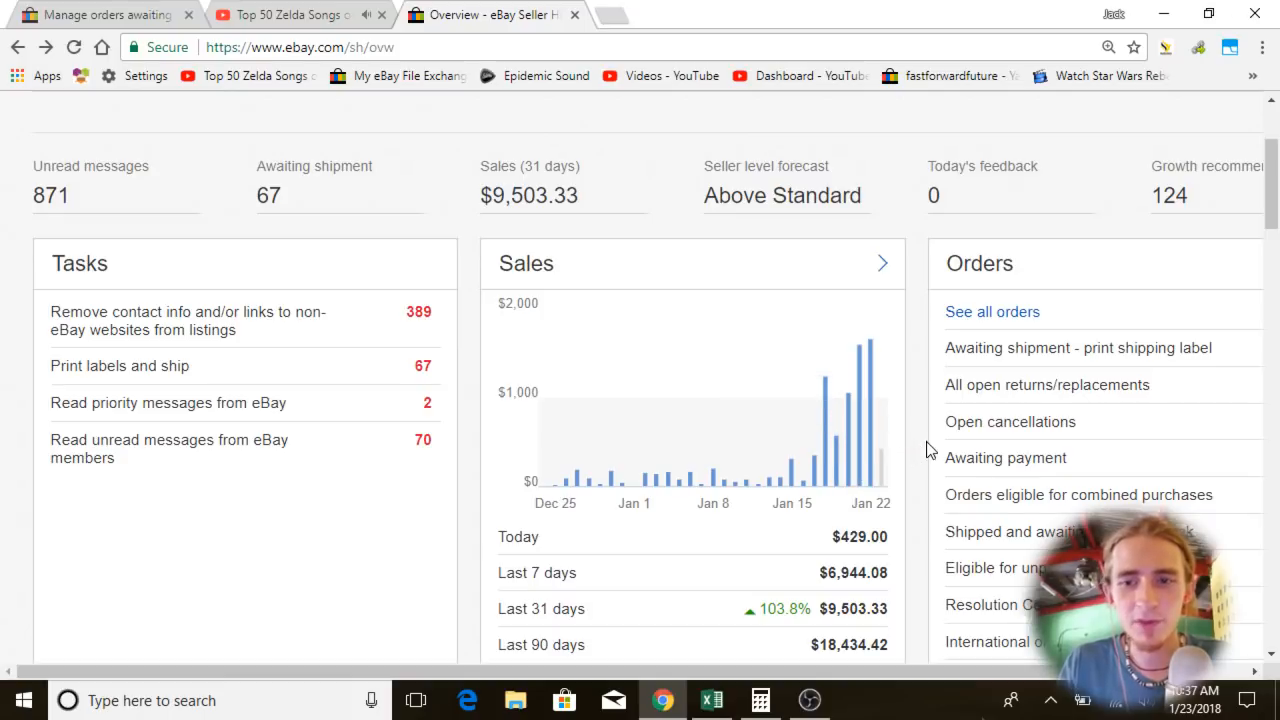
scroll(926, 443, "up", 2)
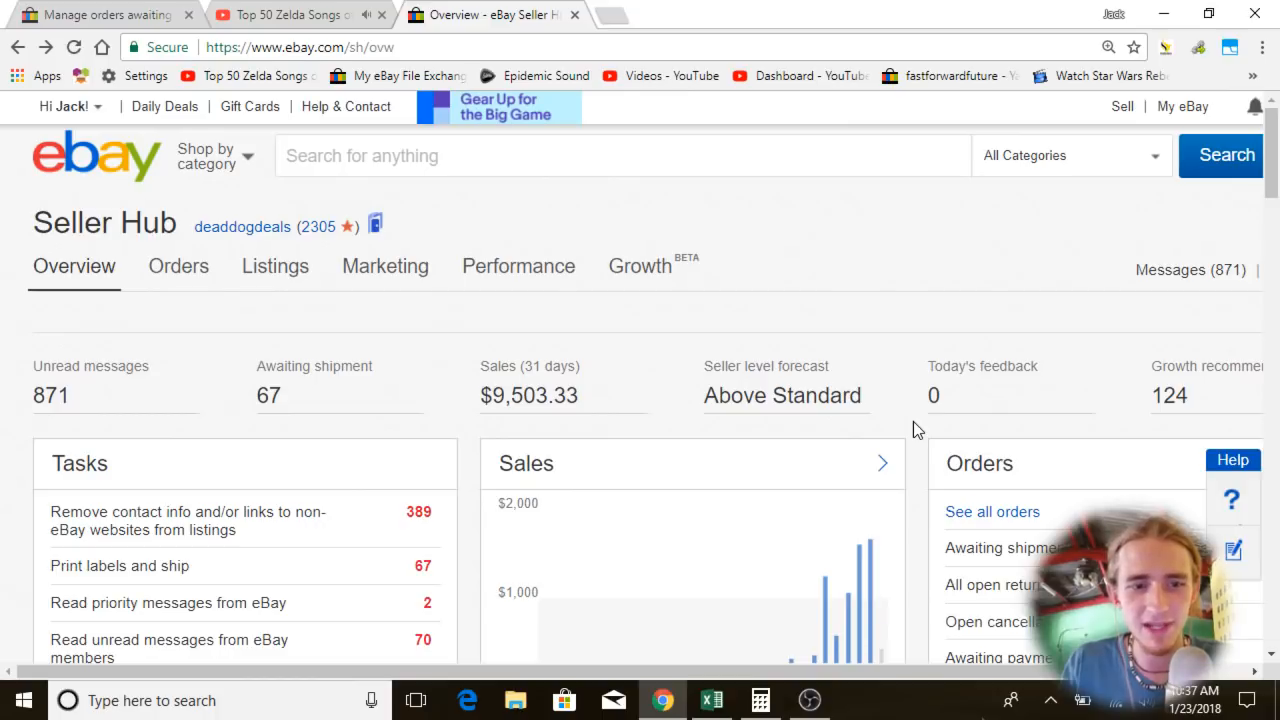
scroll(913, 421, "down", 3)
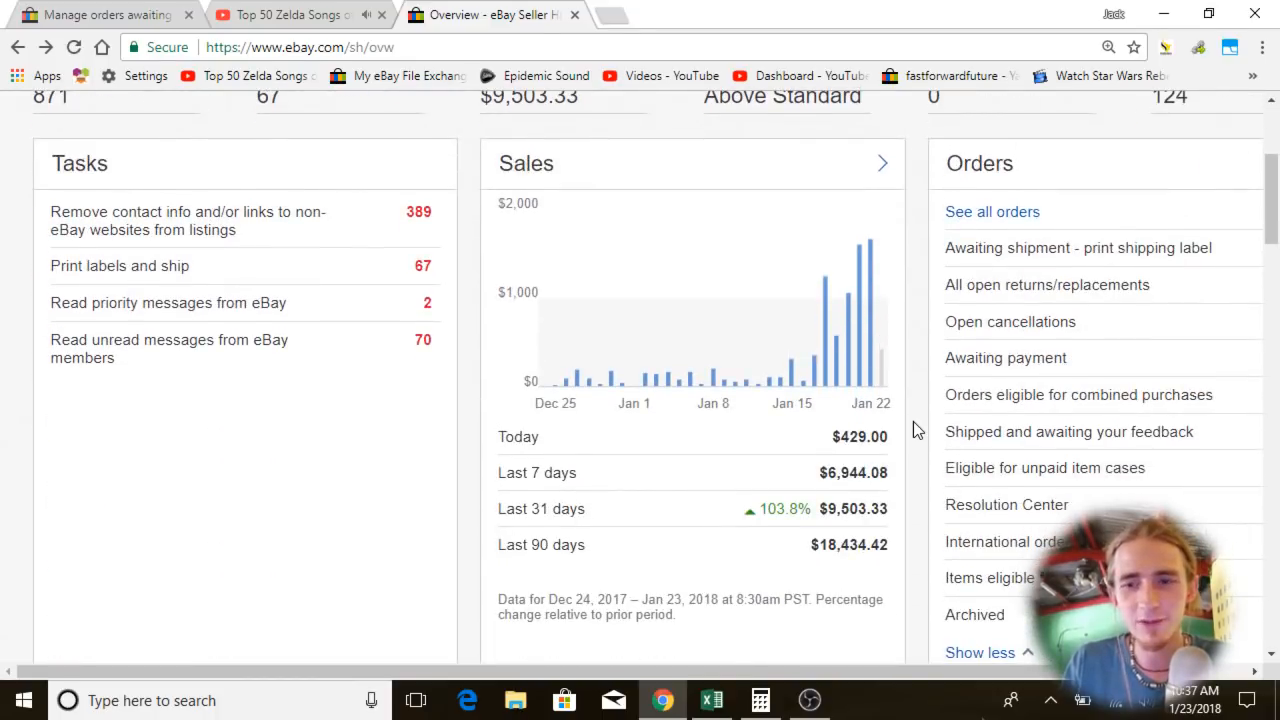
scroll(913, 421, "up", 3)
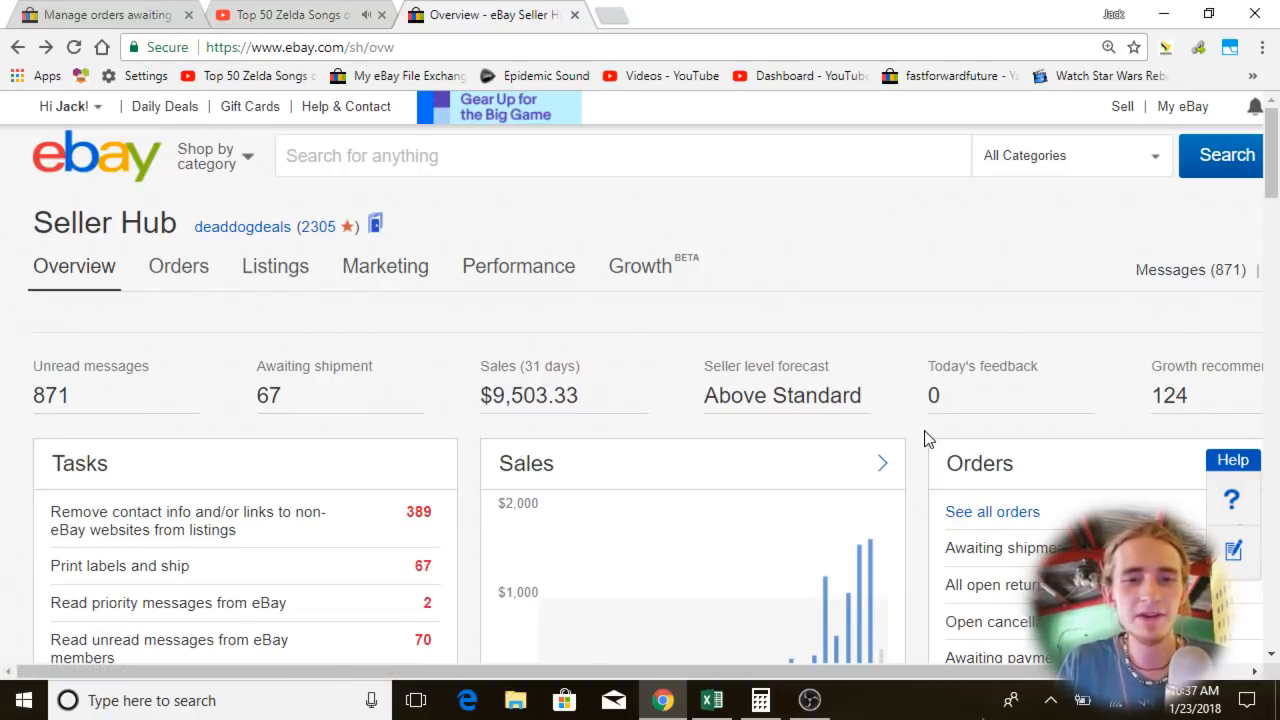
scroll(925, 438, "down", 2)
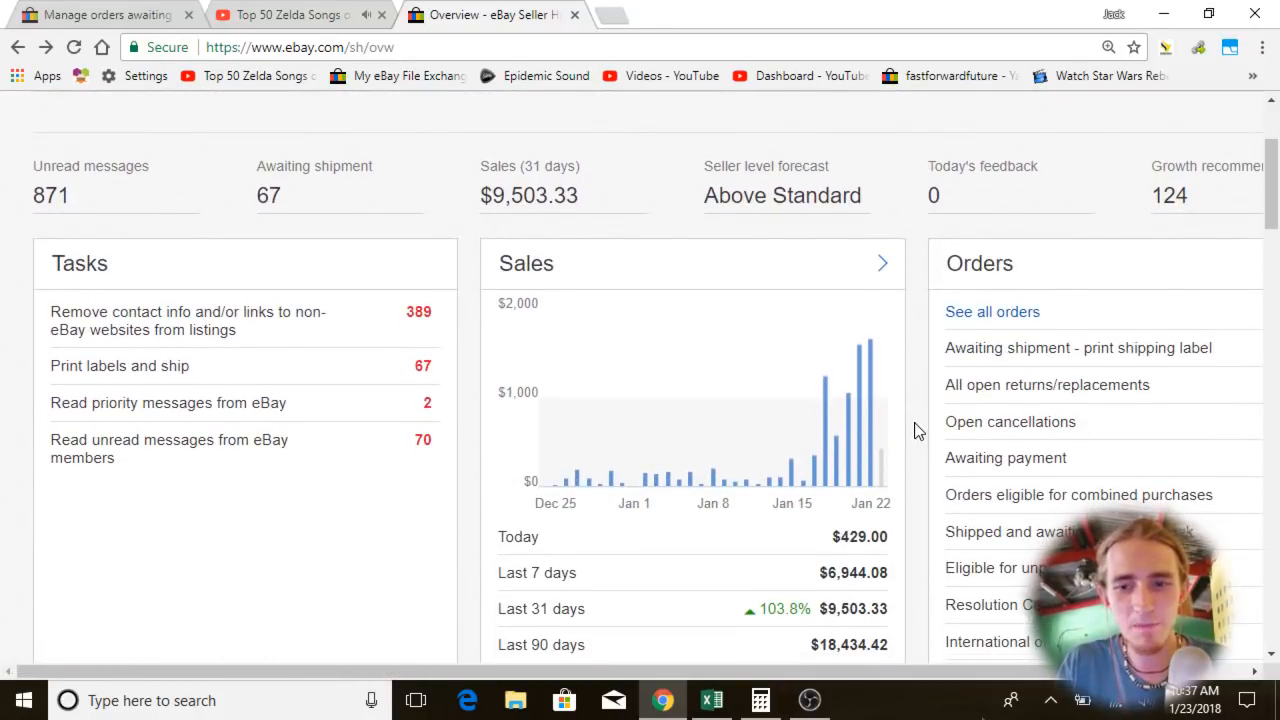
scroll(918, 430, "down", 1)
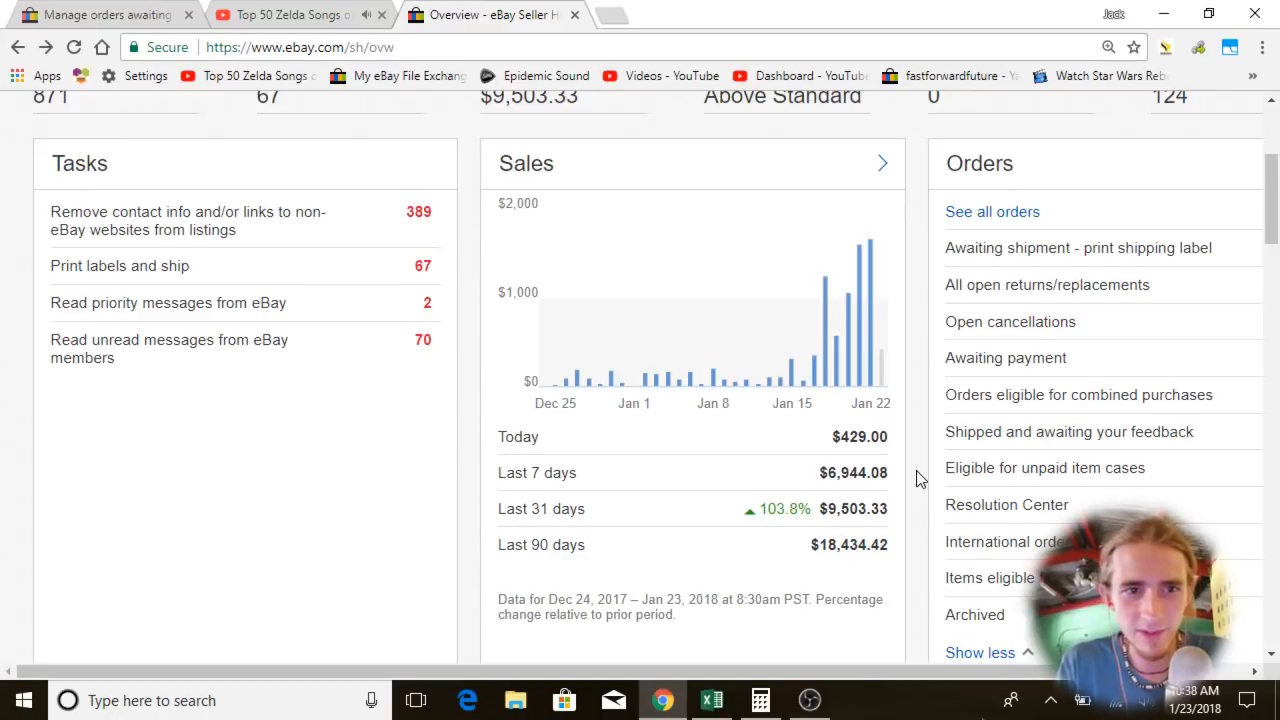
scroll(920, 477, "up", 3)
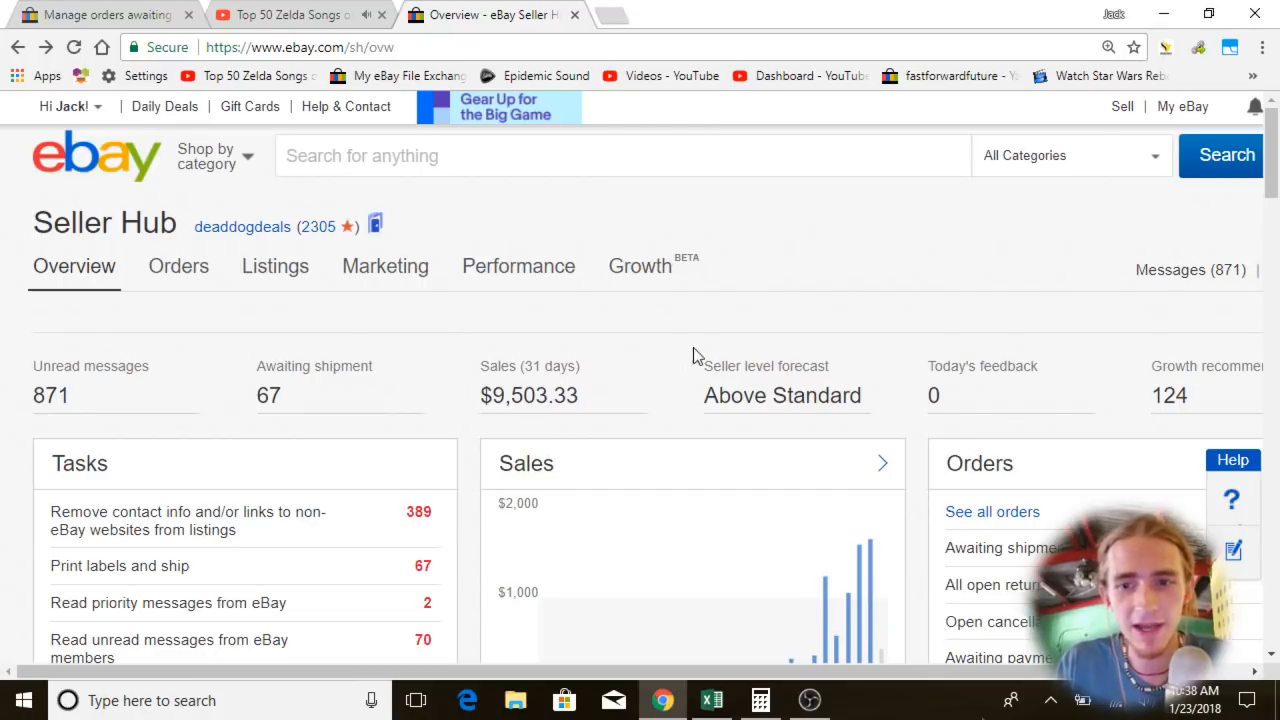
scroll(920, 420, "down", 3)
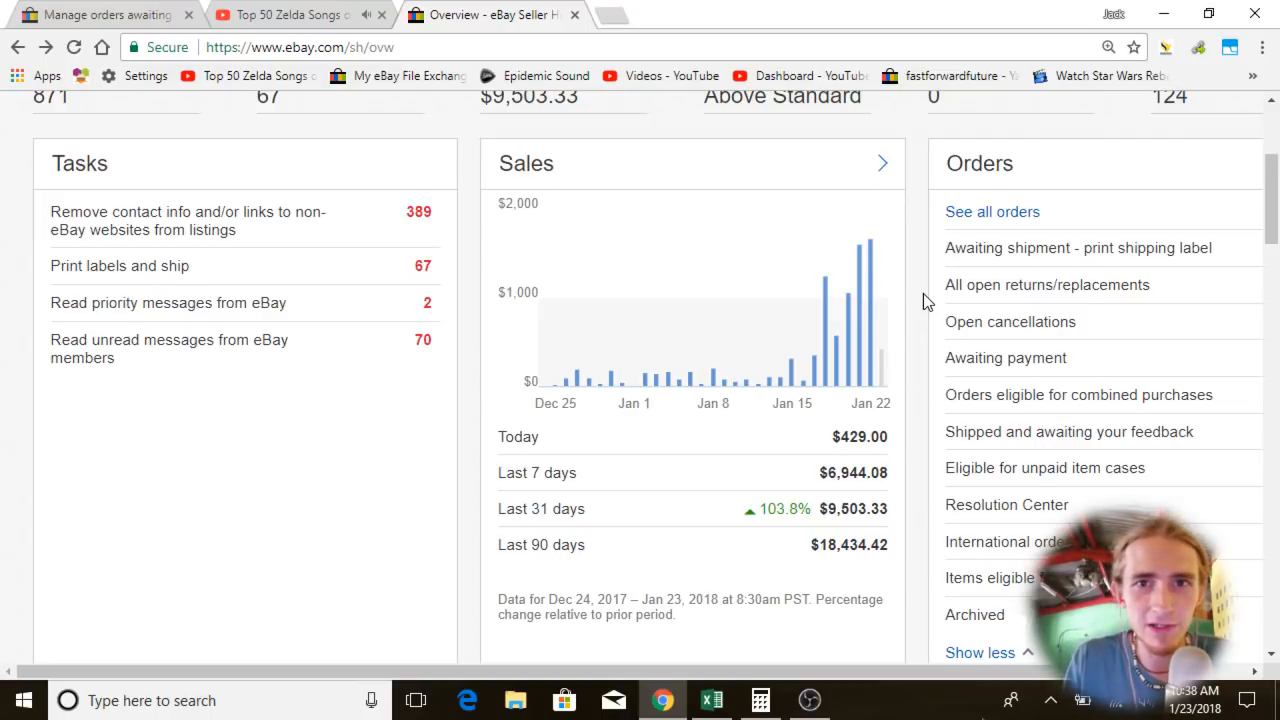
Open the Negative Filter spreadsheet from Google Sheets in a new browser tab.
left_click(611, 14)
left_click(1252, 75)
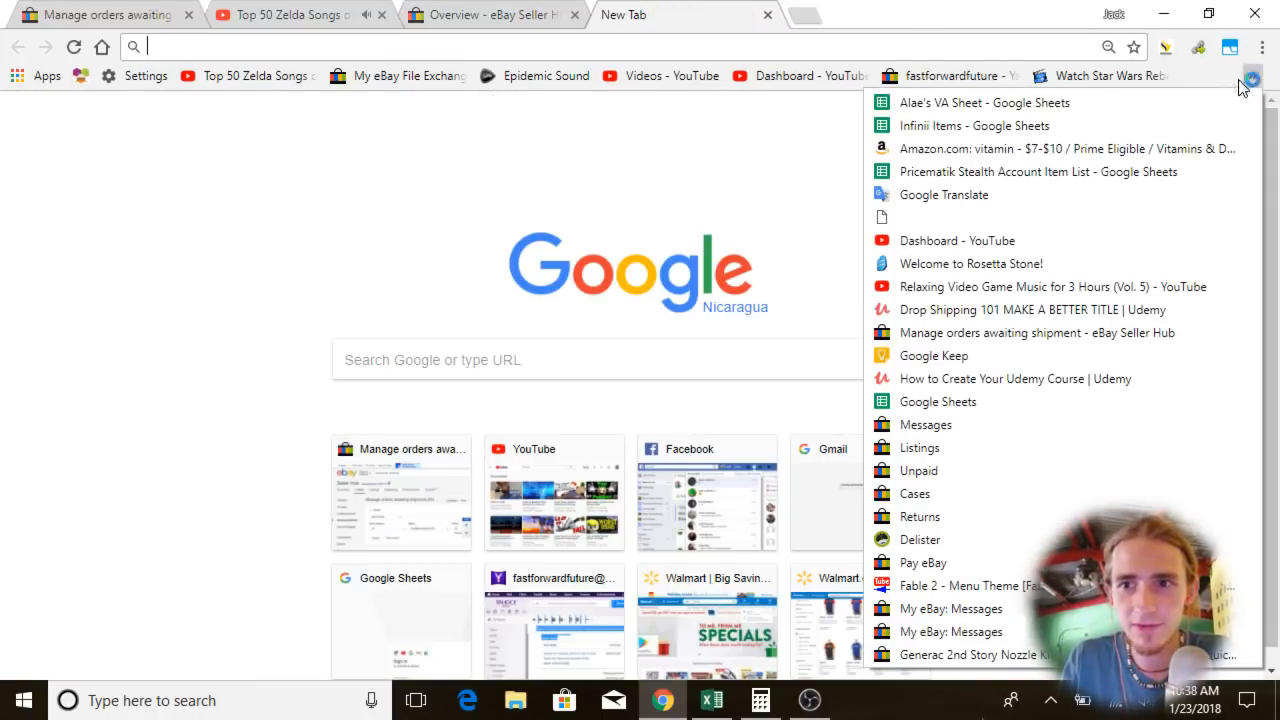
left_click(1003, 402)
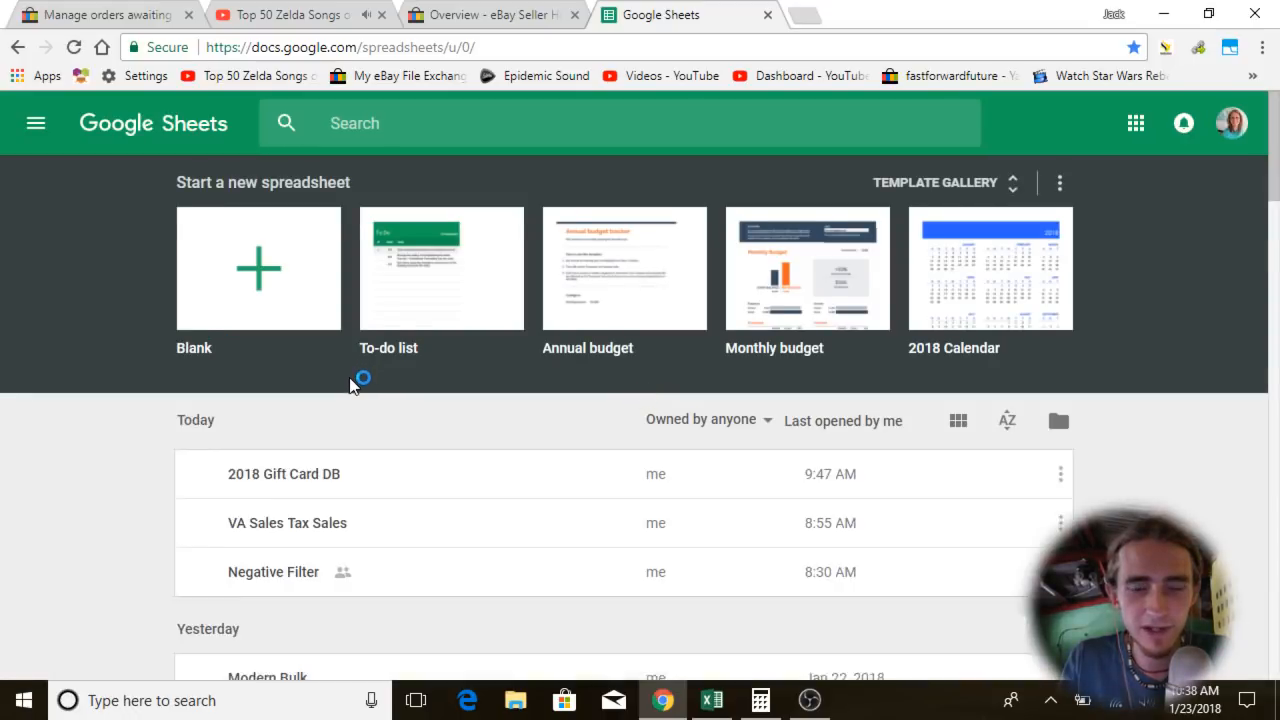
scroll(352, 384, "down", 1)
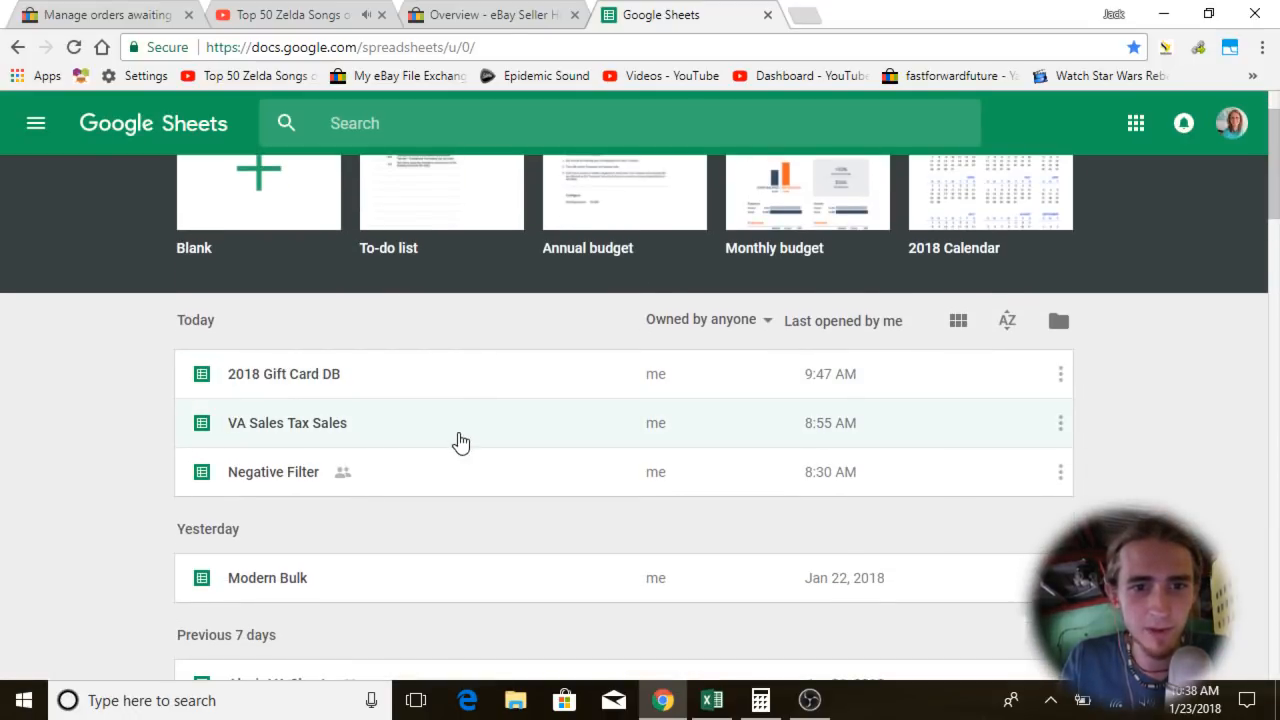
left_click(508, 484)
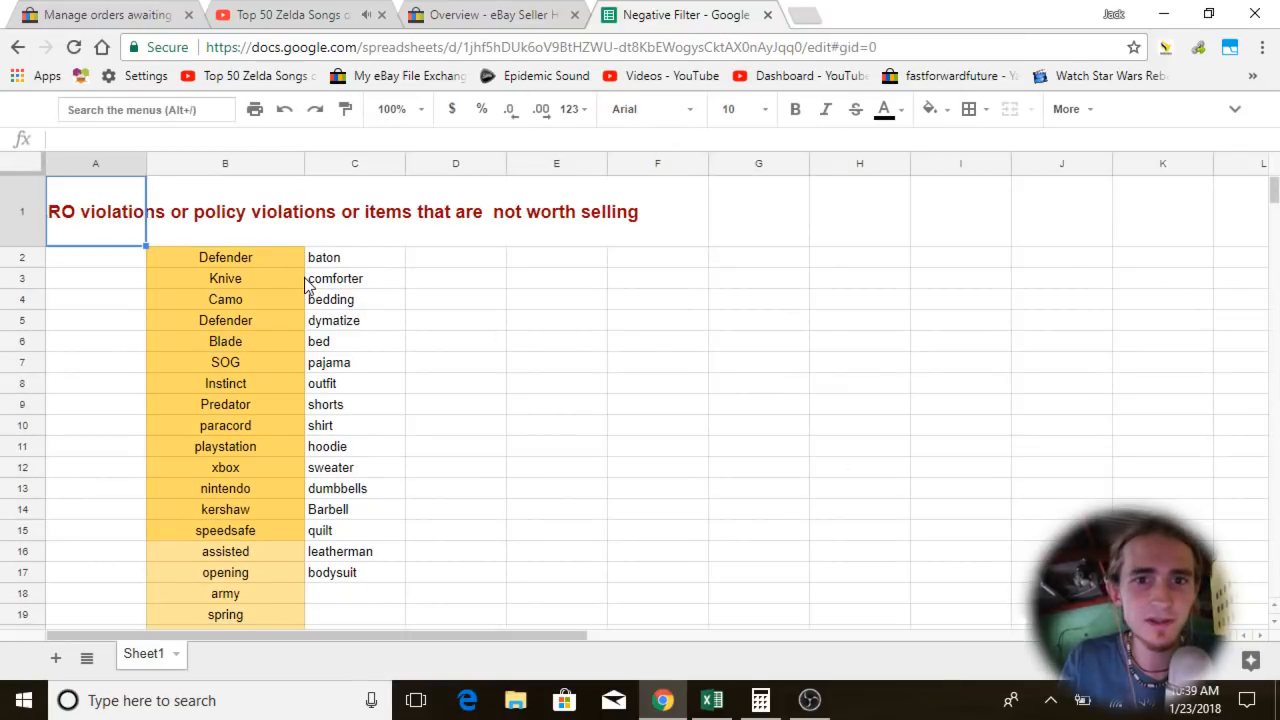
Look through the filter keywords listed in column B of the Negative Filter sheet.
scroll(290, 300, "down", 4)
scroll(281, 297, "down", 20)
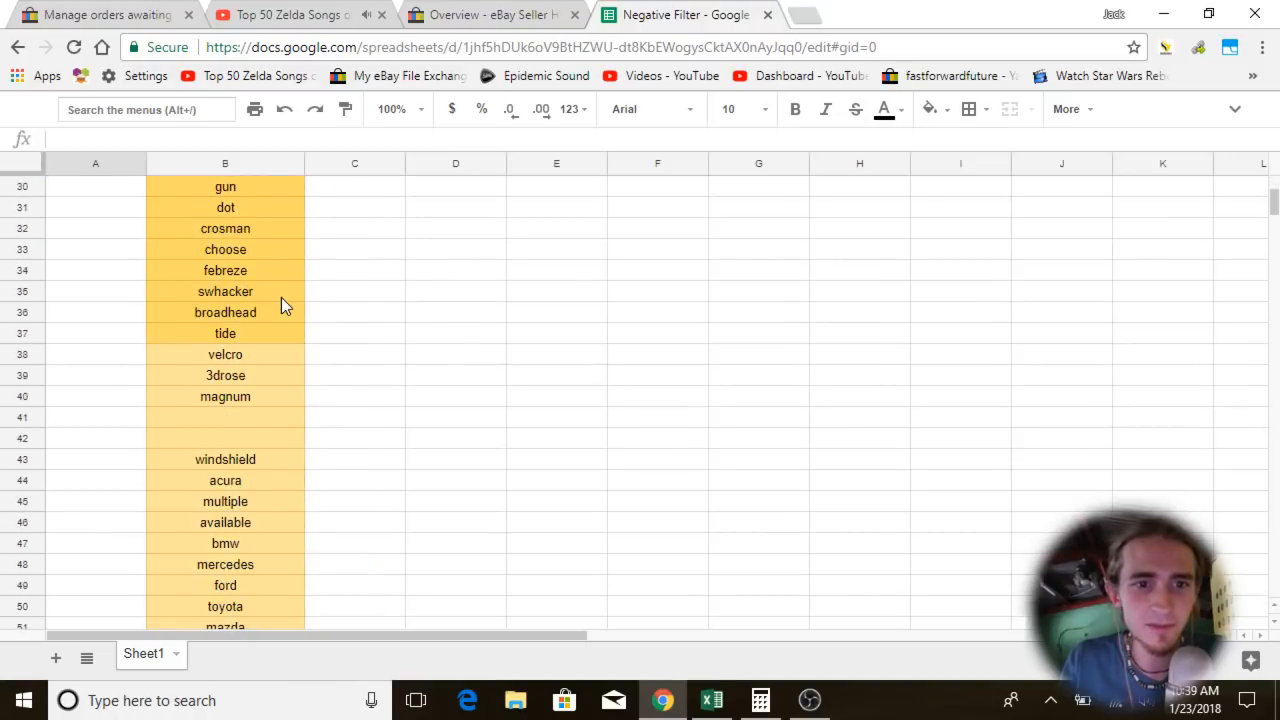
scroll(279, 301, "down", 20)
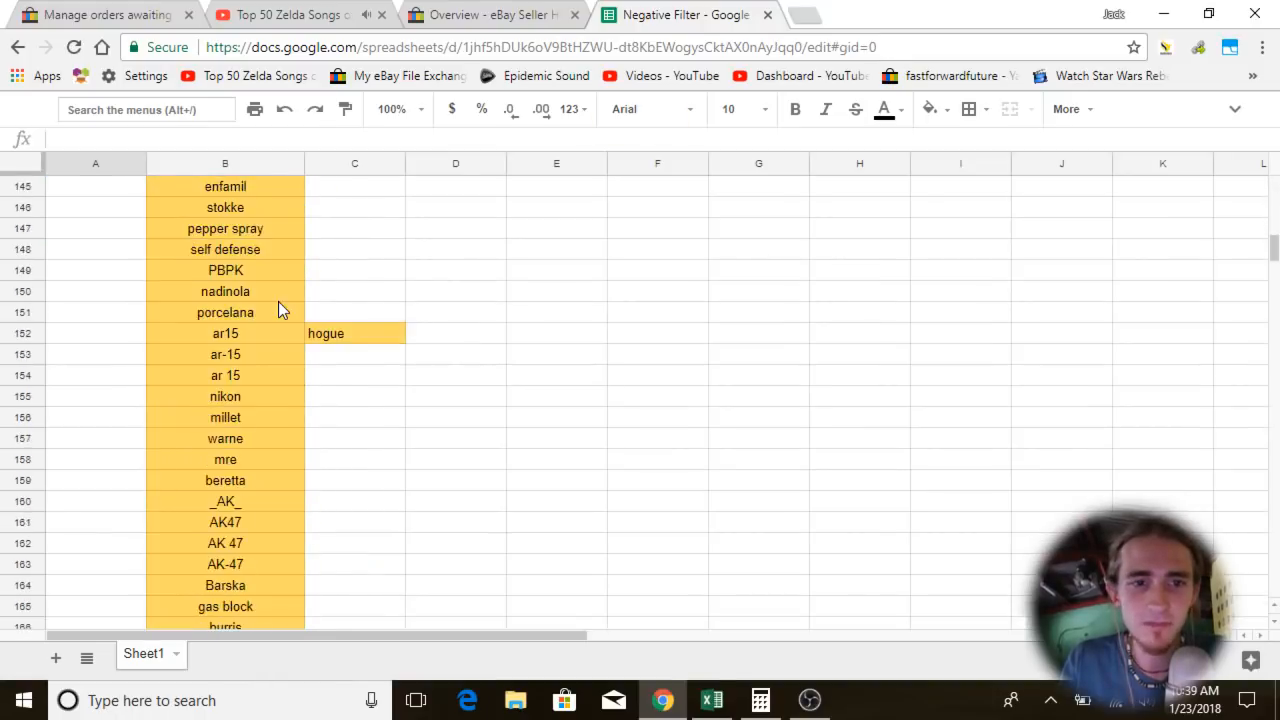
scroll(282, 302, "up", 20)
scroll(284, 306, "up", 20)
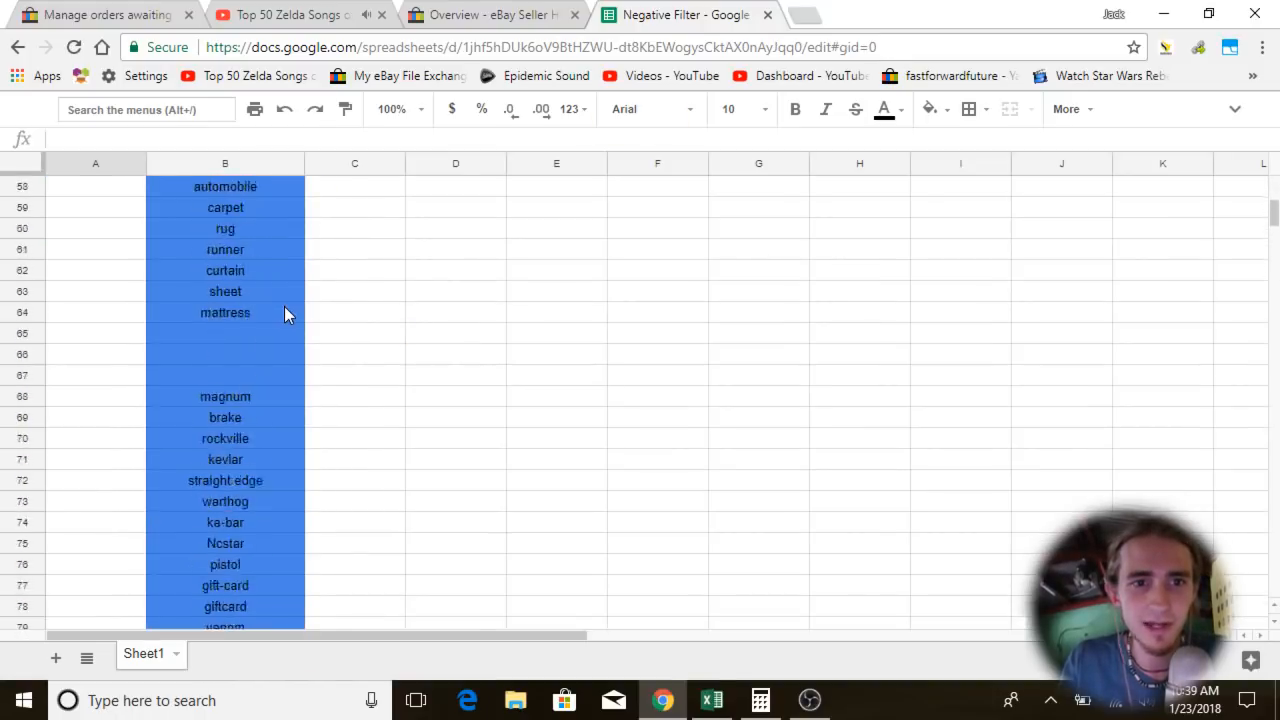
Return to the Seller Hub overview and review the sales chart and sales totals.
left_click(470, 10)
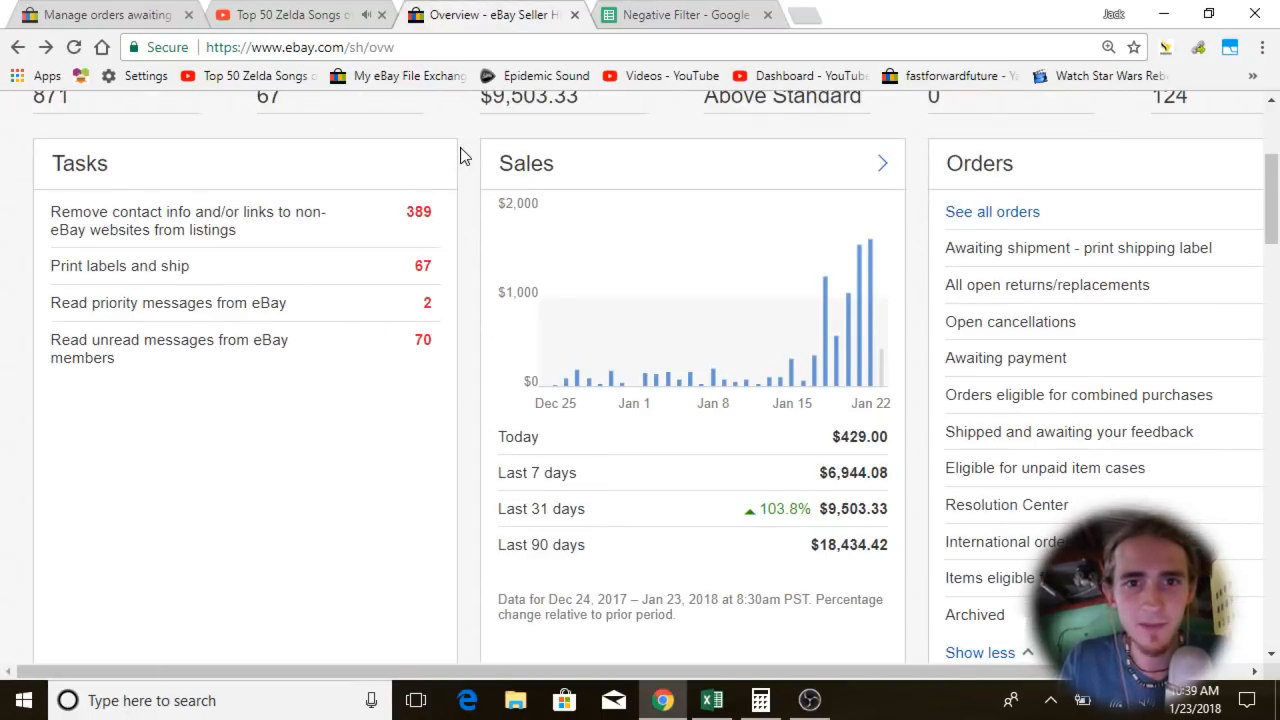
scroll(471, 294, "up", 2)
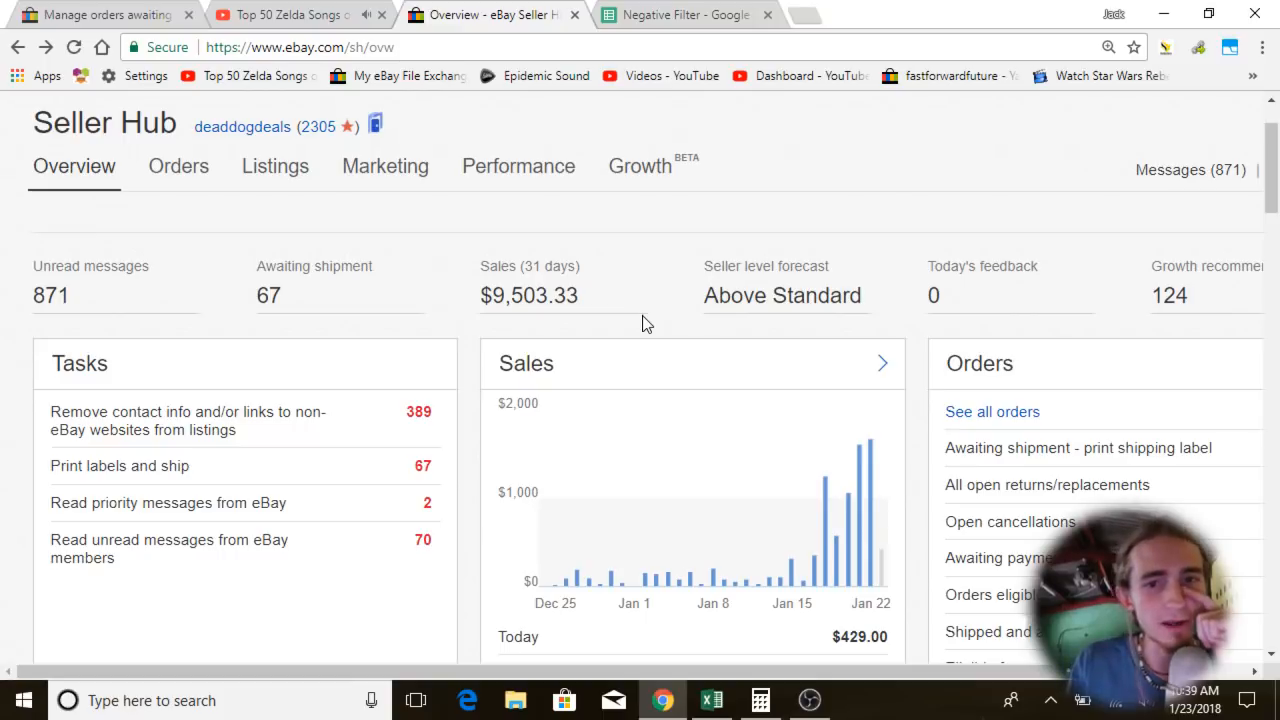
scroll(819, 252, "down", 1)
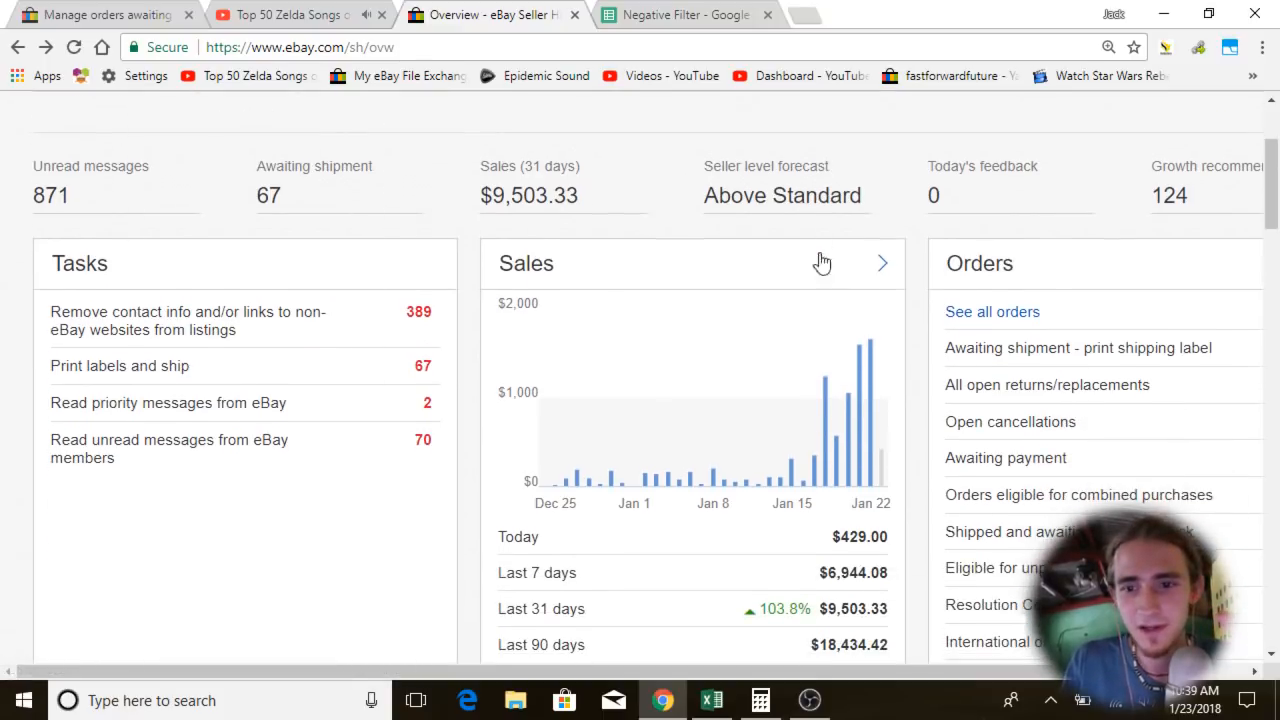
scroll(915, 320, "down", 1)
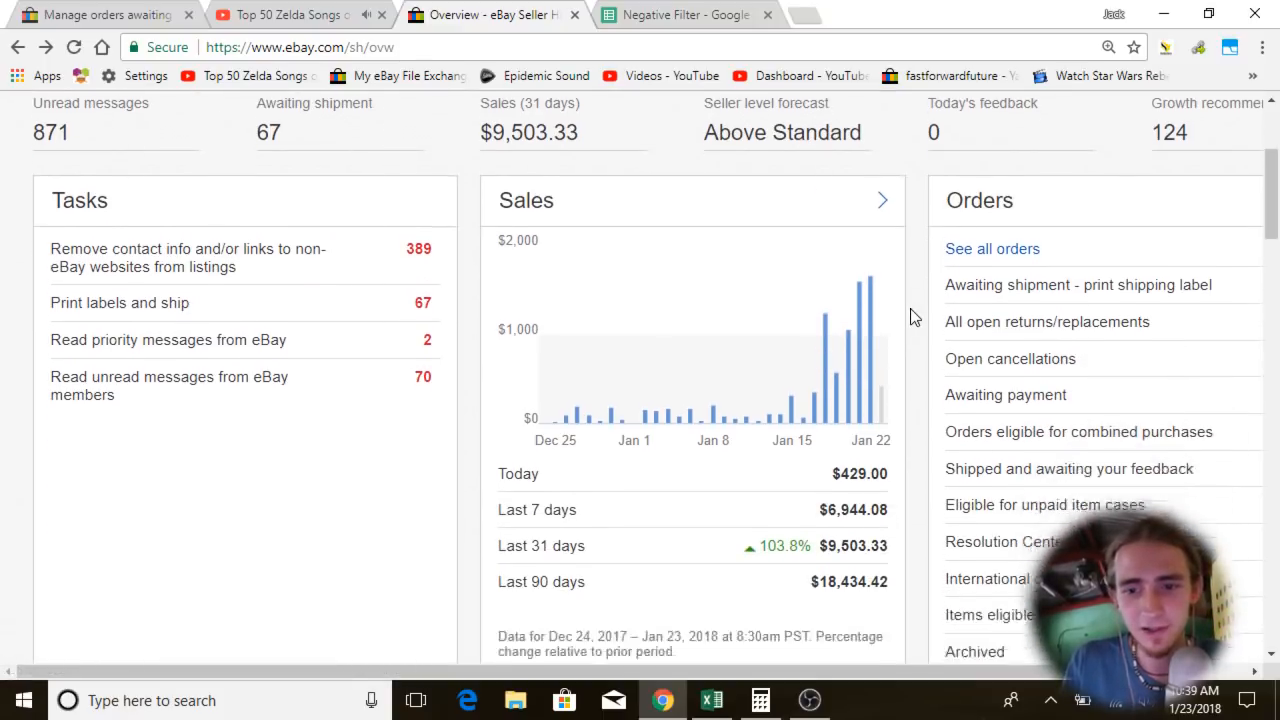
scroll(931, 322, "up", 3)
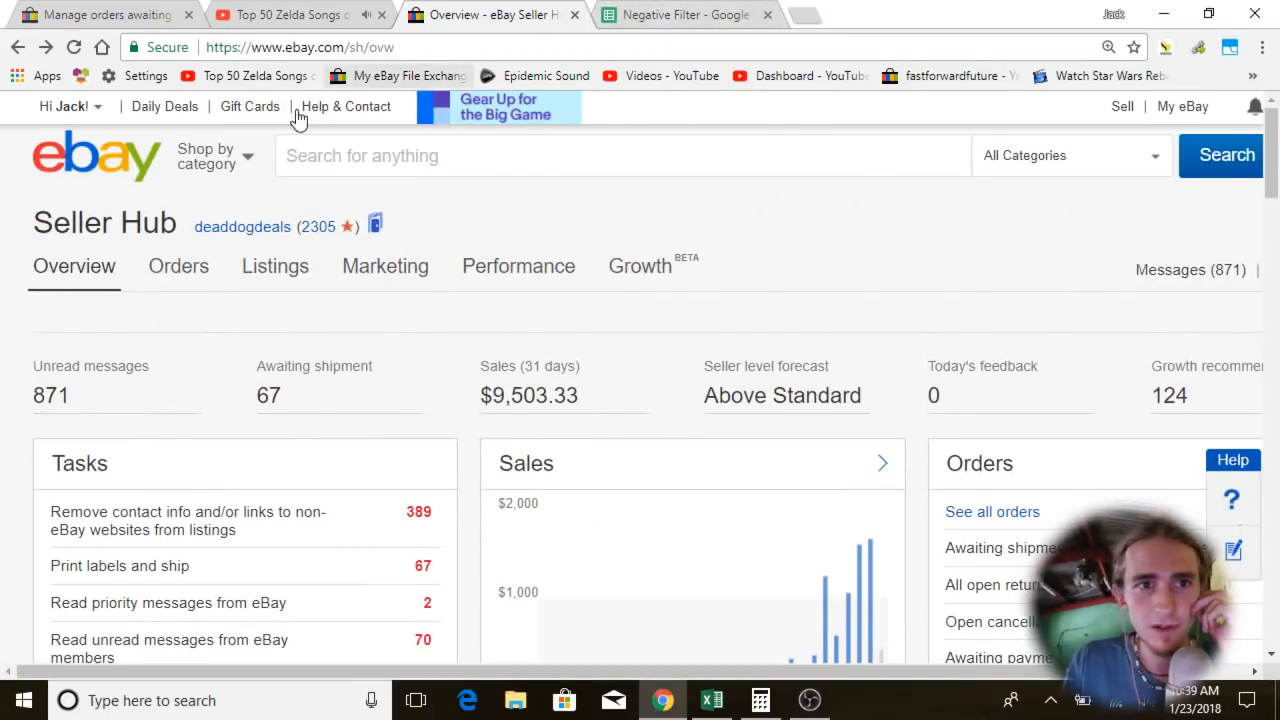
Switch to the FileExchange_Response_42070032 workbook in Excel and inspect the PayPal fee in E2 and the Total Price heading.
left_click(712, 700)
left_click(497, 289)
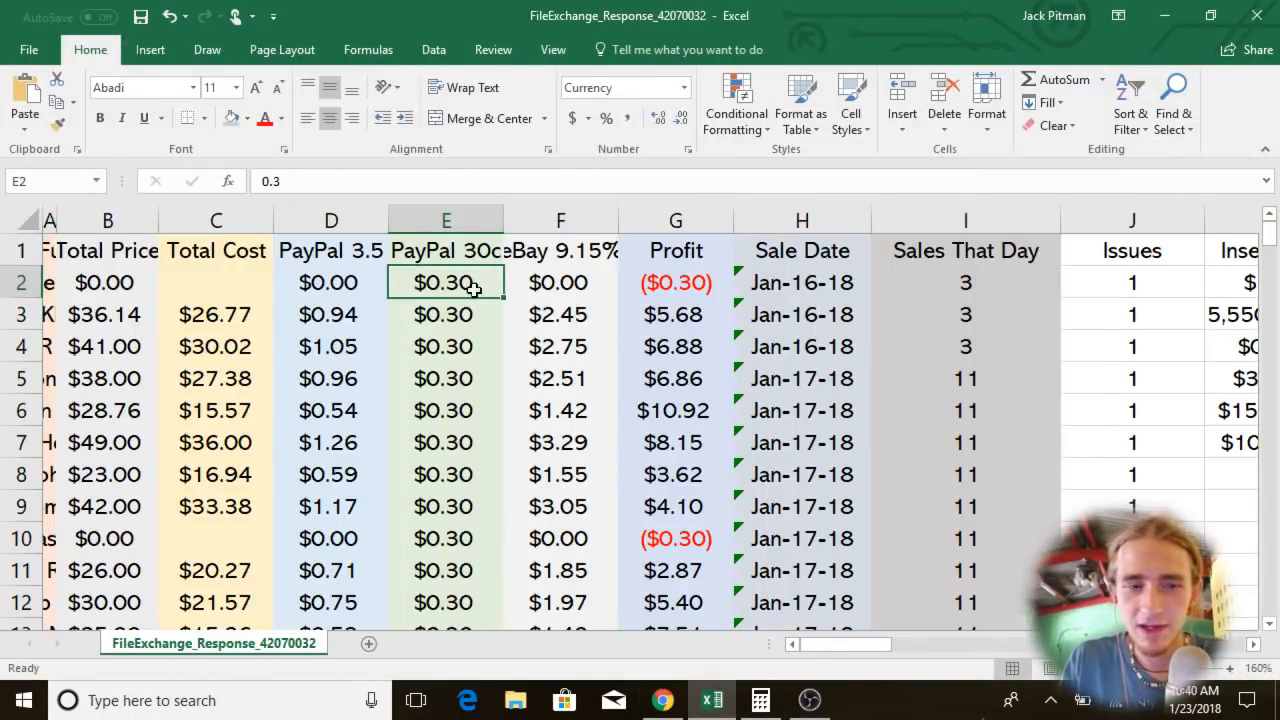
left_click(134, 251)
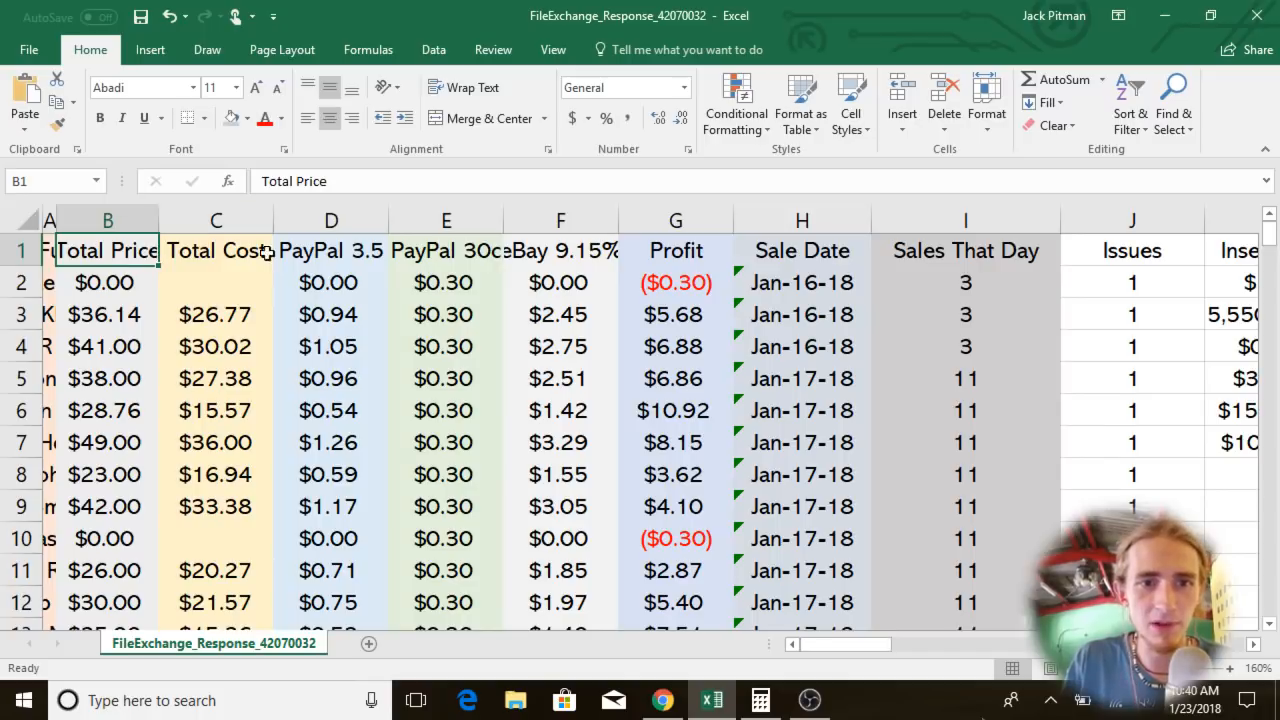
Switch back to Chrome and open the Account page of My eBay through the Summary view.
left_click(663, 700)
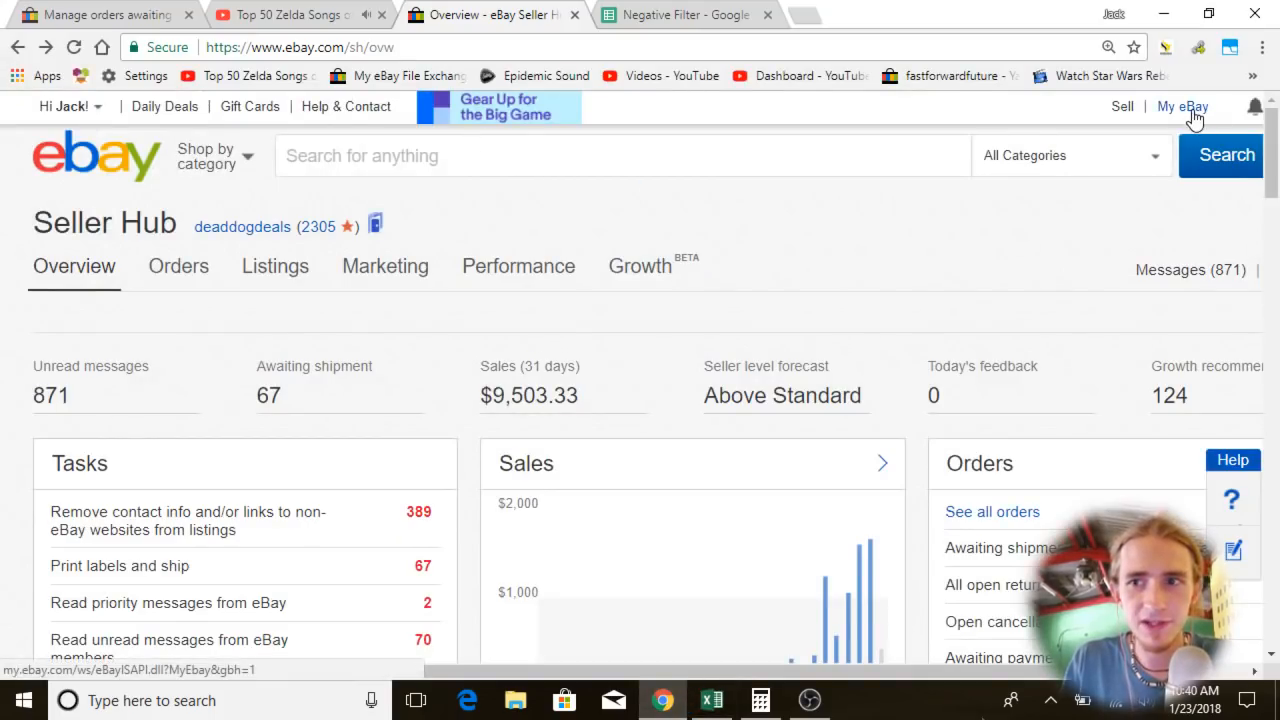
mouse_move(1183, 108)
left_click(1190, 142)
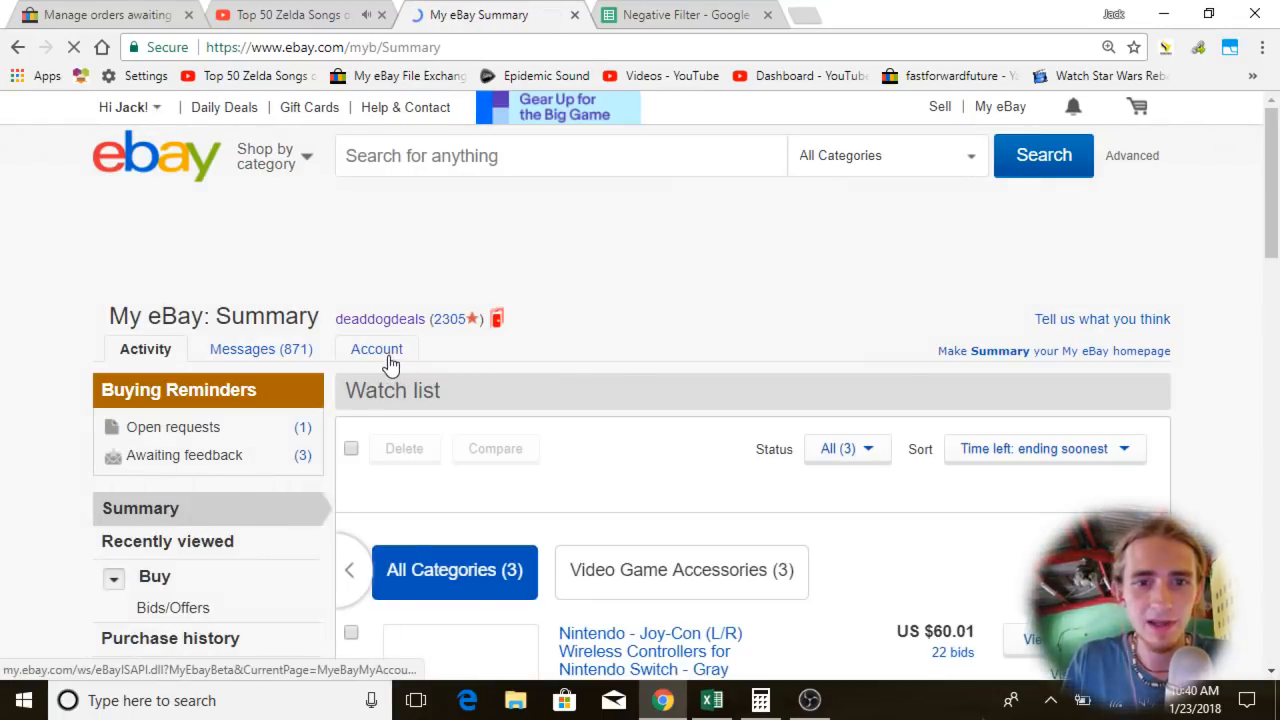
left_click(386, 357)
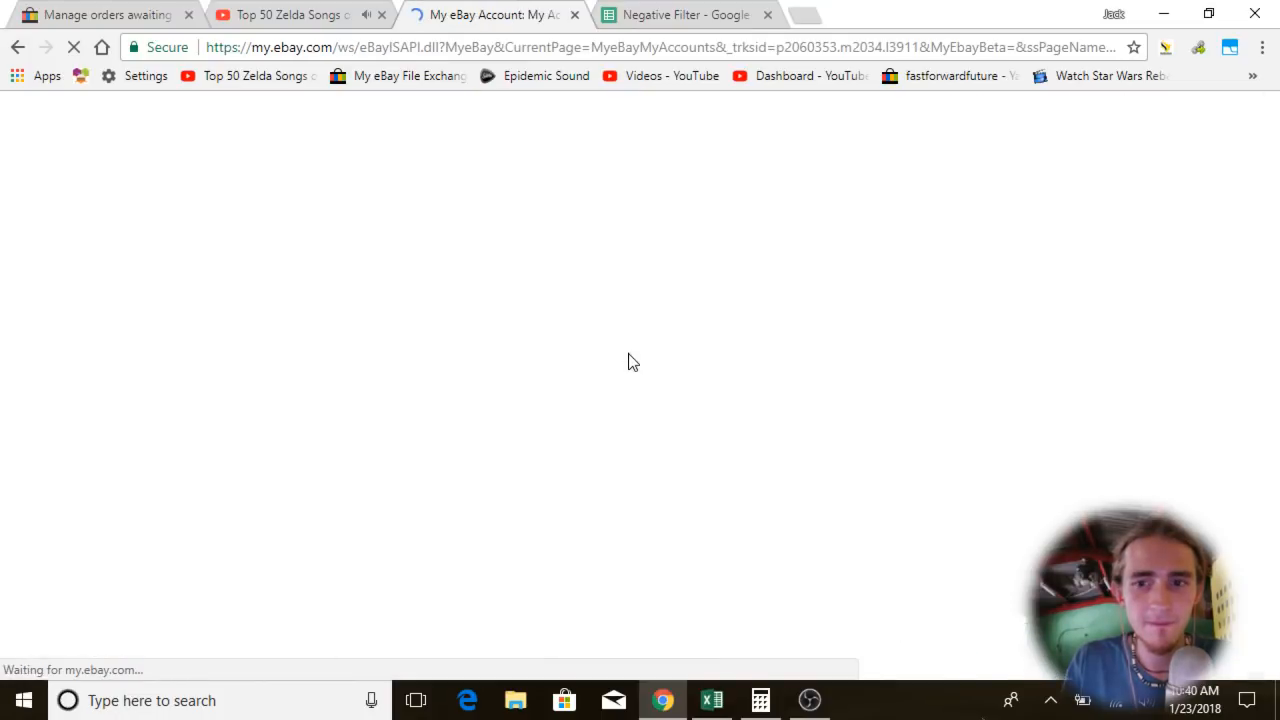
Open the account's Subscriptions page and go to File Exchange from the active subscriptions.
scroll(120, 448, "down", 2)
scroll(120, 448, "down", 2)
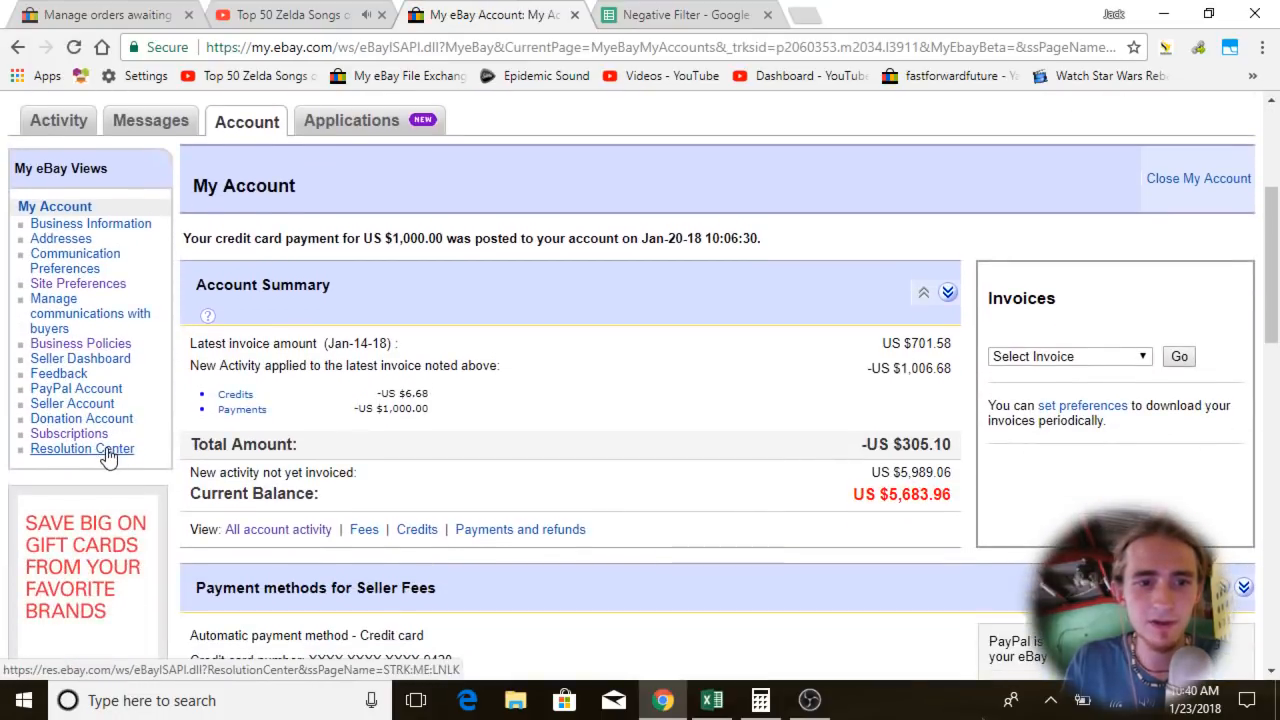
left_click(85, 436)
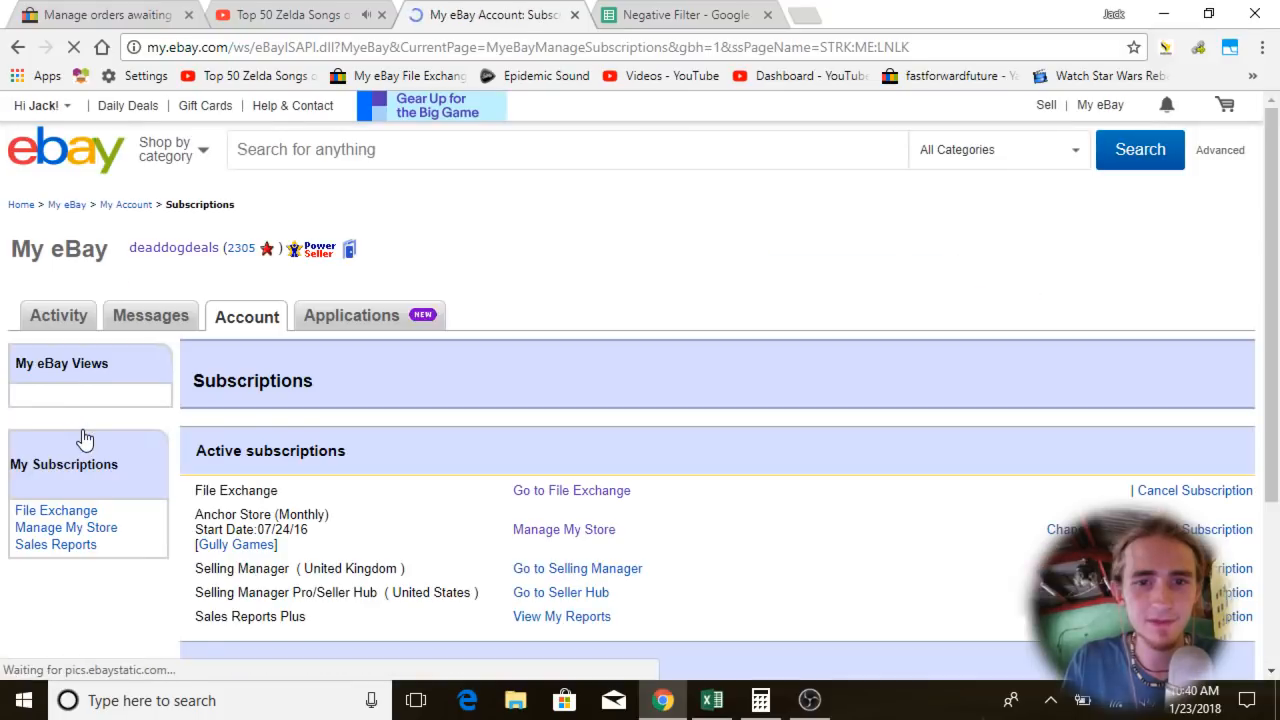
scroll(705, 240, "down", 1)
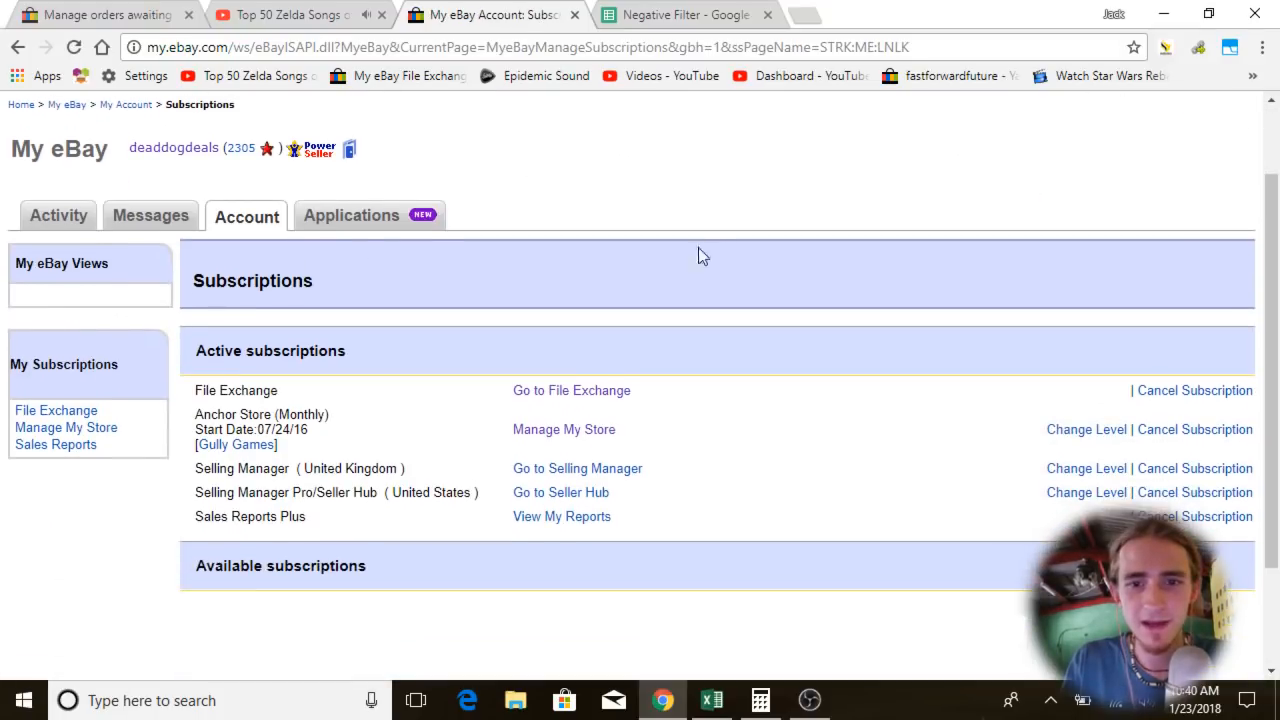
left_click(568, 394)
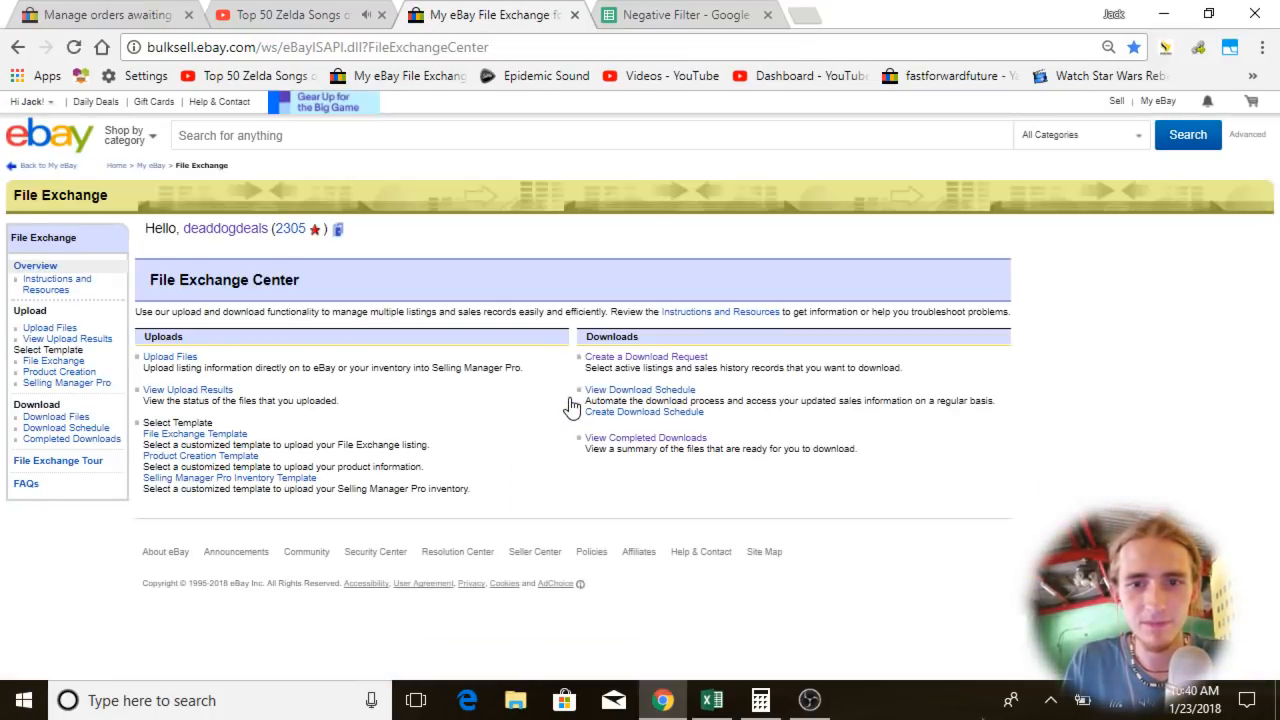
Create a download request in the File Exchange Center with Sold as the listings and records.
left_click(684, 357)
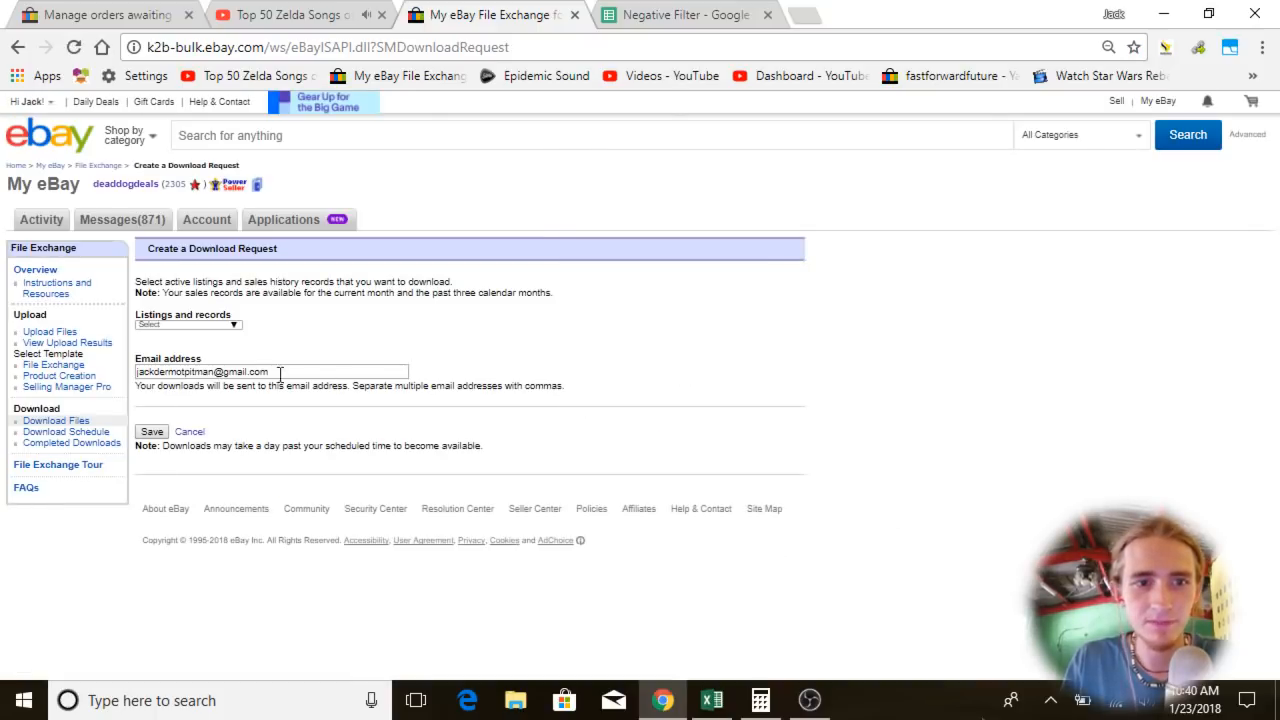
left_click(205, 325)
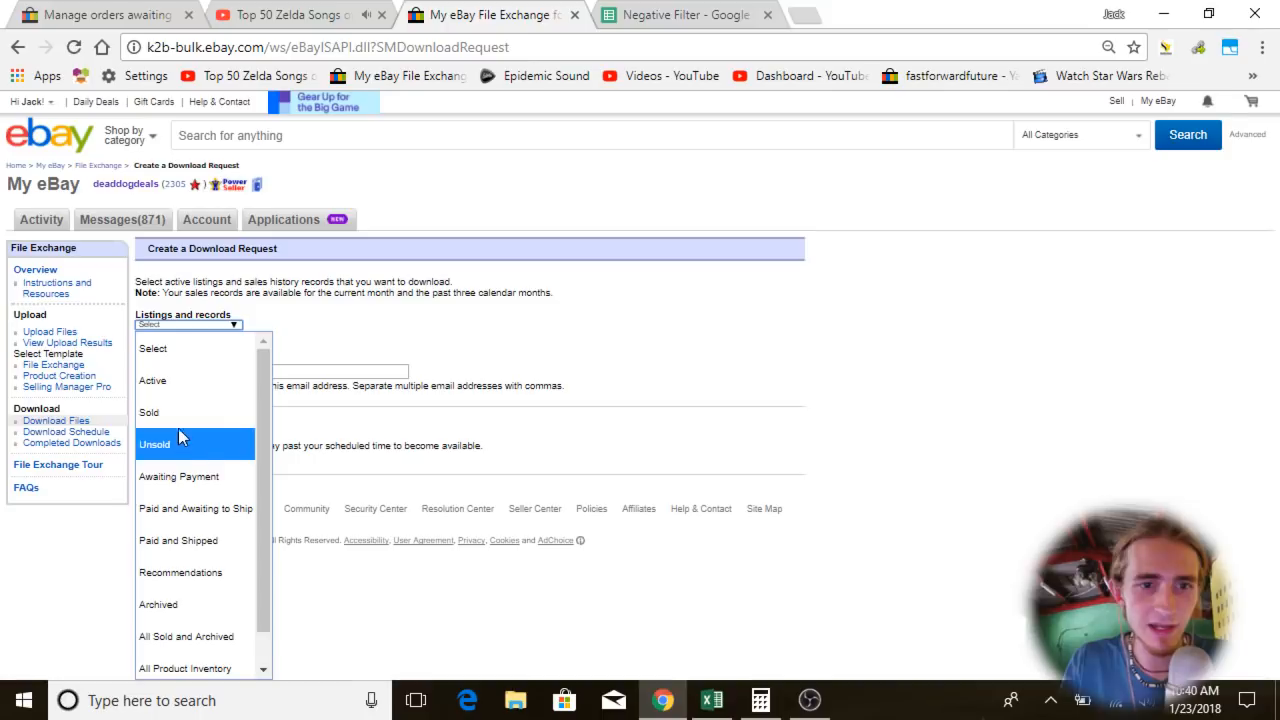
left_click(173, 405)
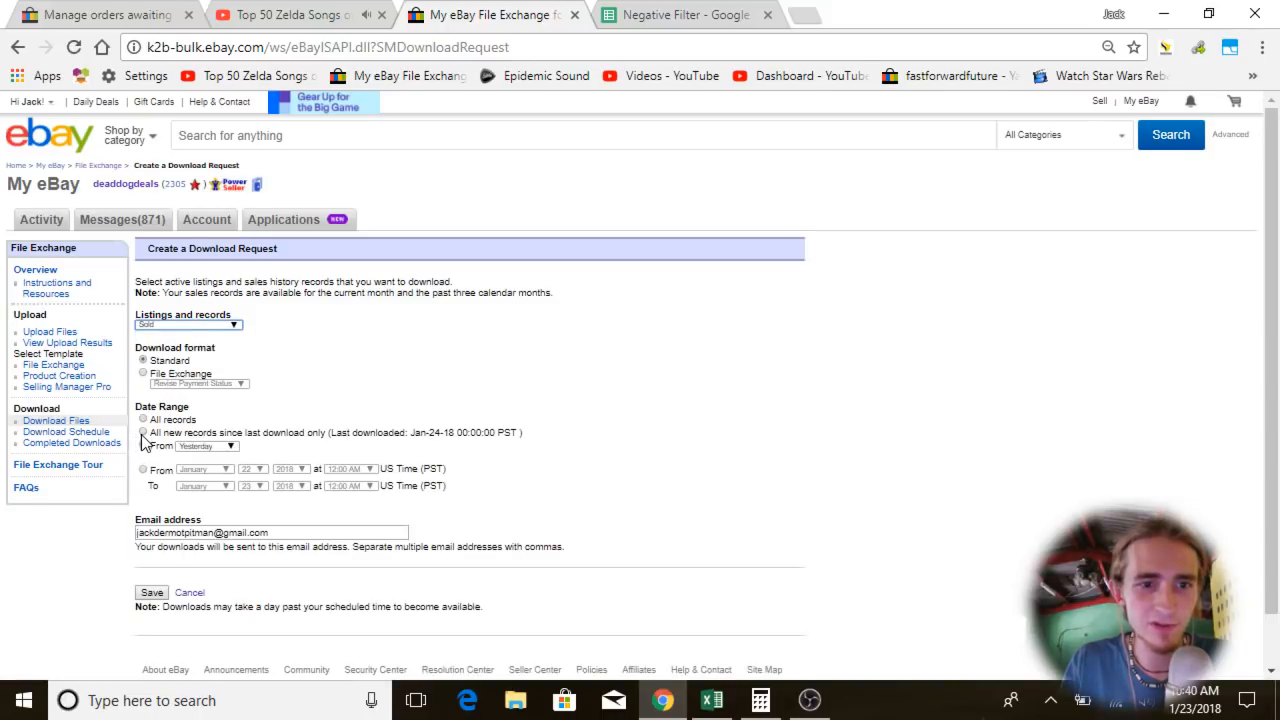
Choose the custom date range for the download request and start it on January 16, 2018.
left_click(143, 445)
left_click(143, 470)
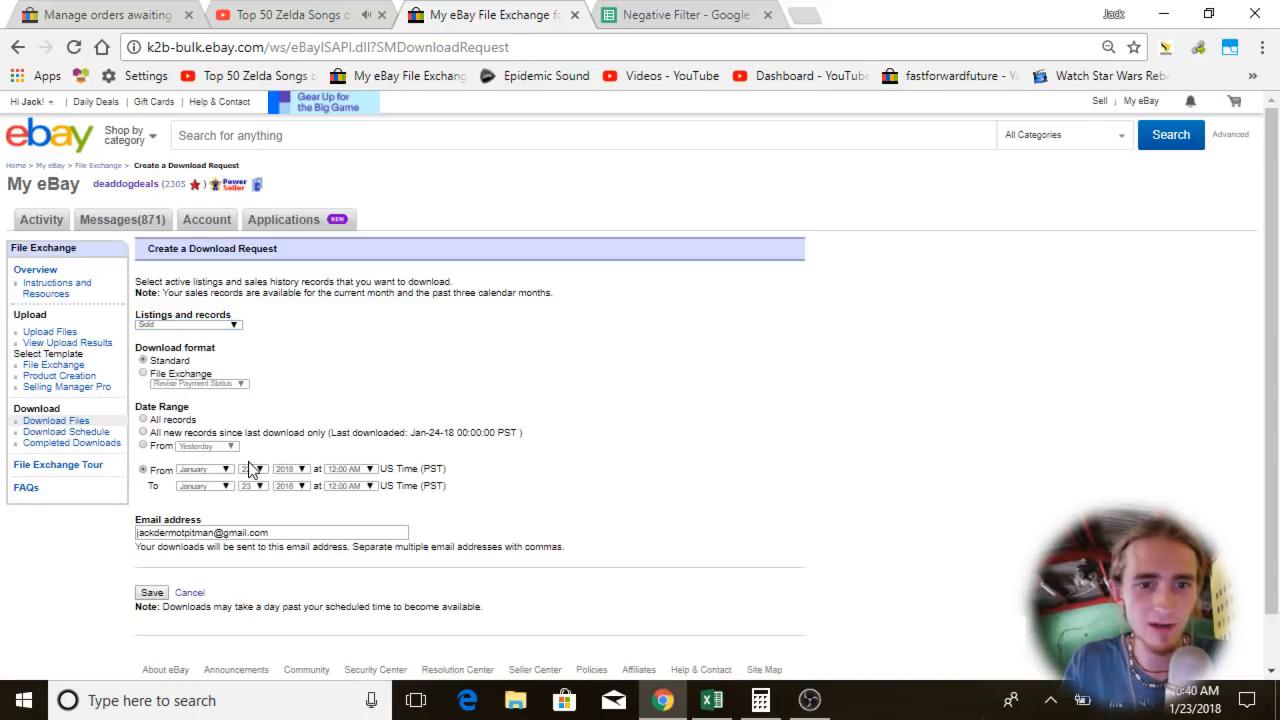
left_click(252, 469)
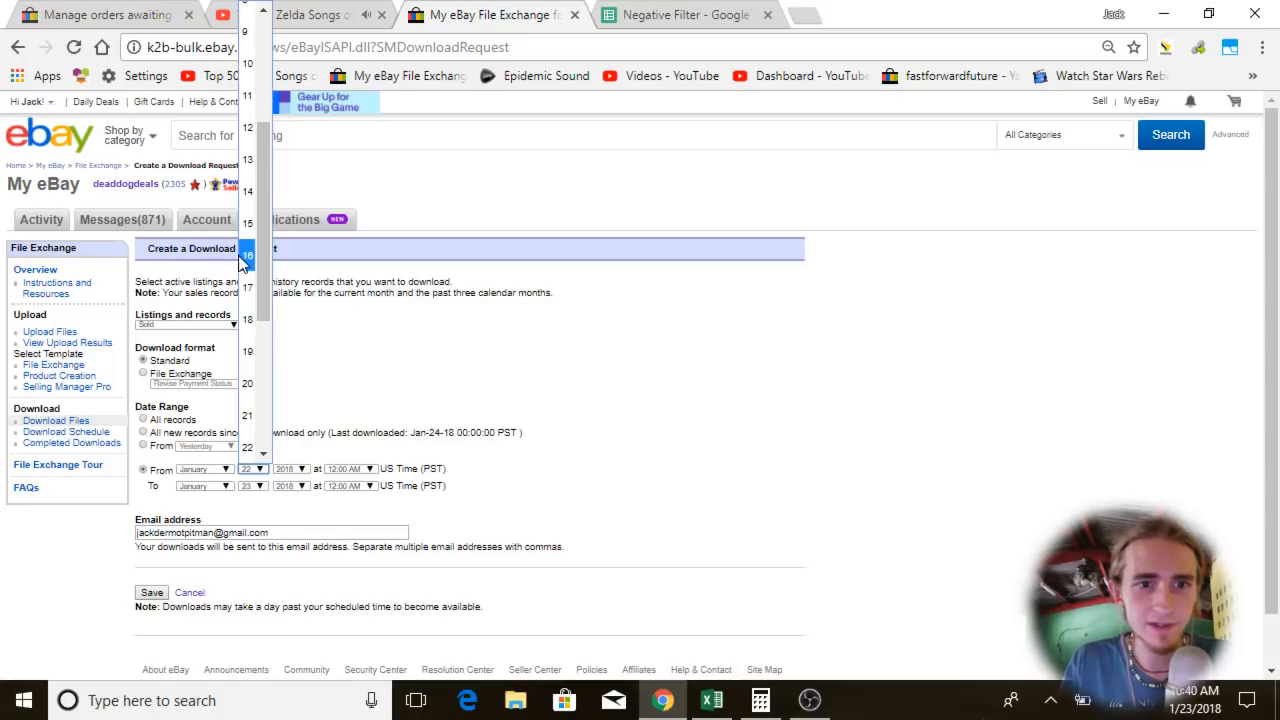
left_click(247, 259)
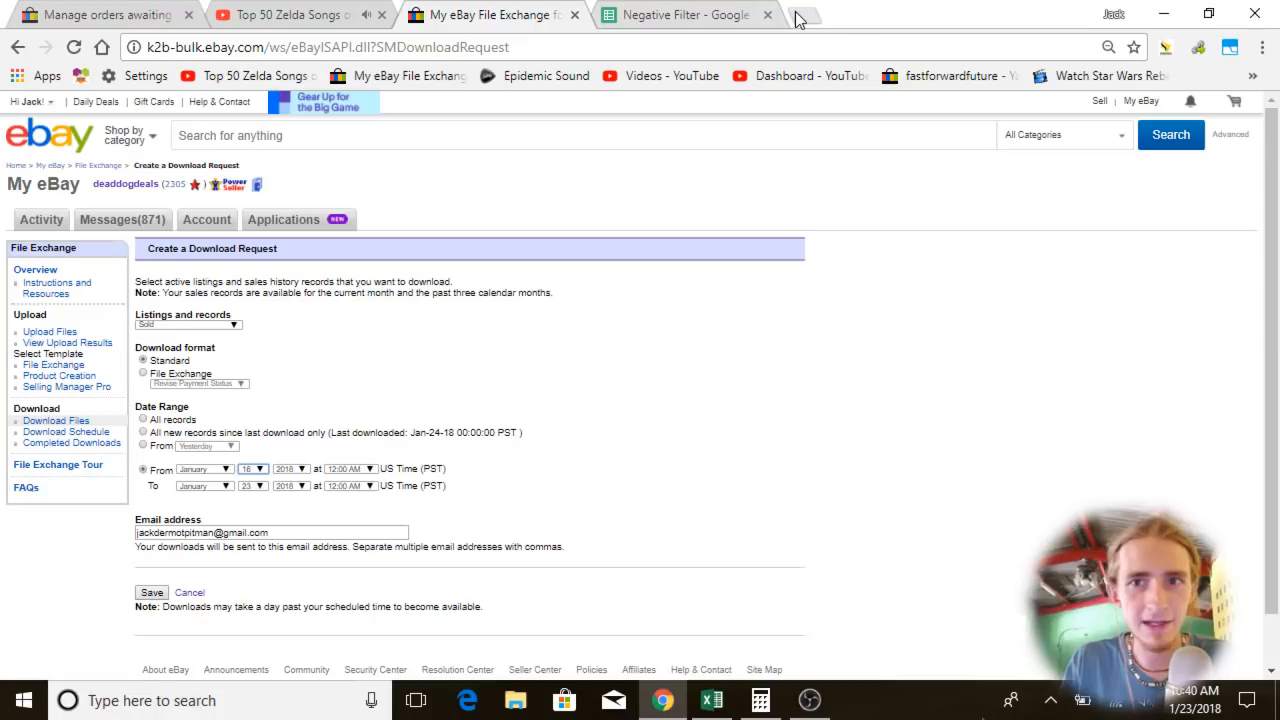
Switch back to the Excel workbook and highlight the Buyer Fullname, Total Price, Sale Date and Total Cost columns in turn.
left_click(690, 12)
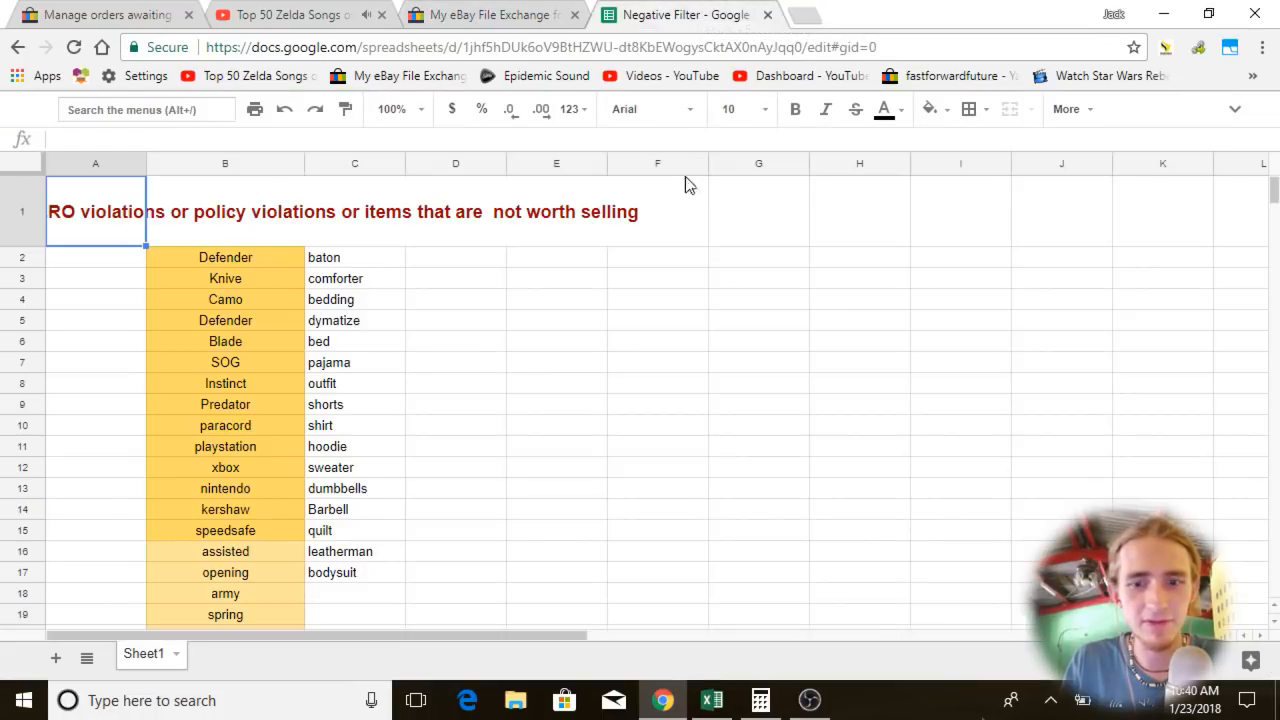
left_click(712, 700)
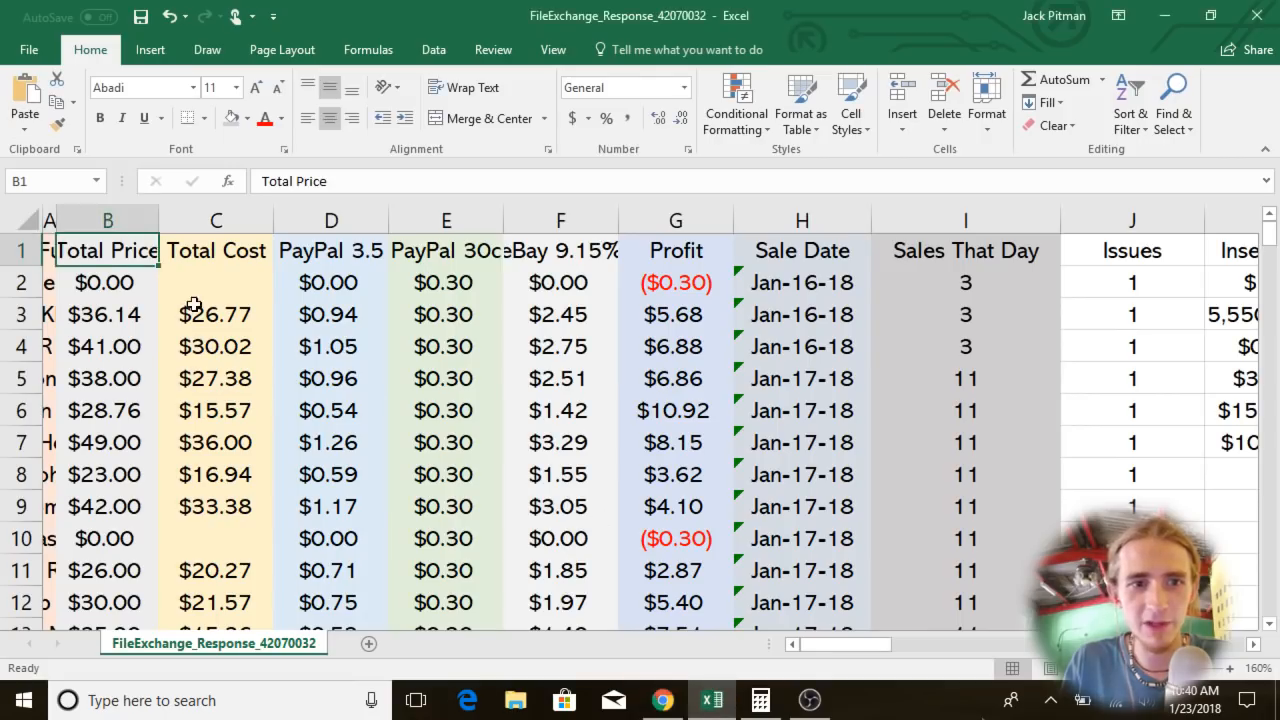
left_click(45, 214)
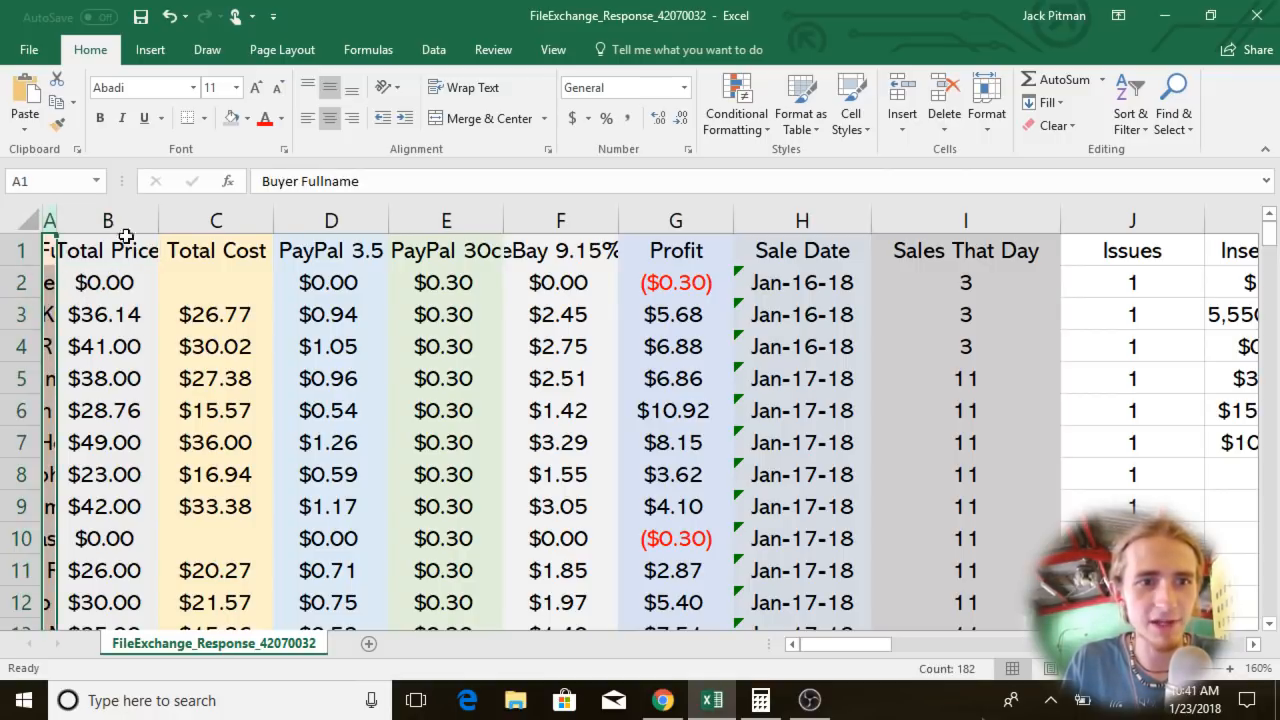
left_click(140, 213)
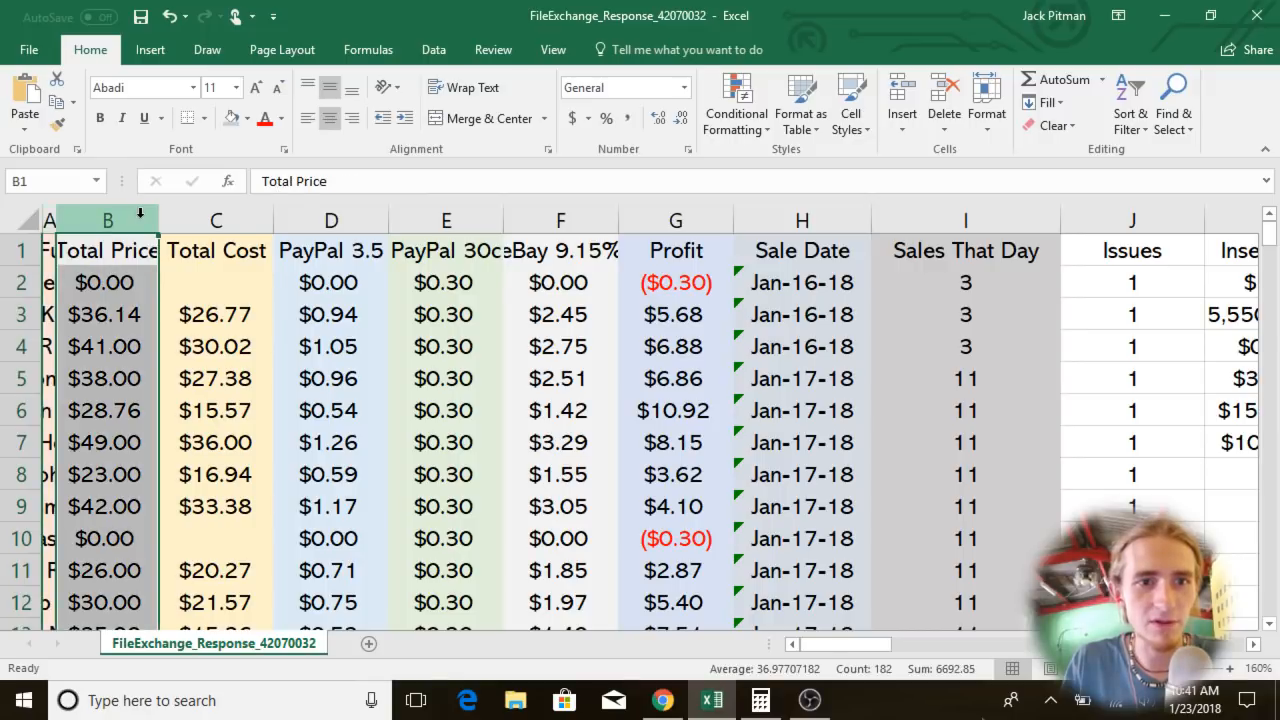
left_click(785, 222)
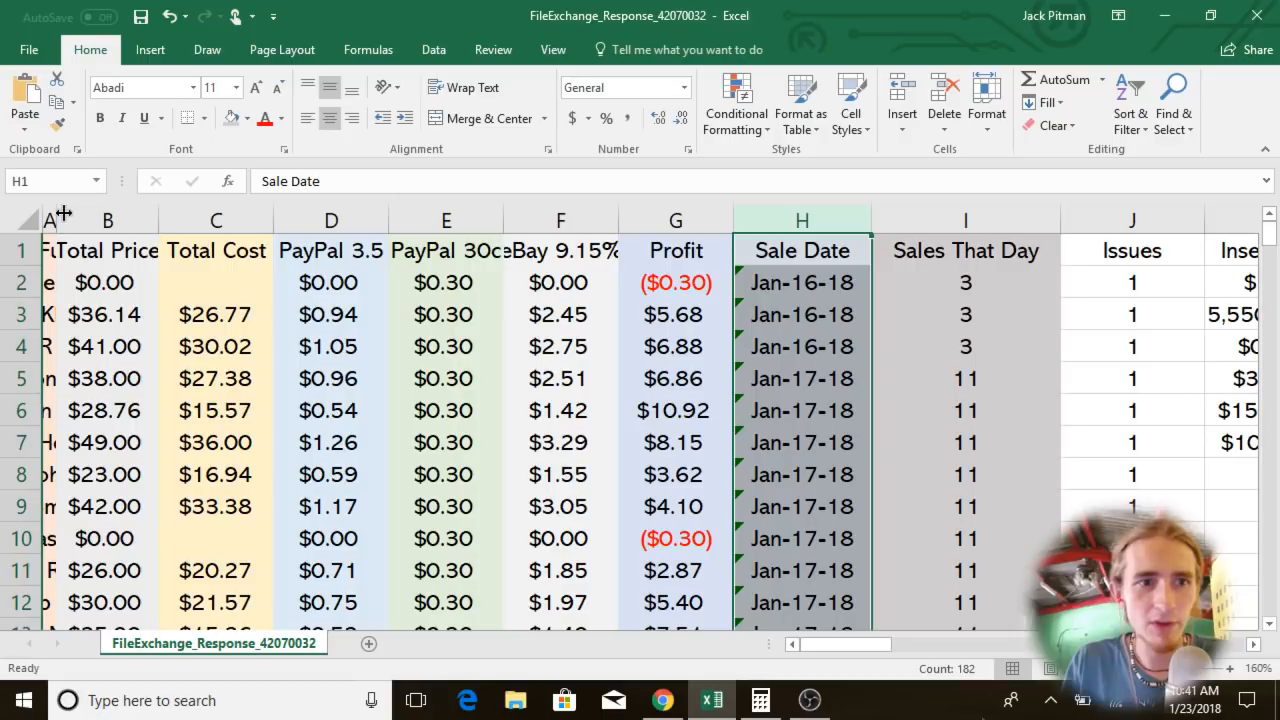
left_click(222, 216)
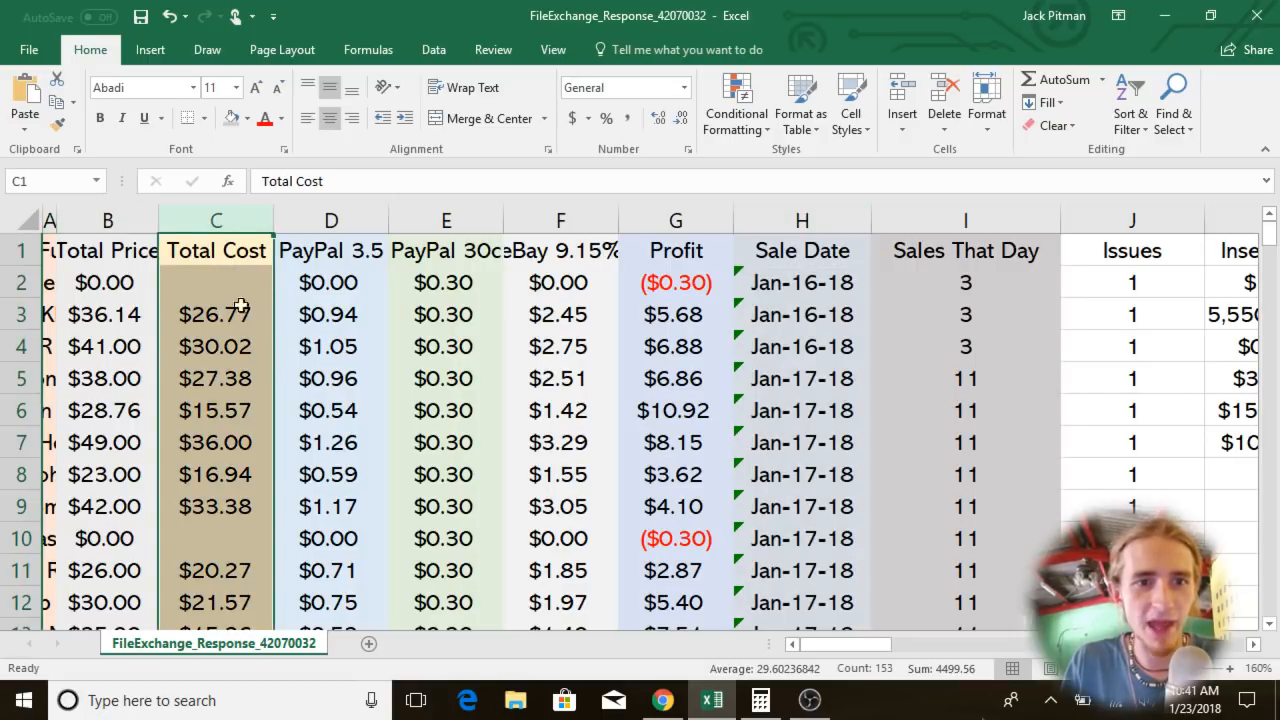
Inspect the Buyer Fullname heading and the individual Total Cost entries in cells C3 to C6.
left_click(50, 250)
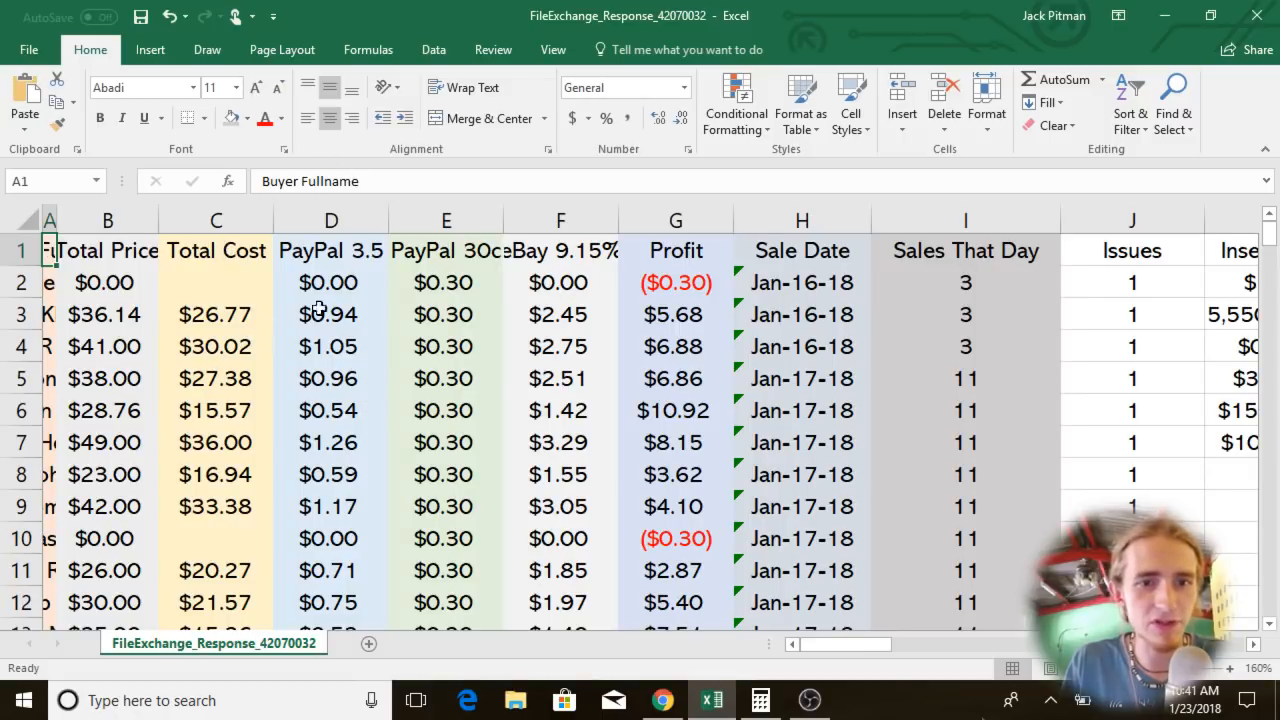
left_click(187, 315)
left_click(229, 348)
left_click(249, 371)
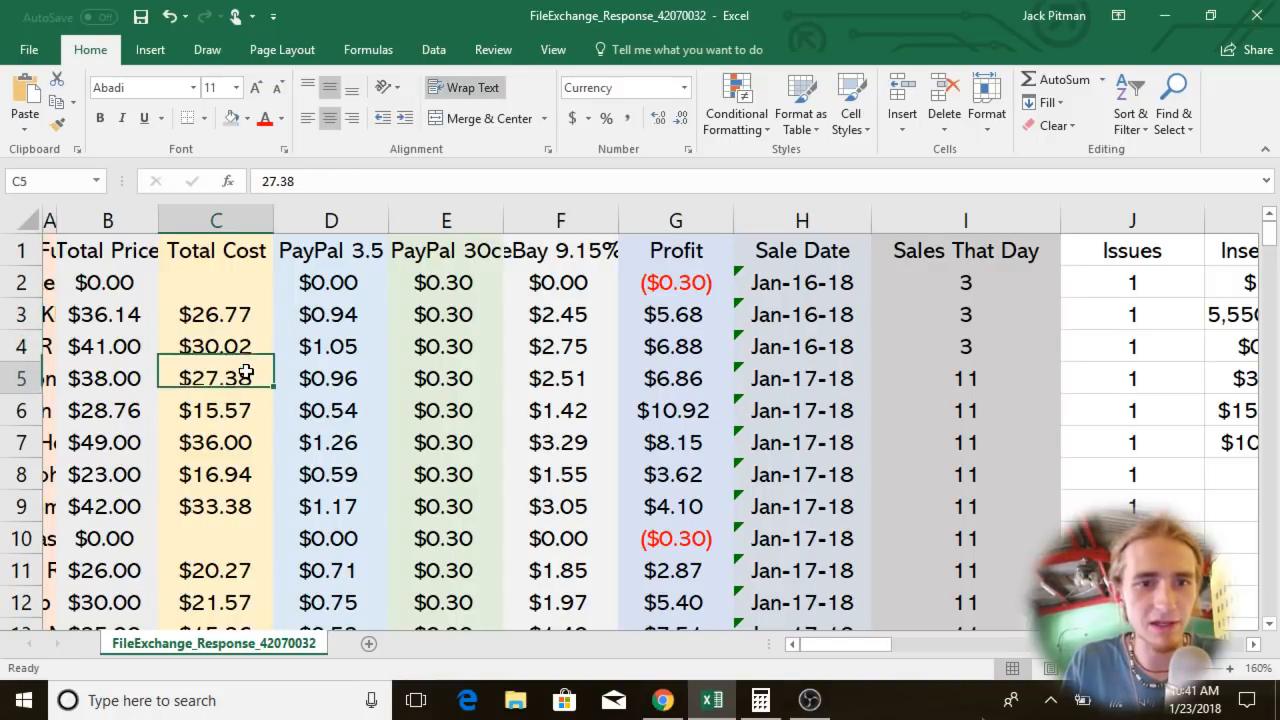
left_click(234, 410)
Compare the blank Total Cost cell C2 with the Profit formula in G2.
left_click(214, 286)
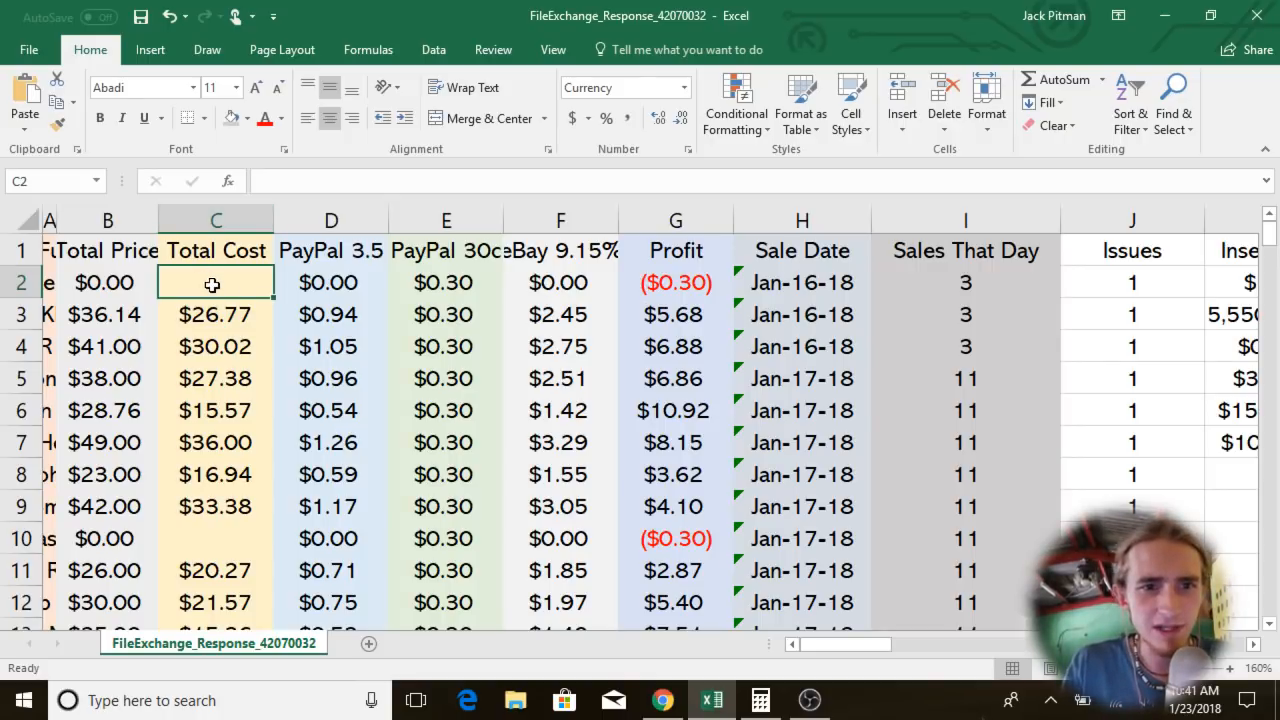
left_click(694, 288)
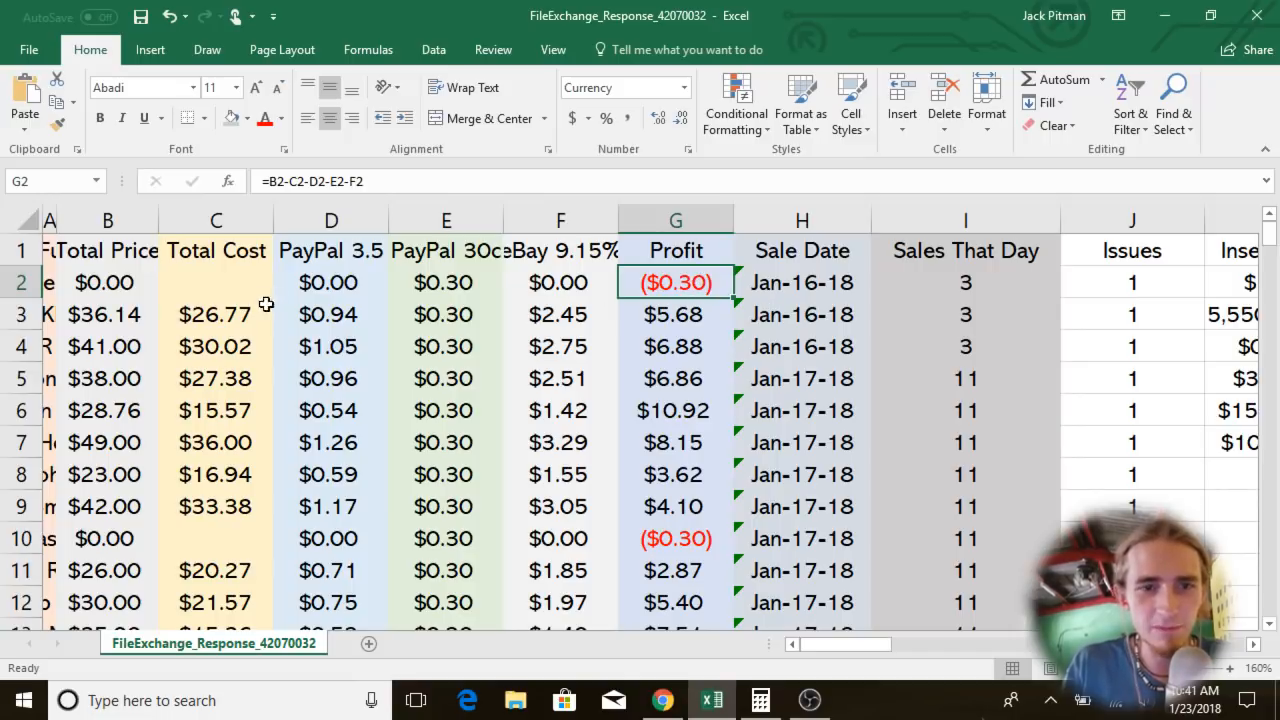
left_click(241, 286)
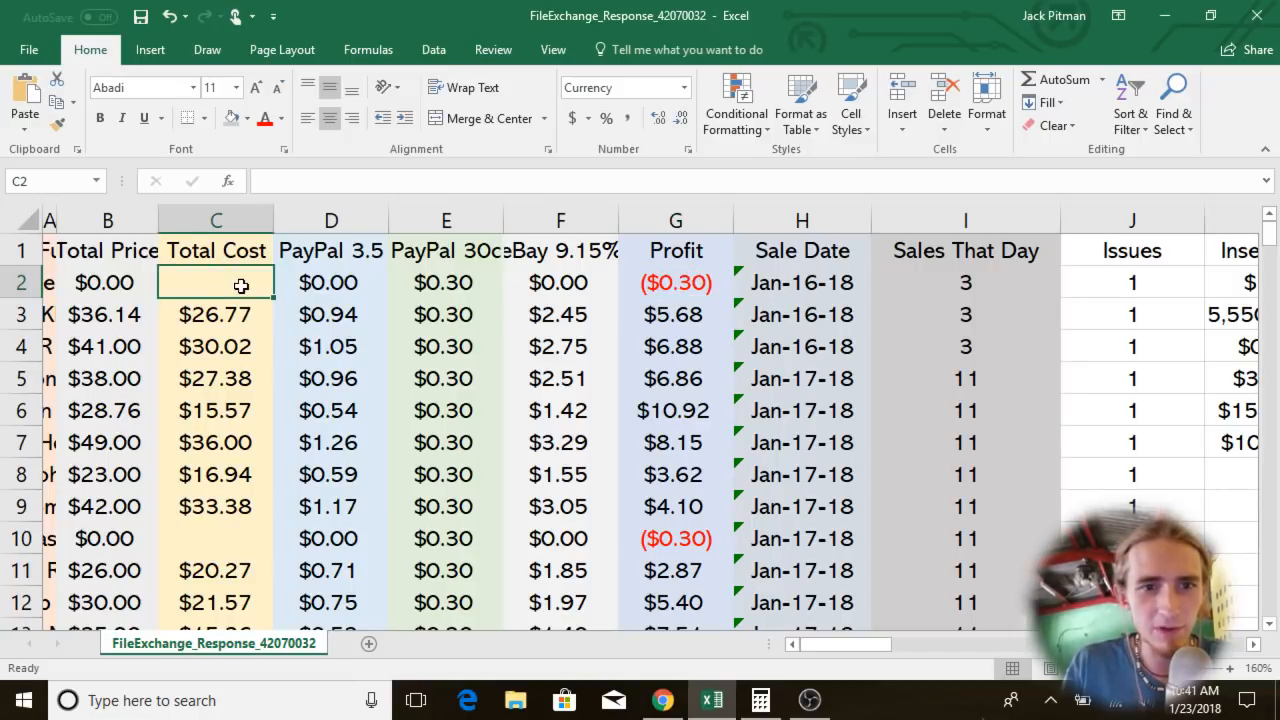
left_click(669, 276)
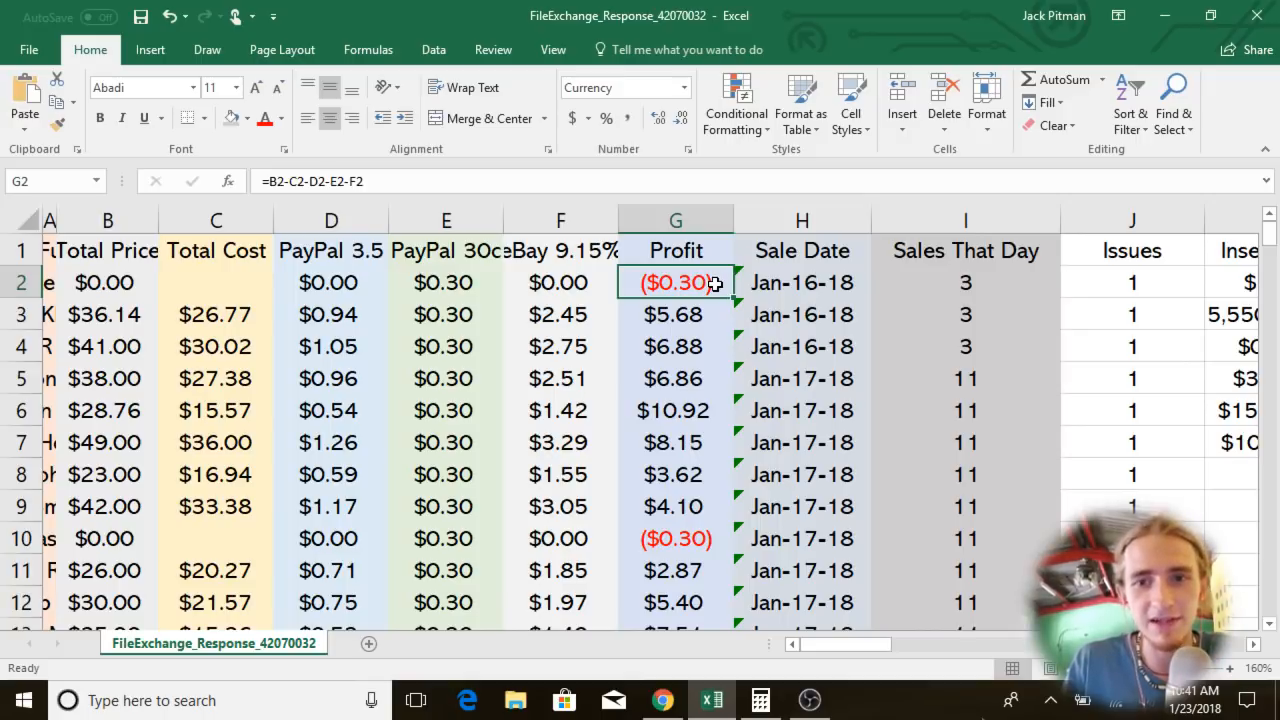
left_click(229, 278)
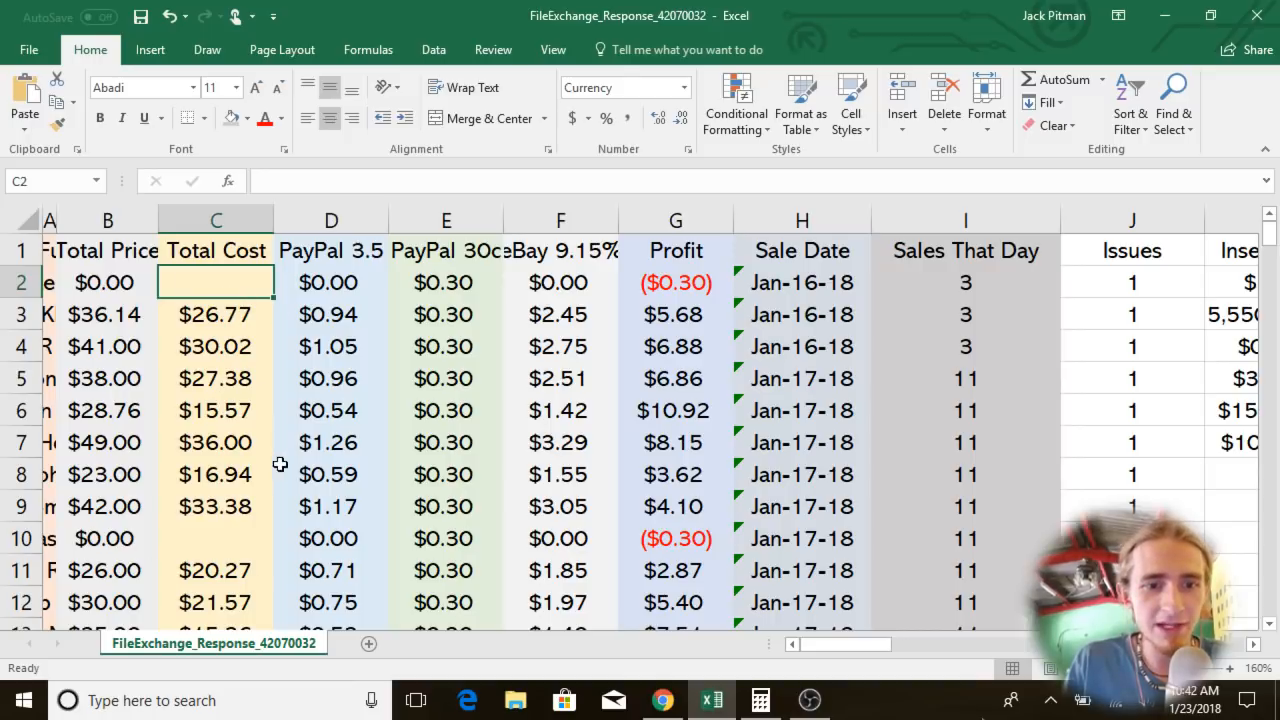
Check the blank Total Cost cell C10 and look through the sales rows further down the sheet.
scroll(277, 466, "down", 3)
left_click(188, 253)
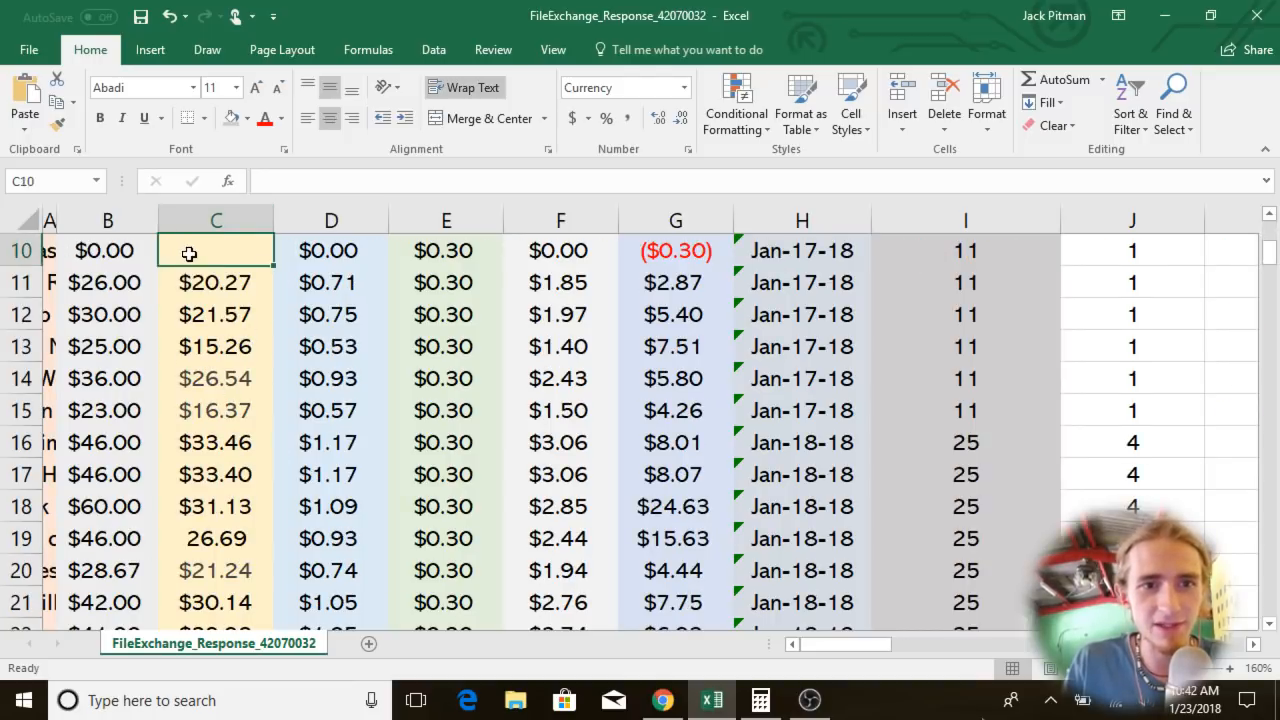
scroll(254, 270, "down", 4)
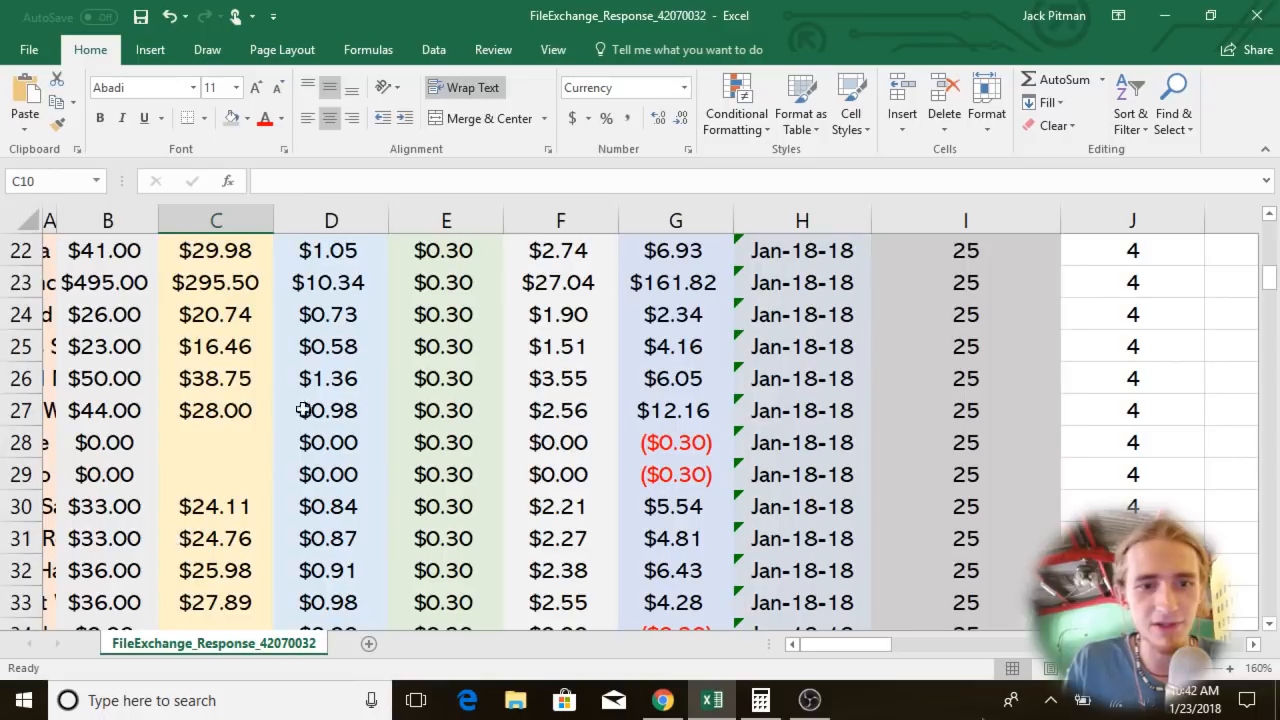
Check the blank Total Cost cells C28 and C29 and the Total Cost entry in C76.
left_click(209, 430)
left_click(234, 462)
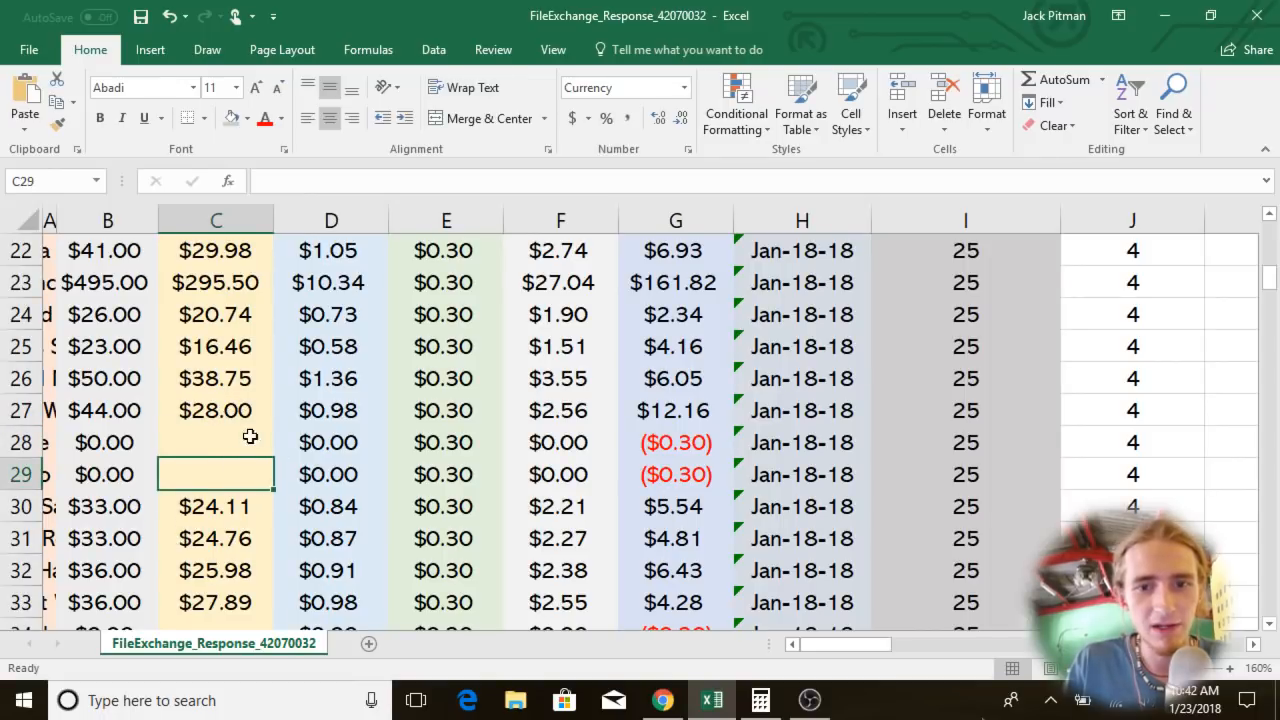
scroll(214, 466, "down", 1)
scroll(214, 466, "down", 16)
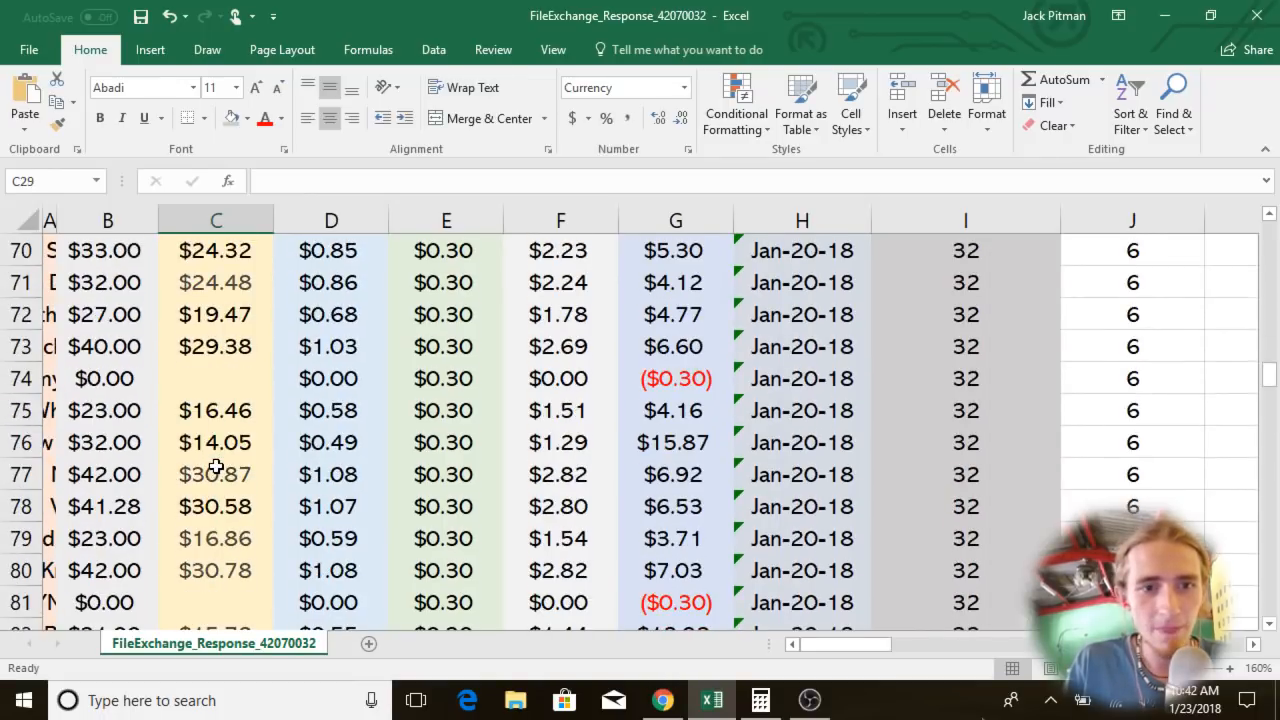
left_click(192, 442)
Compare the negative Profit in cell G98 with the Total Cost entry in C98.
scroll(192, 443, "down", 8)
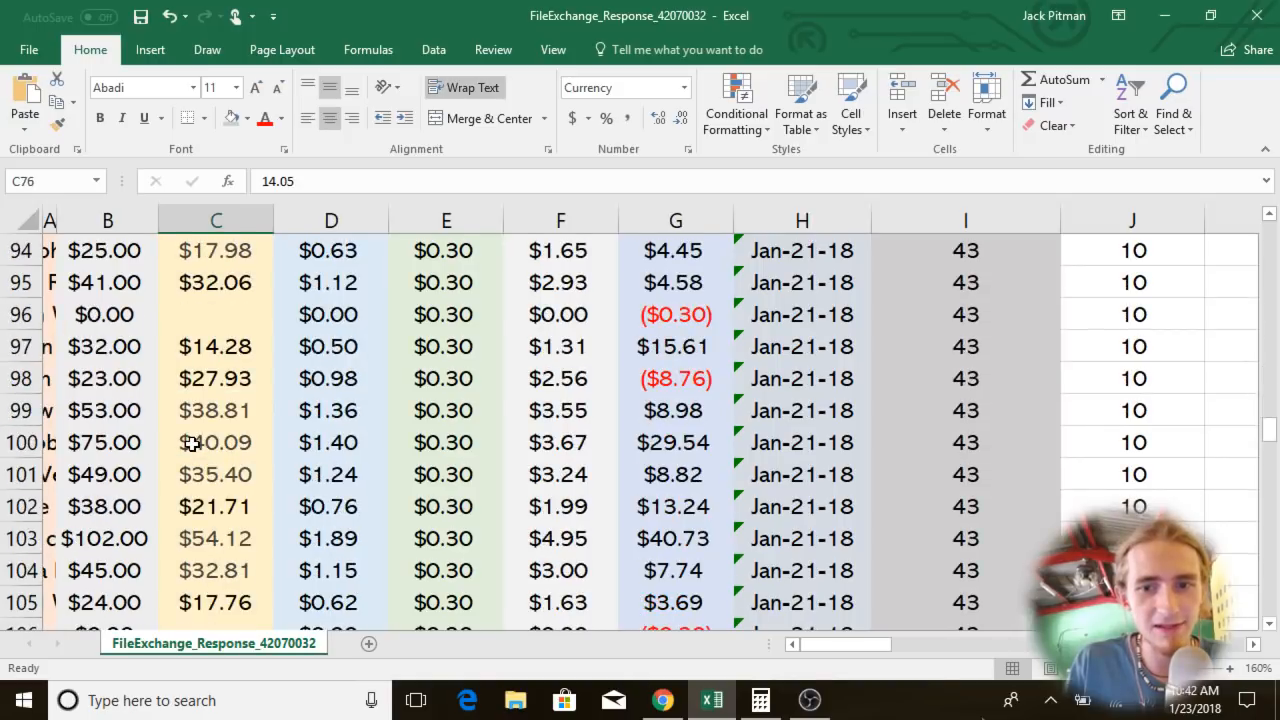
left_click(692, 377)
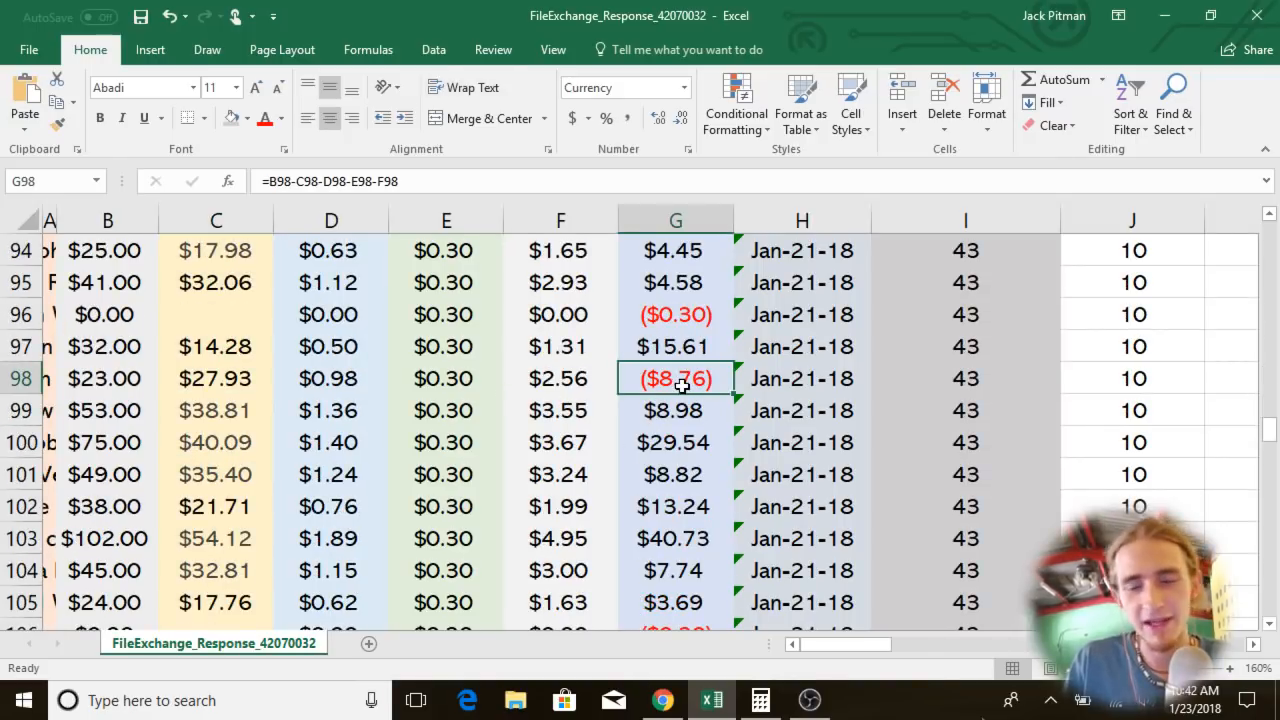
left_click(216, 390)
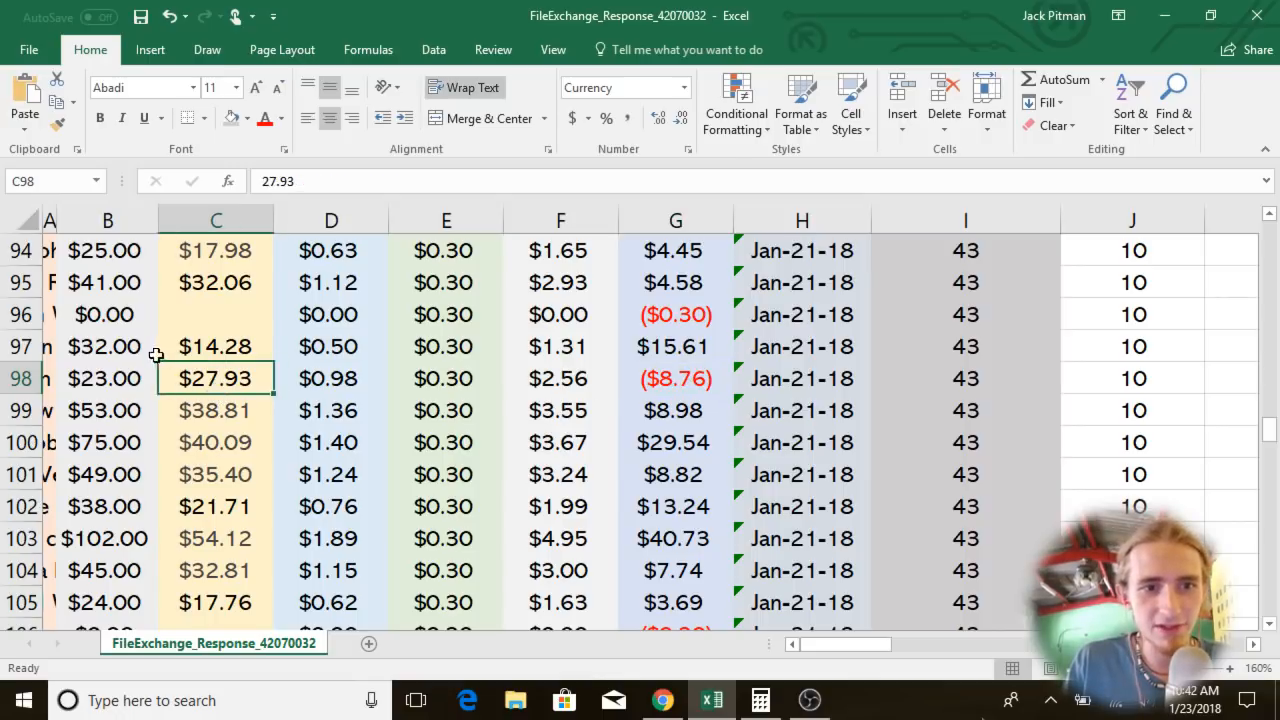
Inspect the PayPal 3.5 formula in cell D2 and look through the fee columns down to the last sales rows.
scroll(357, 457, "up", 20)
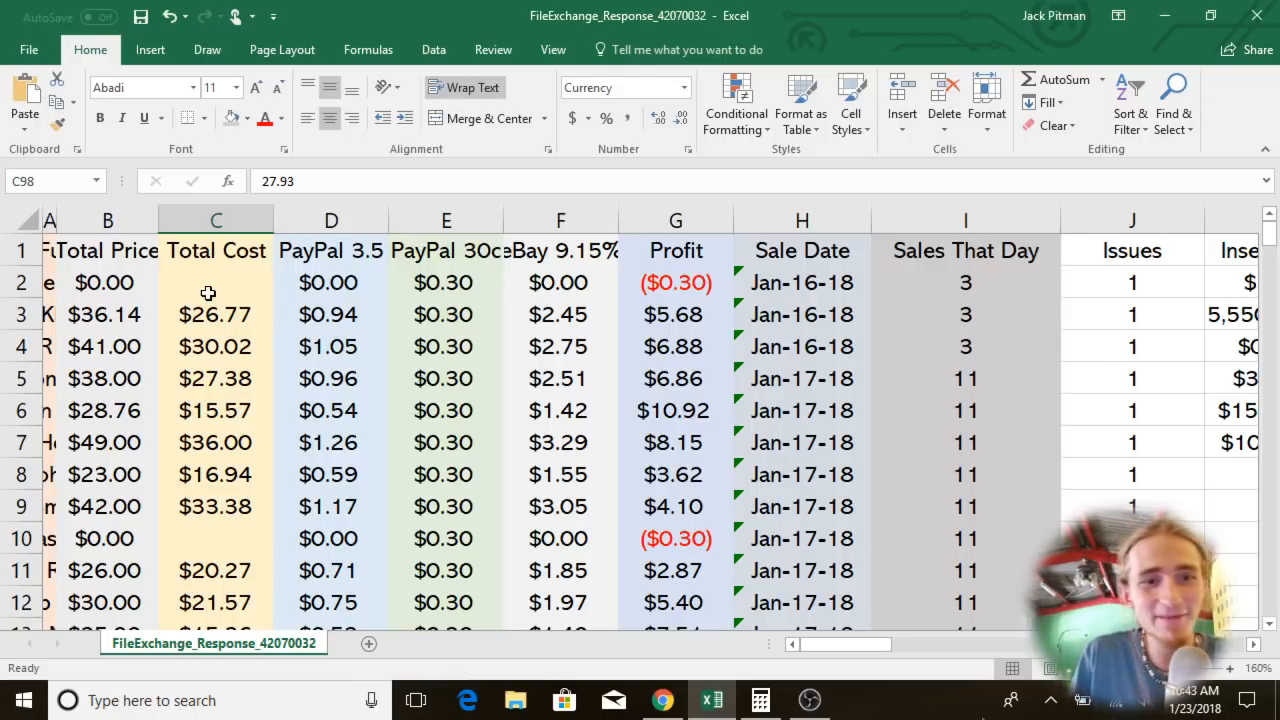
left_click(345, 284)
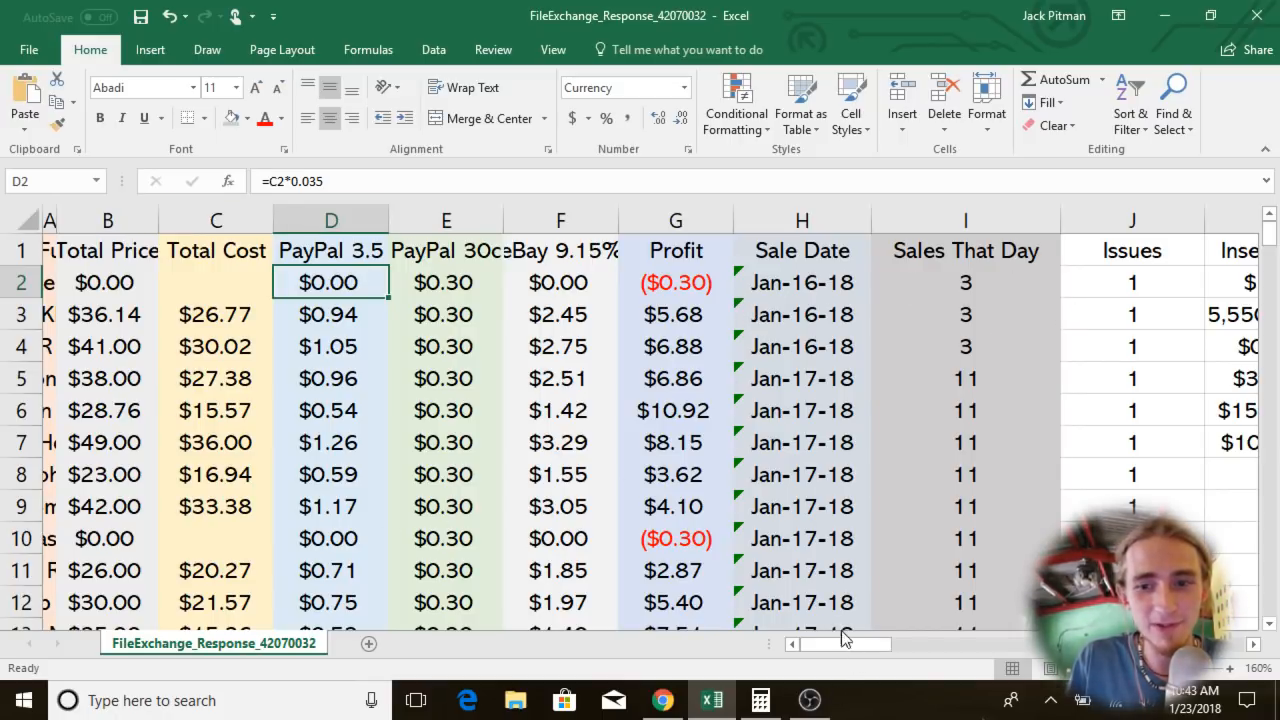
left_click_drag(1273, 250, 1212, 619)
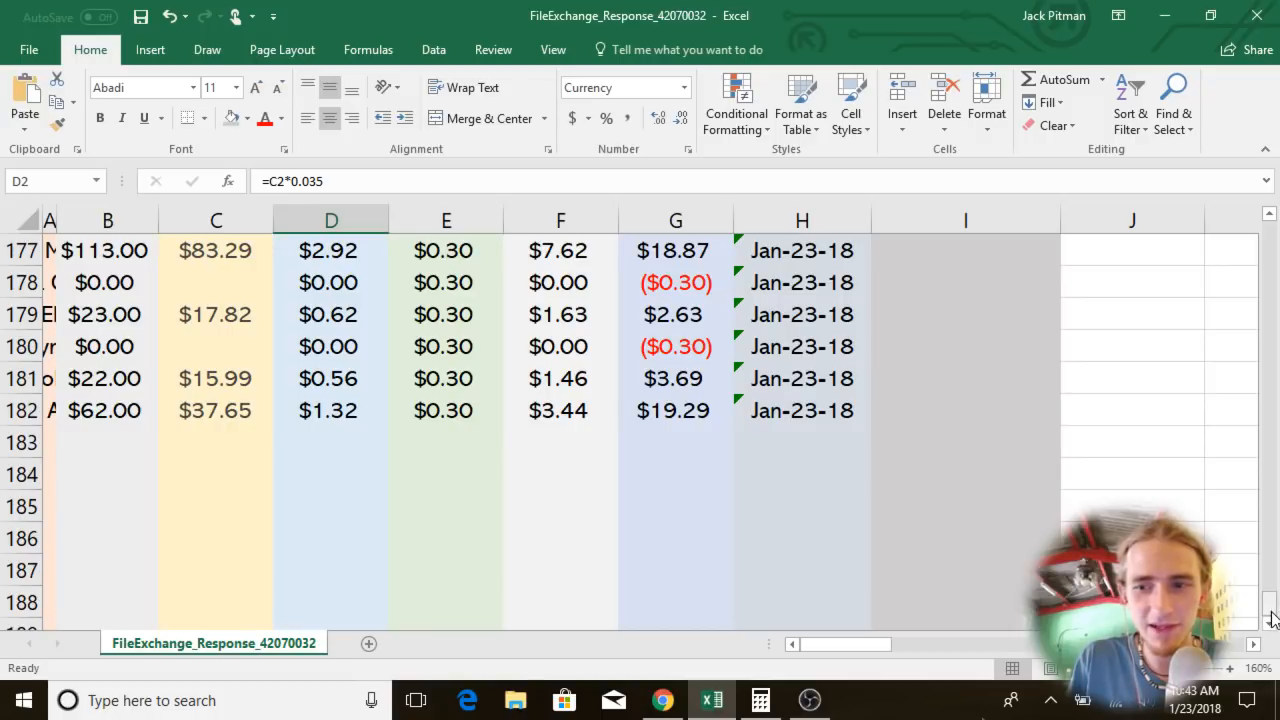
left_click_drag(1272, 617, 1270, 245)
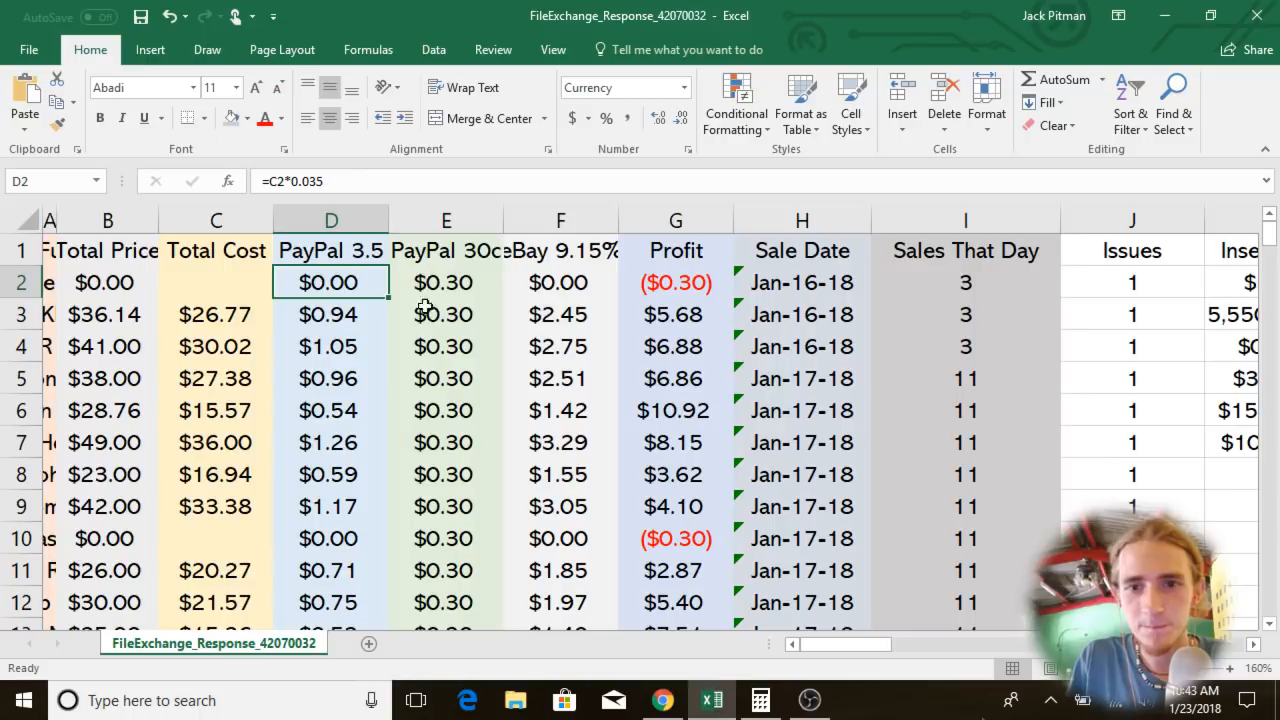
Review the Sales That Day column from cell I2 down to the blank cell I174 below its last entry.
left_click_drag(845, 645, 927, 643)
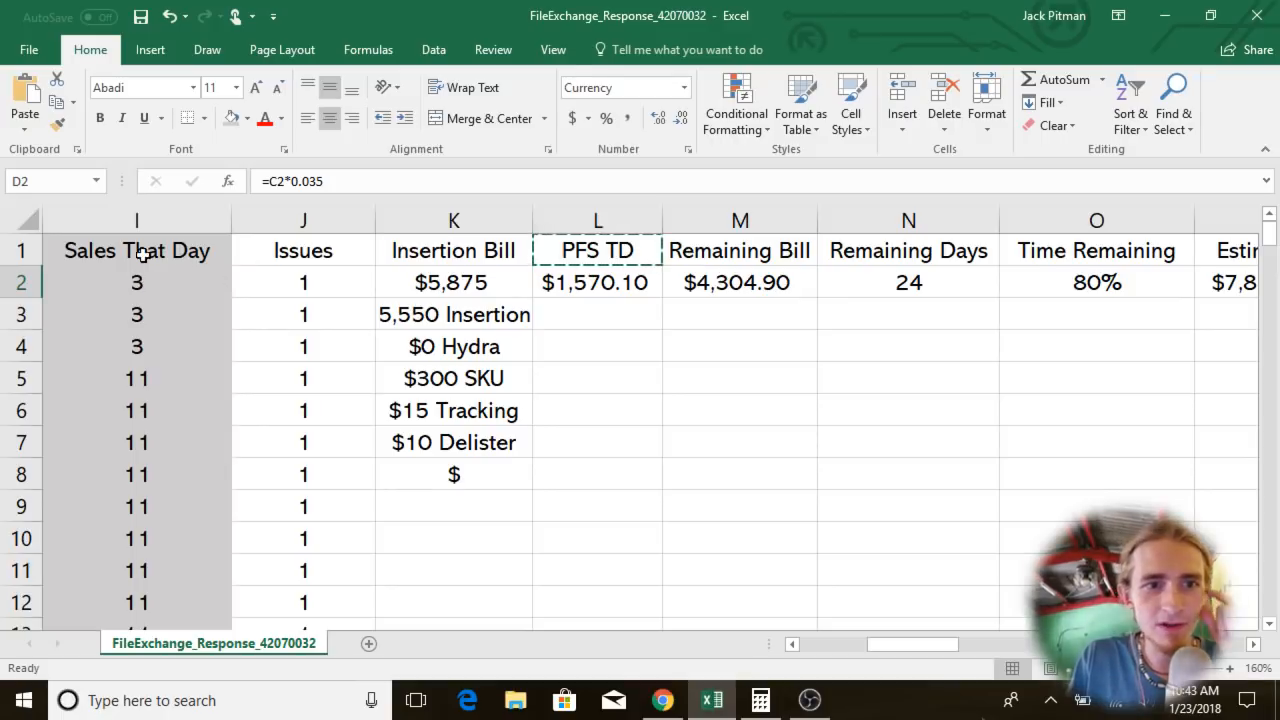
mouse_move(183, 280)
left_mouse_down()
mouse_move(171, 314)
mouse_move(189, 337)
mouse_move(159, 282)
left_mouse_up()
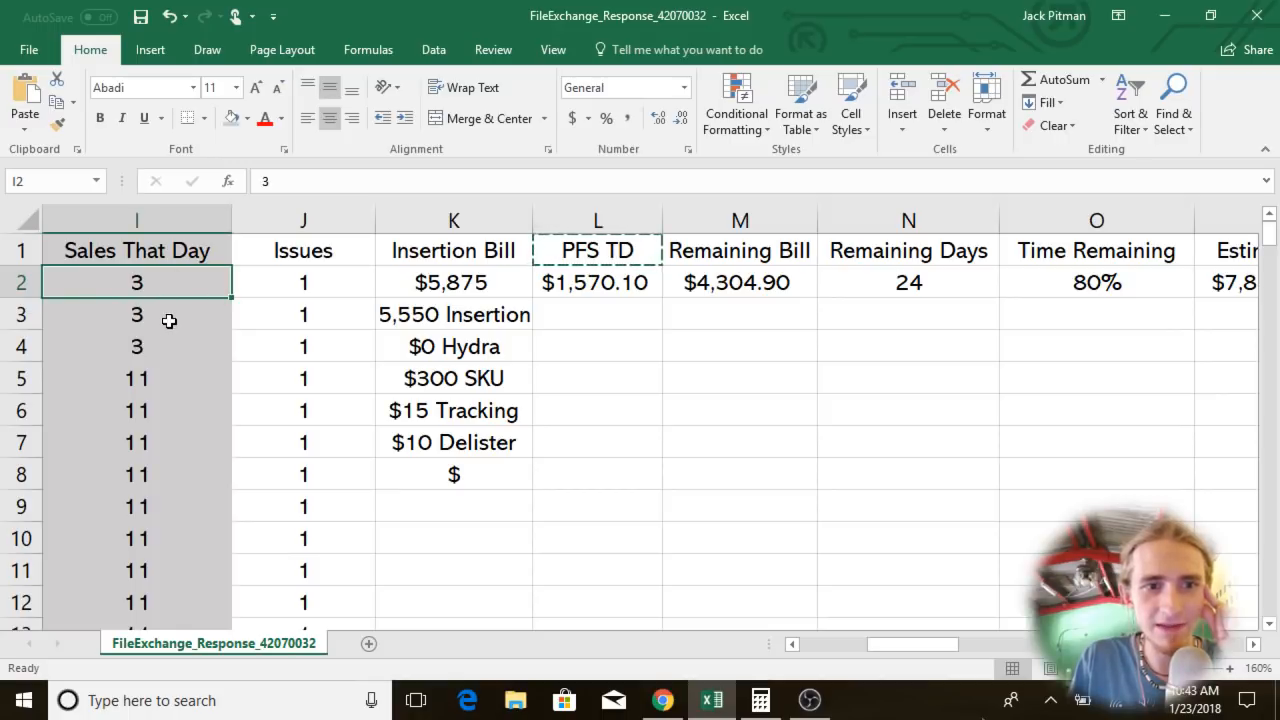
scroll(169, 320, "down", 5)
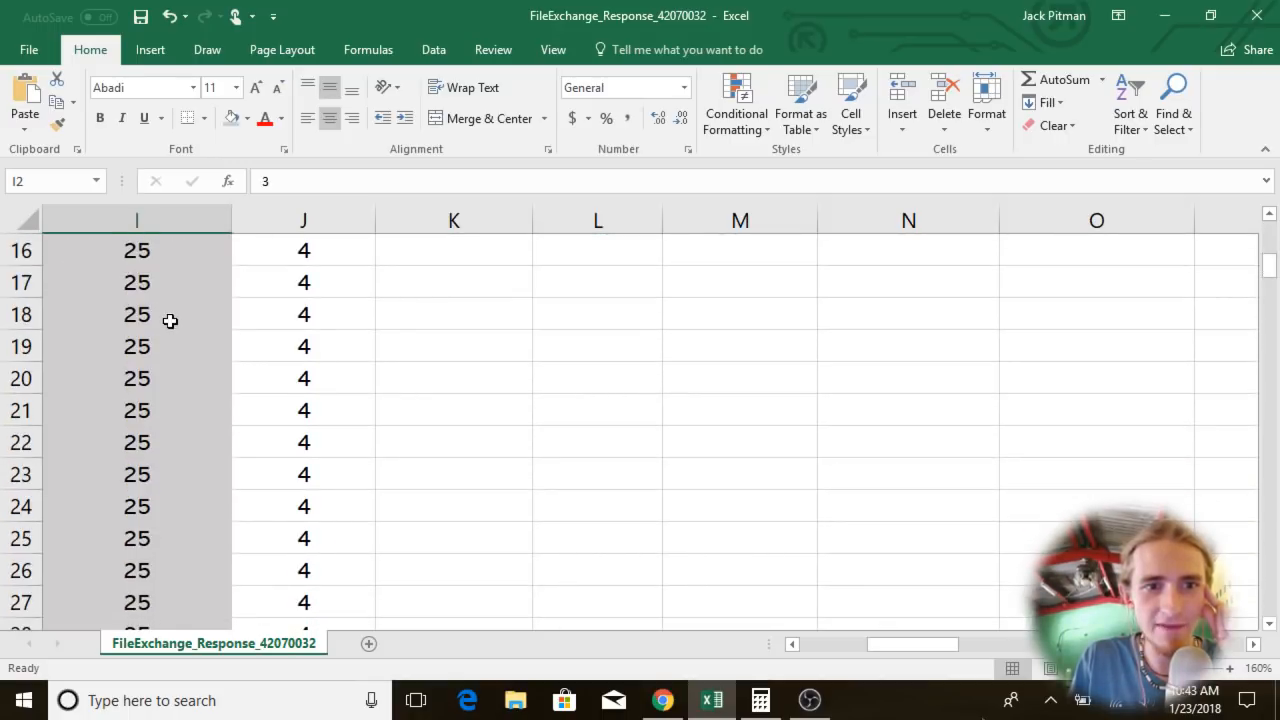
scroll(170, 320, "down", 8)
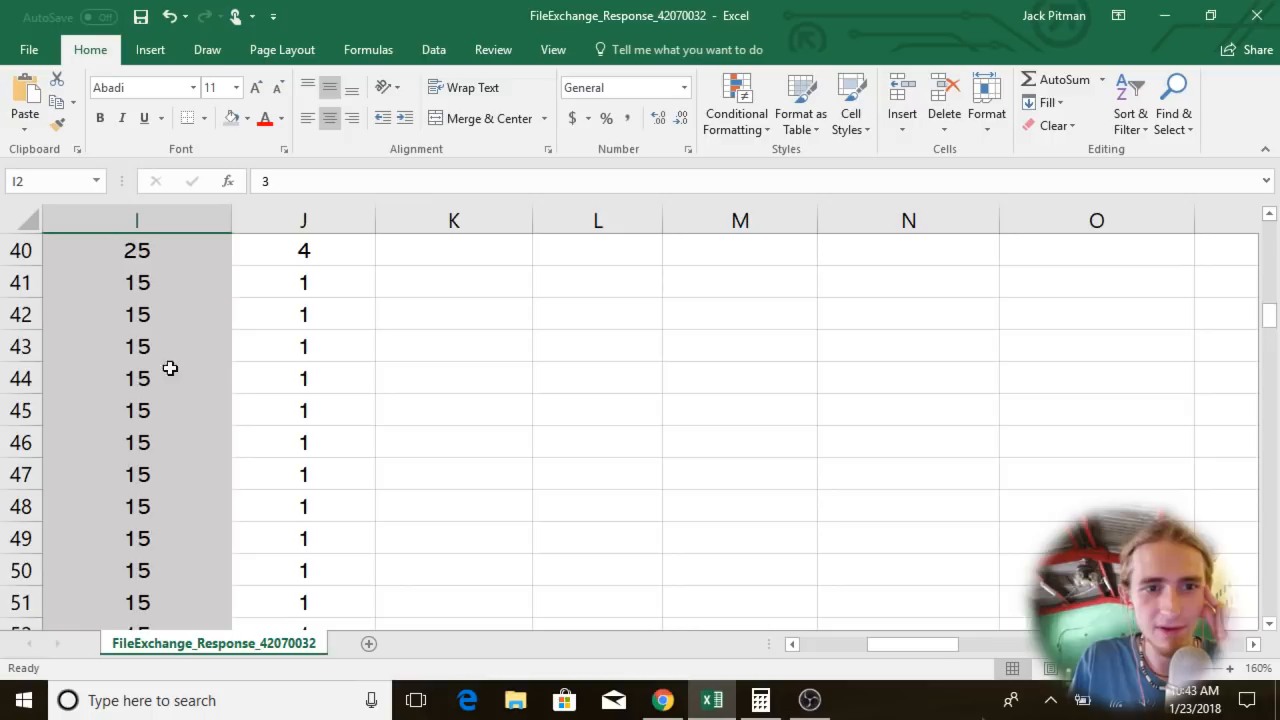
scroll(170, 380, "down", 11)
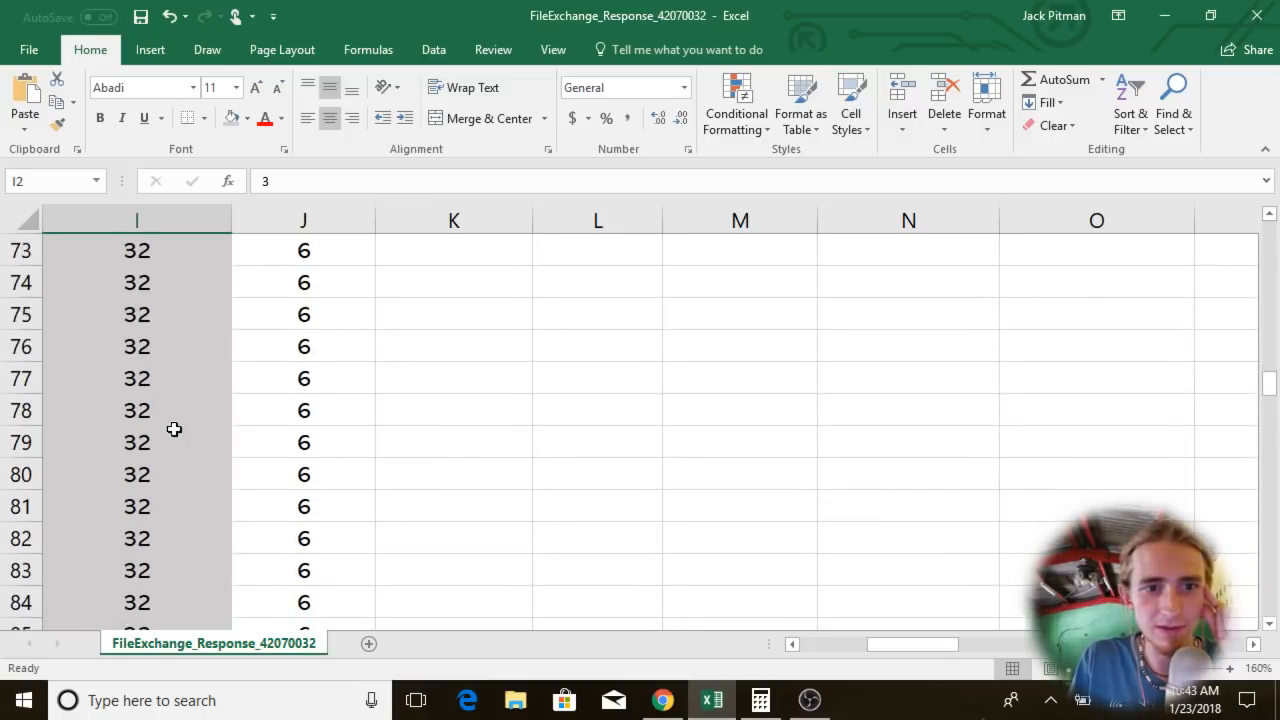
scroll(174, 429, "down", 5)
scroll(180, 435, "down", 8)
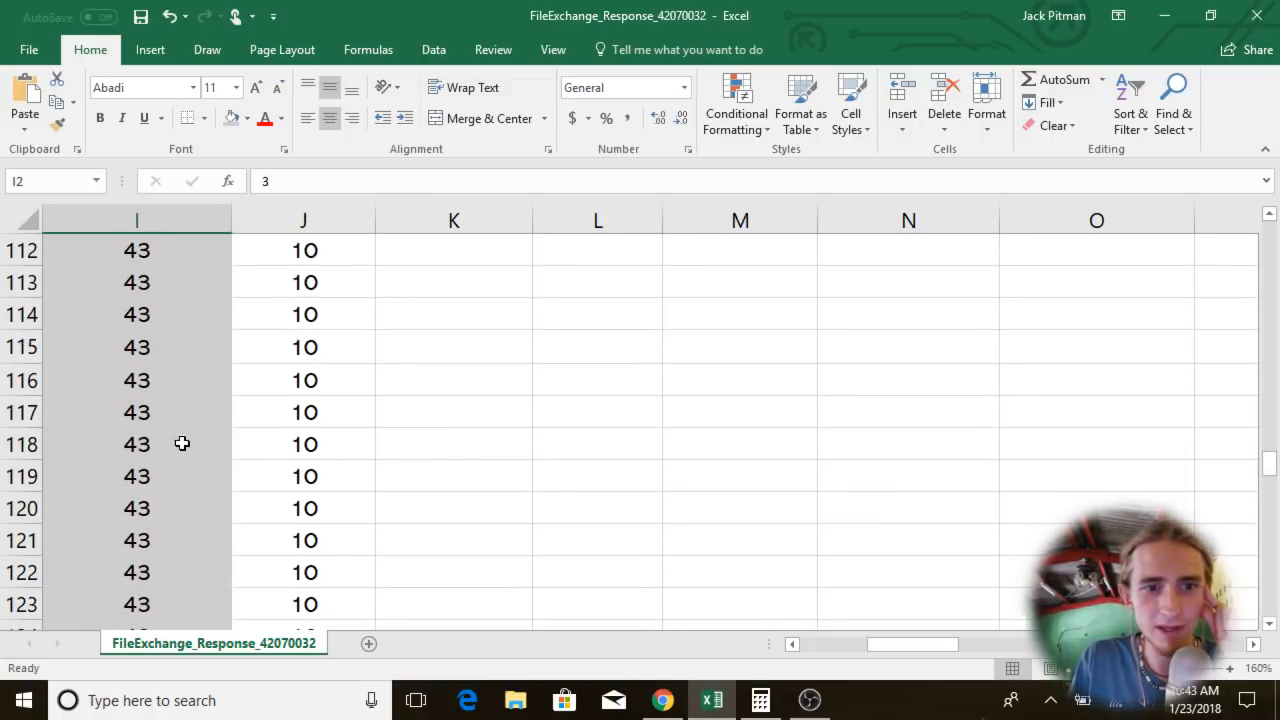
scroll(170, 440, "down", 19)
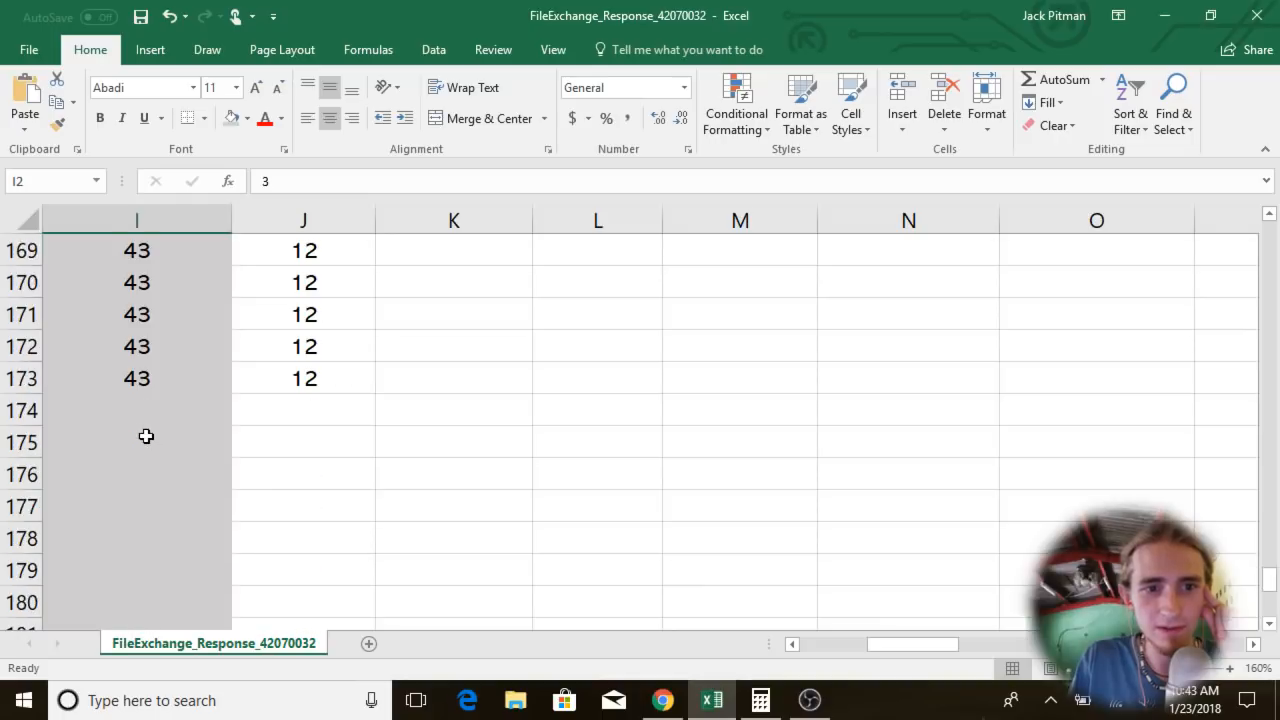
scroll(146, 436, "up", 9)
scroll(146, 437, "down", 8)
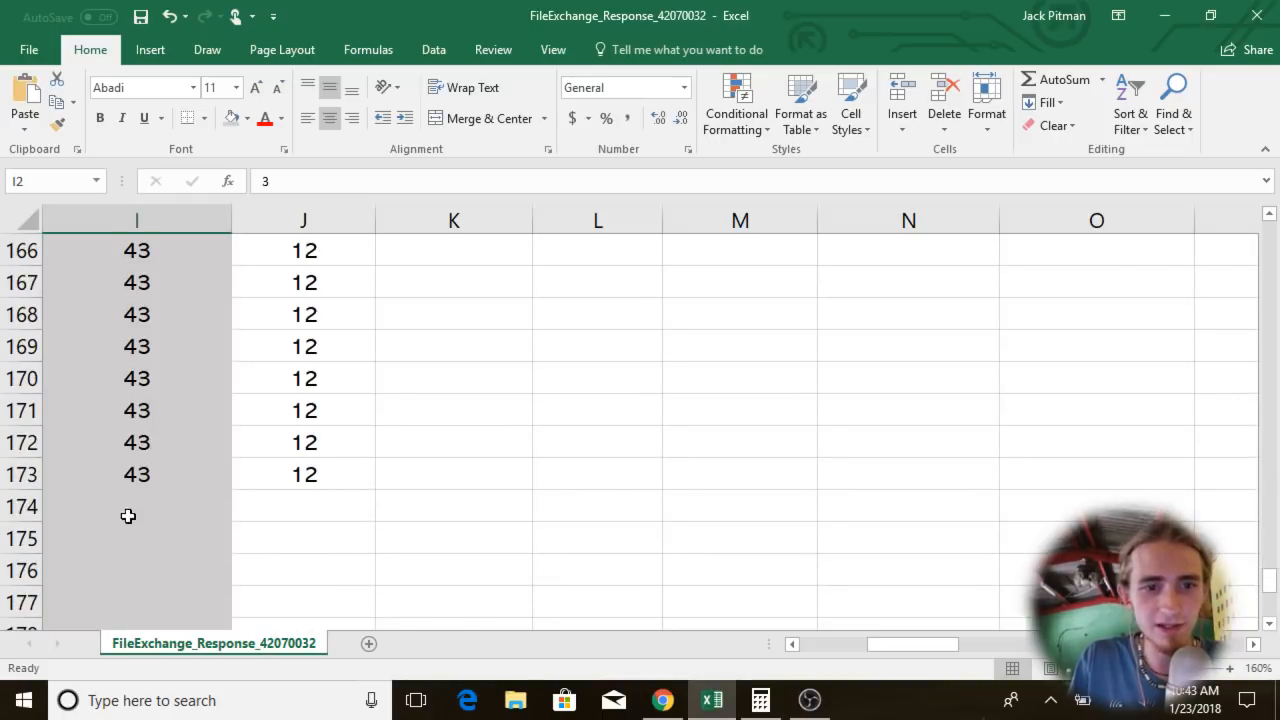
left_click(155, 497)
scroll(421, 487, "up", 20)
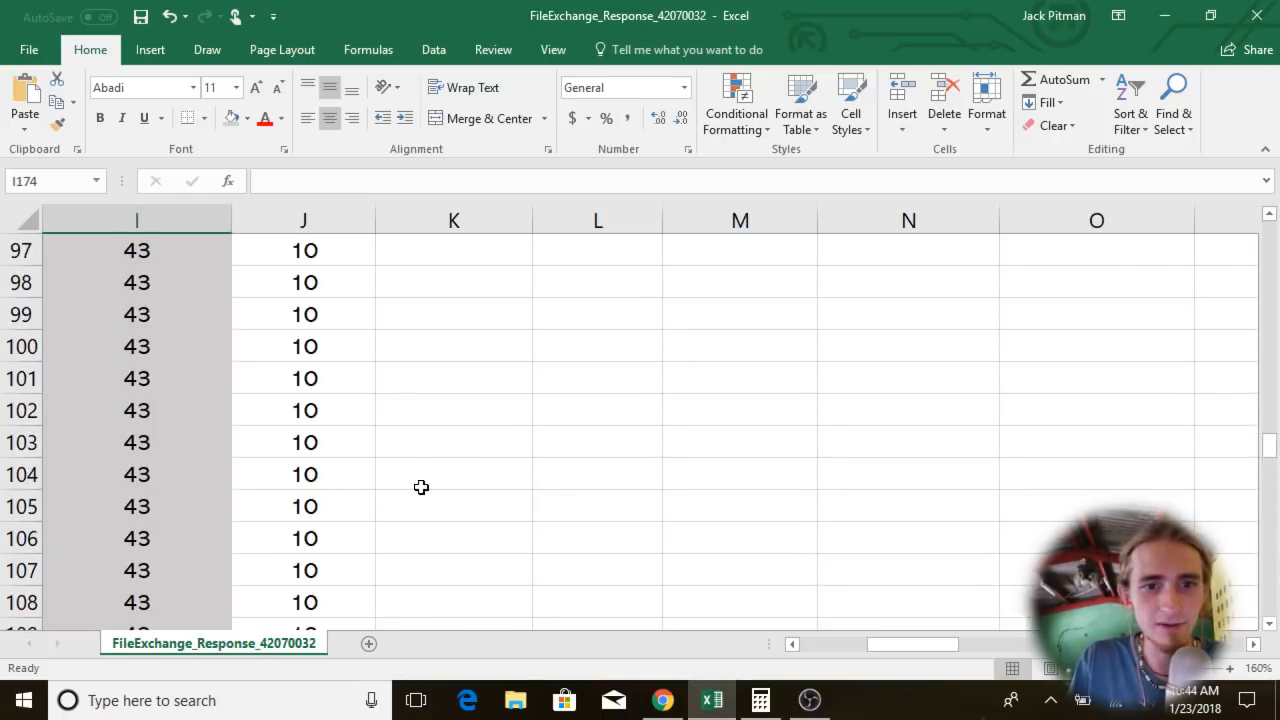
scroll(421, 487, "up", 20)
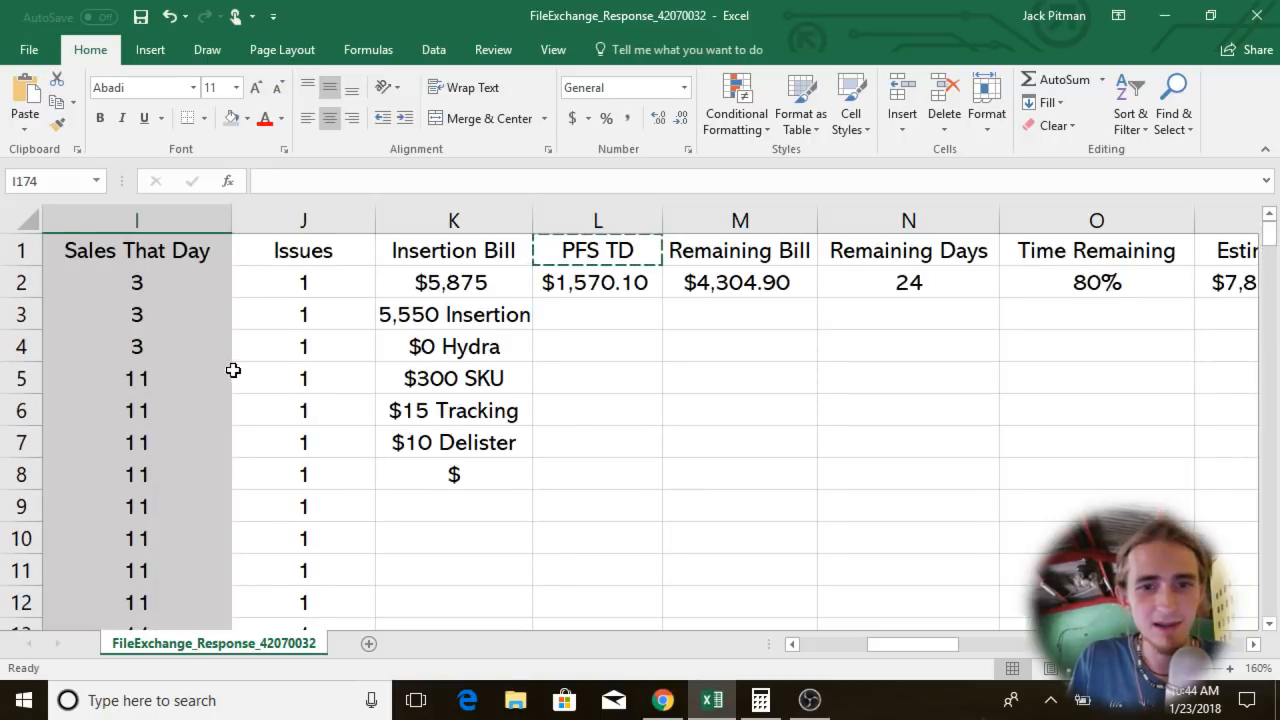
Highlight the Issues entries day by day, covering J2:J4, J5:J15 and the block starting at J16.
left_click(306, 289)
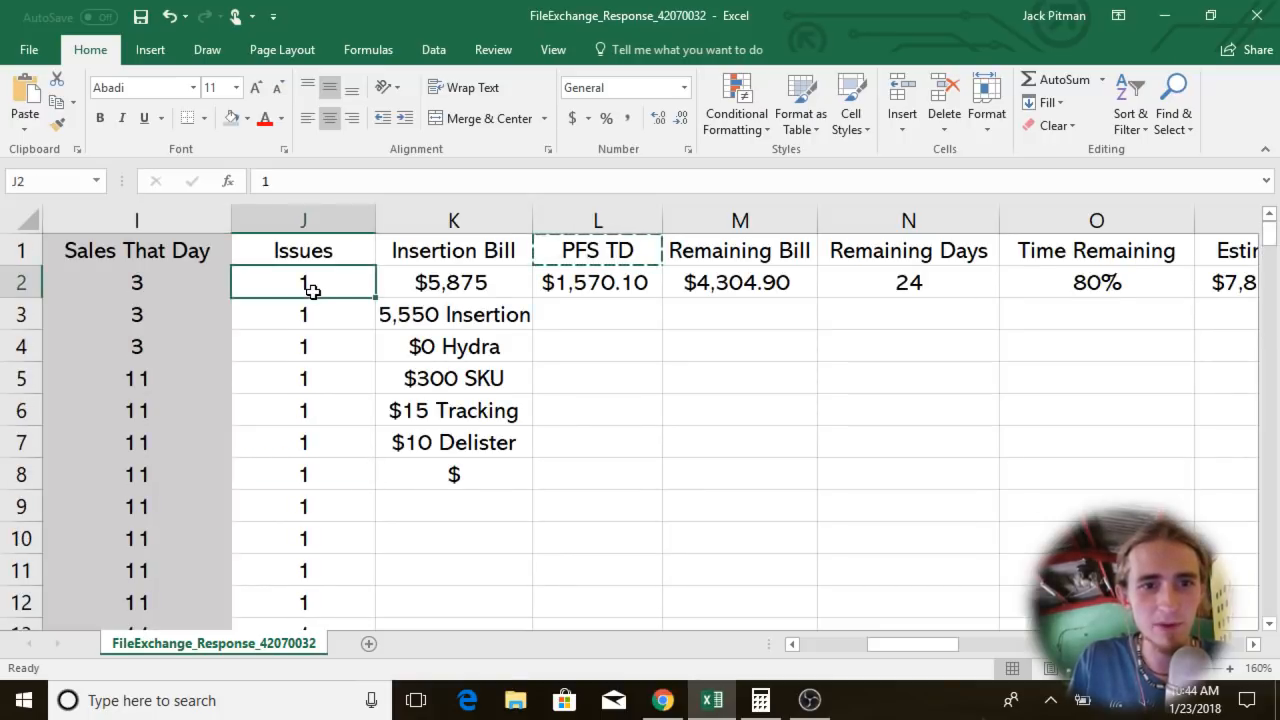
left_click(328, 352, "shift")
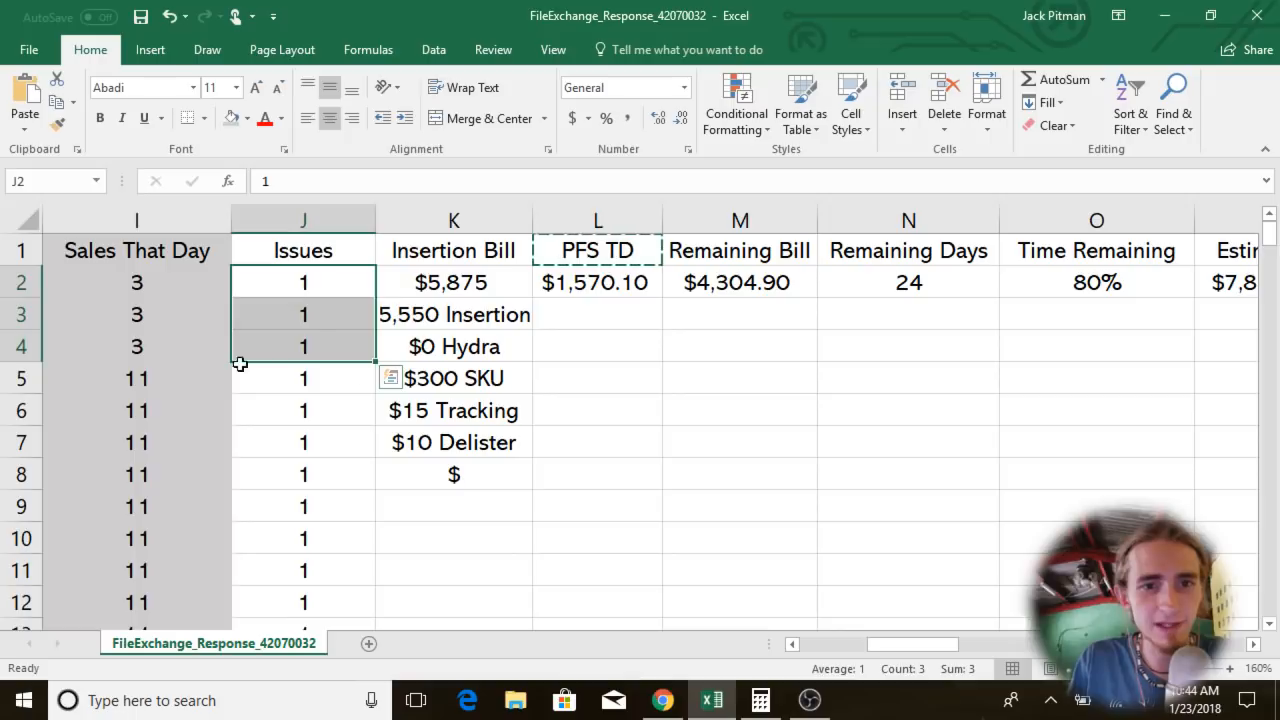
left_click(314, 373)
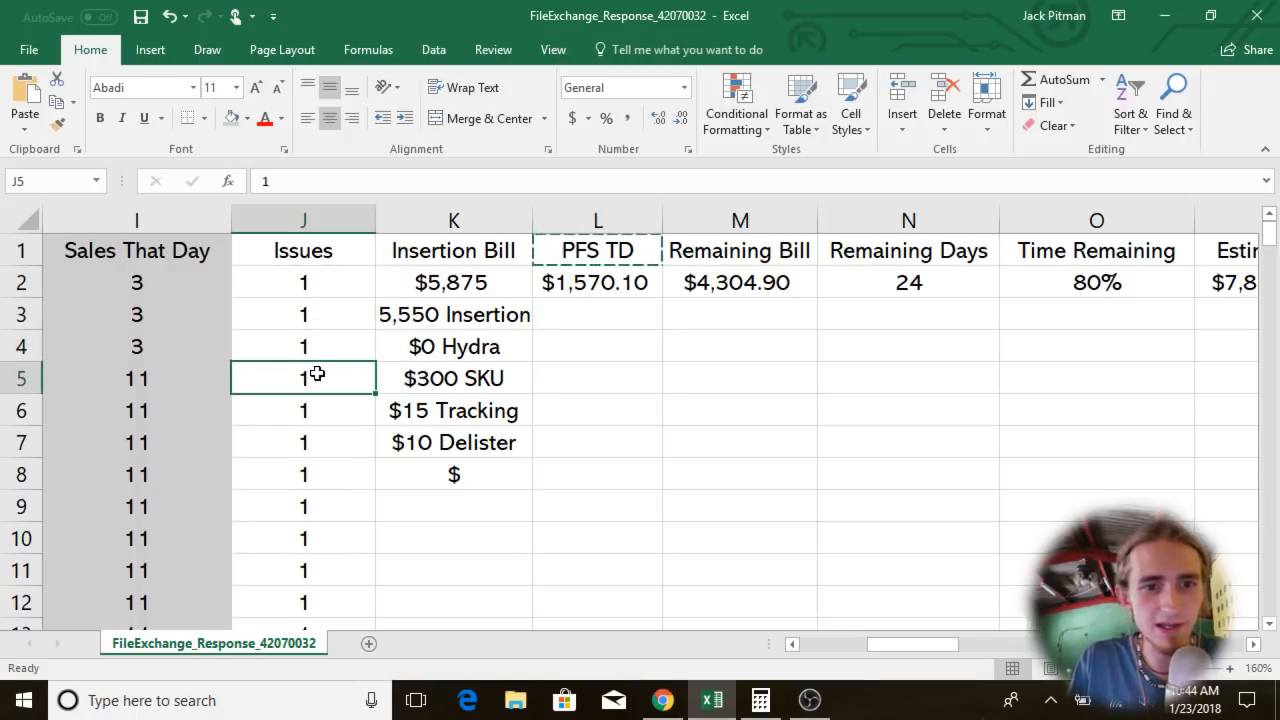
scroll(310, 370, "down", 5)
scroll(308, 356, "up", 1)
left_click(302, 316, "shift")
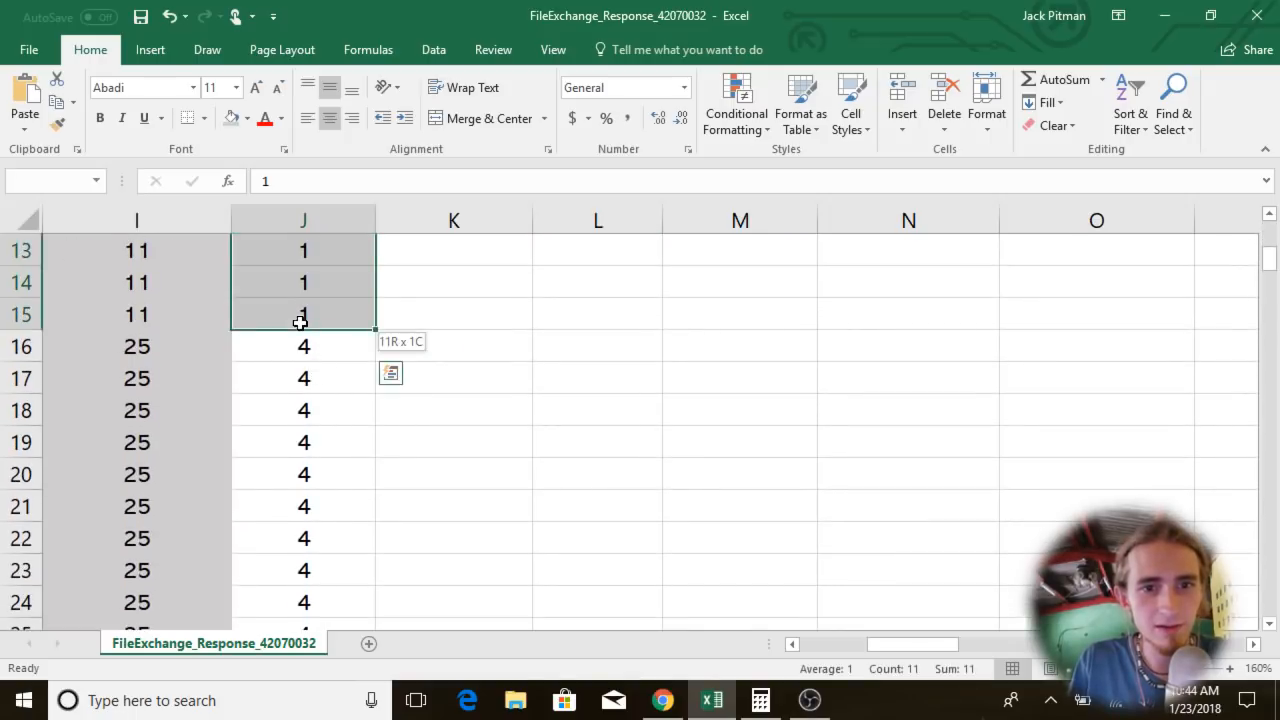
left_click(309, 352)
scroll(309, 352, "down", 8)
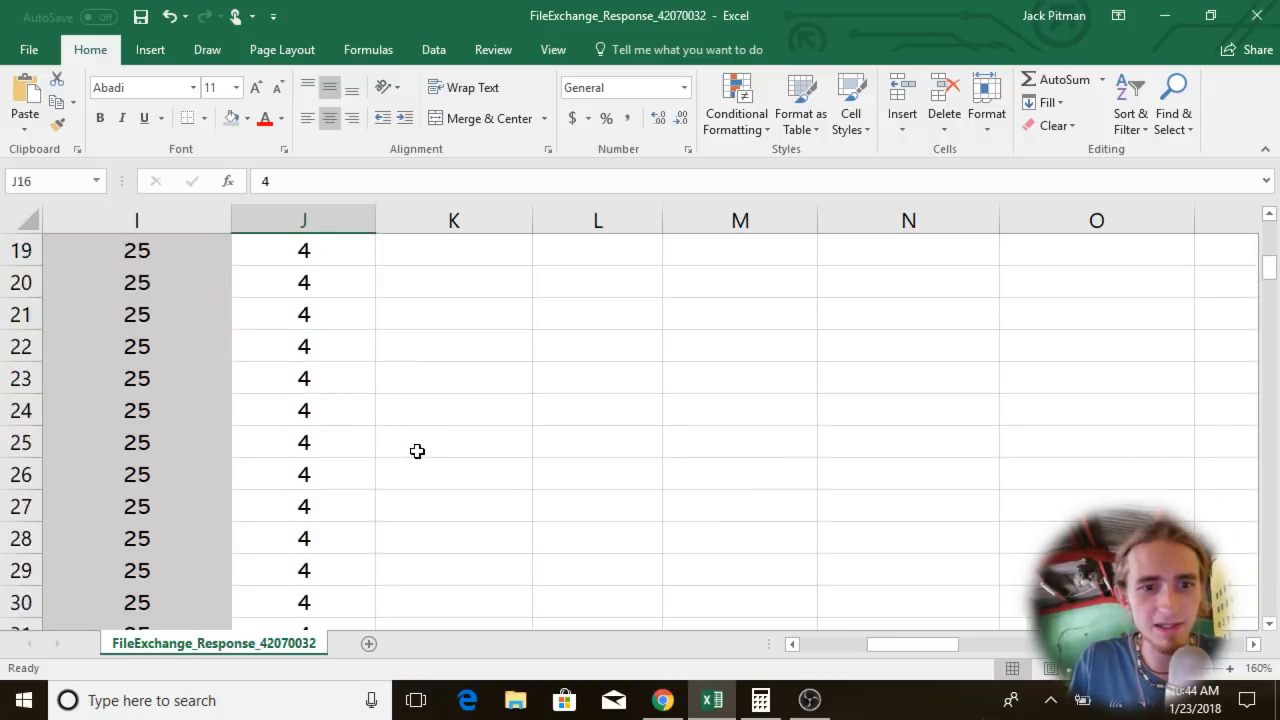
left_click_drag(316, 362, 346, 350)
left_click(563, 366)
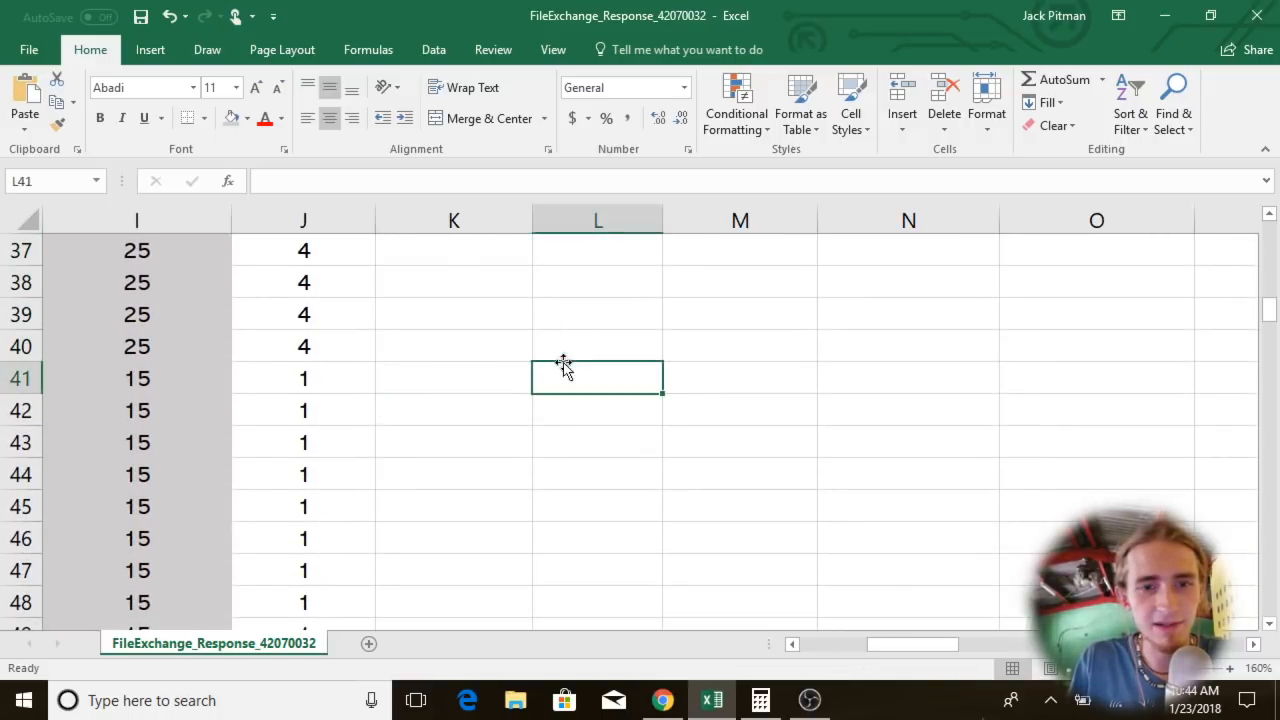
Compare the daily counts in the Sales That Day column with the Issues column down the sheet.
scroll(563, 366, "up", 12)
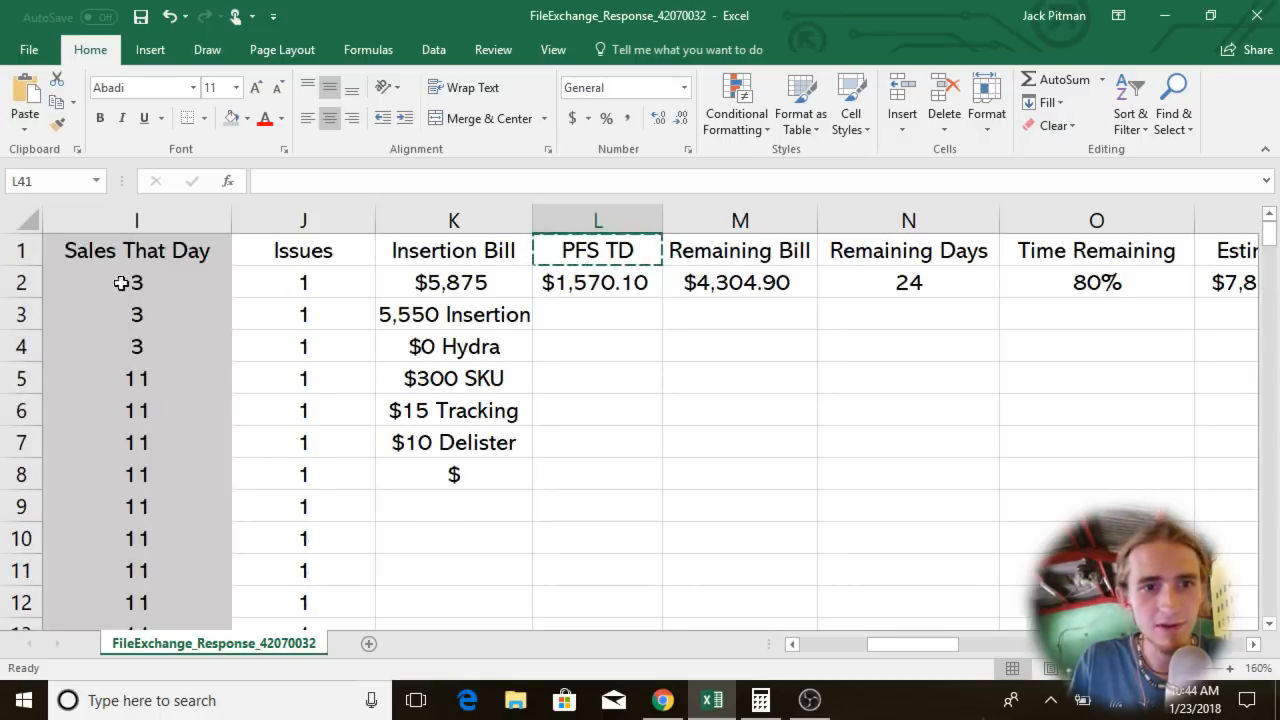
scroll(302, 505, "down", 9)
scroll(301, 505, "down", 15)
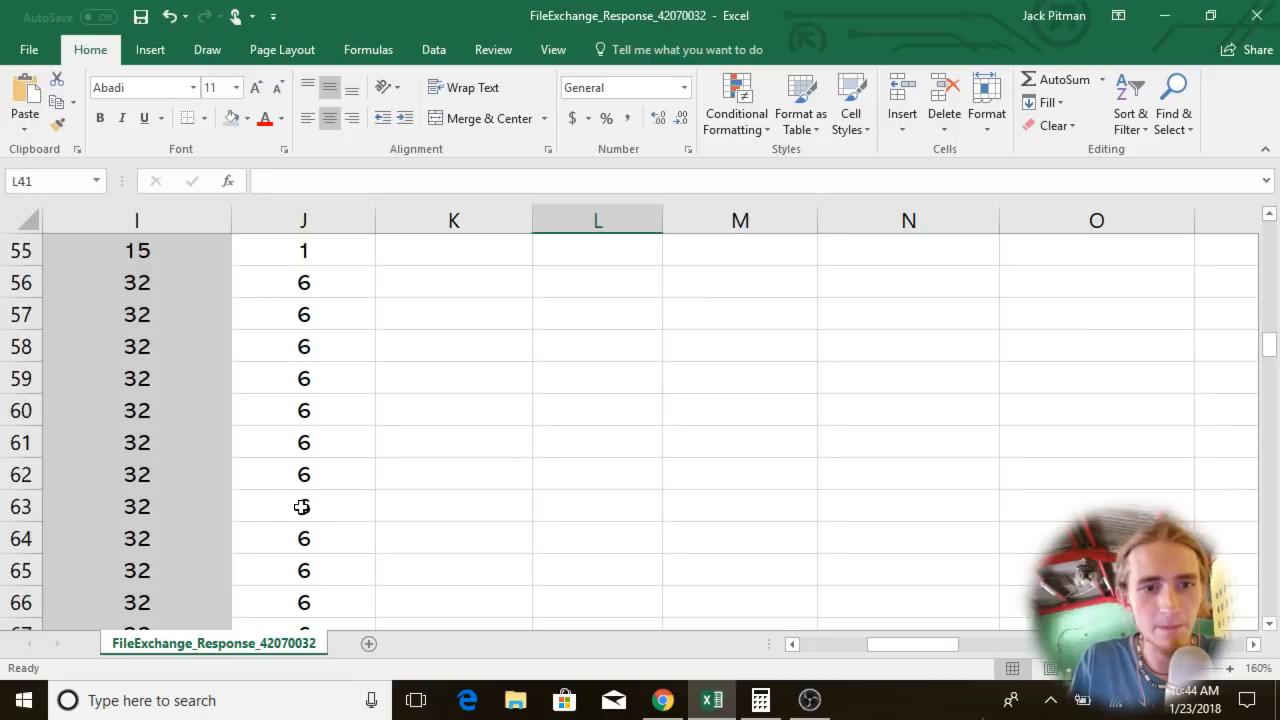
scroll(301, 505, "up", 20)
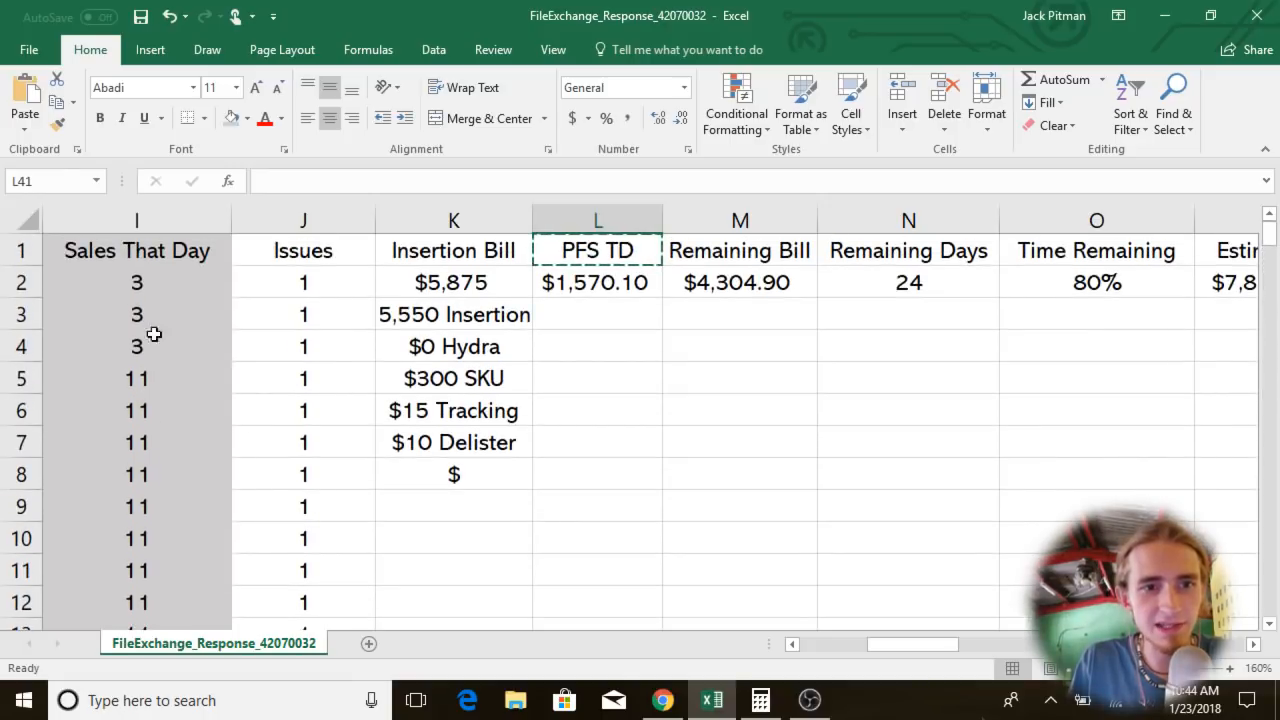
scroll(108, 310, "down", 20)
scroll(114, 310, "down", 8)
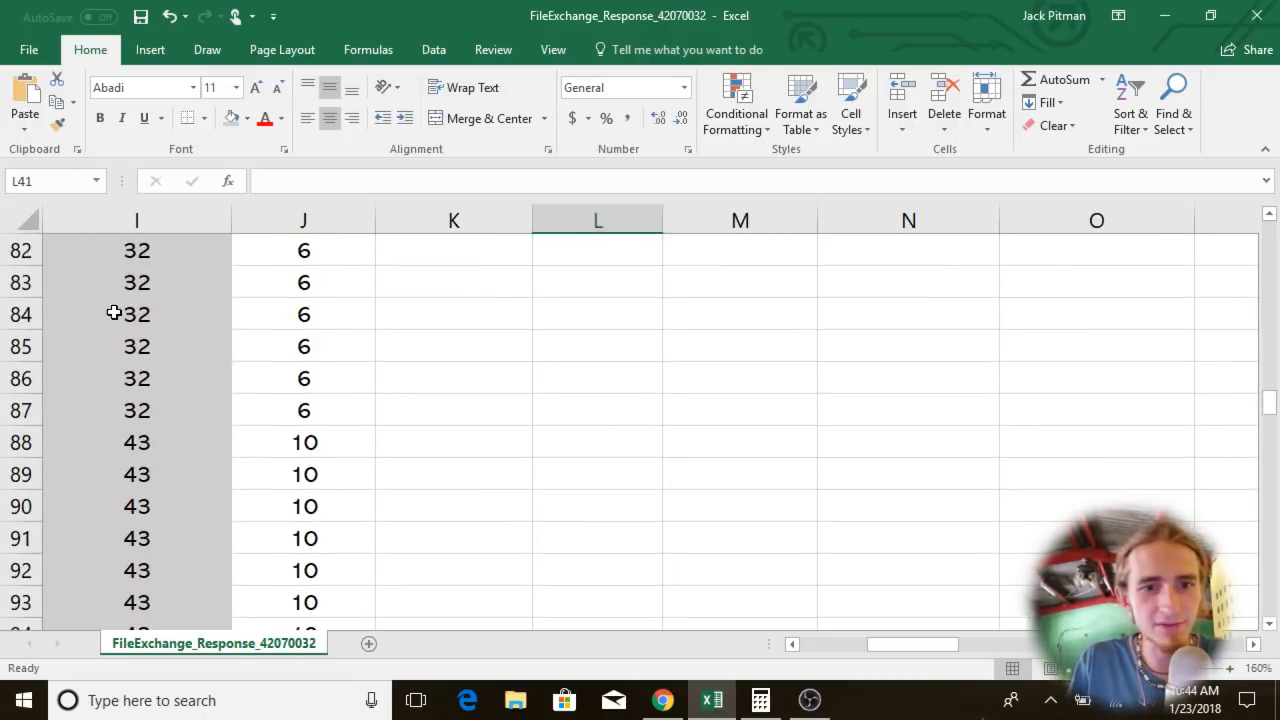
scroll(367, 530, "up", 6)
scroll(367, 530, "up", 20)
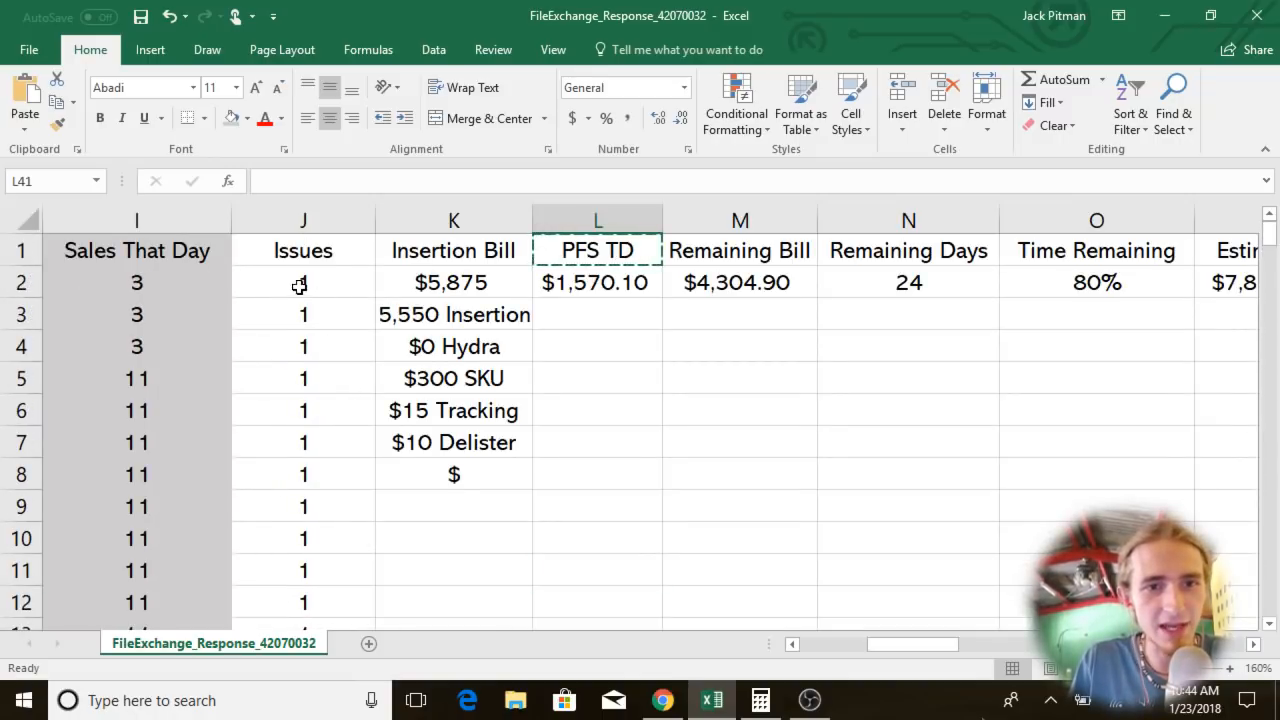
Highlight Issues cells J2:J4 again and check the individual Issues entries in J5, J50, J71 and J70.
left_click_drag(265, 283, 307, 347)
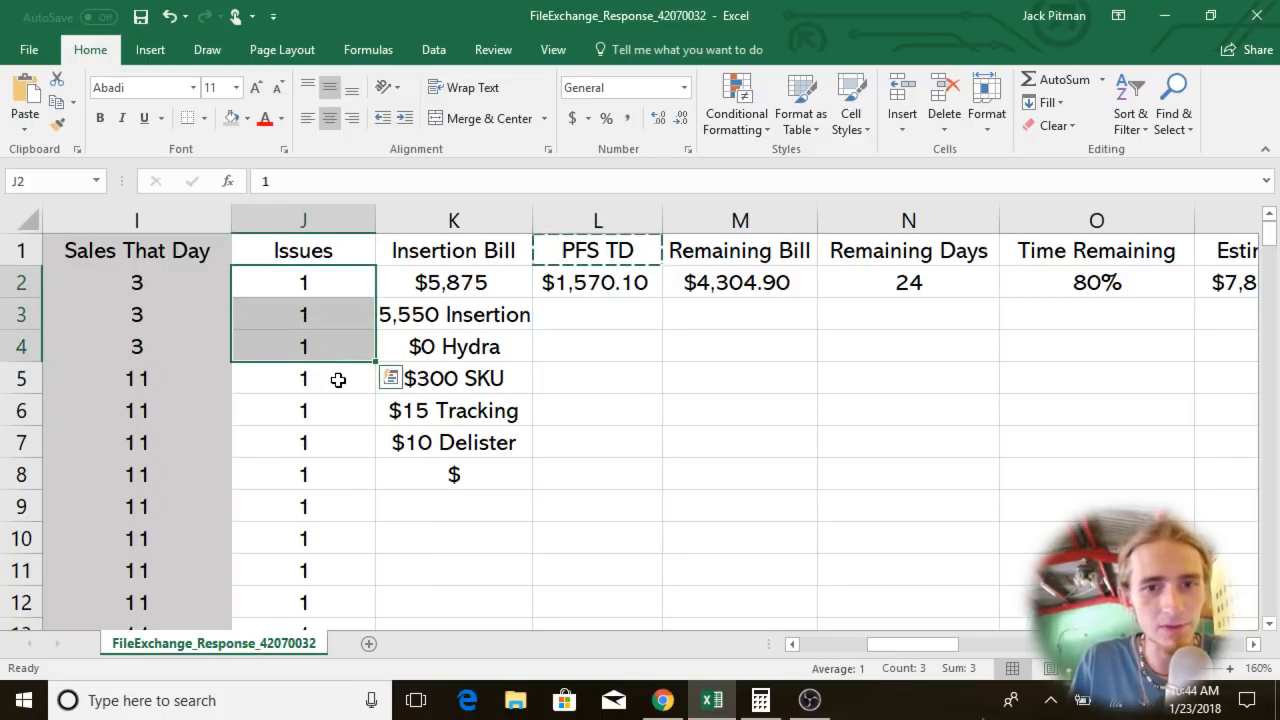
left_click(338, 380)
scroll(338, 380, "down", 15)
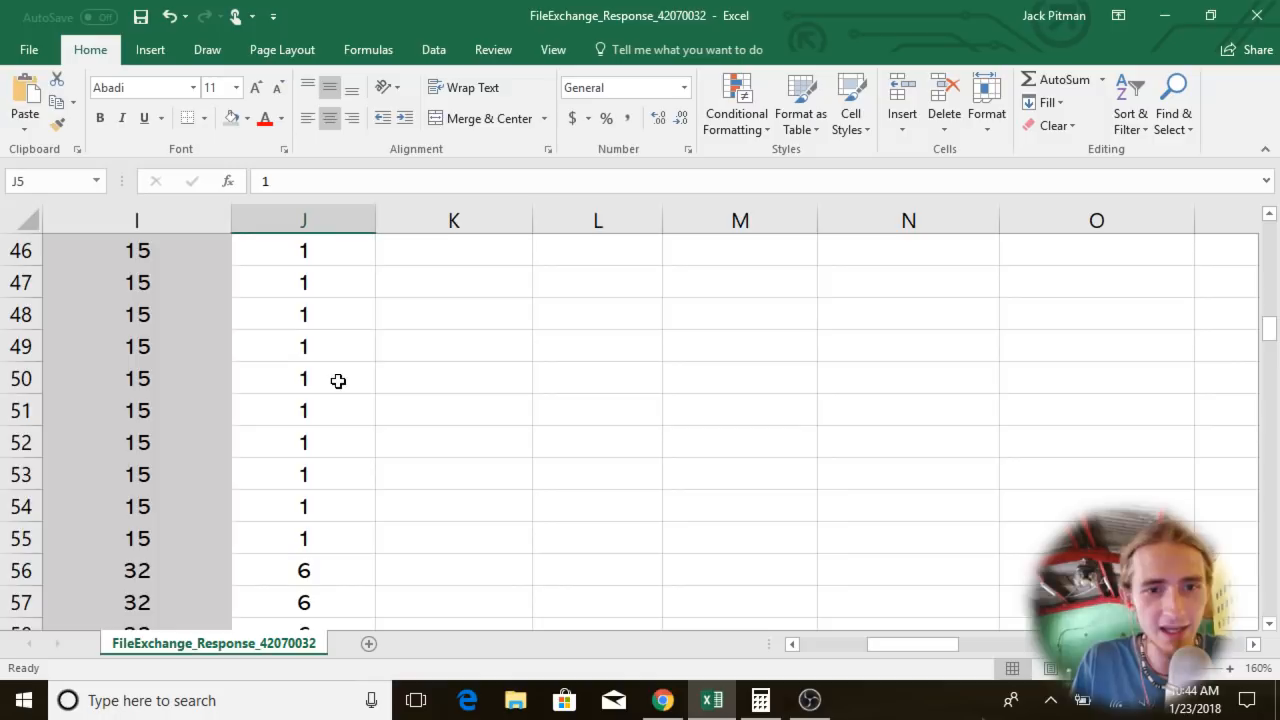
left_click(338, 380)
scroll(340, 383, "up", 14)
scroll(340, 383, "down", 20)
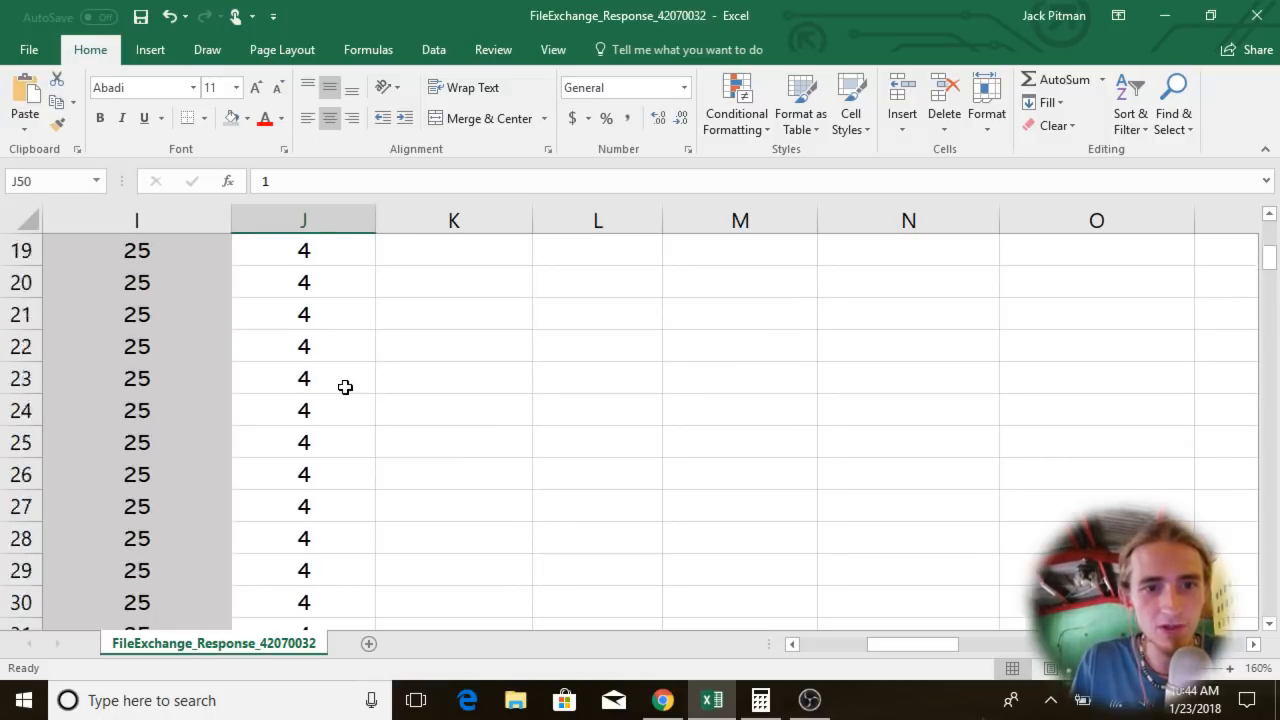
left_click(363, 371)
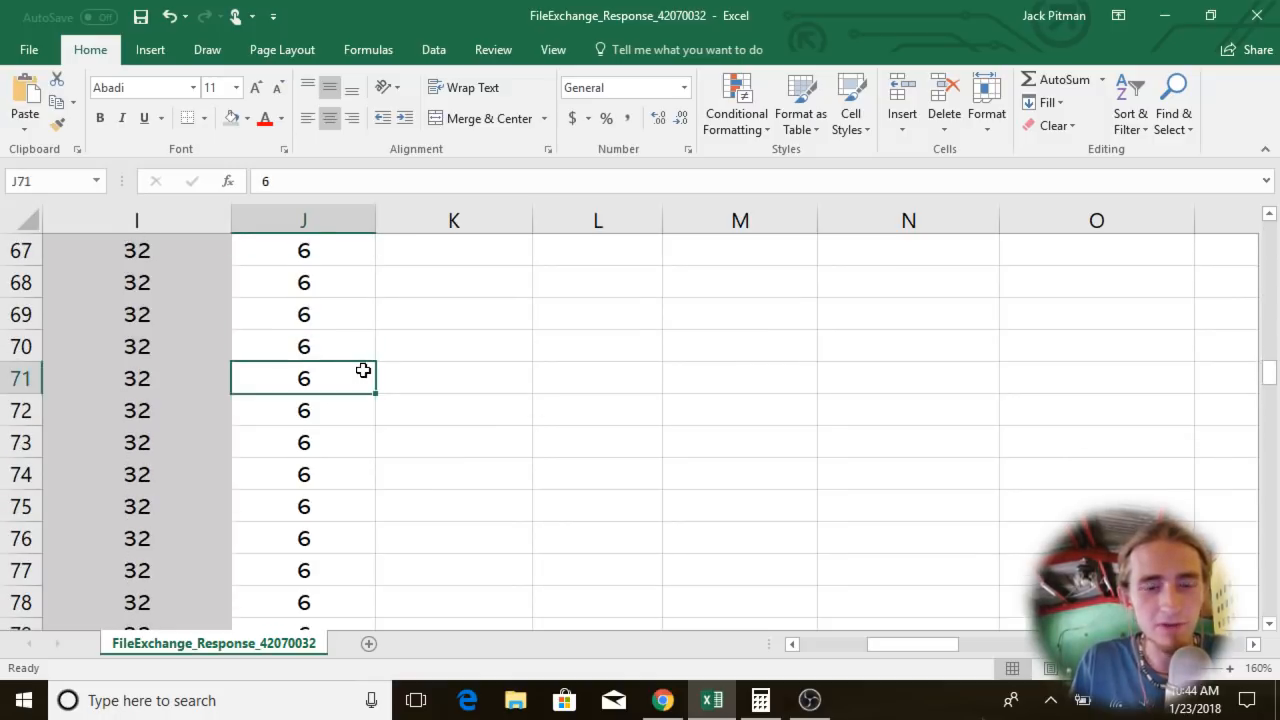
left_click(313, 337)
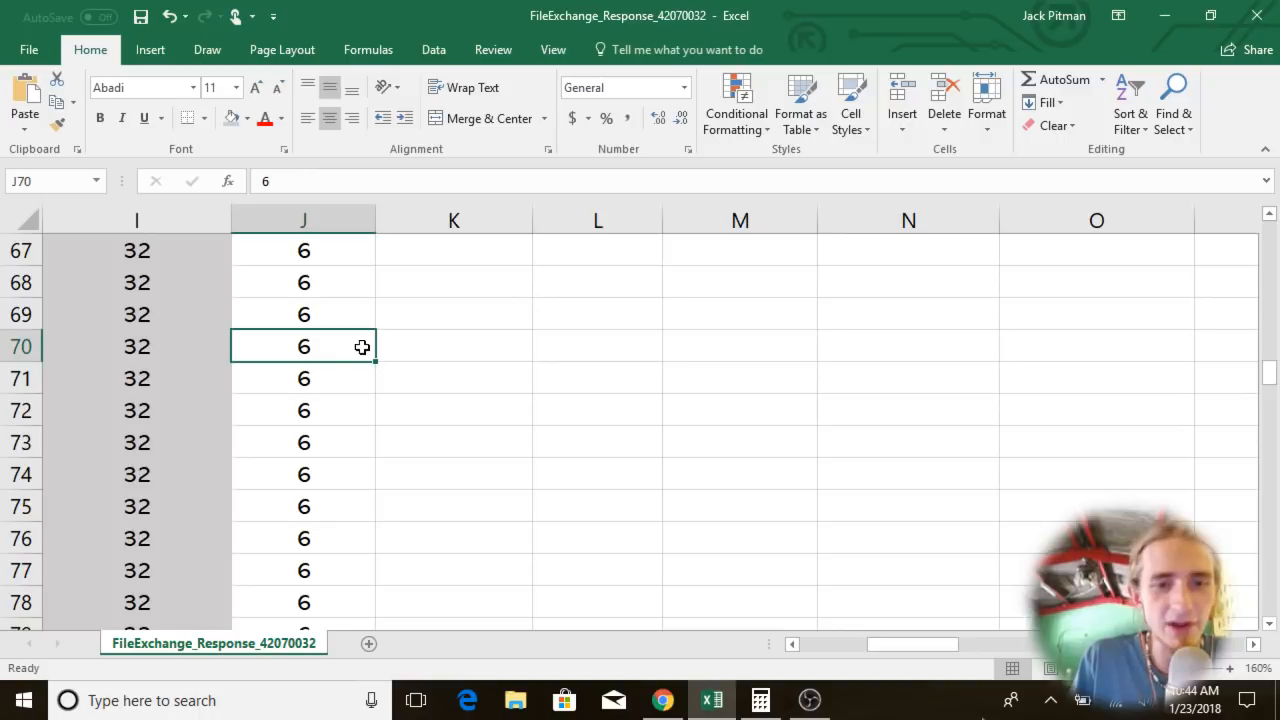
Follow the Issues entries from J71 to the end of the data and compare them with Sales That Day from the top rows.
left_click(333, 383)
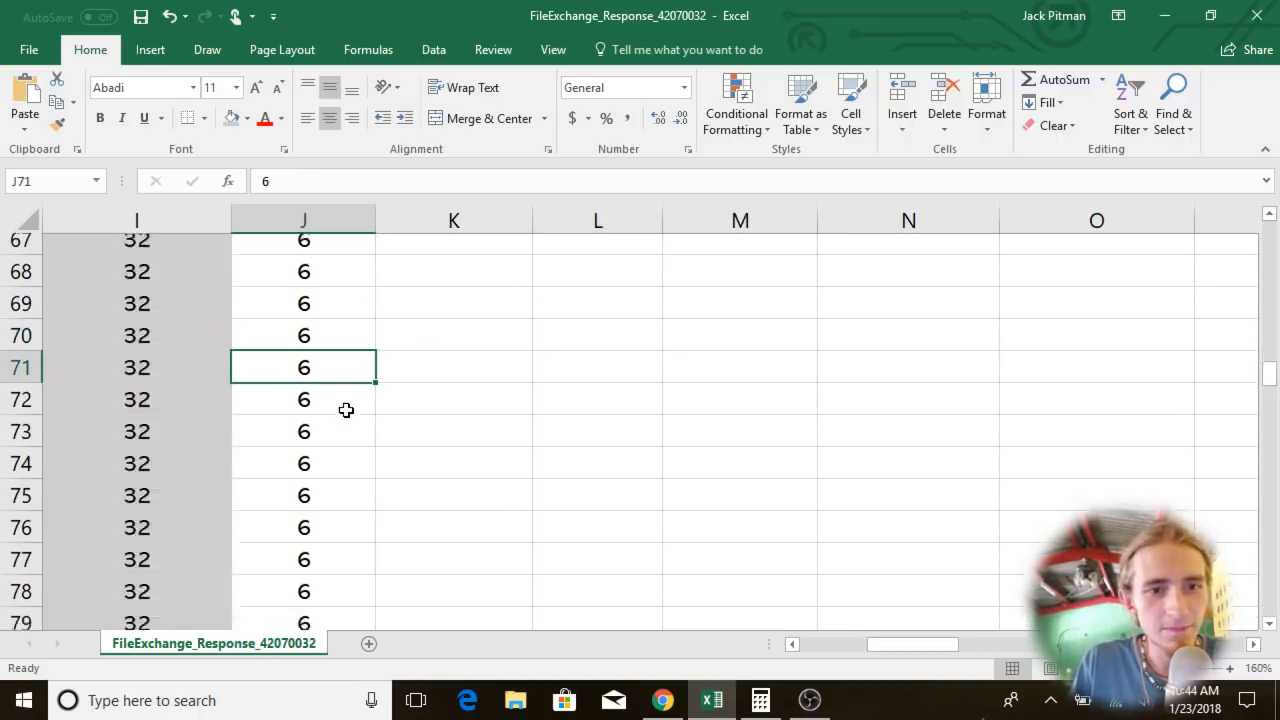
scroll(346, 410, "down", 17)
scroll(351, 408, "down", 5)
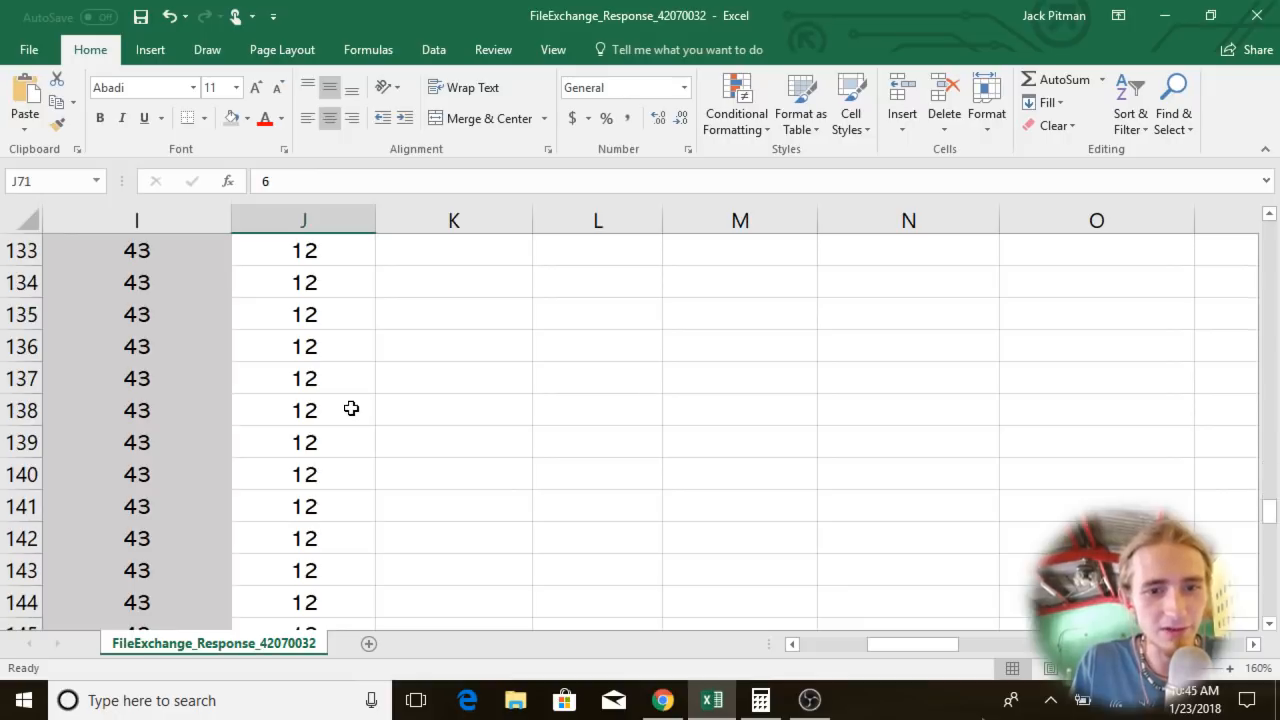
scroll(74, 511, "down", 14)
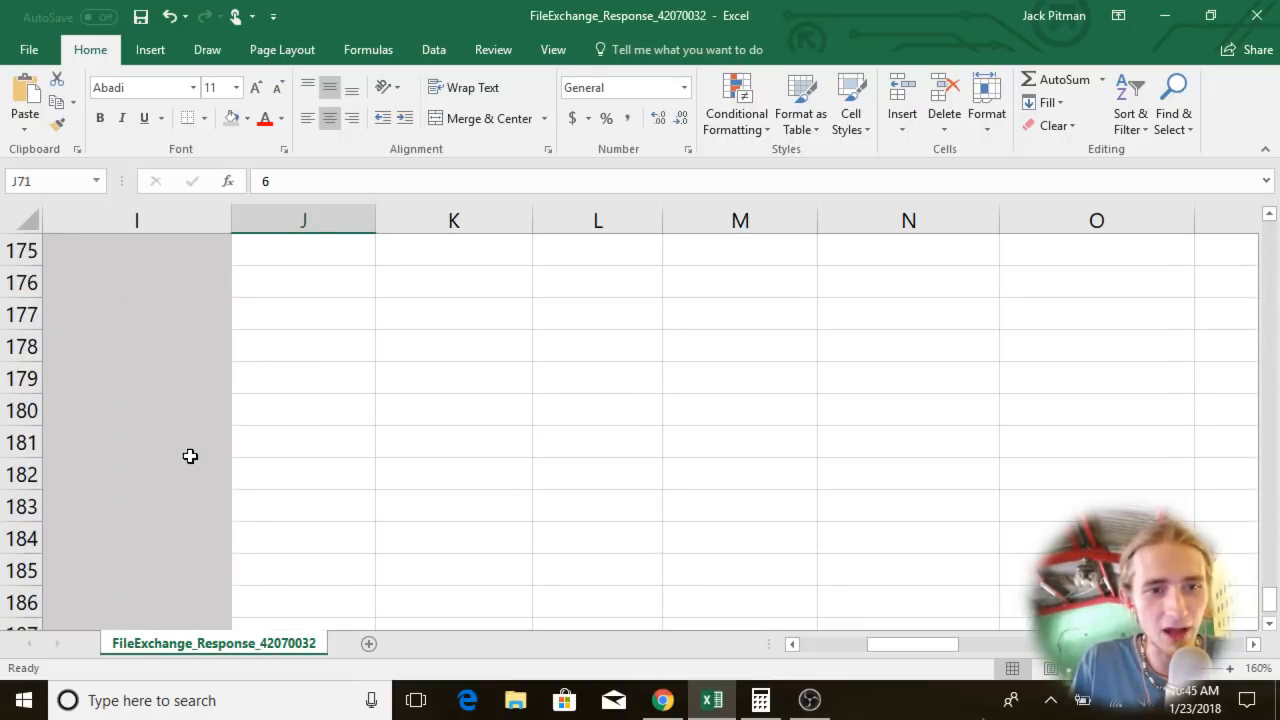
scroll(160, 570, "up", 4)
scroll(160, 570, "up", 6)
scroll(159, 537, "up", 20)
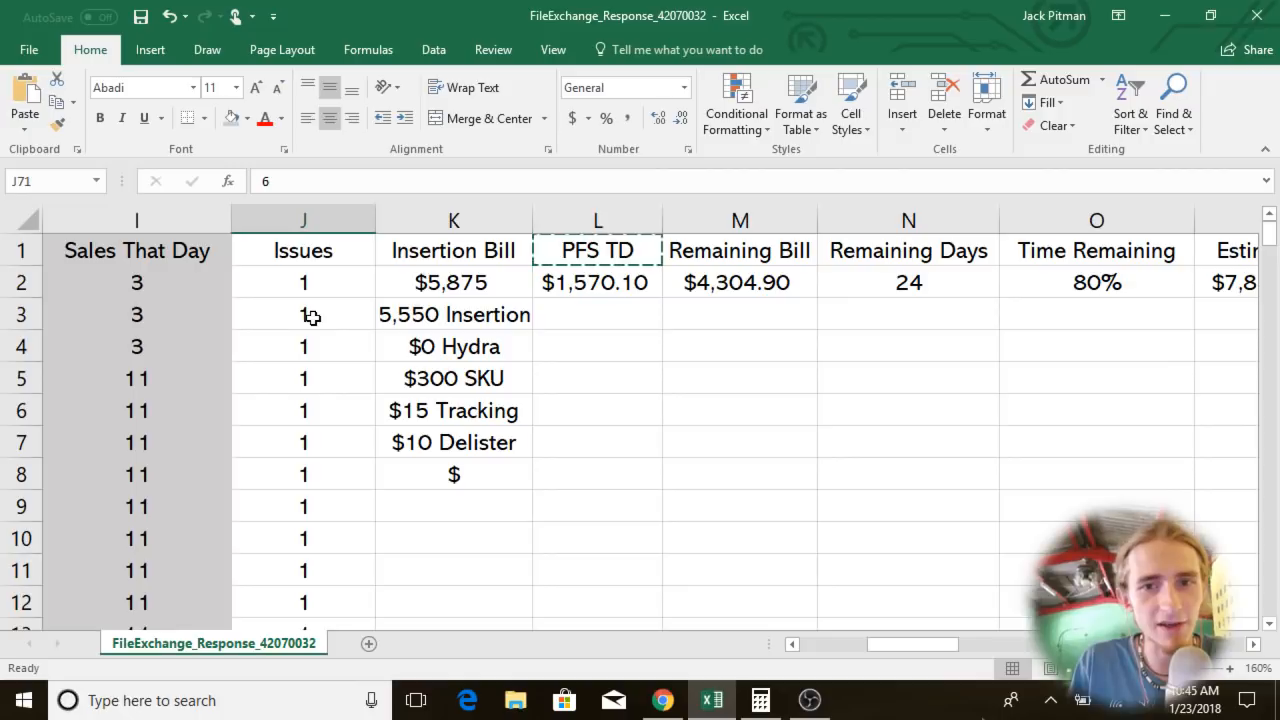
scroll(312, 316, "down", 20)
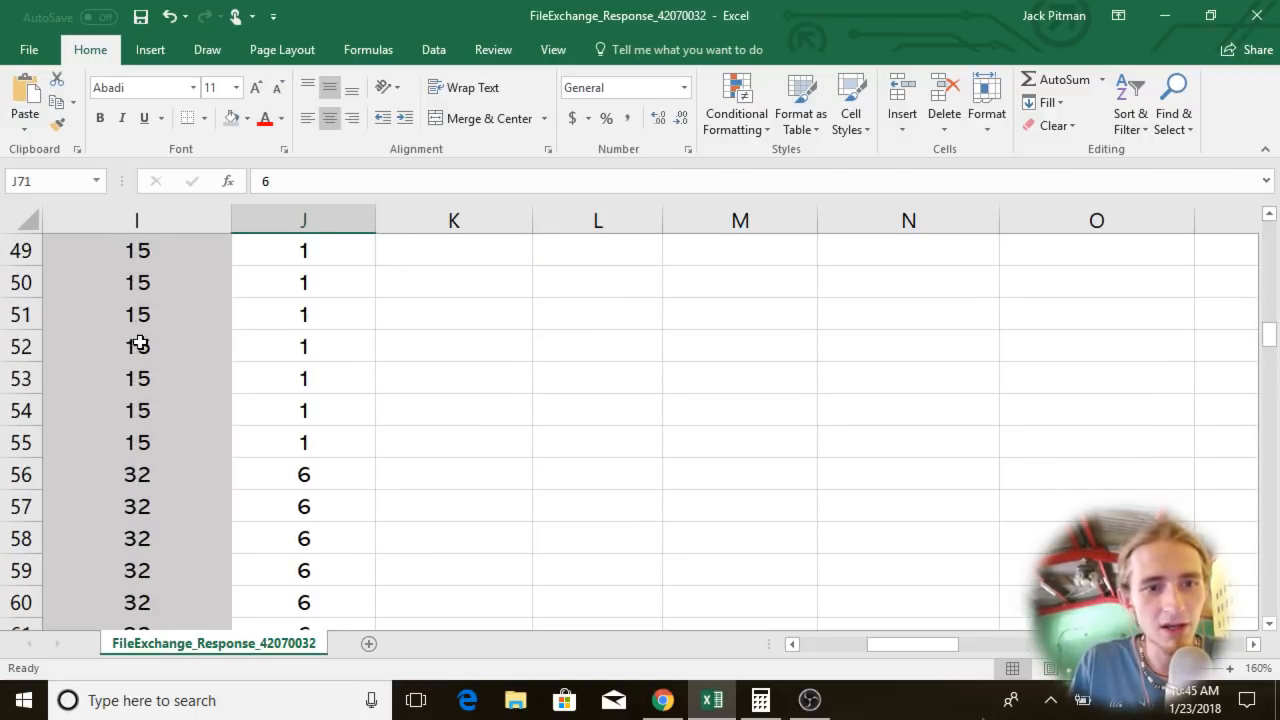
scroll(300, 430, "up", 20)
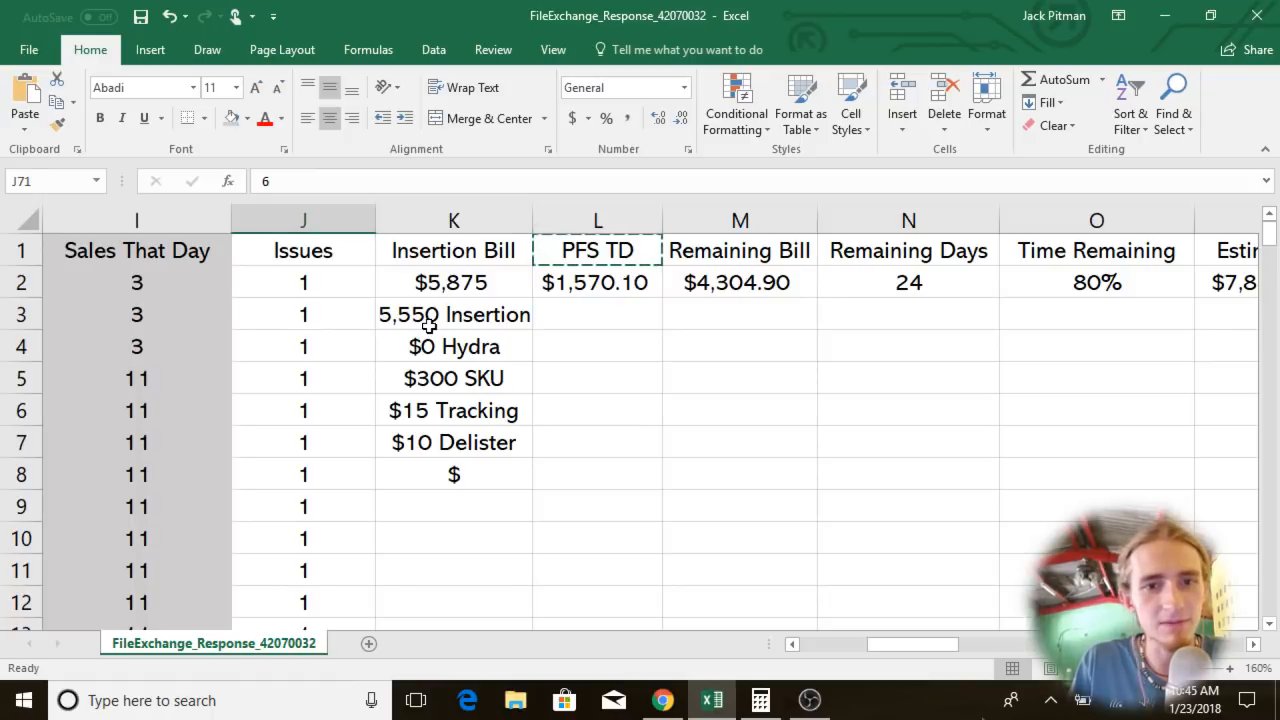
Review the bill and estimation columns K through Q, checking the Insertion Bill total in K2 and the insertion entry in K3.
left_click(593, 320)
left_click(736, 330)
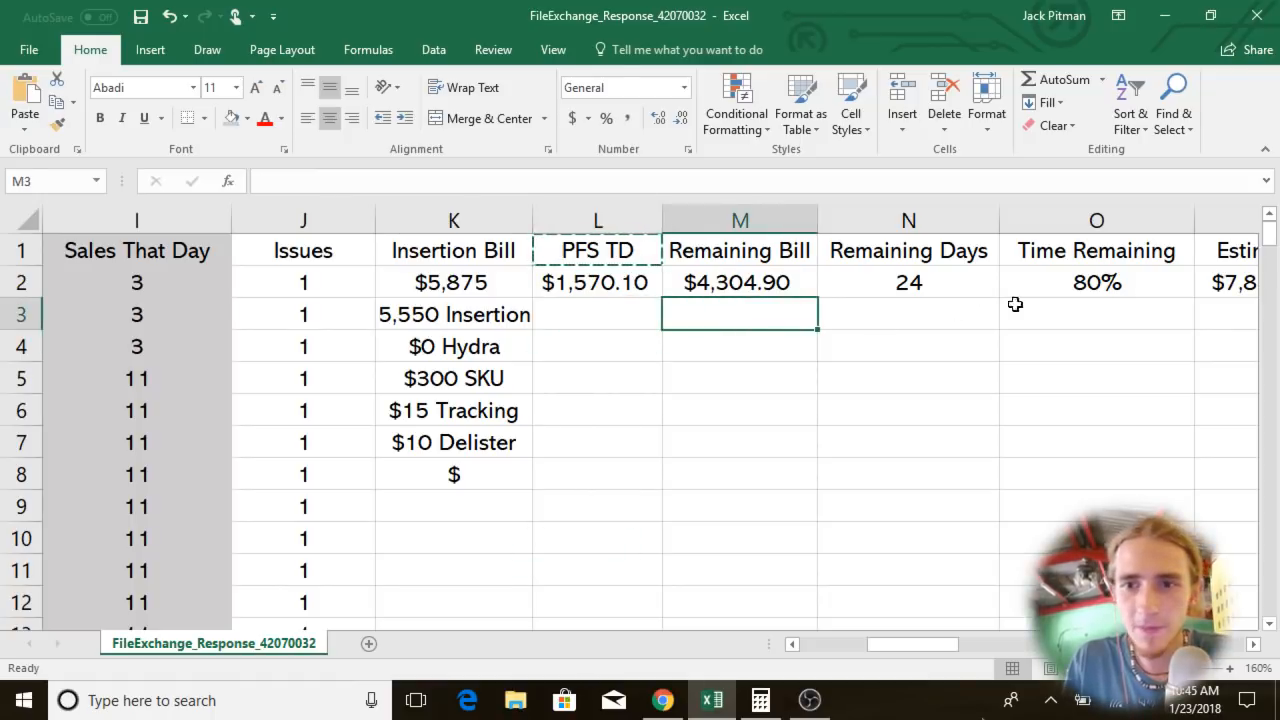
mouse_move(901, 639)
left_mouse_down()
mouse_move(857, 642)
mouse_move(920, 643)
left_mouse_up()
left_click(263, 317)
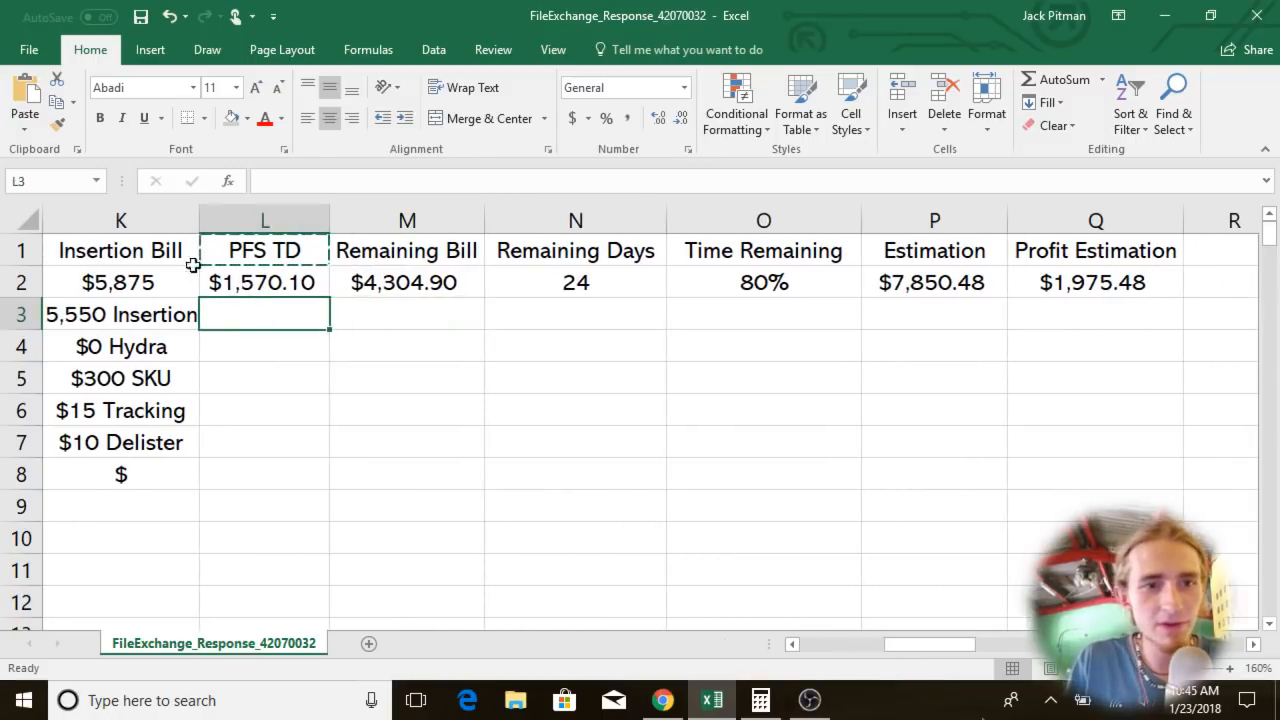
left_click(133, 281)
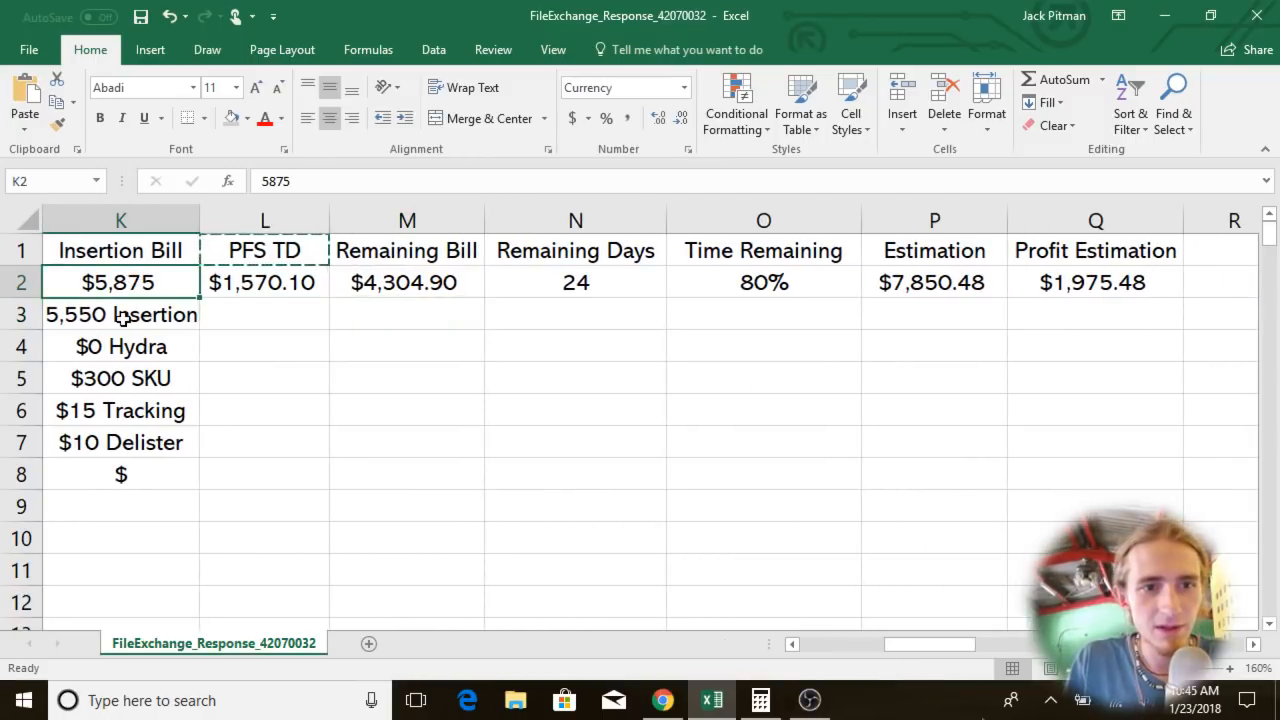
left_click(121, 320)
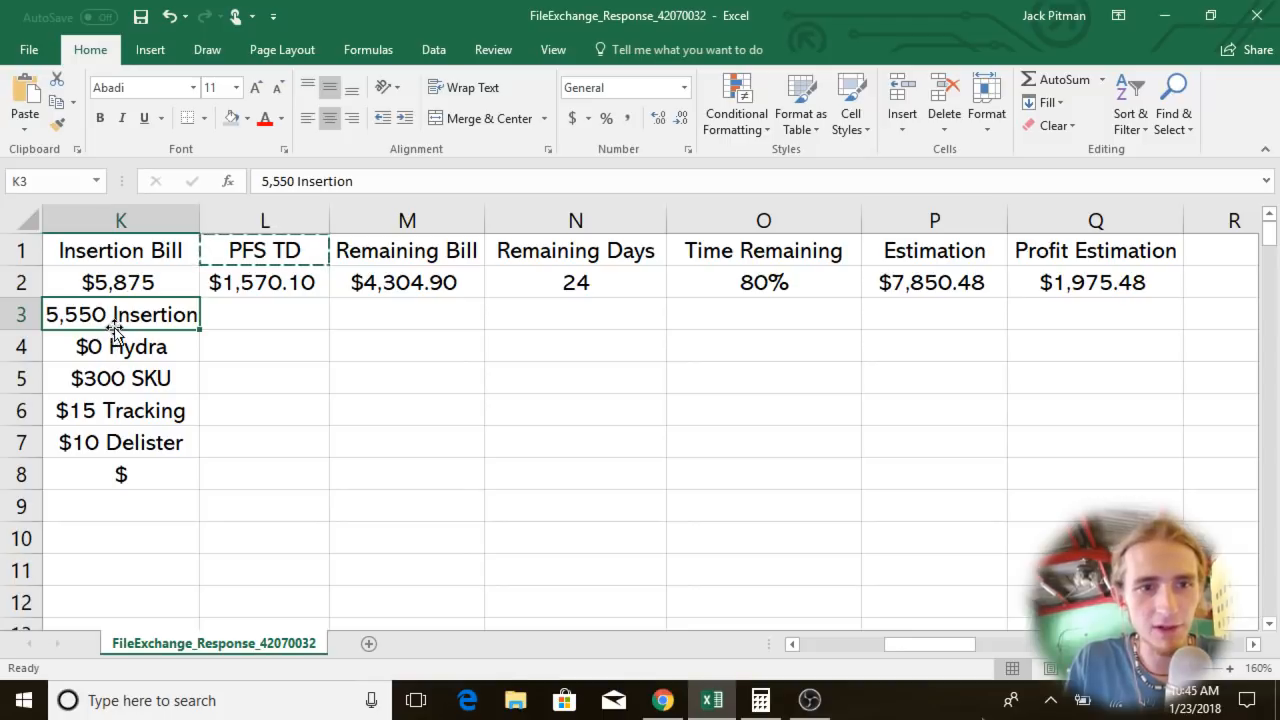
Switch to Calculator and multiply 115,000 by 0.05.
left_click(760, 699)
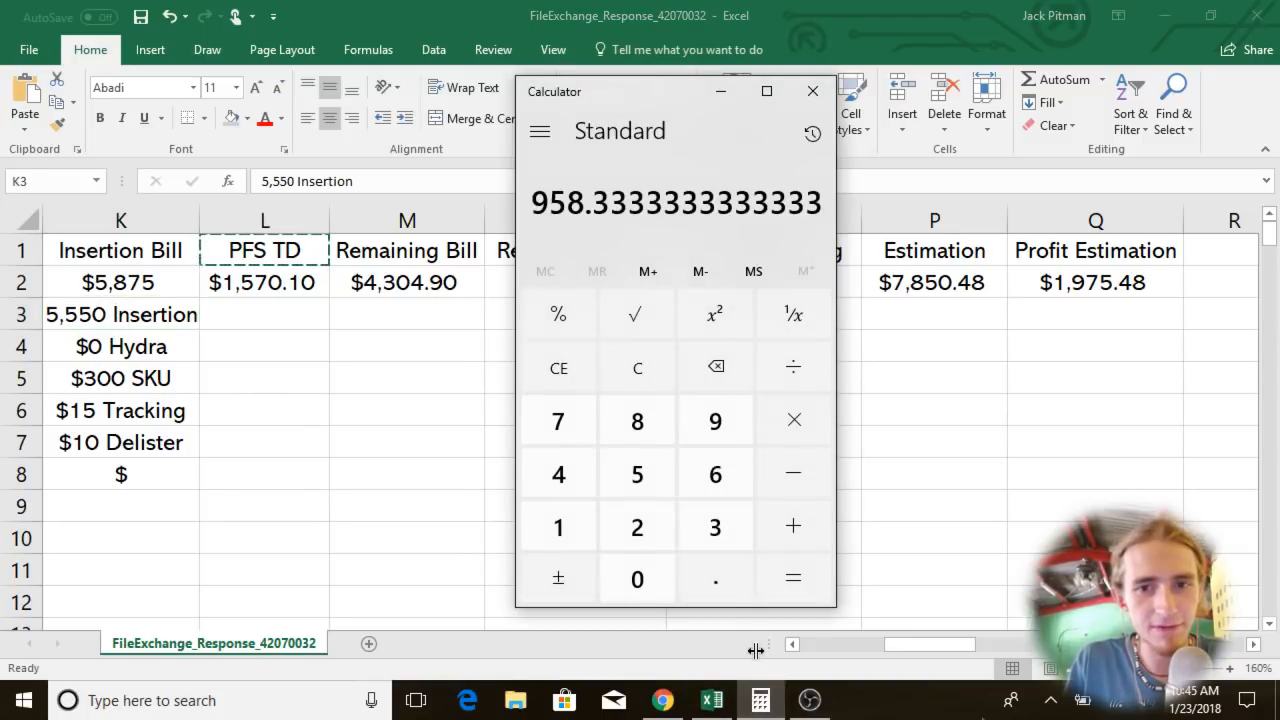
left_click(573, 533)
left_click(573, 533)
left_click(630, 488)
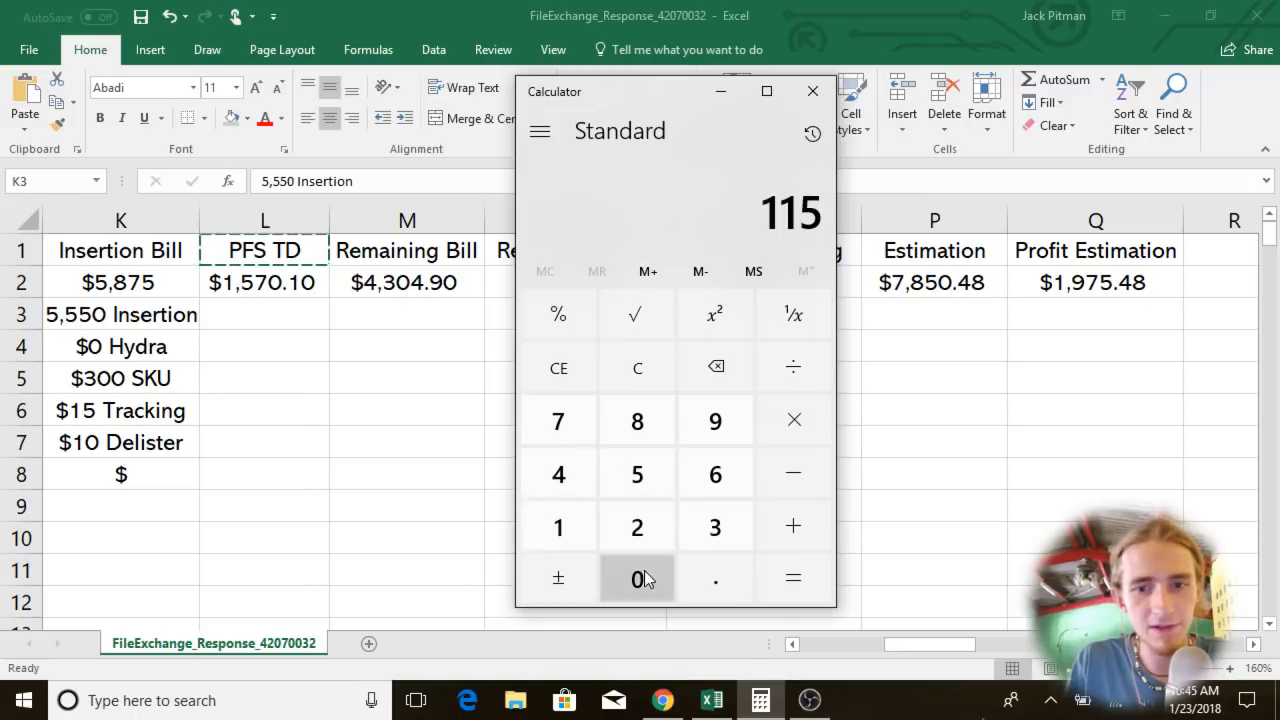
left_click(641, 578)
left_click(641, 578)
left_click(641, 578)
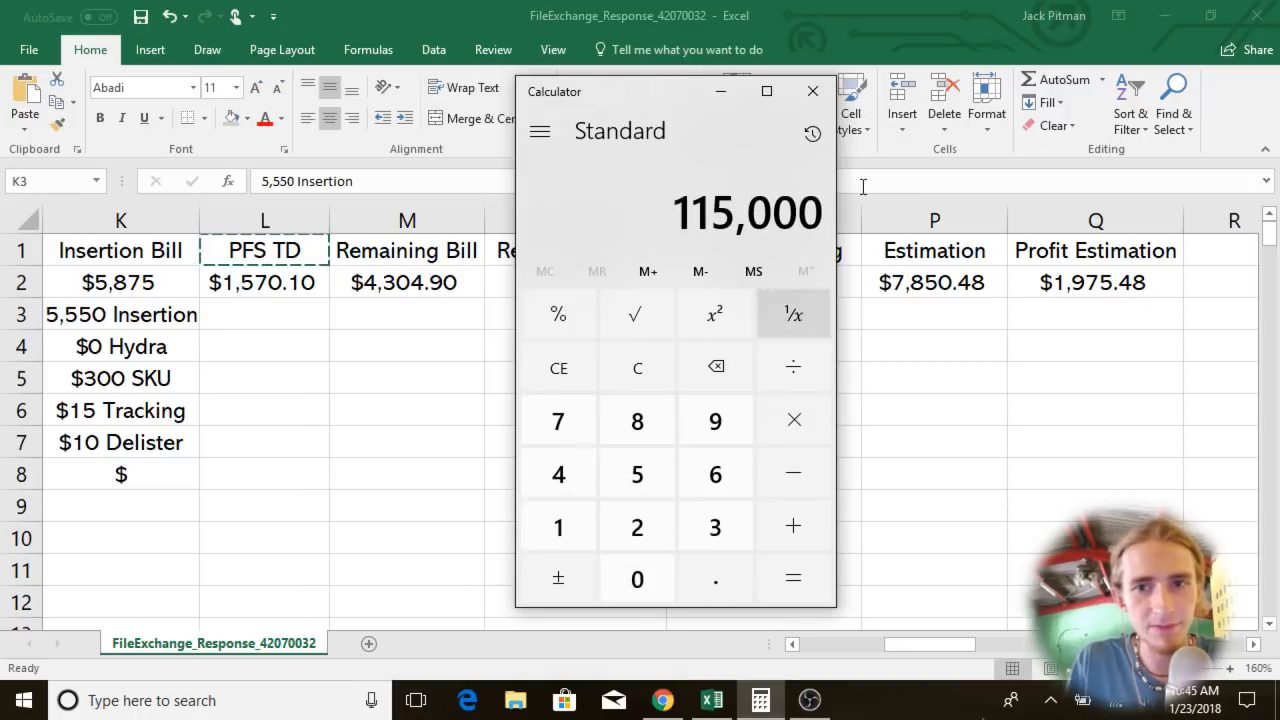
left_click(800, 418)
left_click(643, 577)
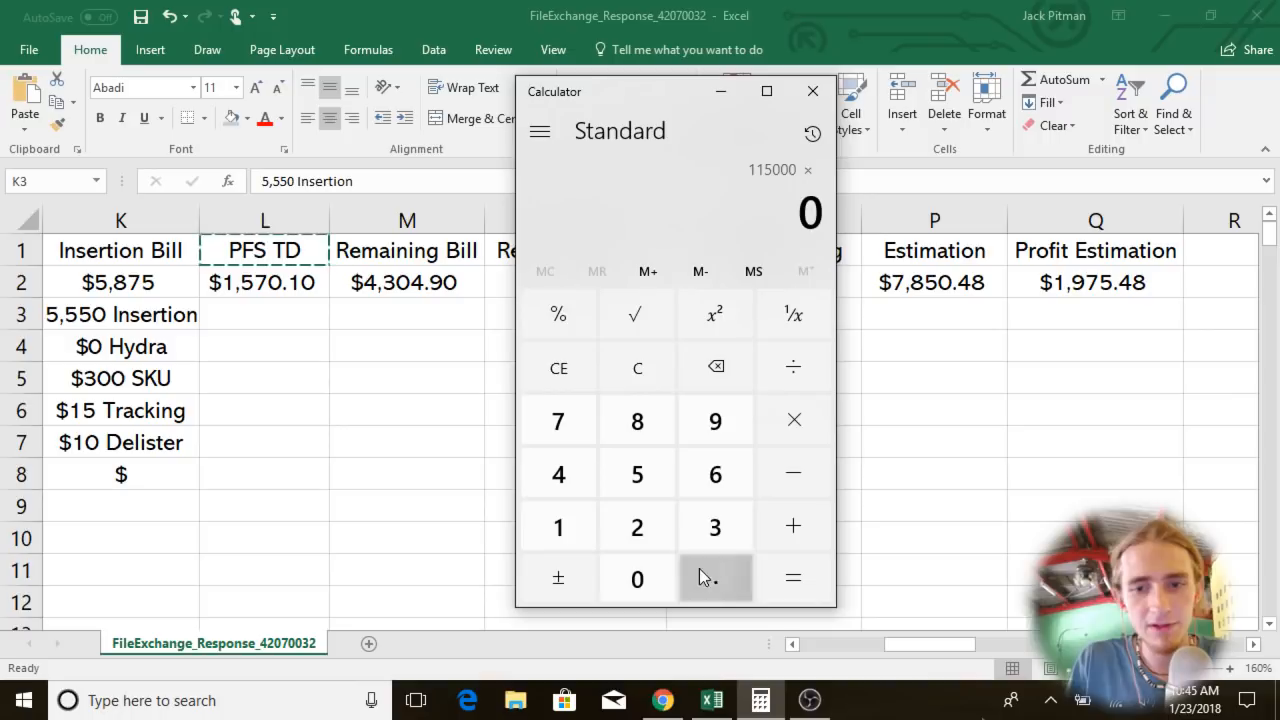
left_click(703, 577)
left_click(637, 579)
left_click(648, 472)
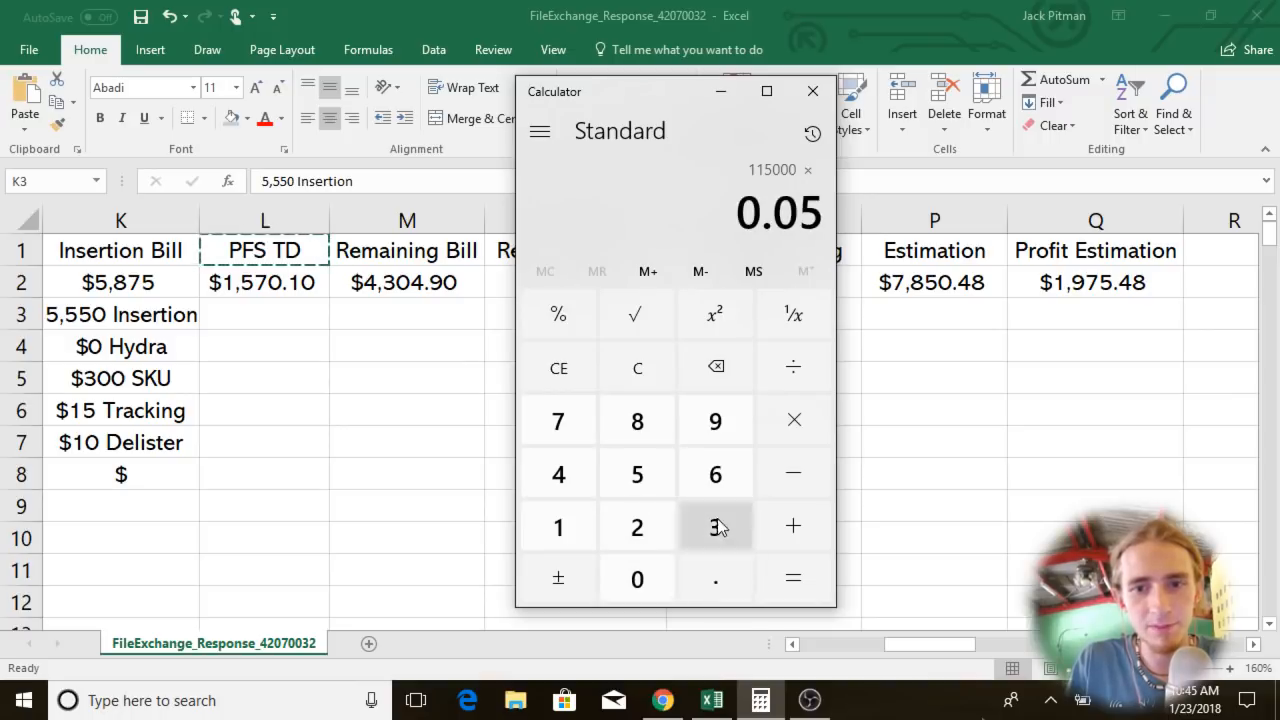
left_click(785, 568)
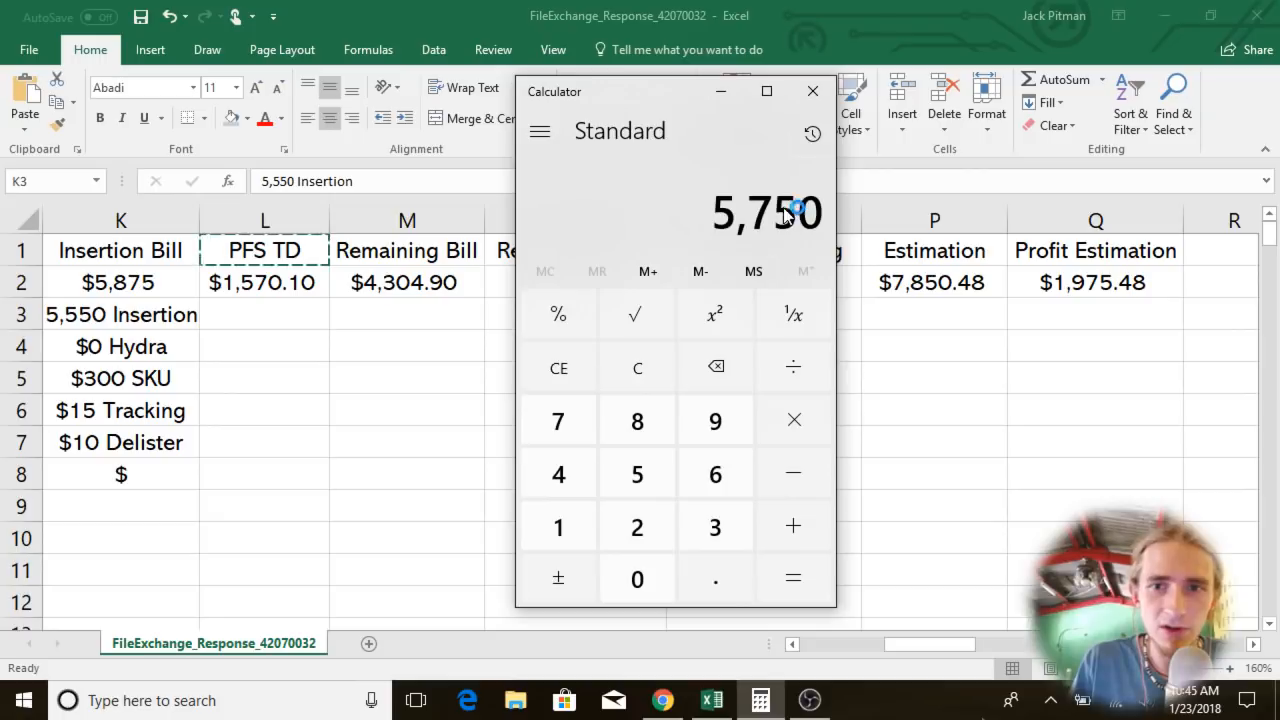
Subtract 200 from the calculated insertion cost.
left_click(803, 477)
left_click(640, 527)
left_click(641, 580)
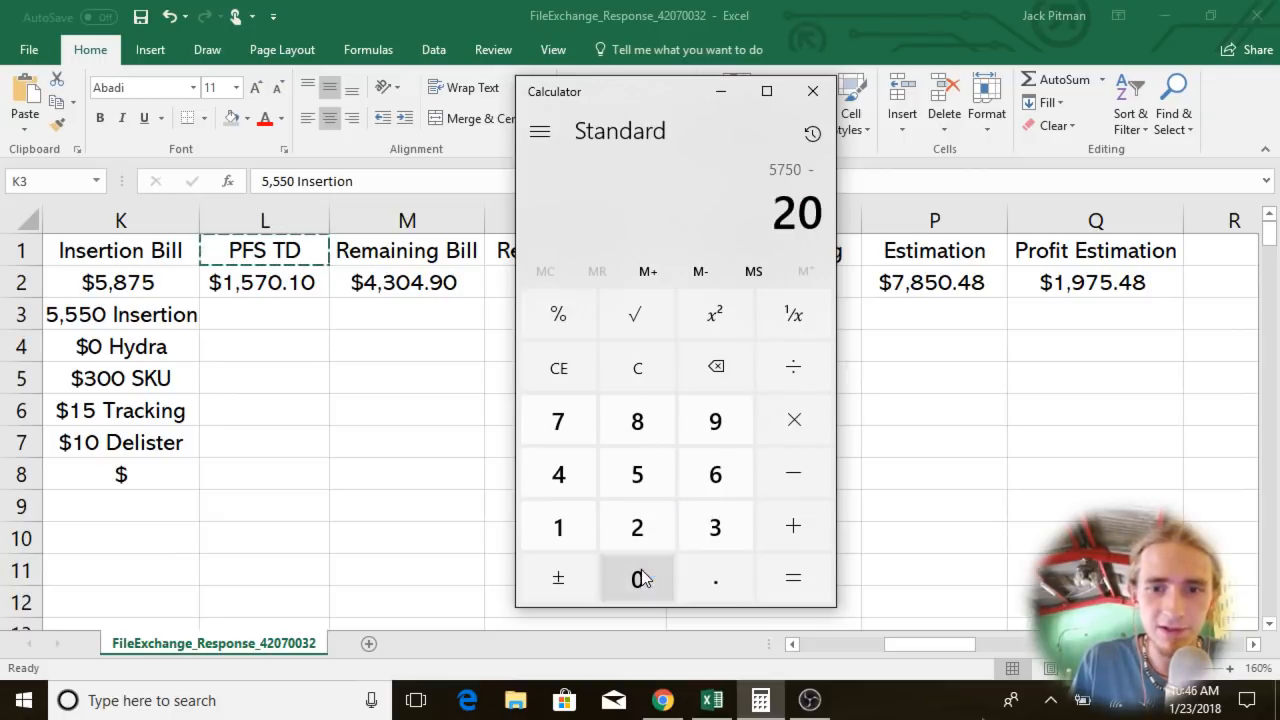
left_click(641, 580)
left_click(796, 582)
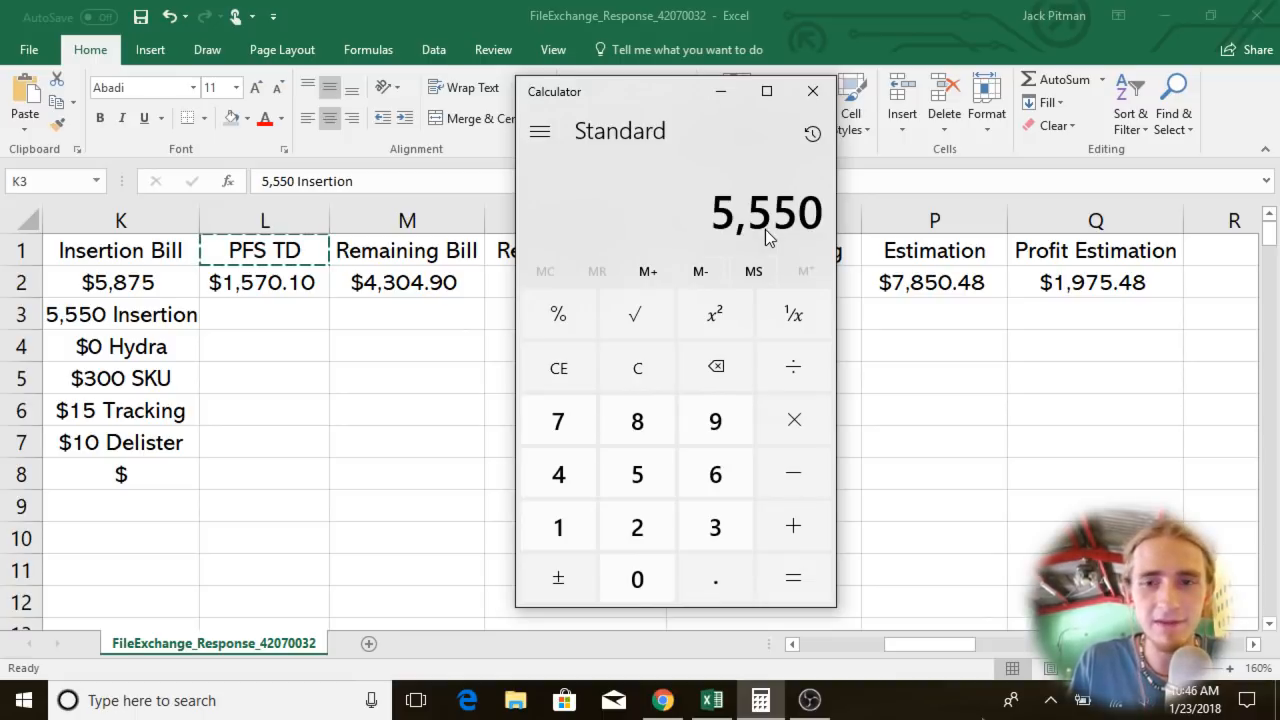
Return to the Excel worksheet and examine the Hydra entry in K4 of the Insertion Bill column.
left_click(153, 345)
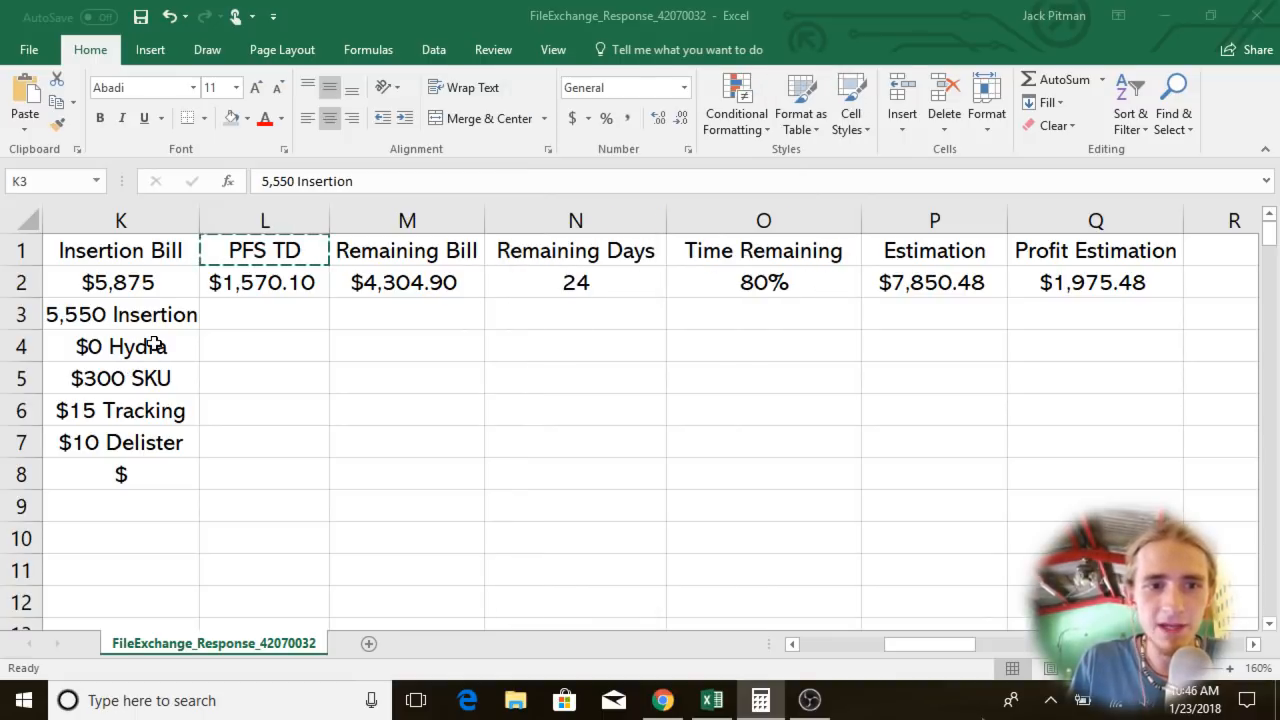
left_click(153, 345)
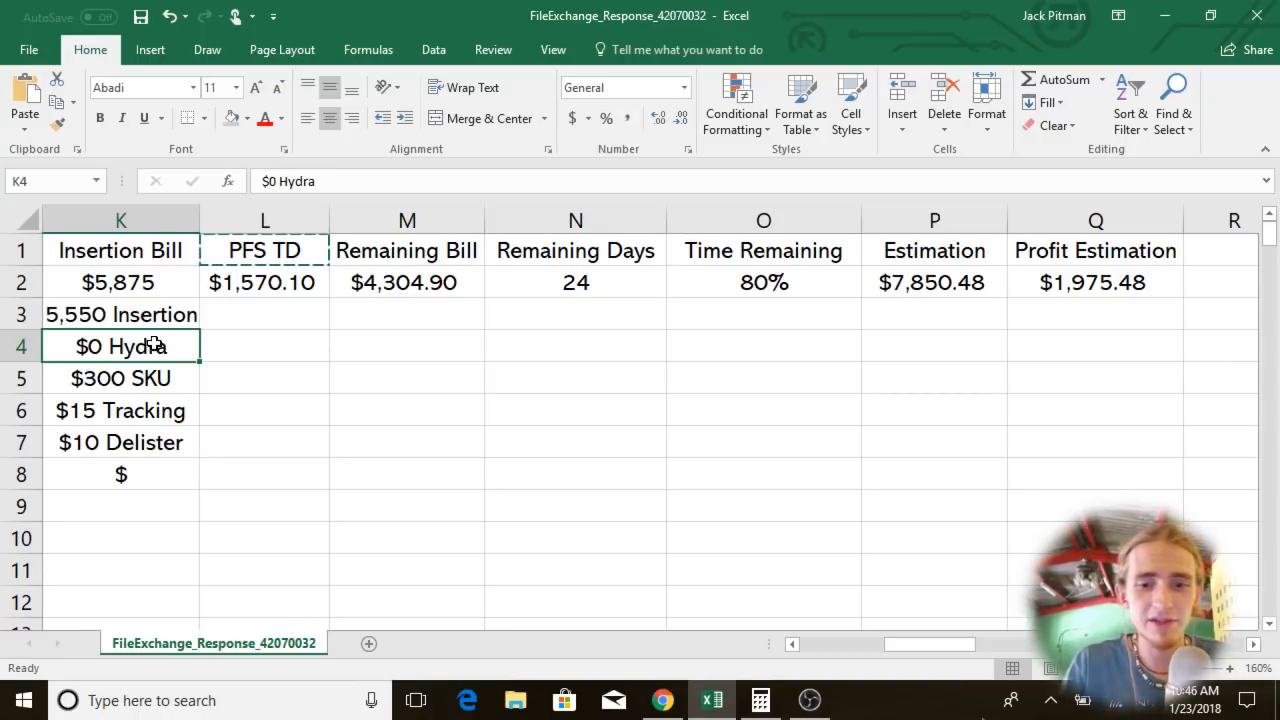
left_click(260, 340)
left_click(156, 347)
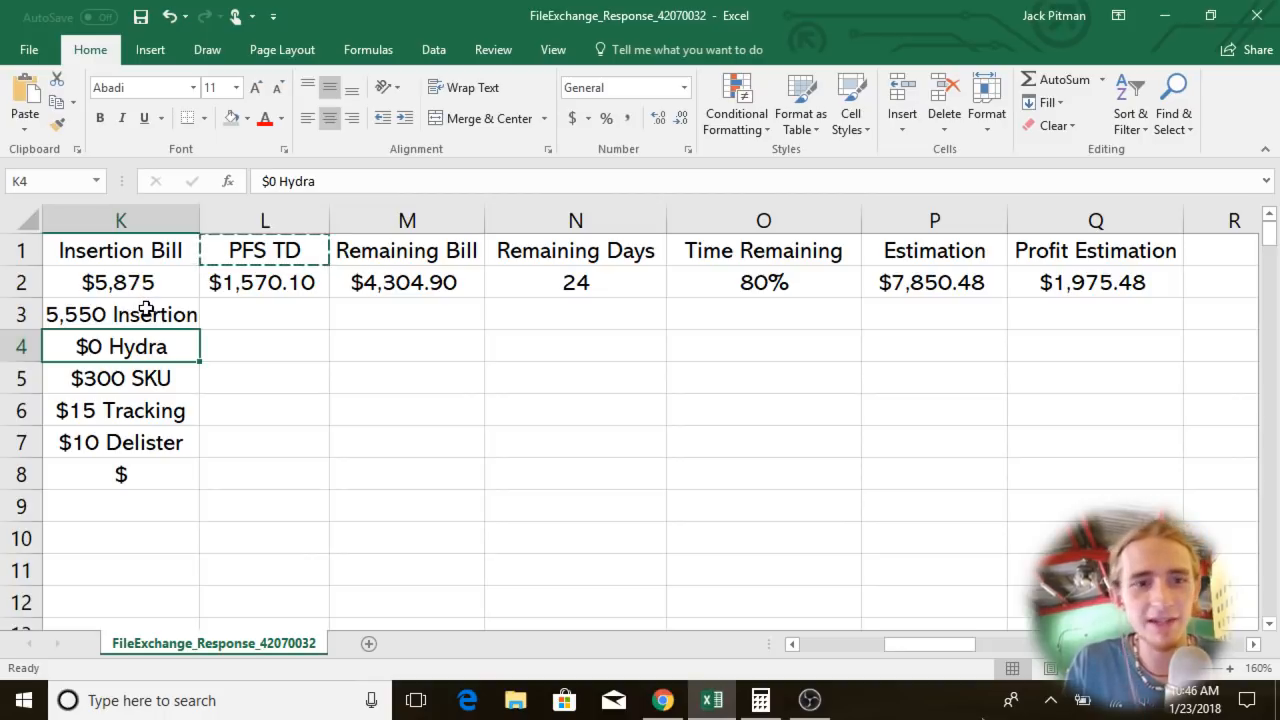
left_click(300, 309)
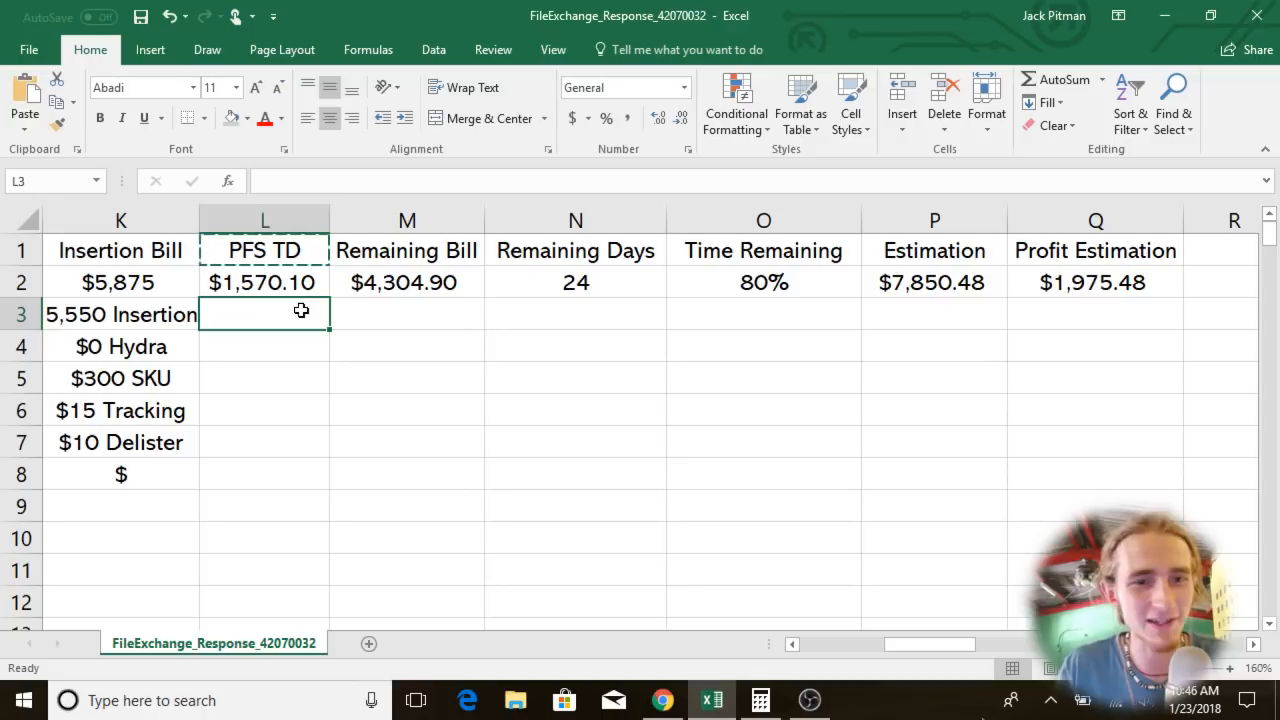
Change the SKU entry in cell K5 to $400 SKU.
left_click(139, 378)
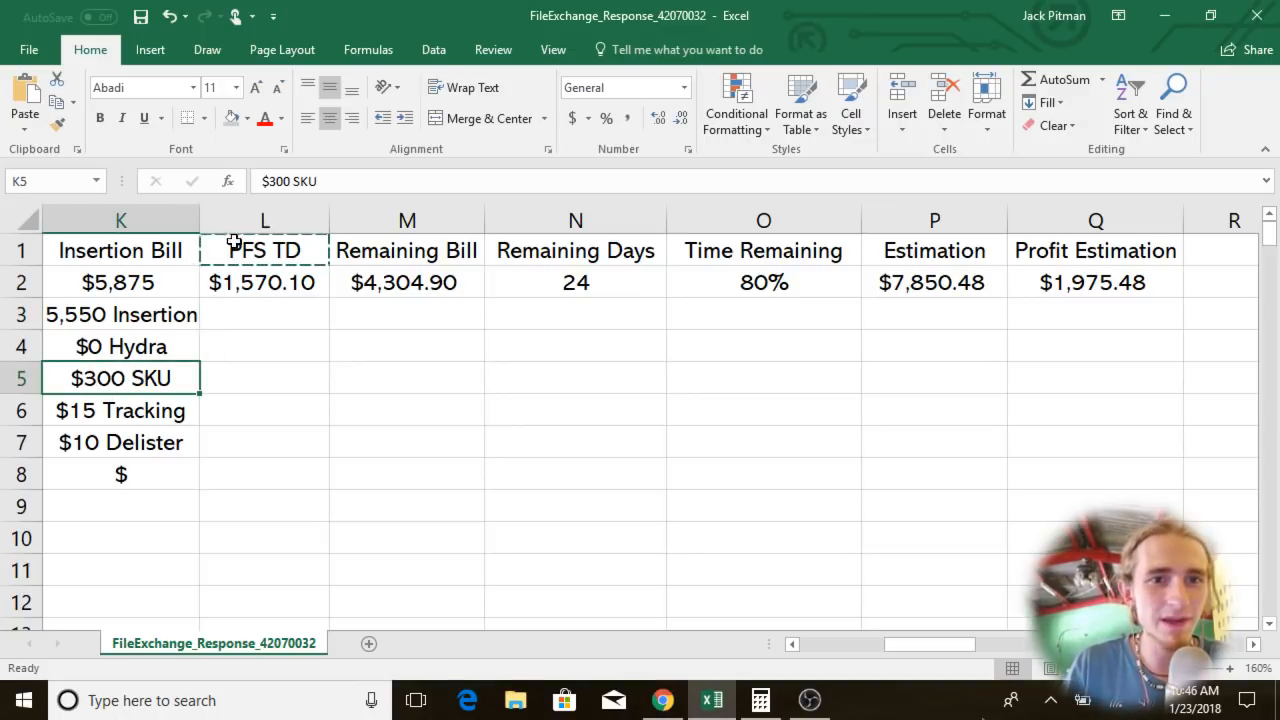
left_click(274, 181)
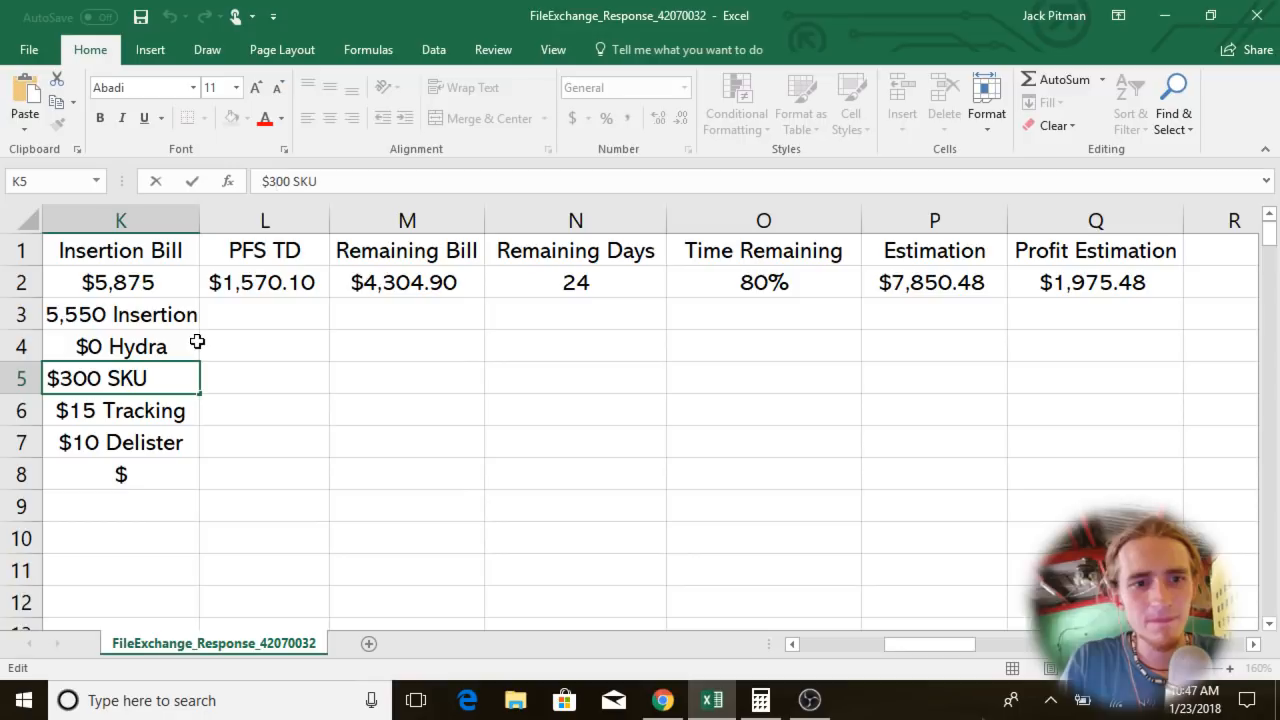
key("BackSpace")
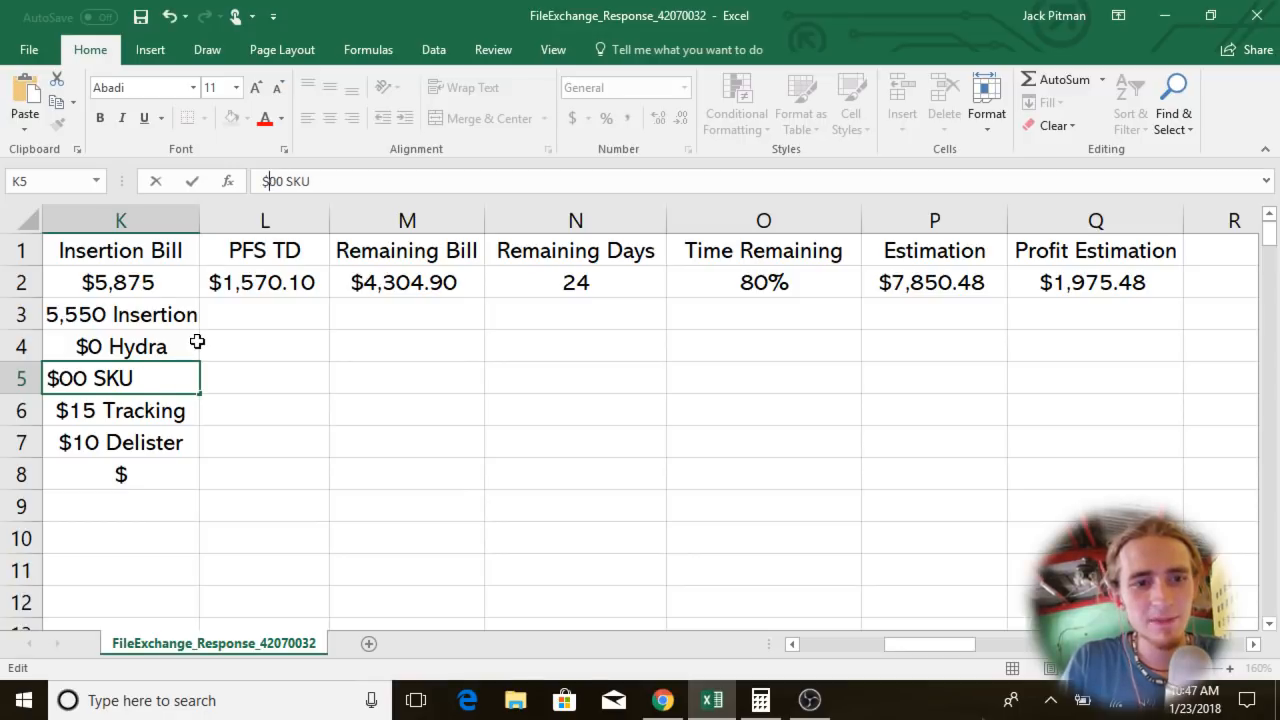
type("4")
left_click(268, 375)
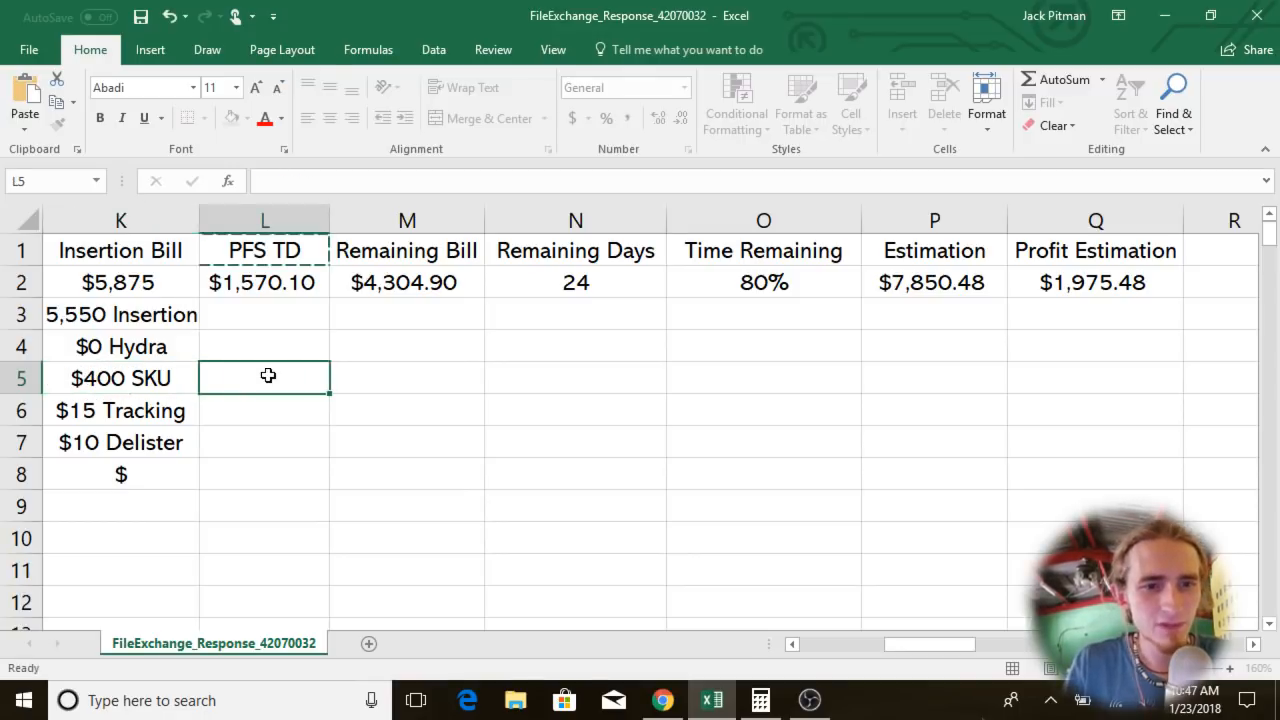
Check the SKU, Tracking and Delister entries in cells K5 to K7.
left_click(170, 367)
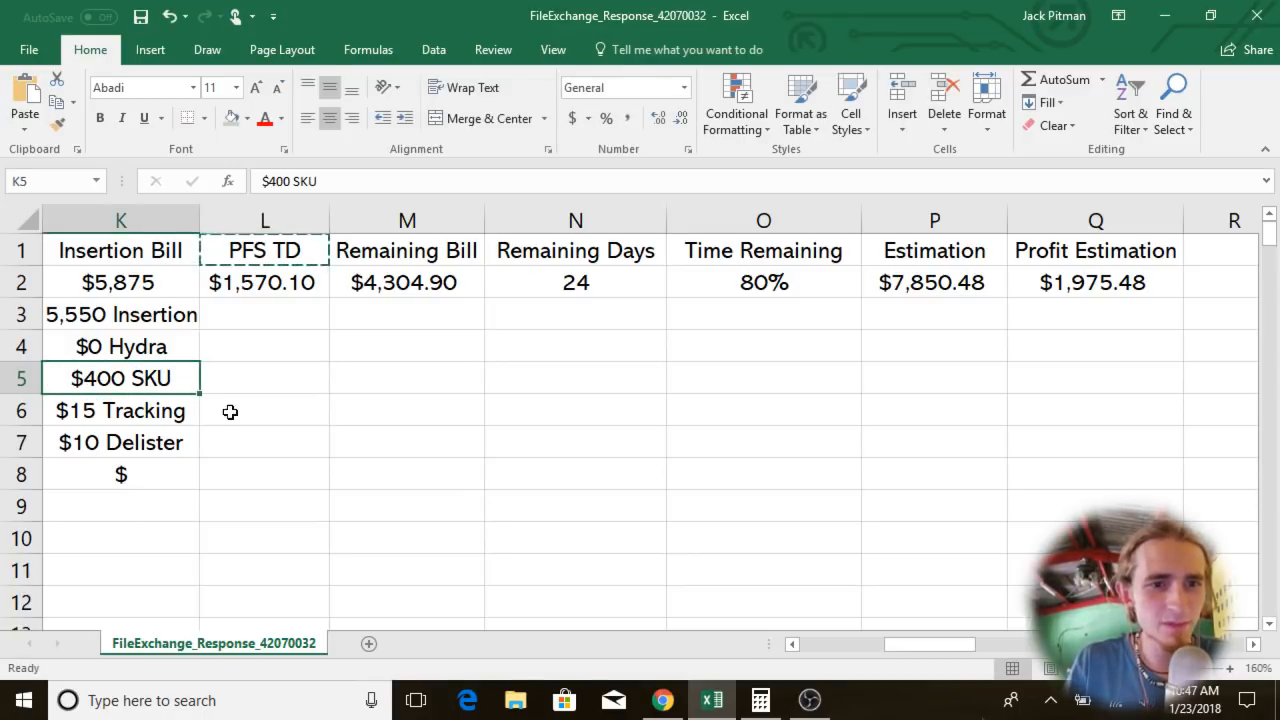
left_click(171, 414)
left_click(148, 444)
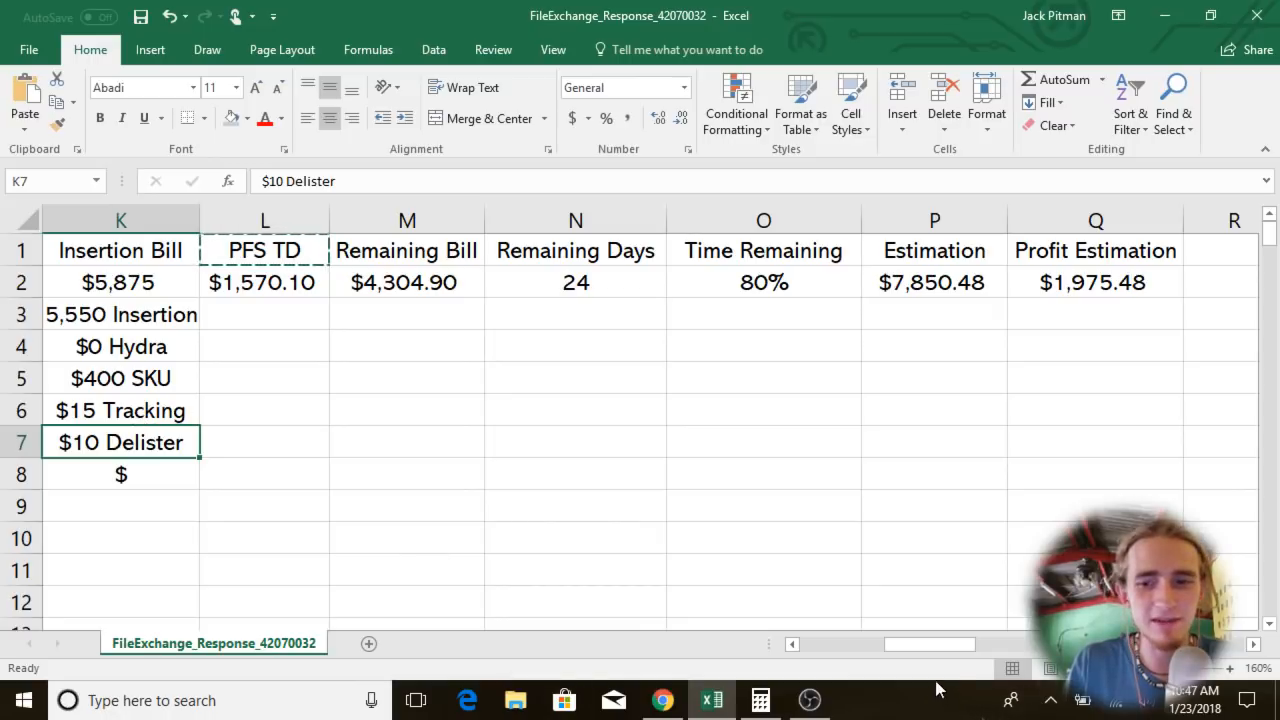
Compare the Insertion Bill total in K2 with the PFS TD formula in L2, and review the sales and Profit columns.
left_click_drag(949, 646, 830, 682)
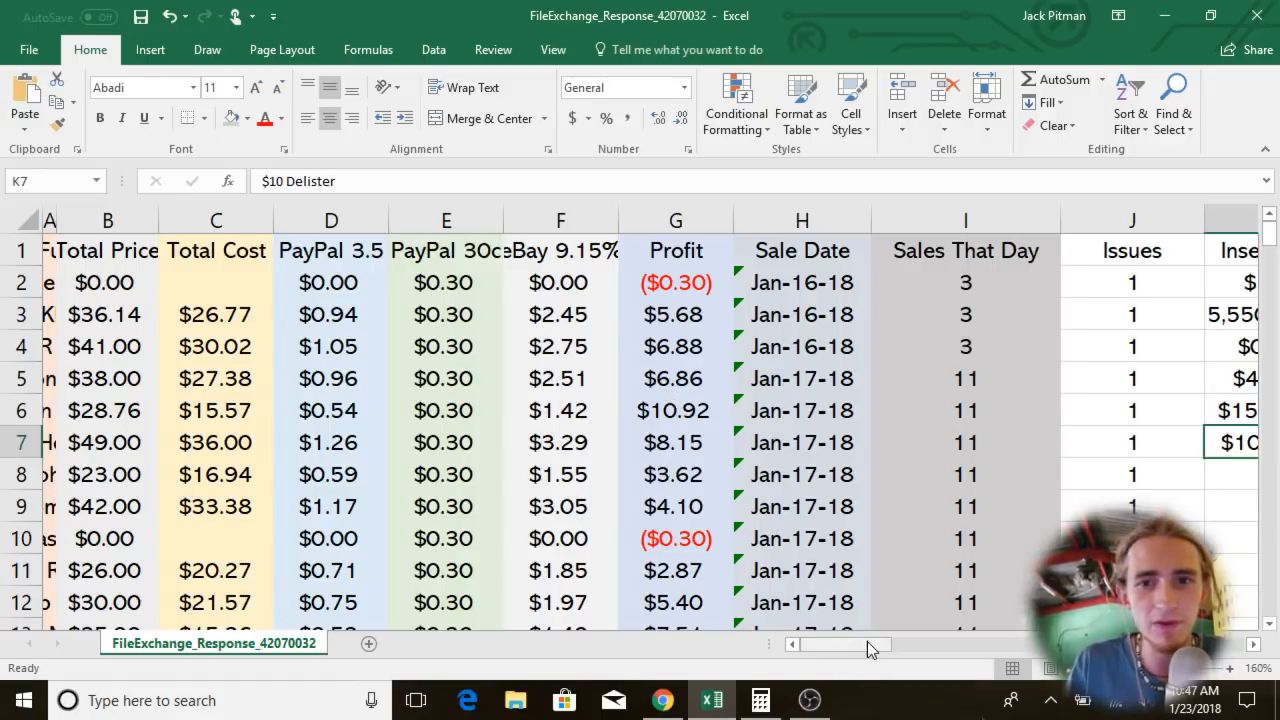
left_click_drag(867, 641, 945, 630)
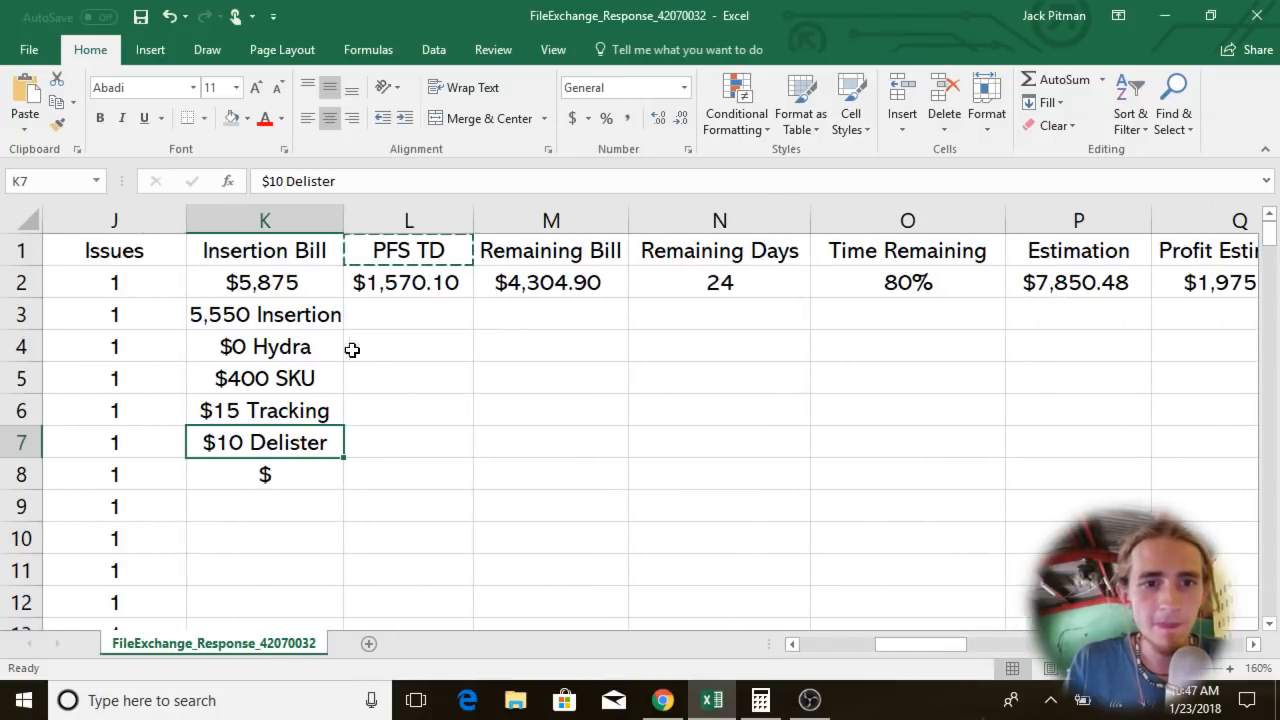
left_click(279, 291)
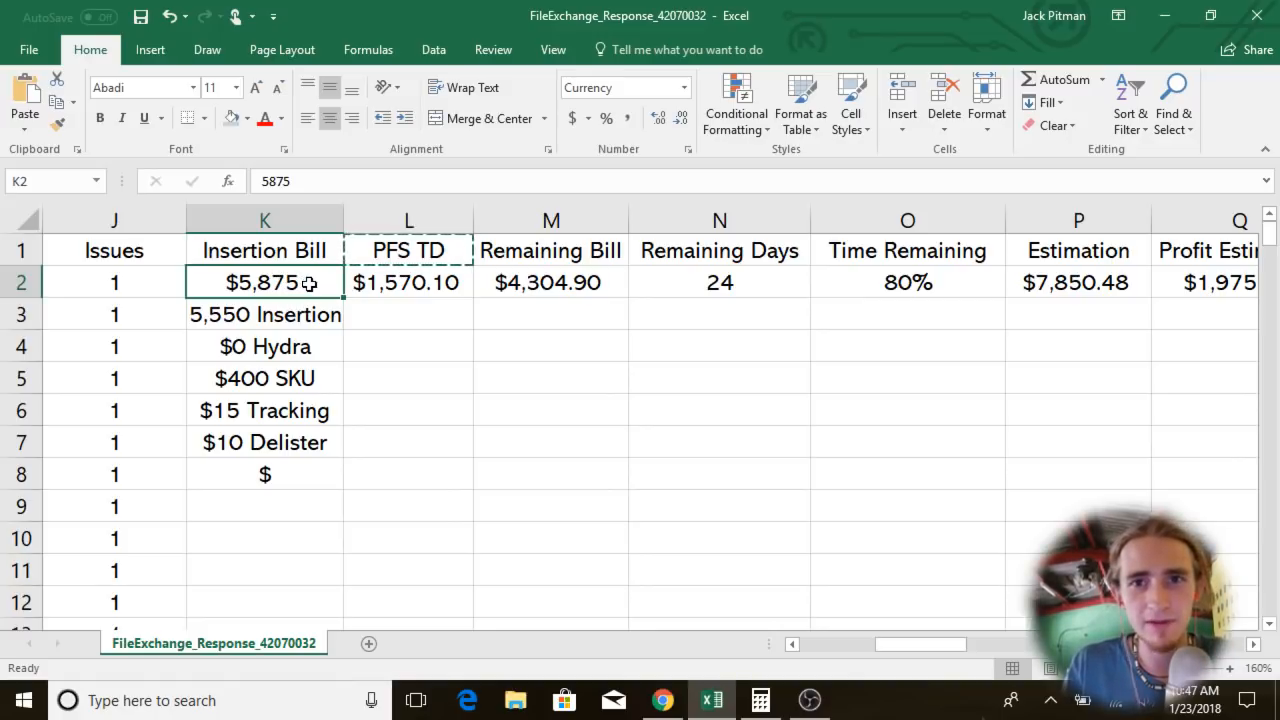
left_click(430, 284)
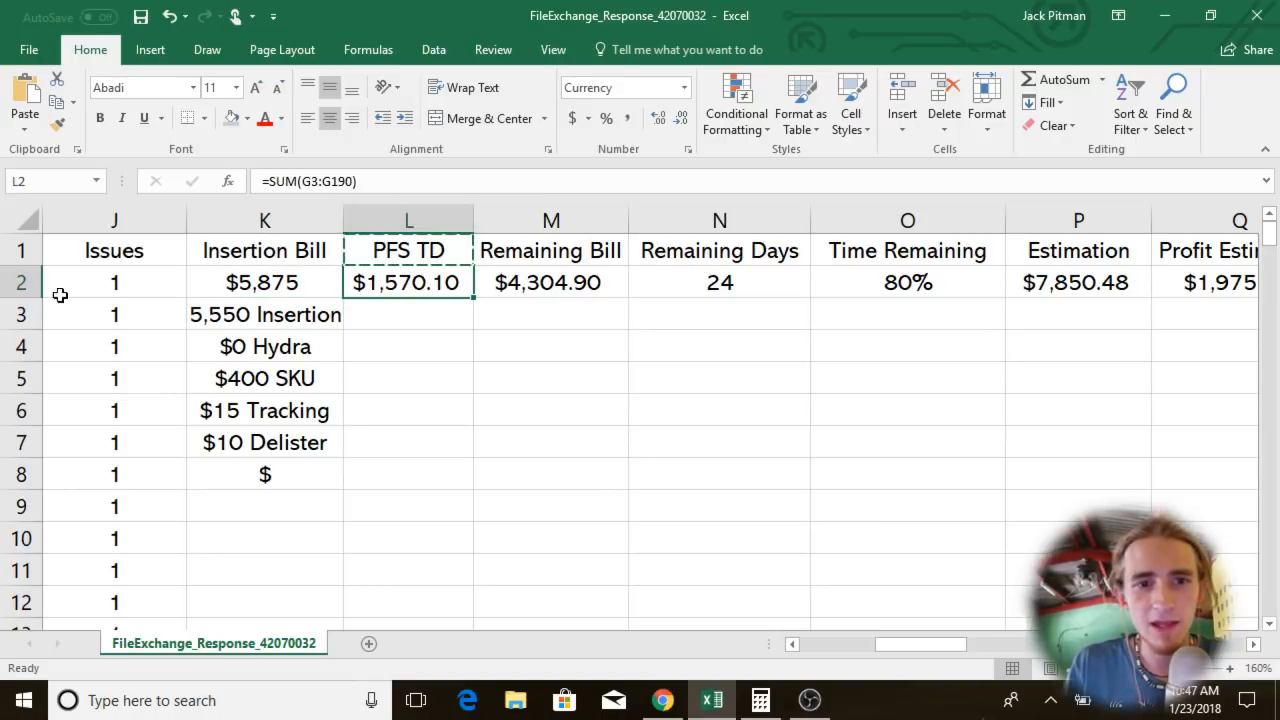
left_click(300, 285)
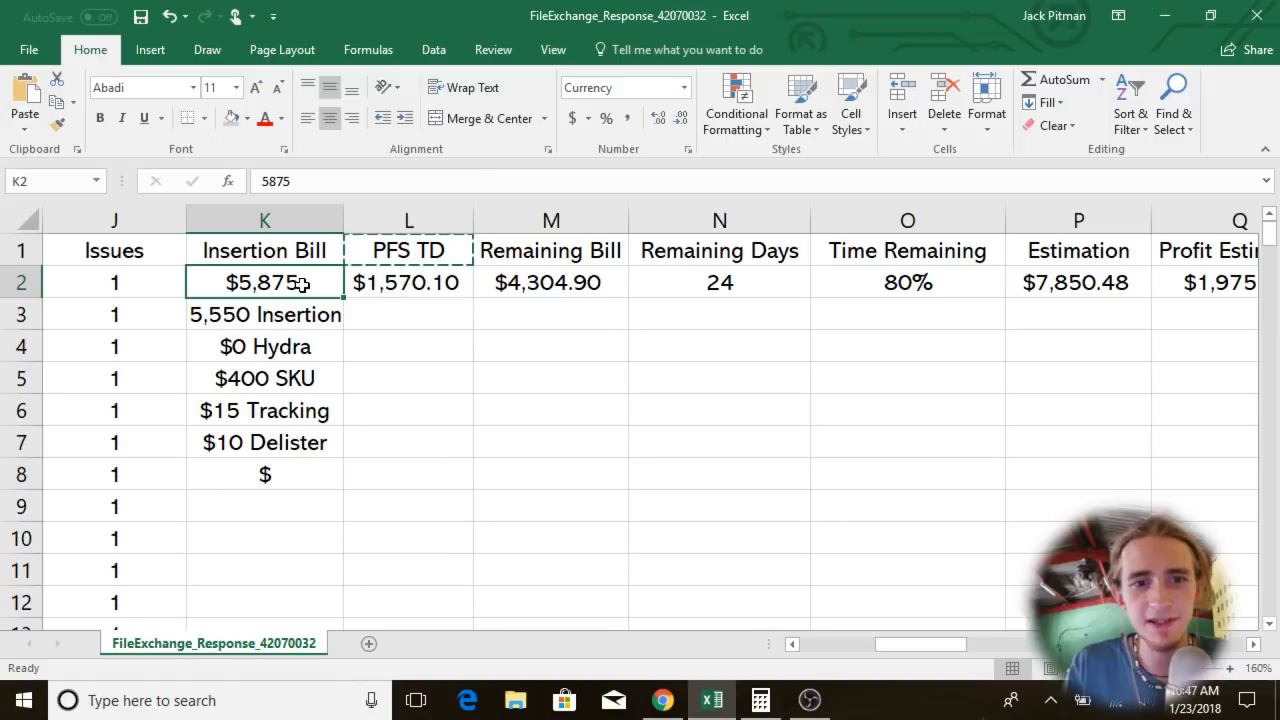
left_click(421, 287)
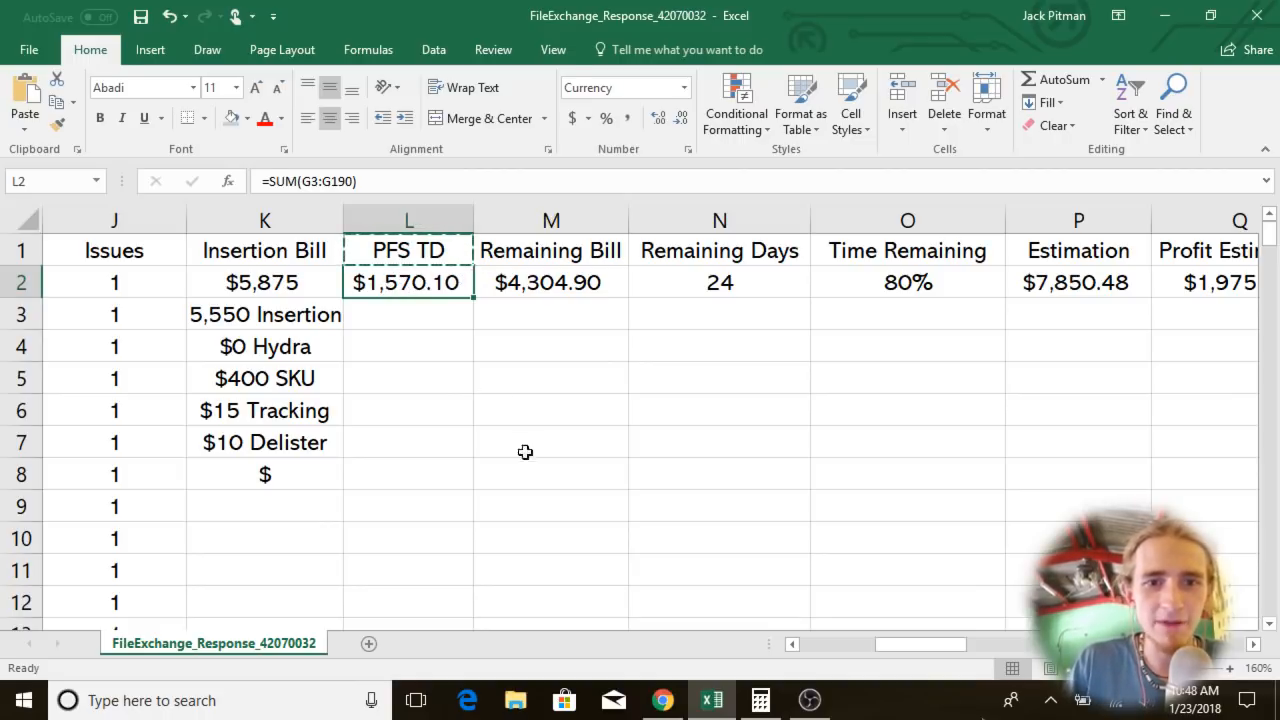
left_click_drag(930, 643, 859, 647)
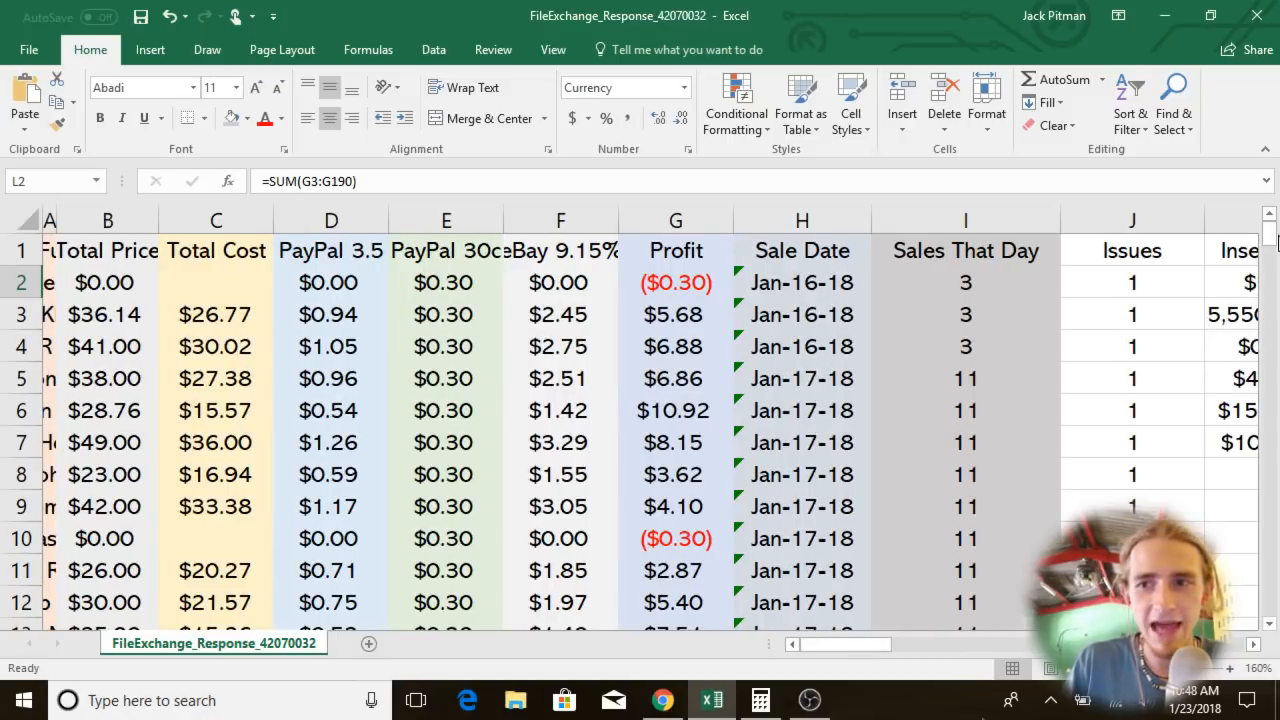
Check the Insertion Bill total in K2 against the PFS TD formula in L2 and the Remaining Bill formula in M2.
mouse_move(1270, 240)
left_mouse_down()
mouse_move(1276, 618)
mouse_move(1243, 300)
mouse_move(1258, 232)
left_mouse_up()
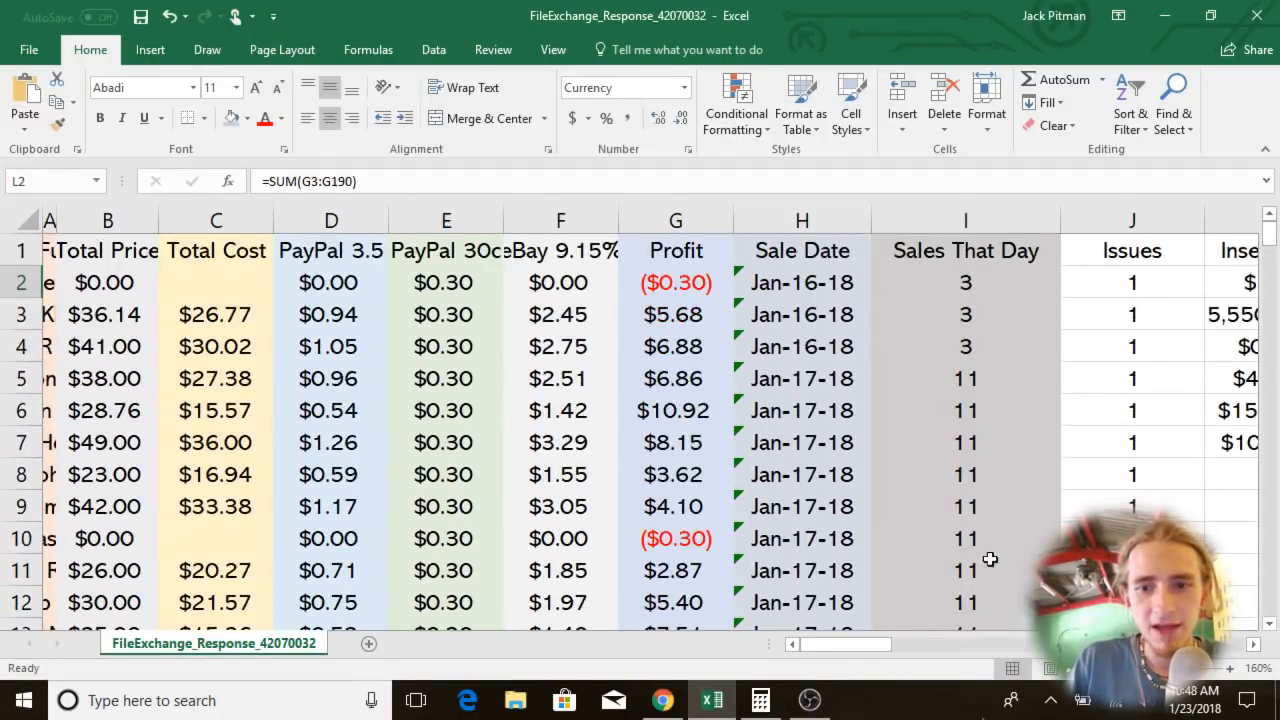
left_click_drag(807, 645, 925, 645)
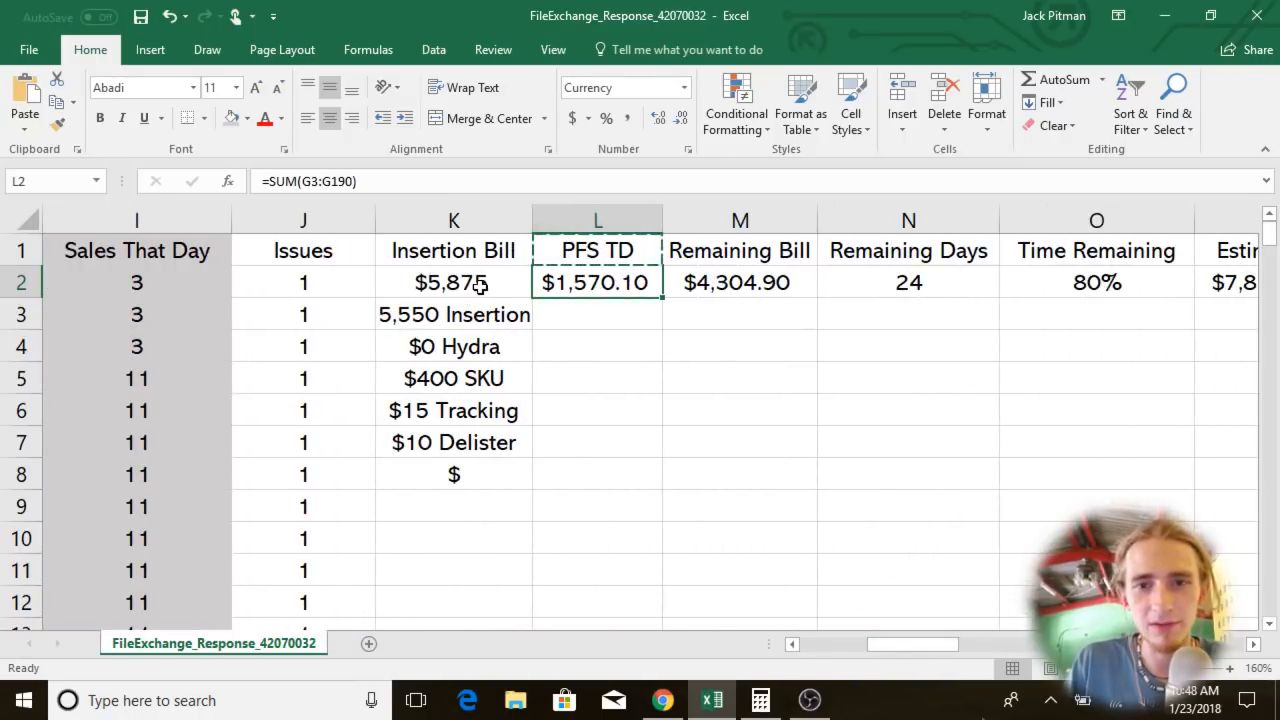
left_click(480, 286)
left_click(750, 292)
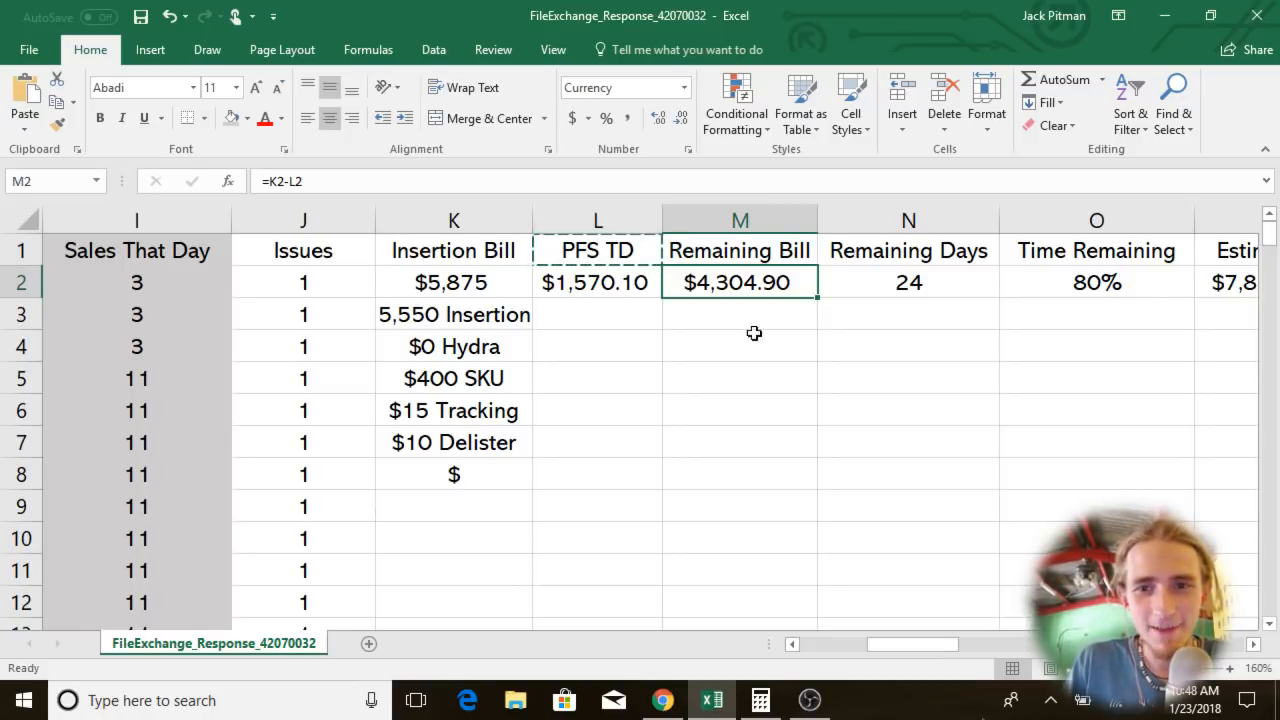
left_click(569, 282)
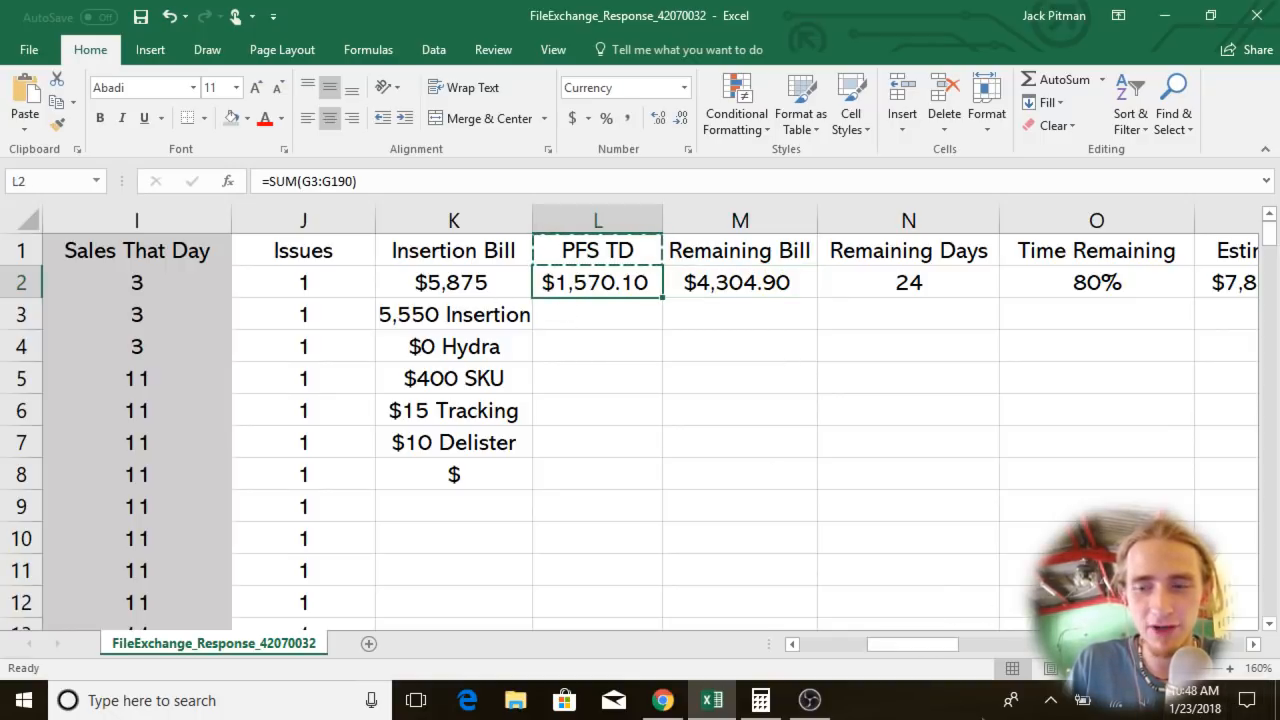
left_click_drag(944, 645, 947, 645)
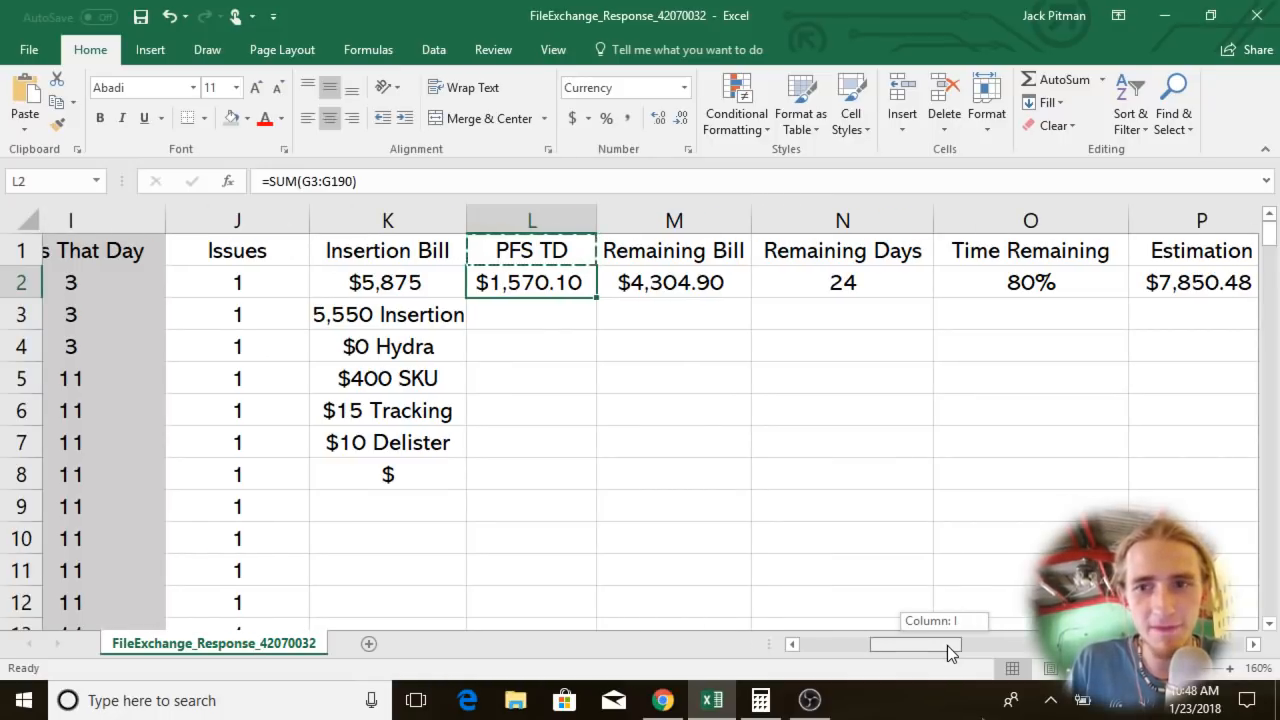
left_click_drag(948, 646, 948, 646)
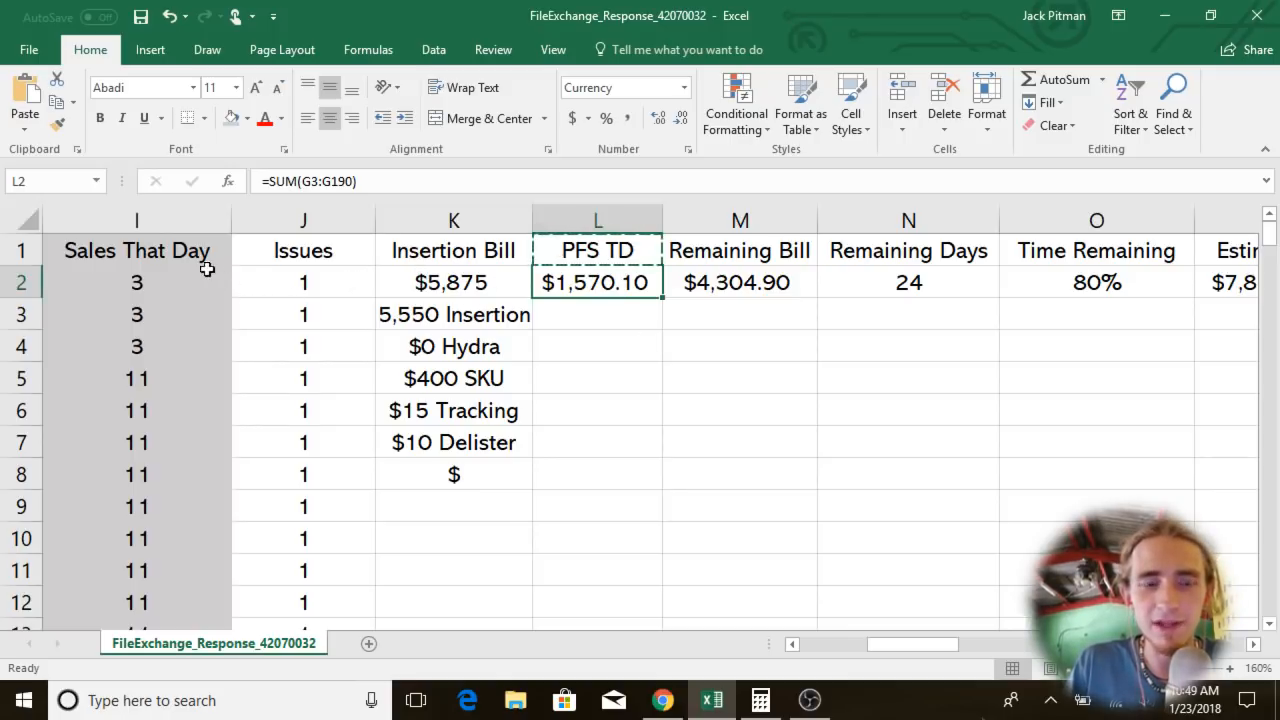
Check the Issues entry in J2 and review the price, cost, fee and Profit columns.
left_click(274, 289)
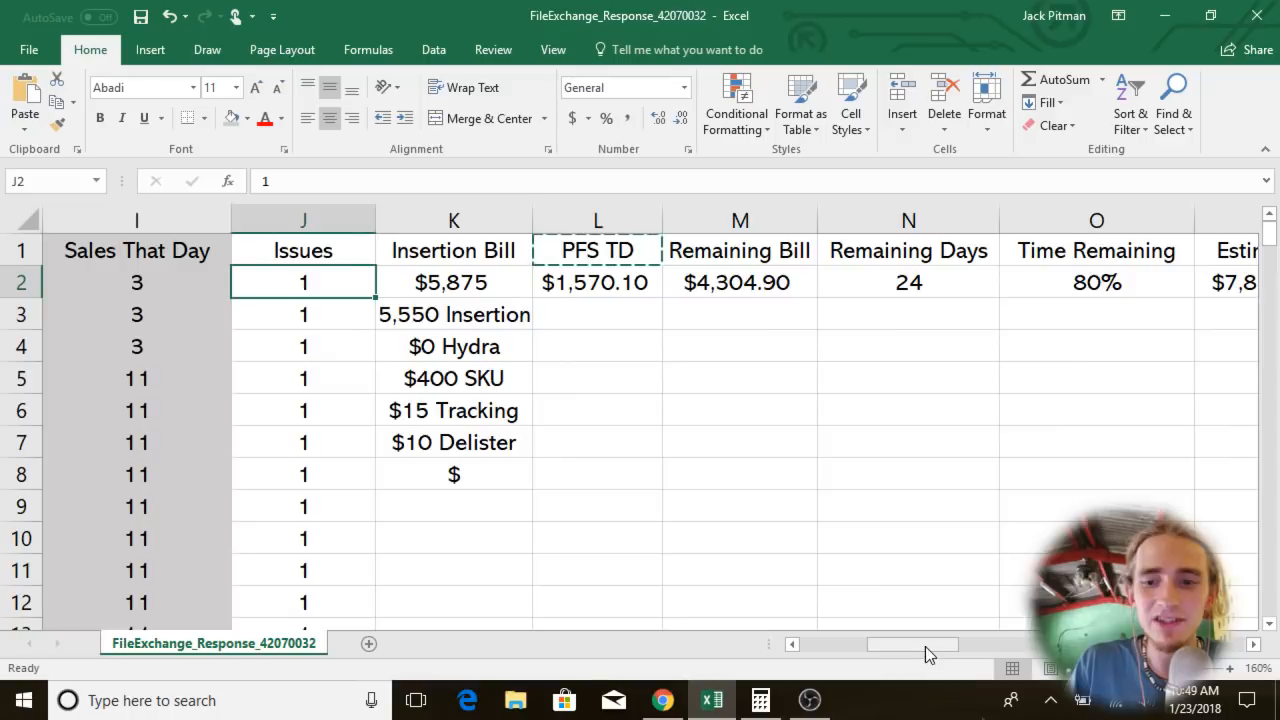
left_click_drag(925, 646, 855, 660)
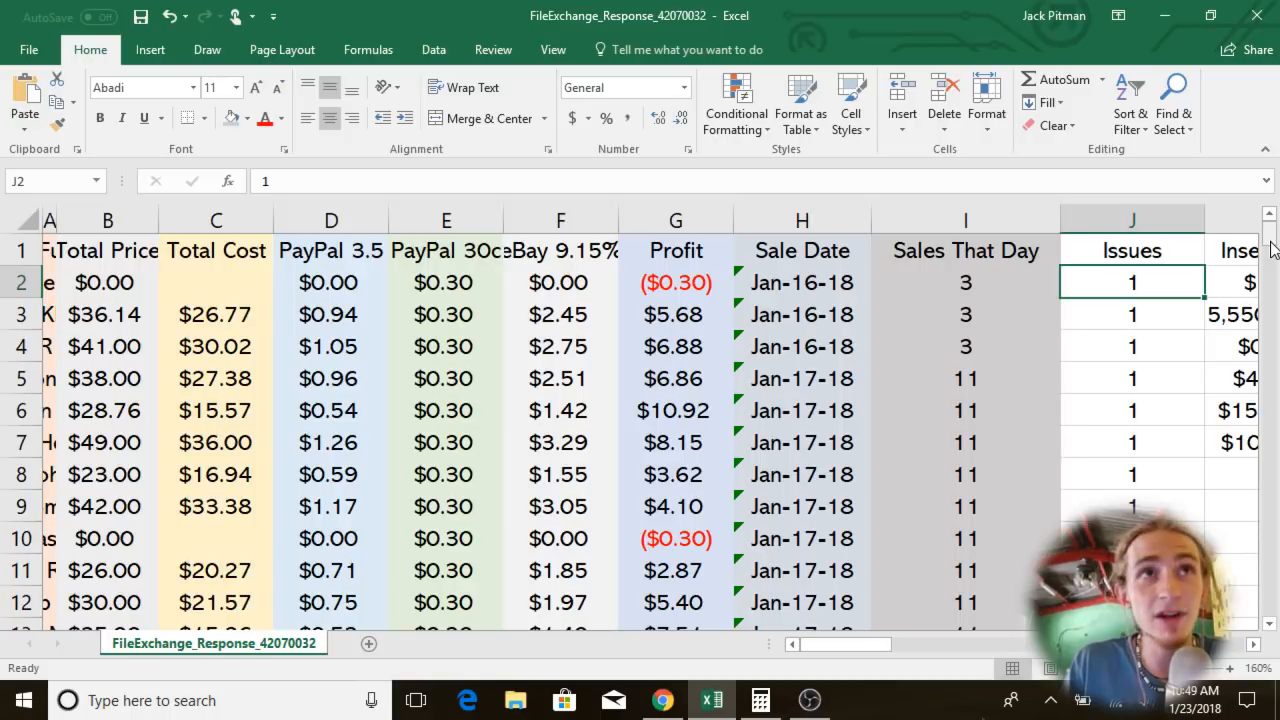
left_click_drag(1270, 242, 1270, 242)
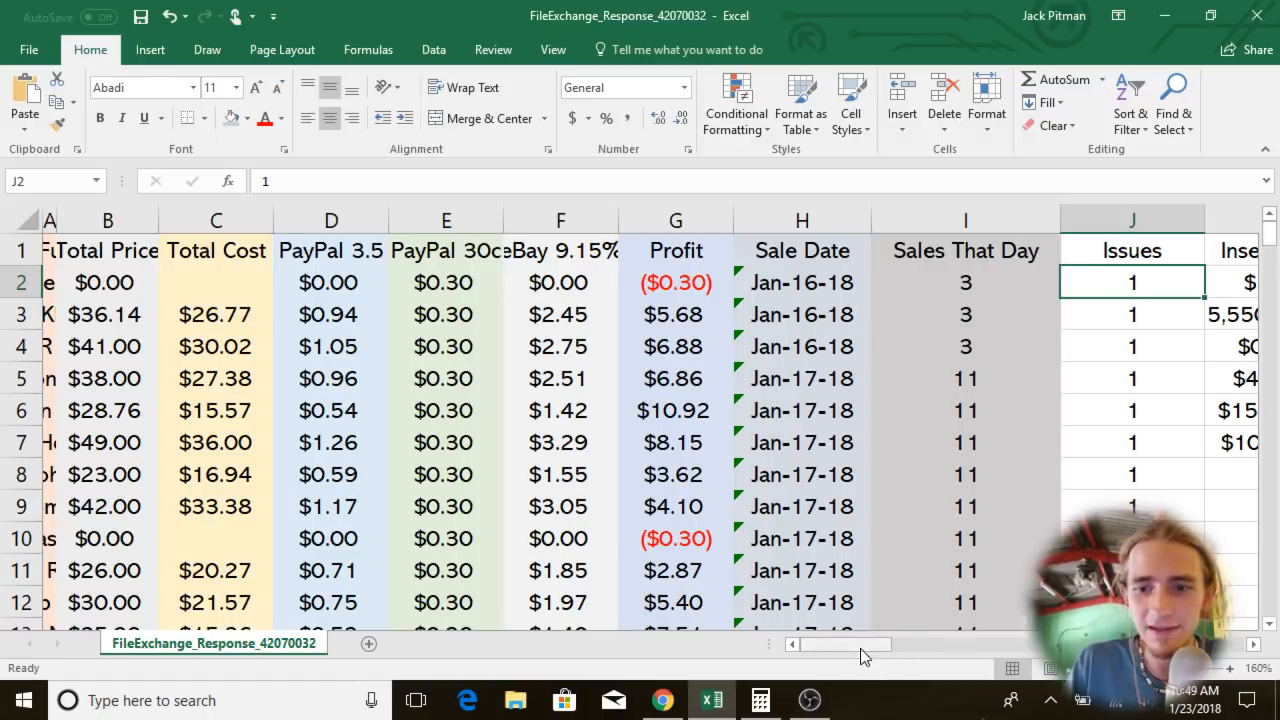
Examine the Time Remaining, PFS TD, Estimation and Profit Estimation formulas in row 2, along with the headings in O1 to Q1.
left_click_drag(860, 646, 905, 632)
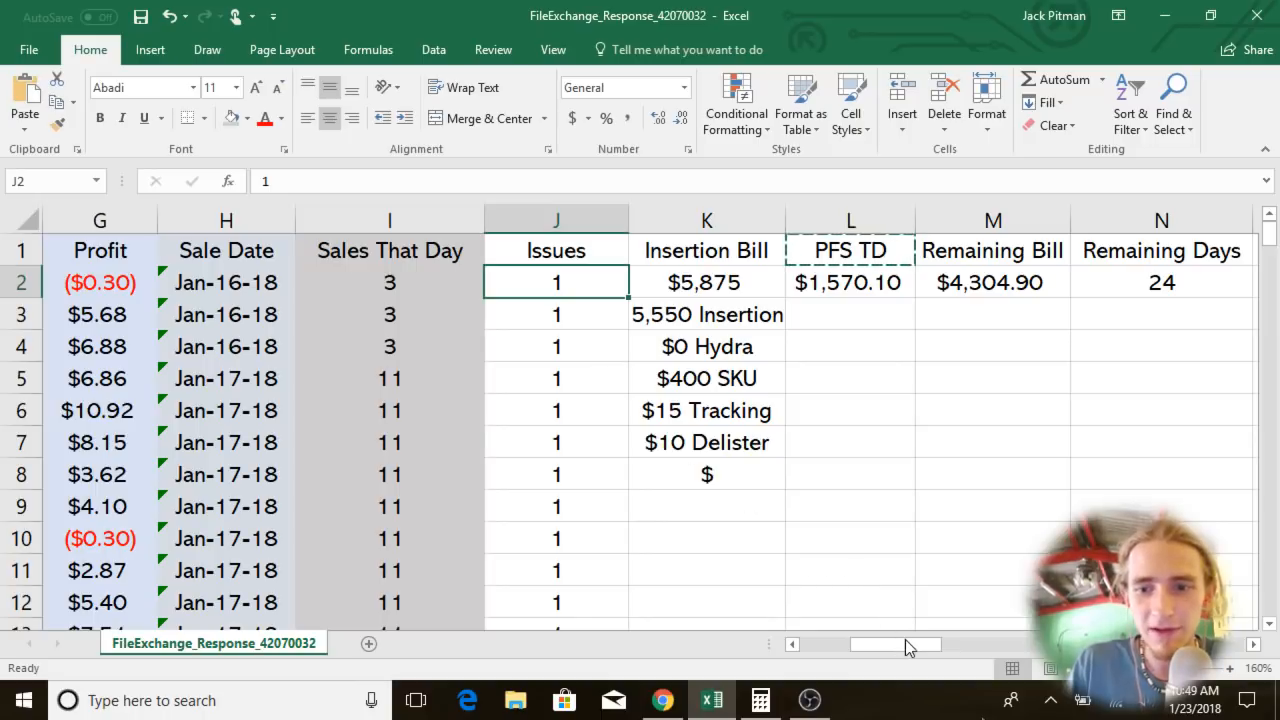
left_click_drag(906, 640, 953, 645)
left_click(620, 283)
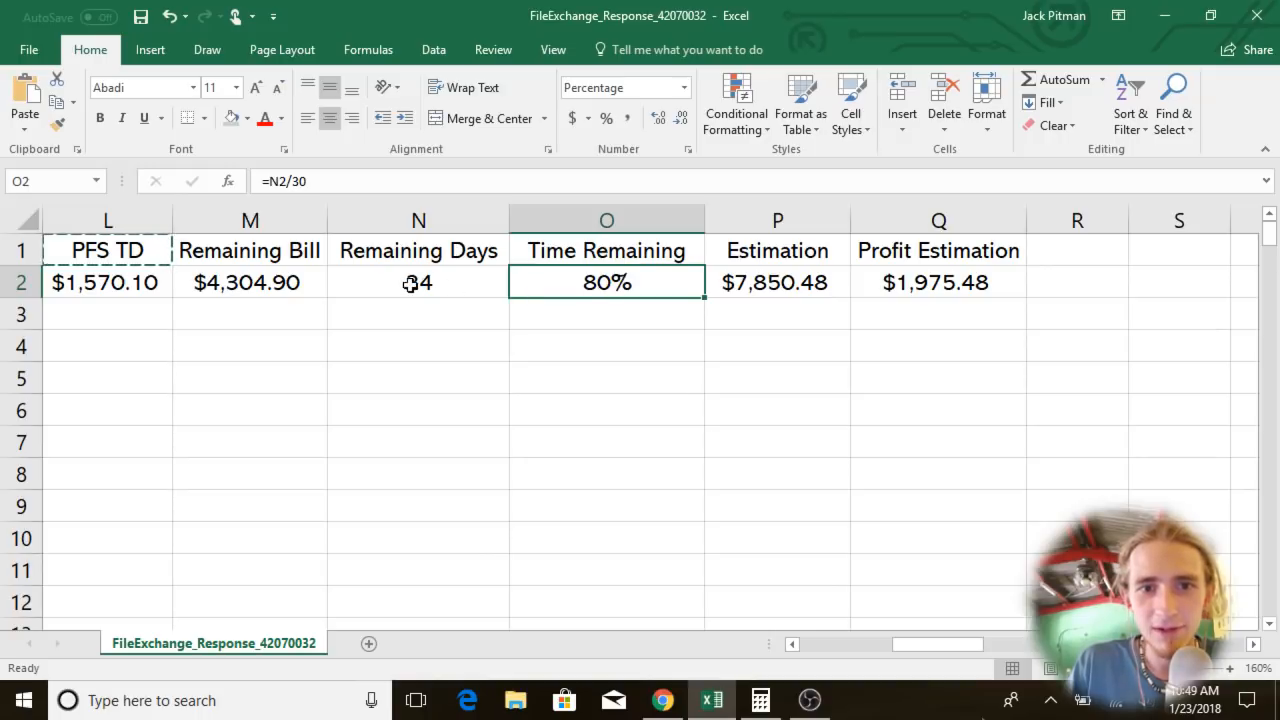
left_click(128, 278)
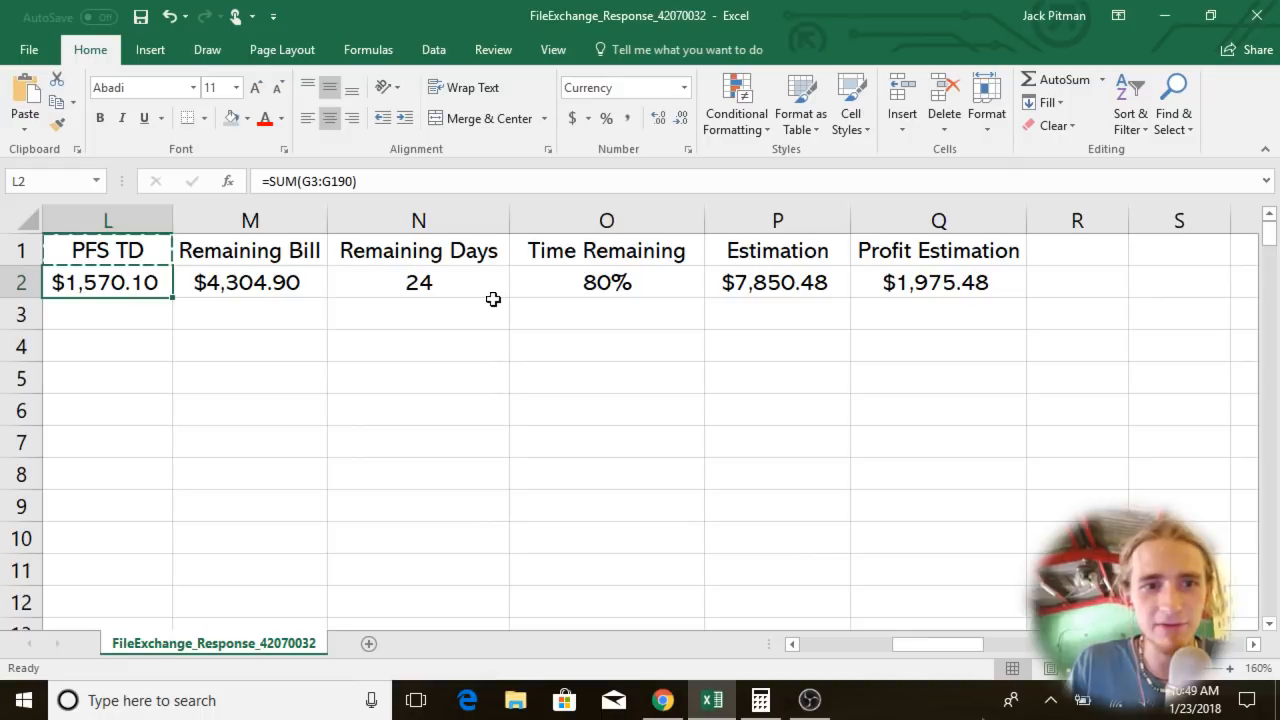
left_click(792, 284)
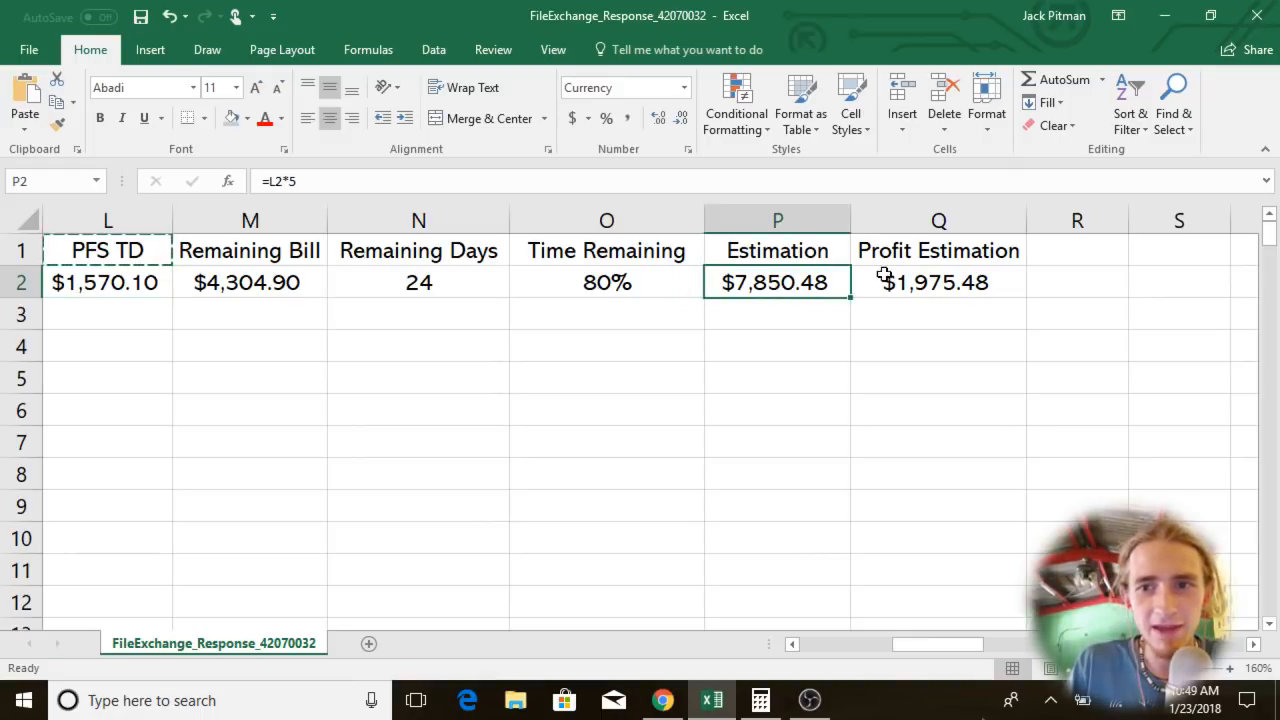
left_click(886, 278)
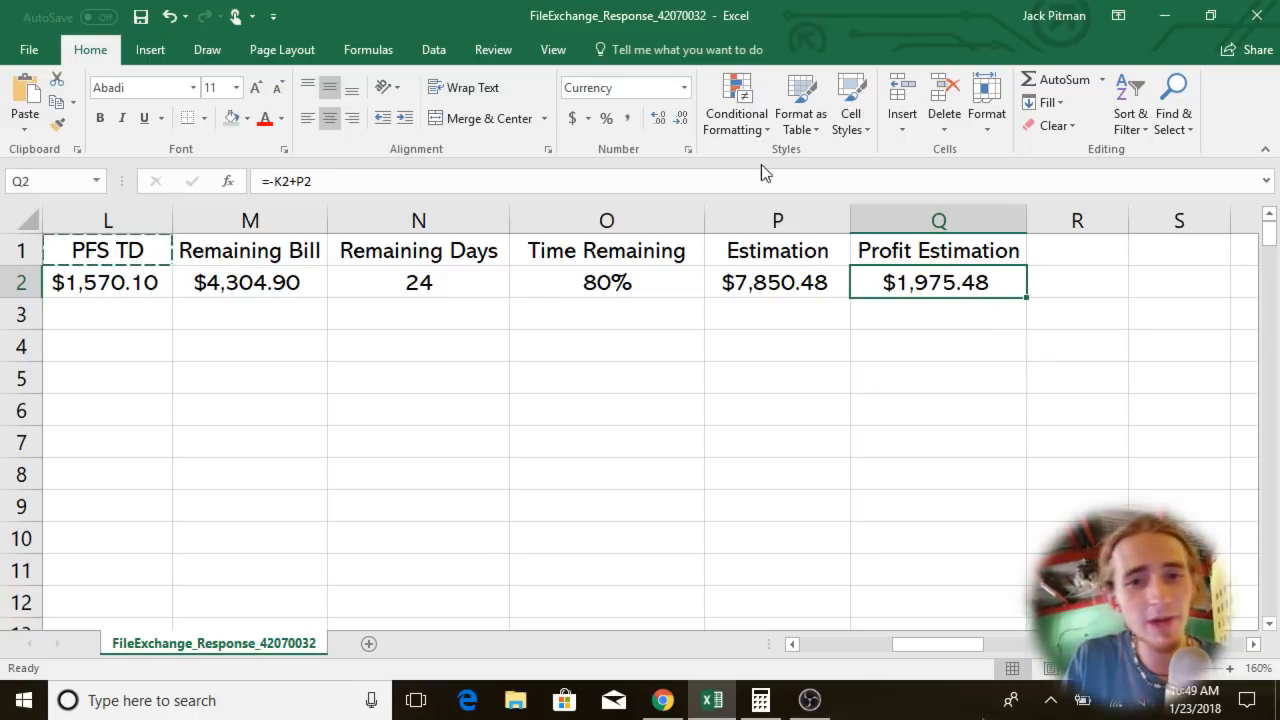
left_click(648, 246)
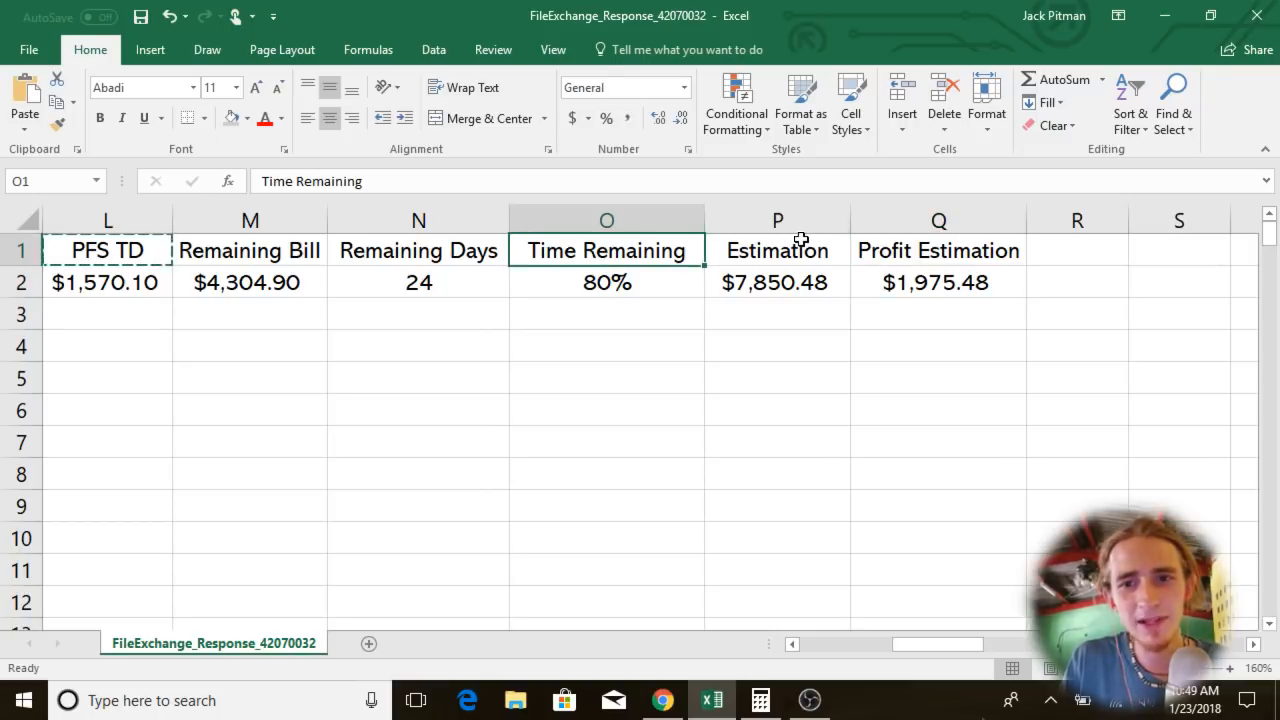
left_click(797, 252)
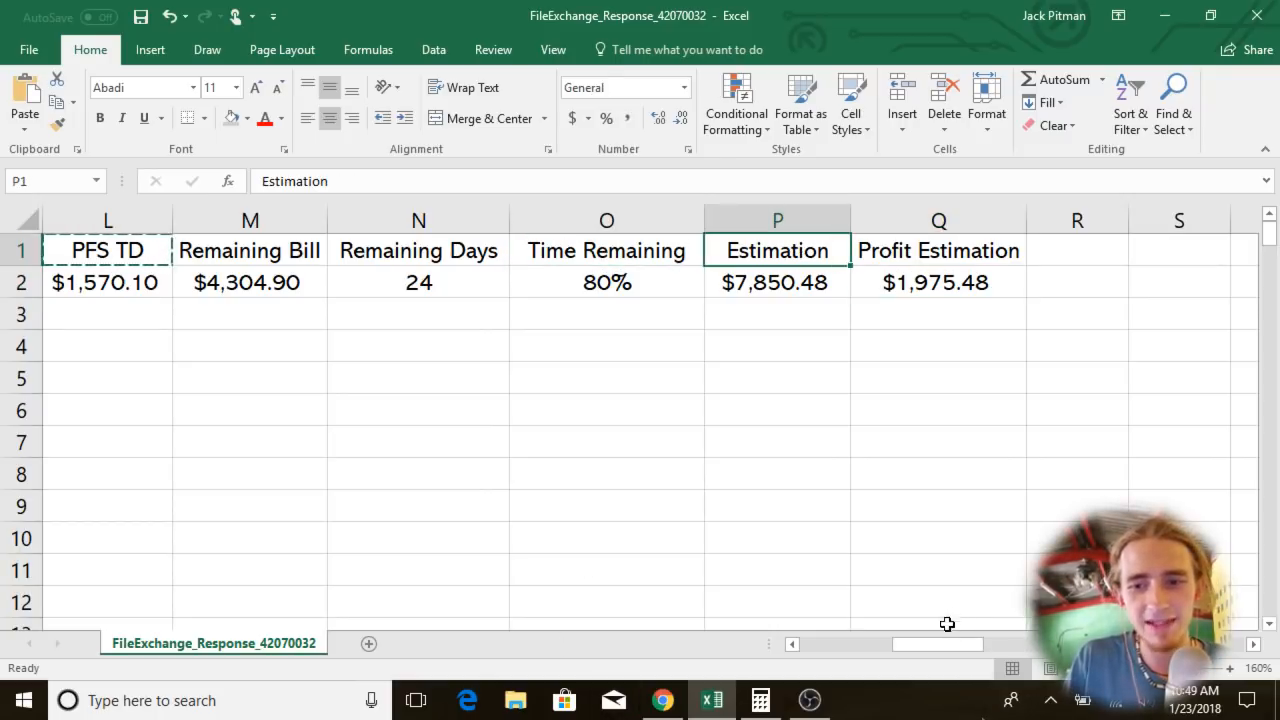
left_click(929, 254)
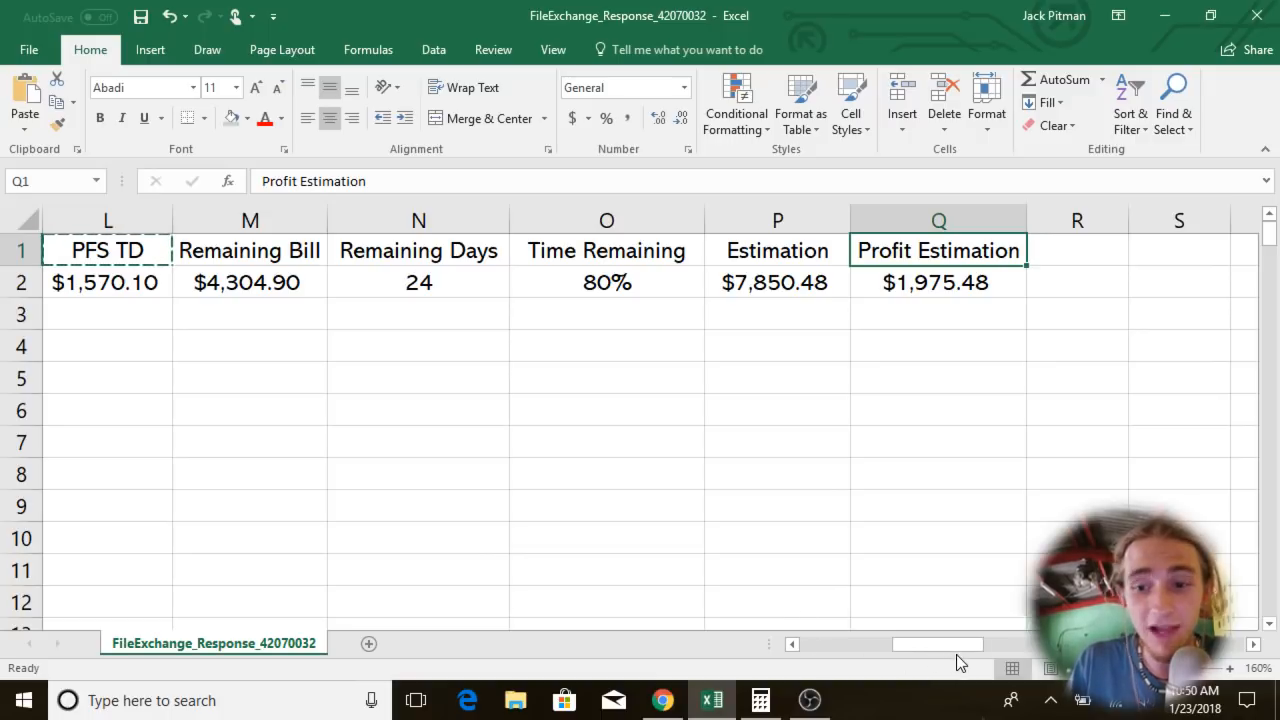
Check the Sales That Day entry in I4, the Sale Date entries in H7 and H2, and the Profit formula in G3.
left_click_drag(950, 644, 842, 660)
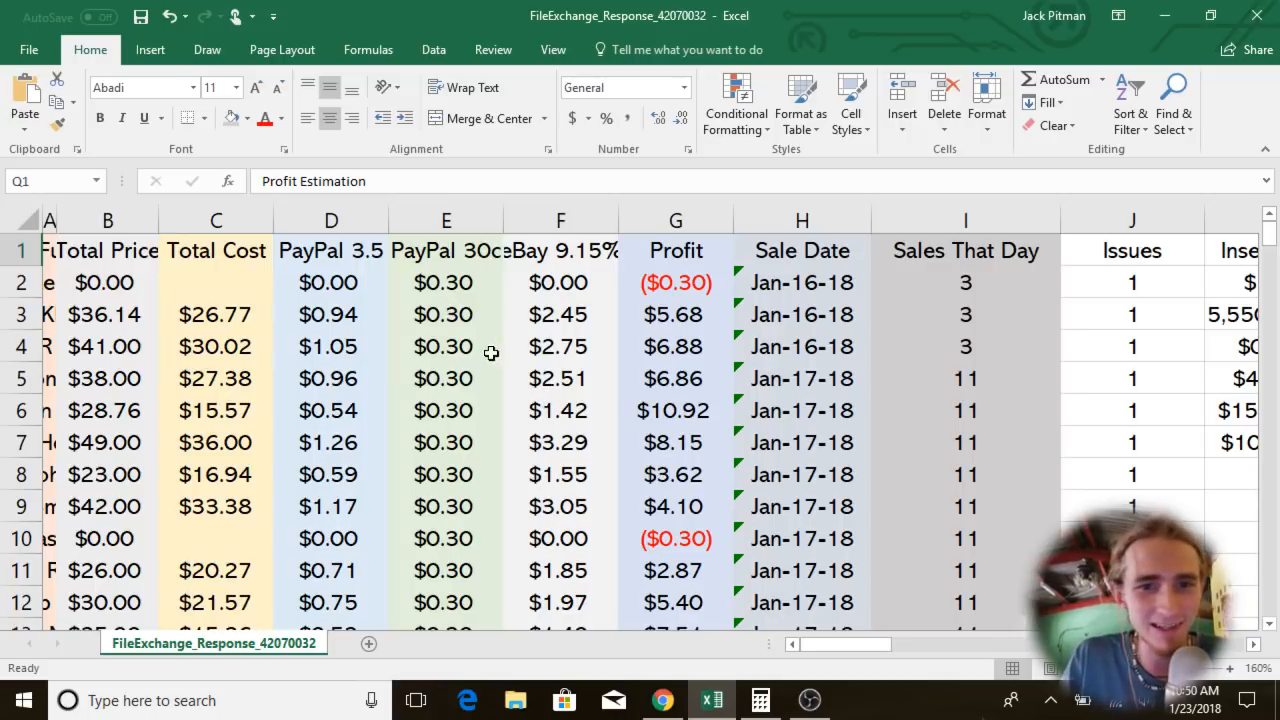
left_click(1001, 343)
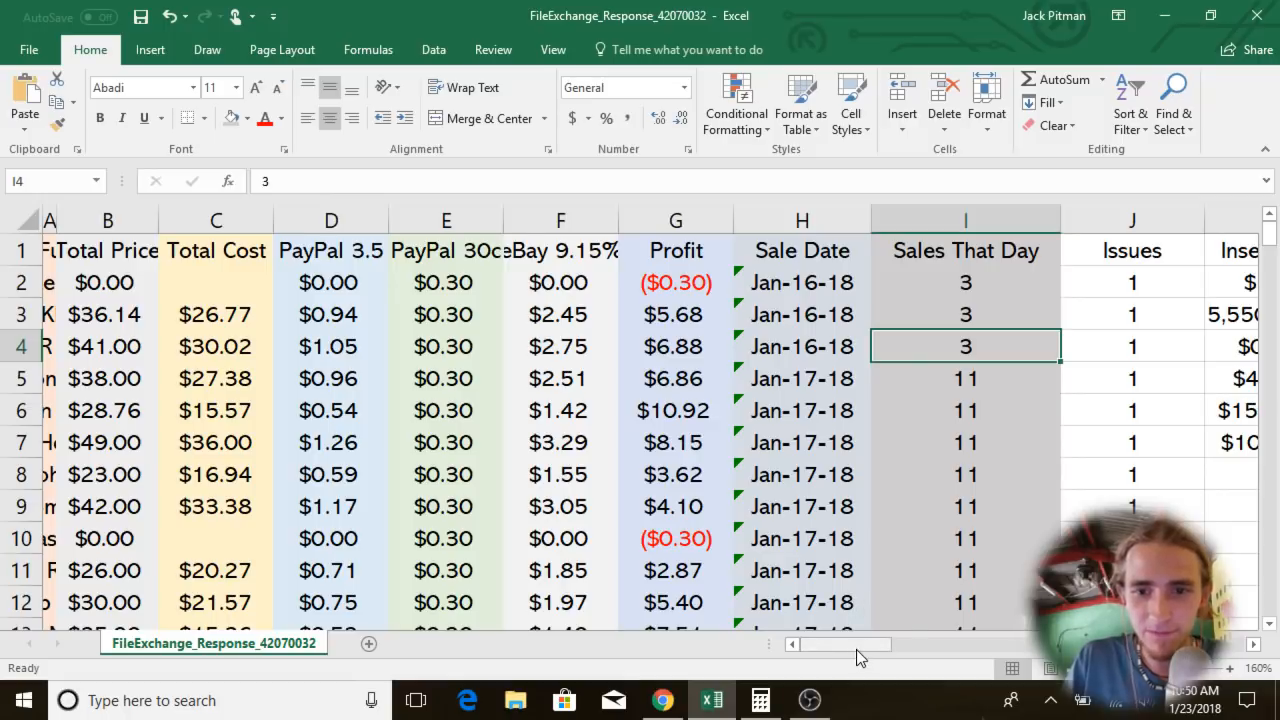
left_click_drag(856, 649, 845, 654)
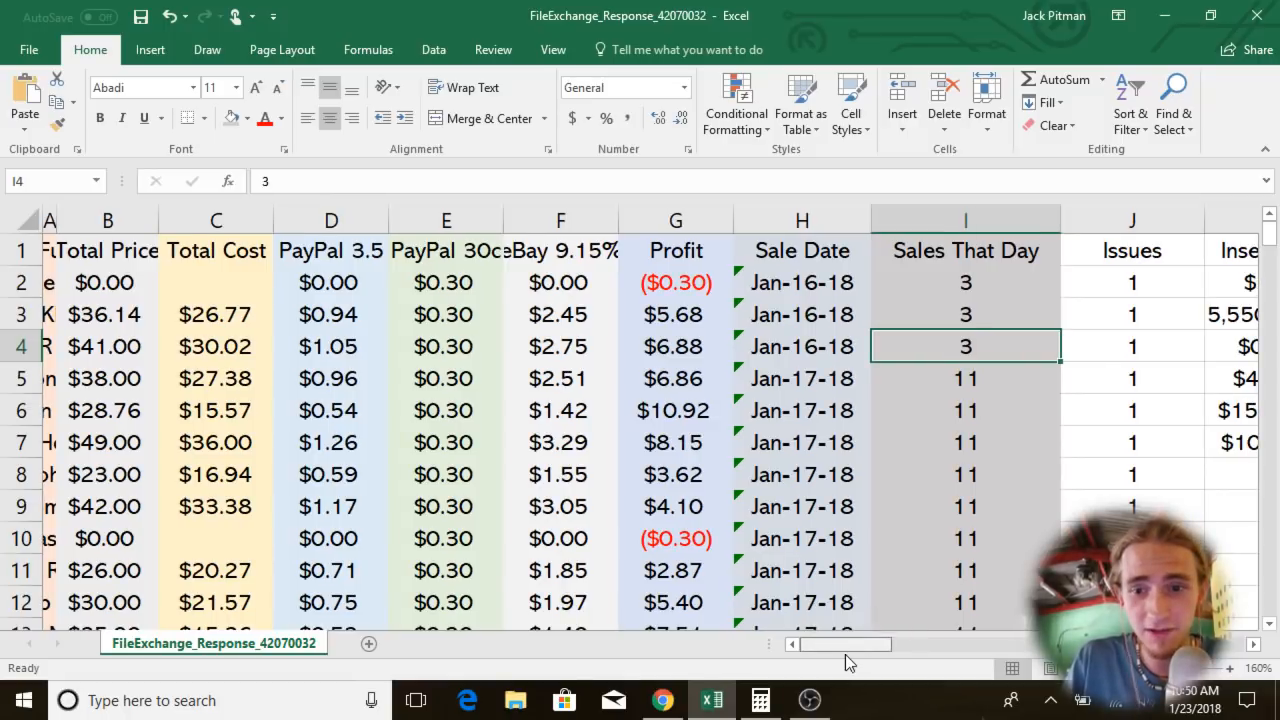
left_click(806, 431)
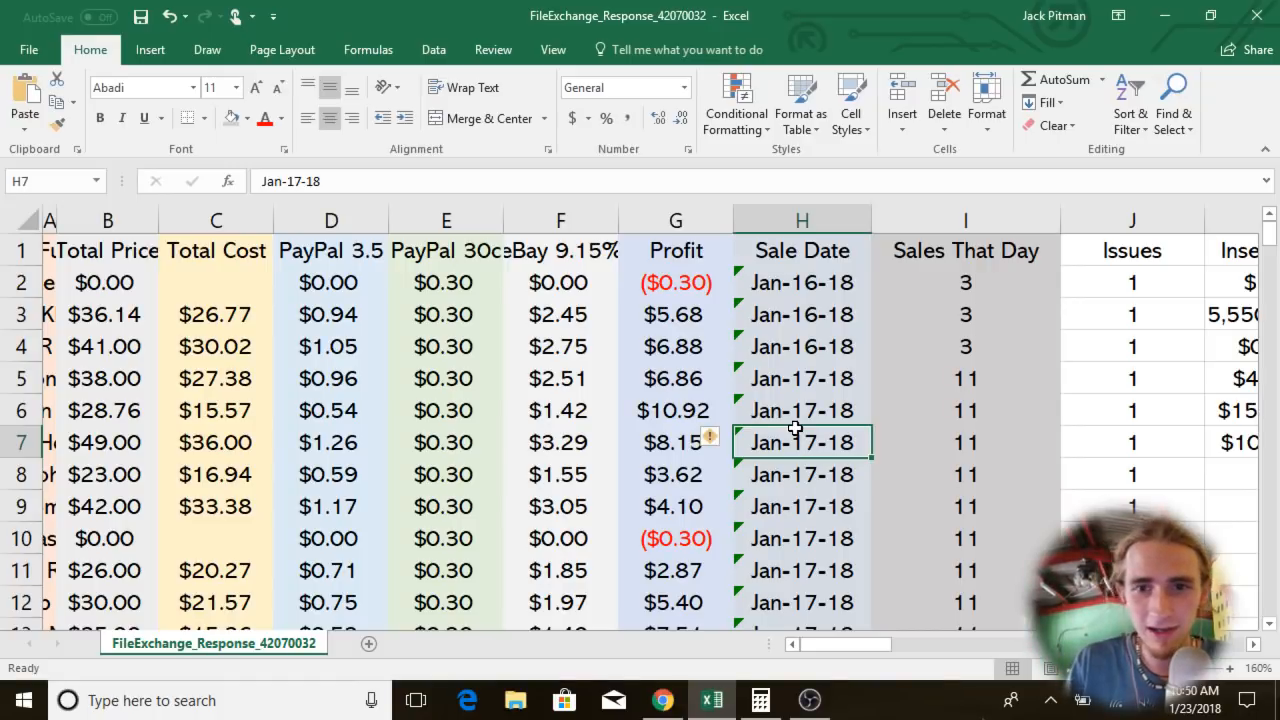
left_click(787, 293)
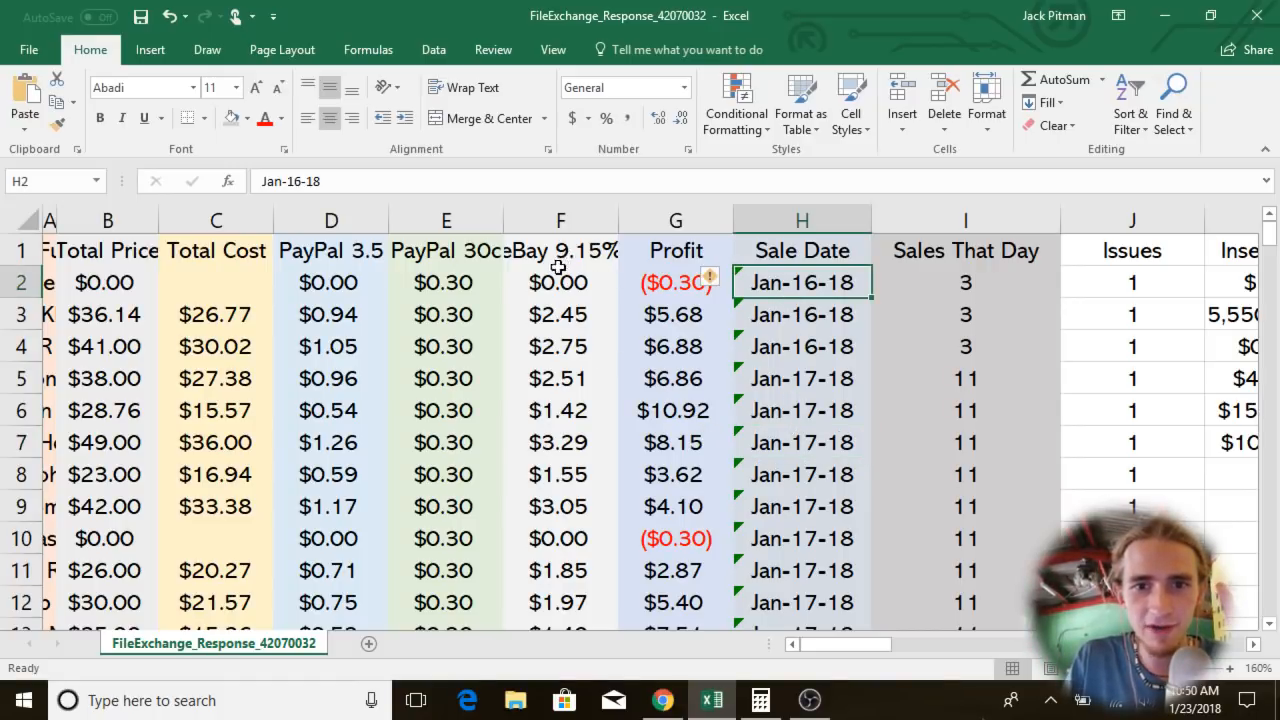
left_click(665, 320)
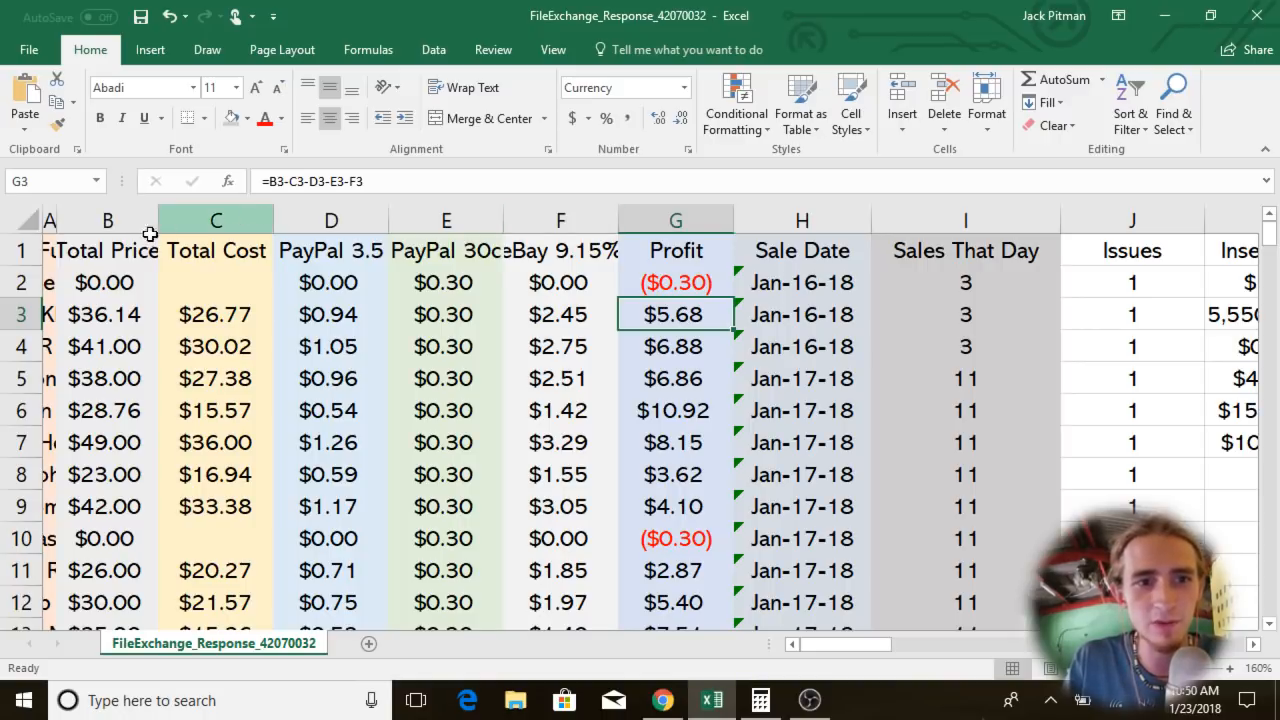
Compare the Total Price column and its entry in B3 with the Total Cost heading and the entry in C3.
left_click(122, 212)
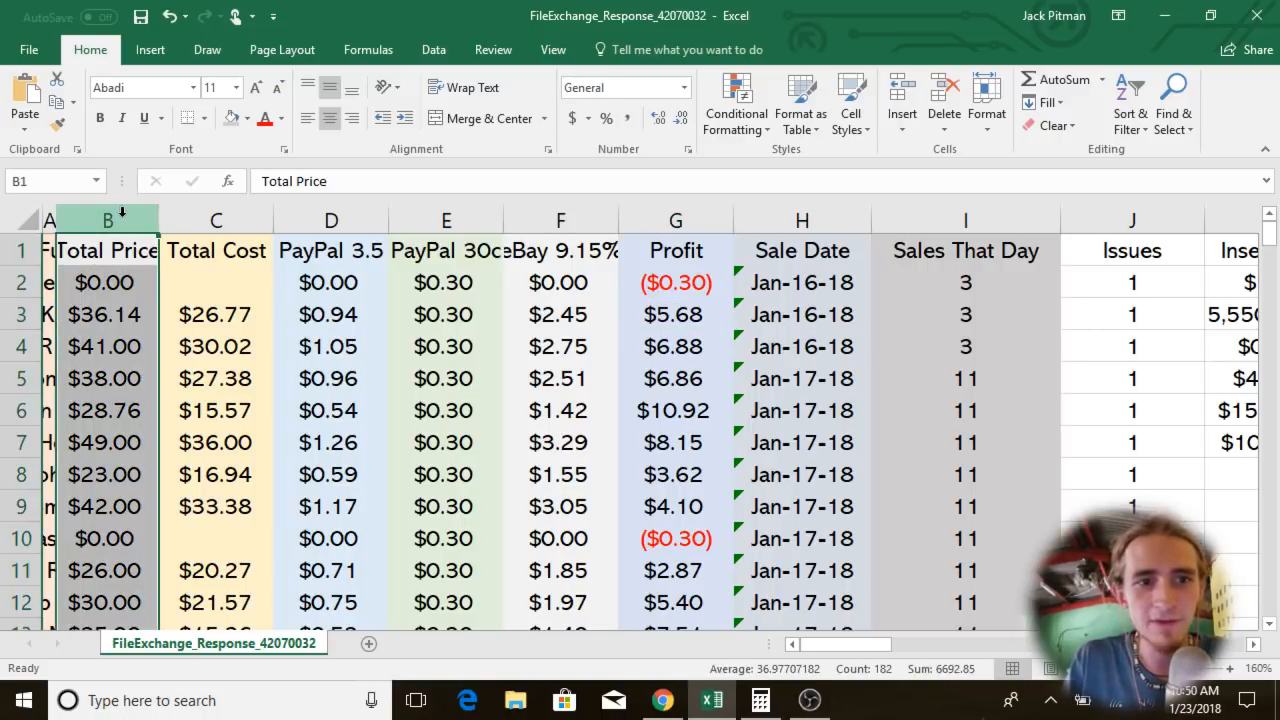
left_click(131, 316)
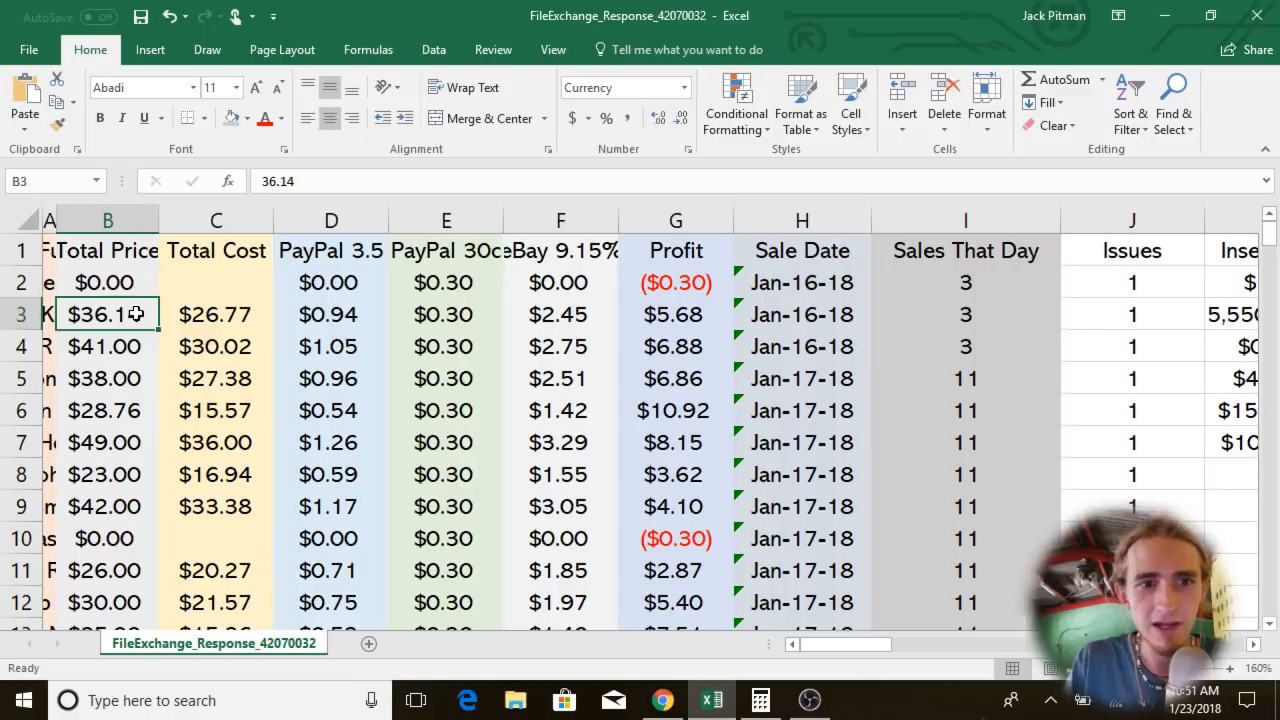
left_click(198, 256)
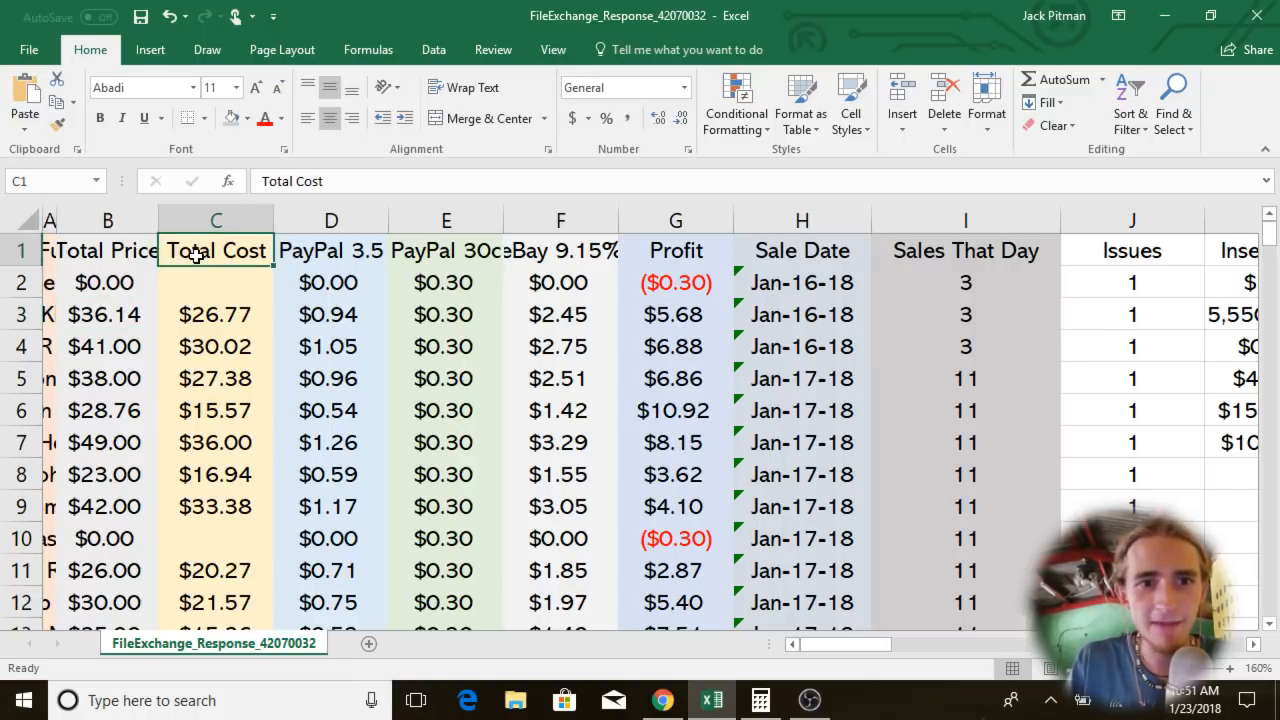
left_click(210, 318)
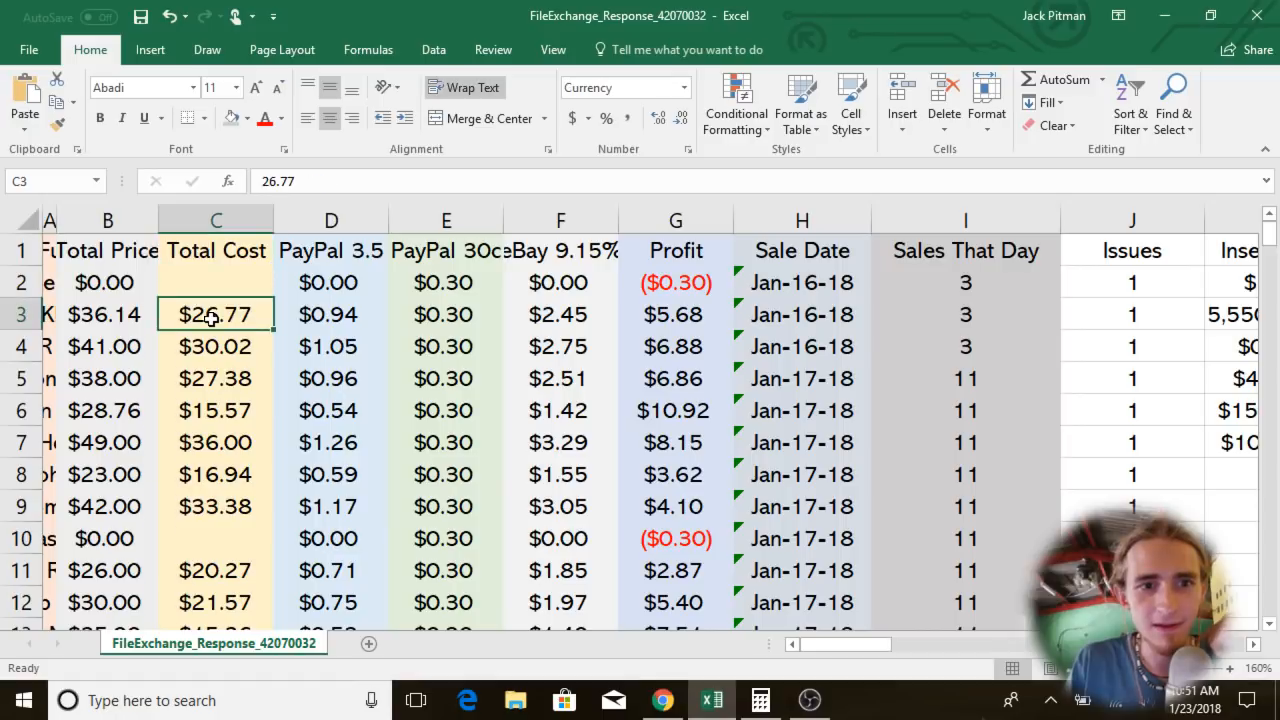
left_click(112, 316)
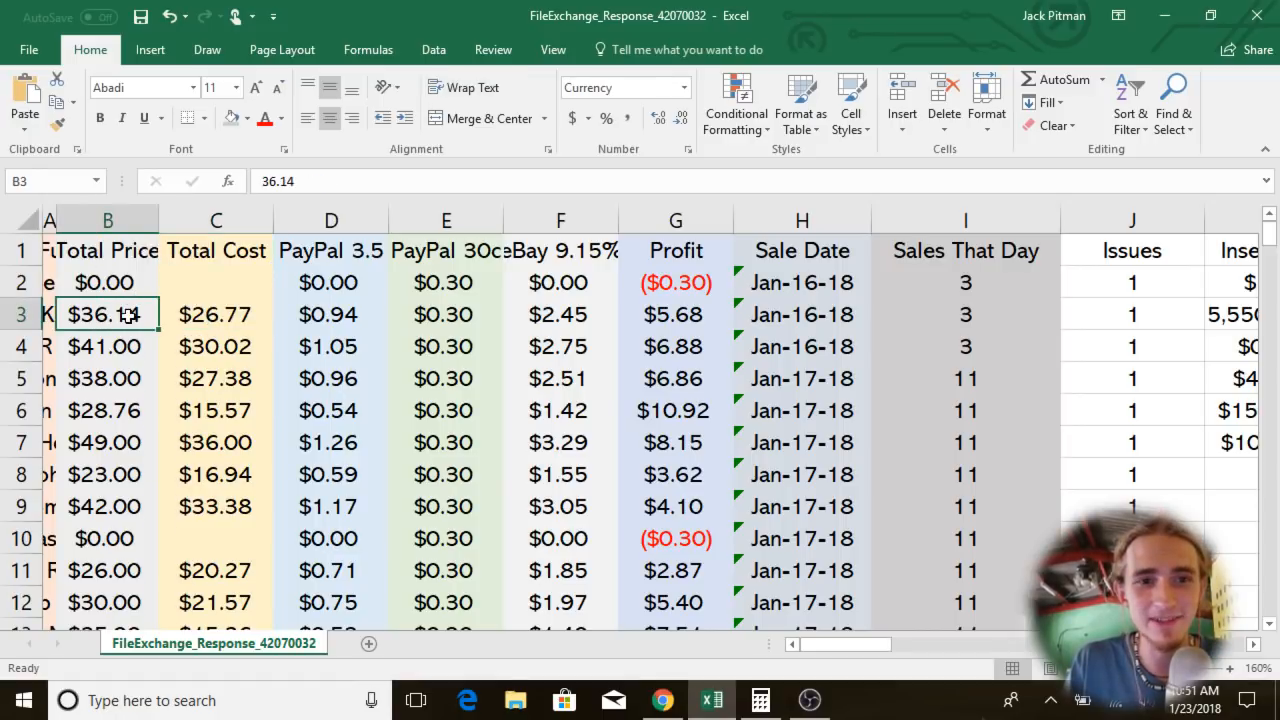
left_click(232, 258)
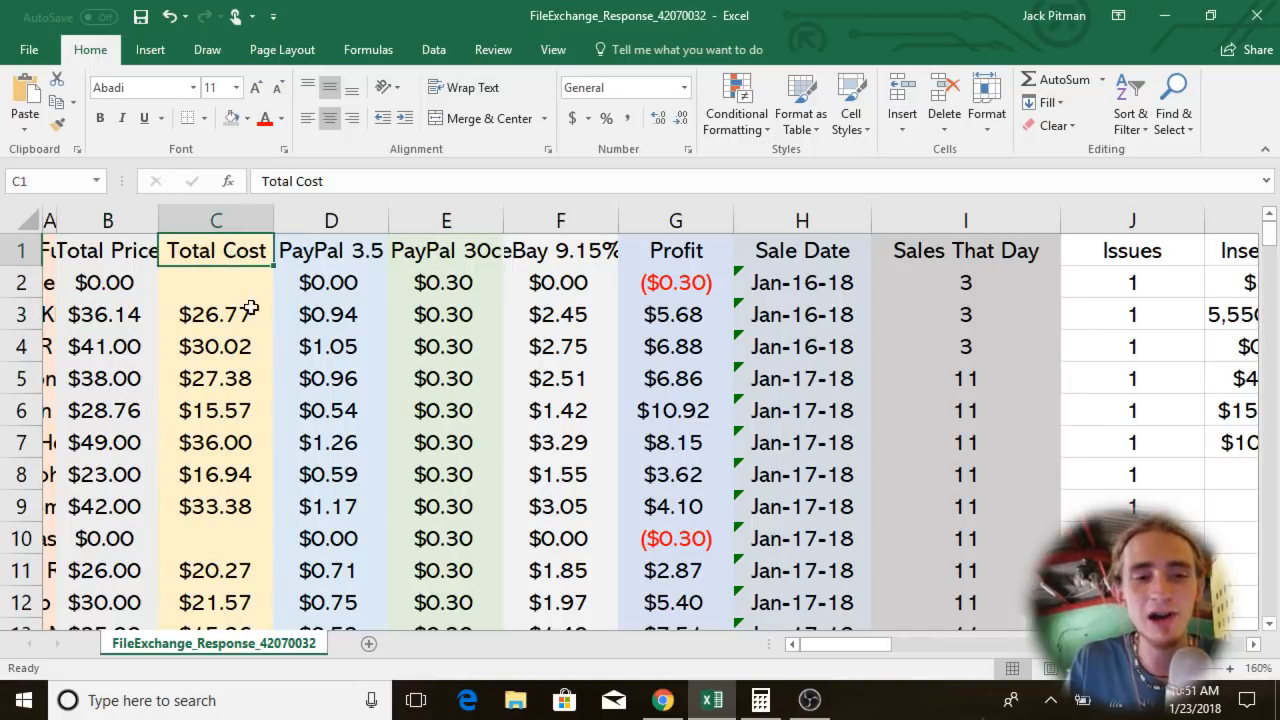
left_click(208, 307)
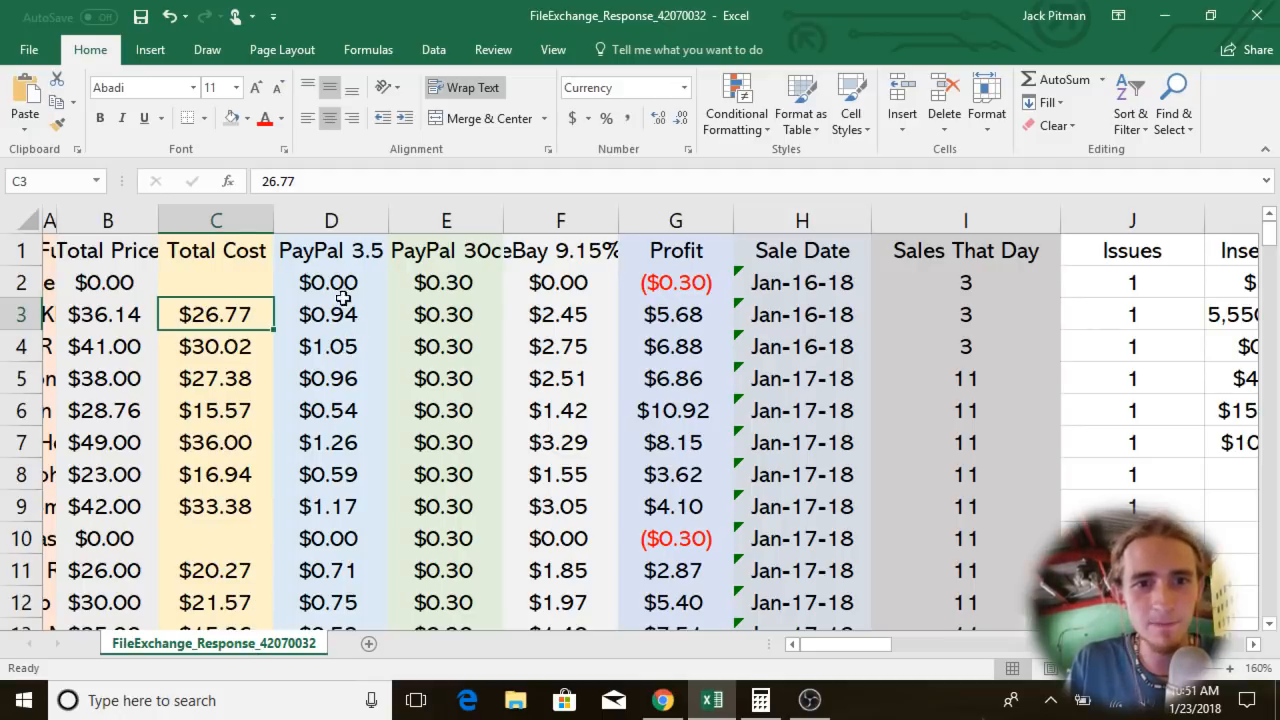
Examine the PayPal 3.5 formula in D3 and the PayPal 30c, eBay 9.15% and Profit column headings.
left_click(357, 251)
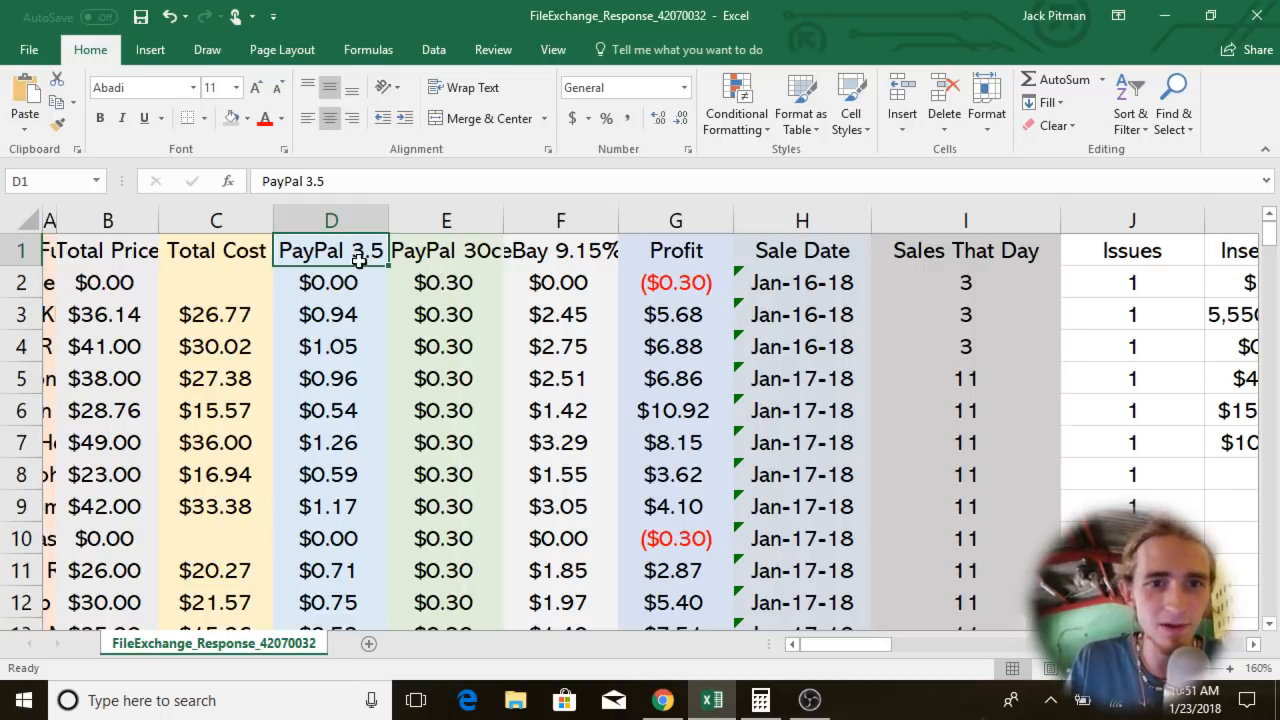
left_click(352, 310)
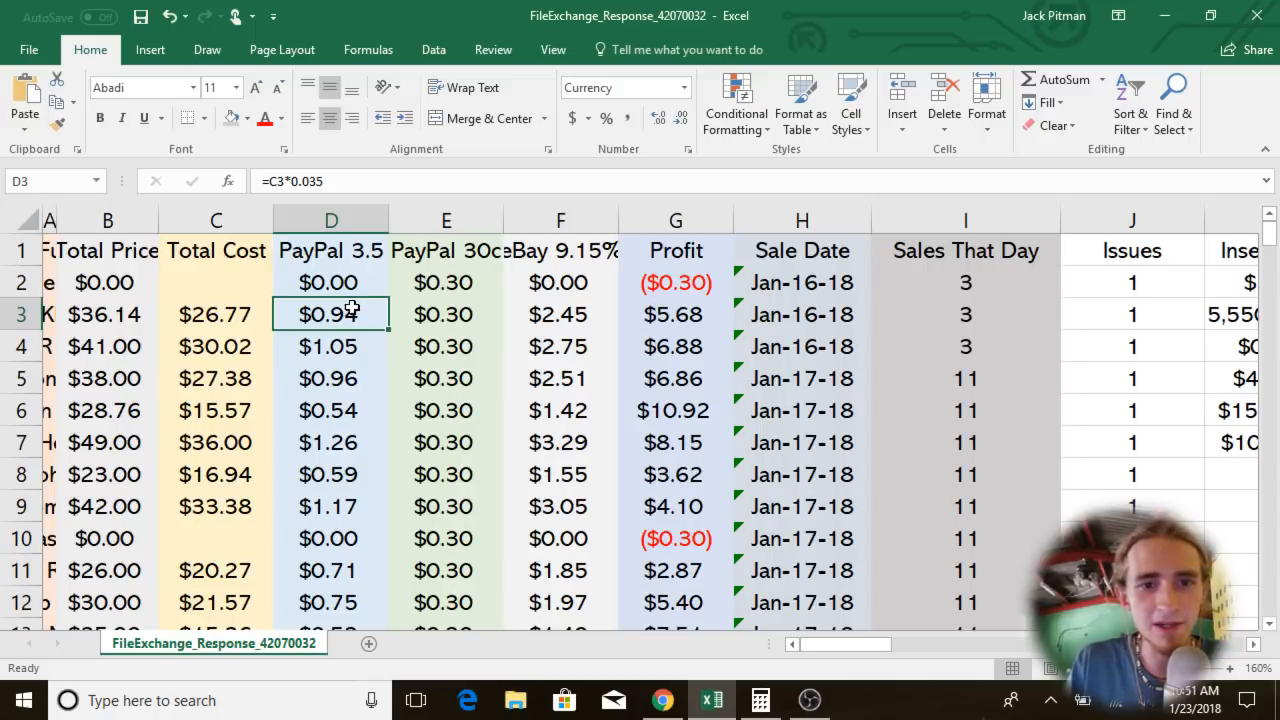
left_click(347, 252)
left_click(446, 252)
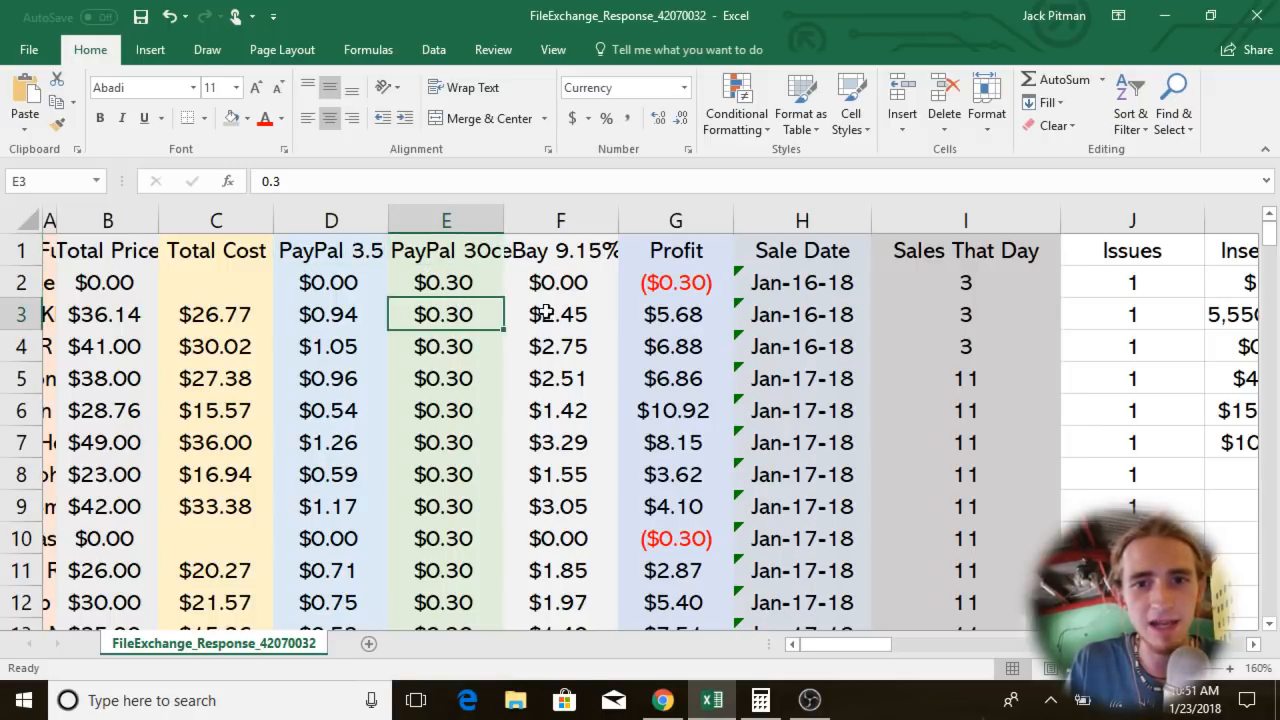
left_click(572, 254)
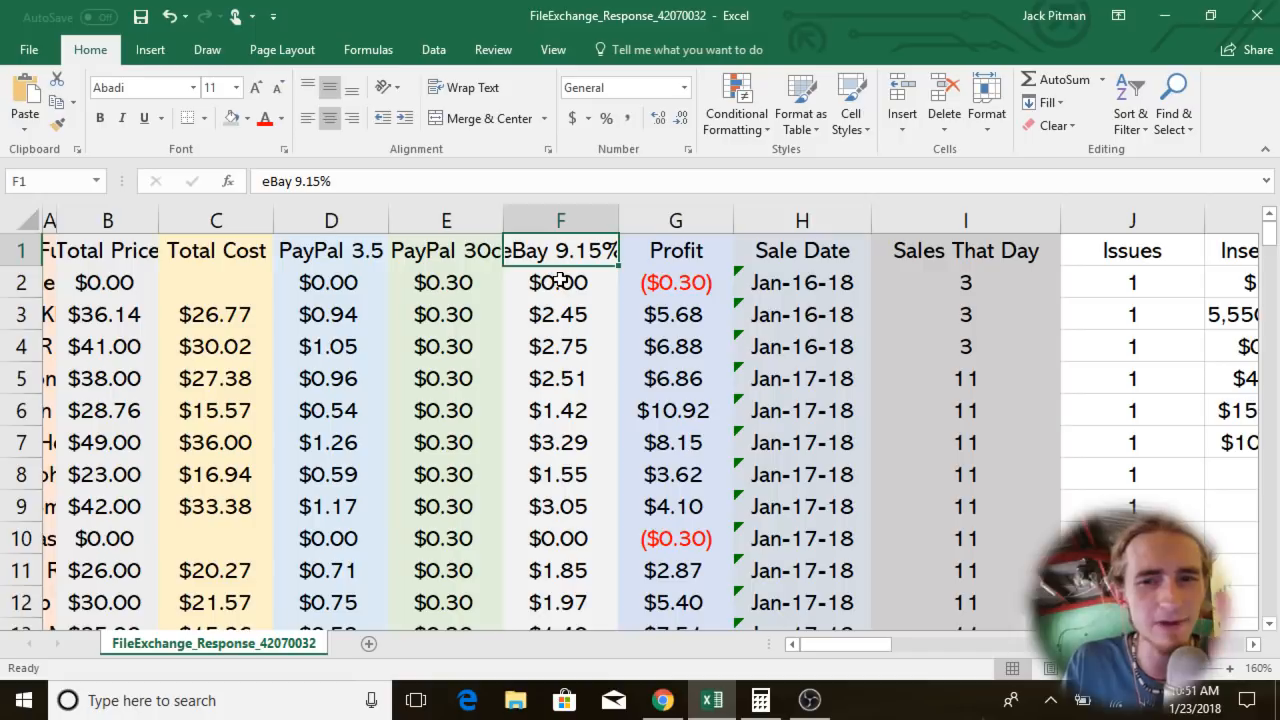
left_click(660, 255)
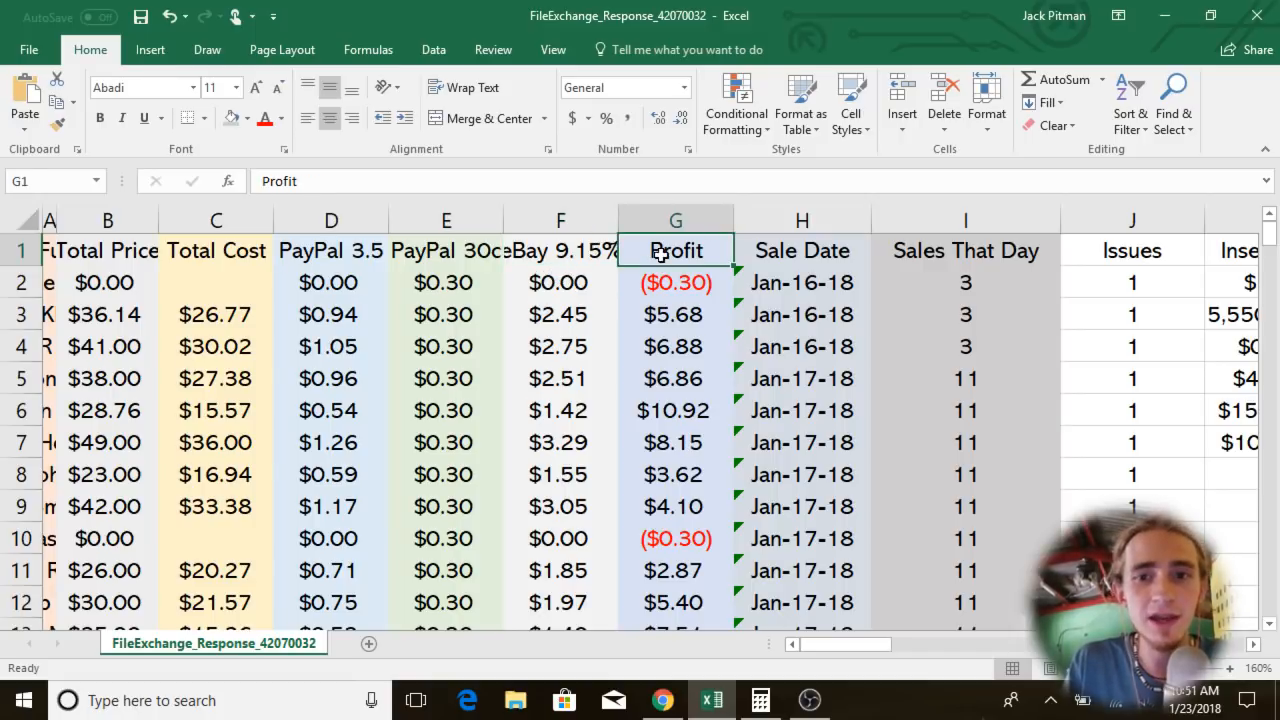
Review the column headings from Total Price and Total Cost through the PayPal and eBay fees to Profit in row 1.
left_click(196, 246)
left_click(150, 242)
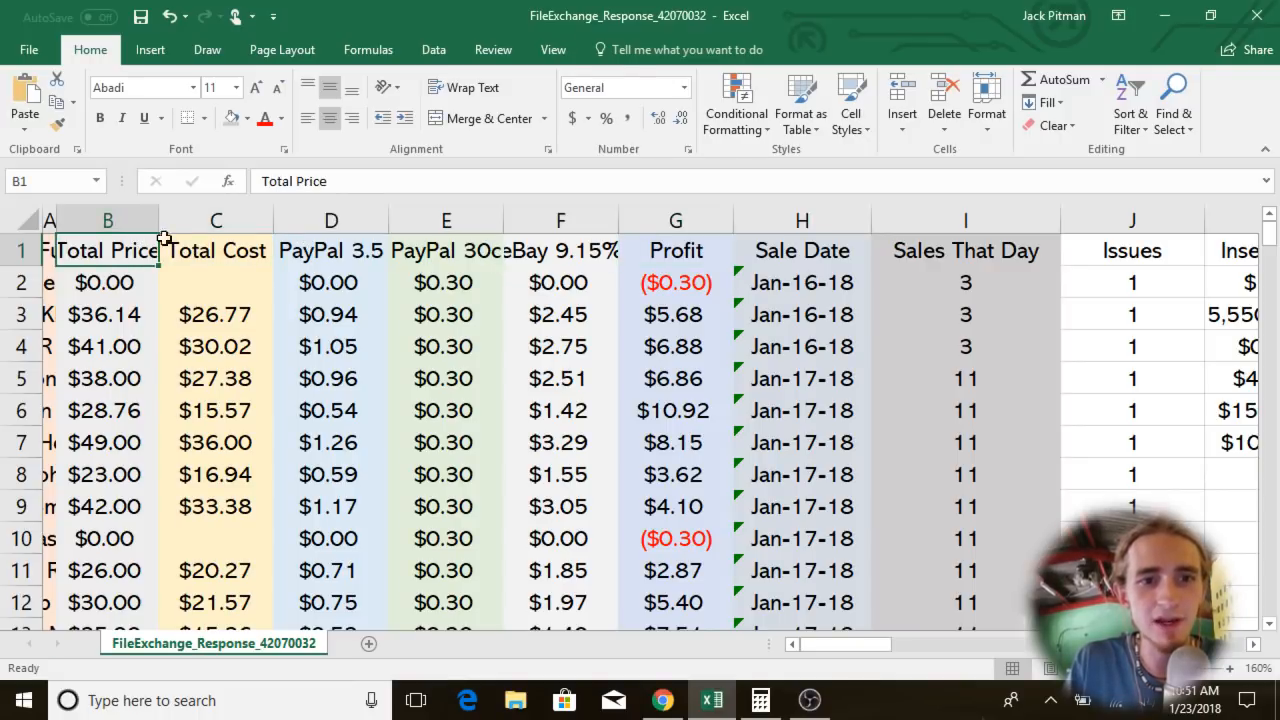
left_click(227, 251)
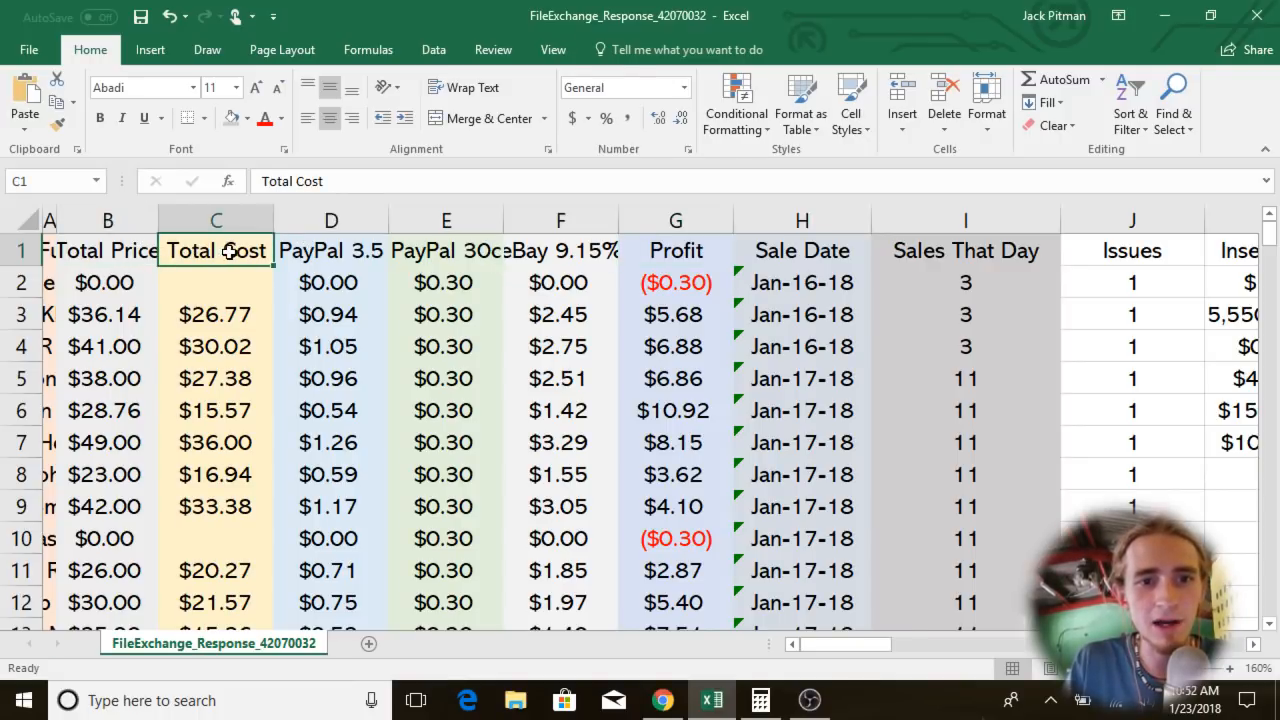
left_click(347, 251)
left_click(446, 250)
left_click(540, 255)
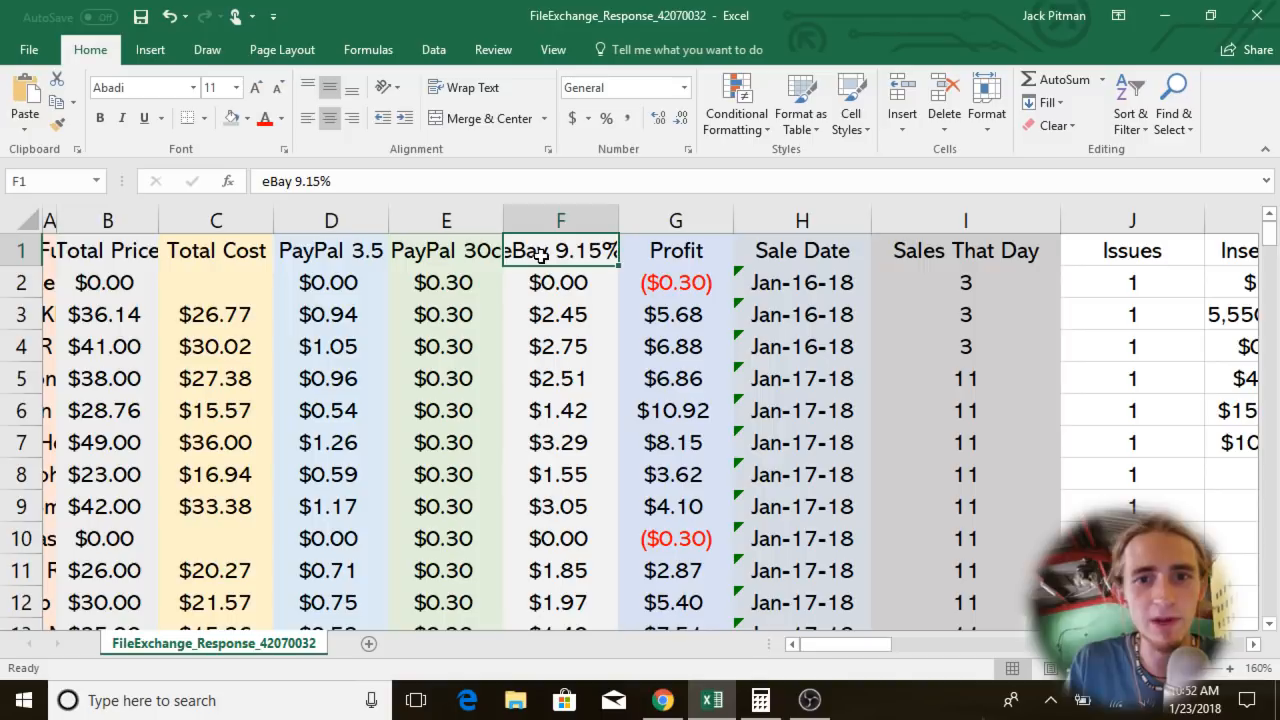
left_click(645, 252)
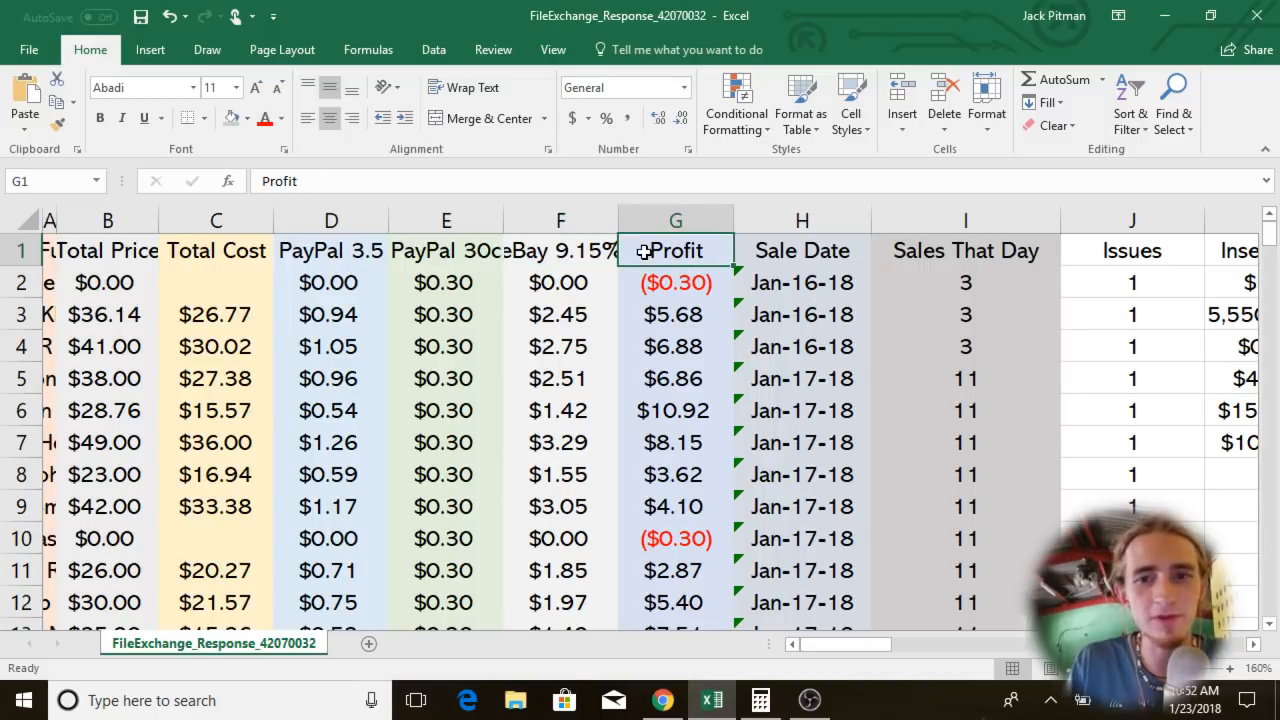
Examine the Profit formulas in G3 and G4 and the eBay 9.15% fee formula in F4.
left_click(702, 282)
left_click(700, 311)
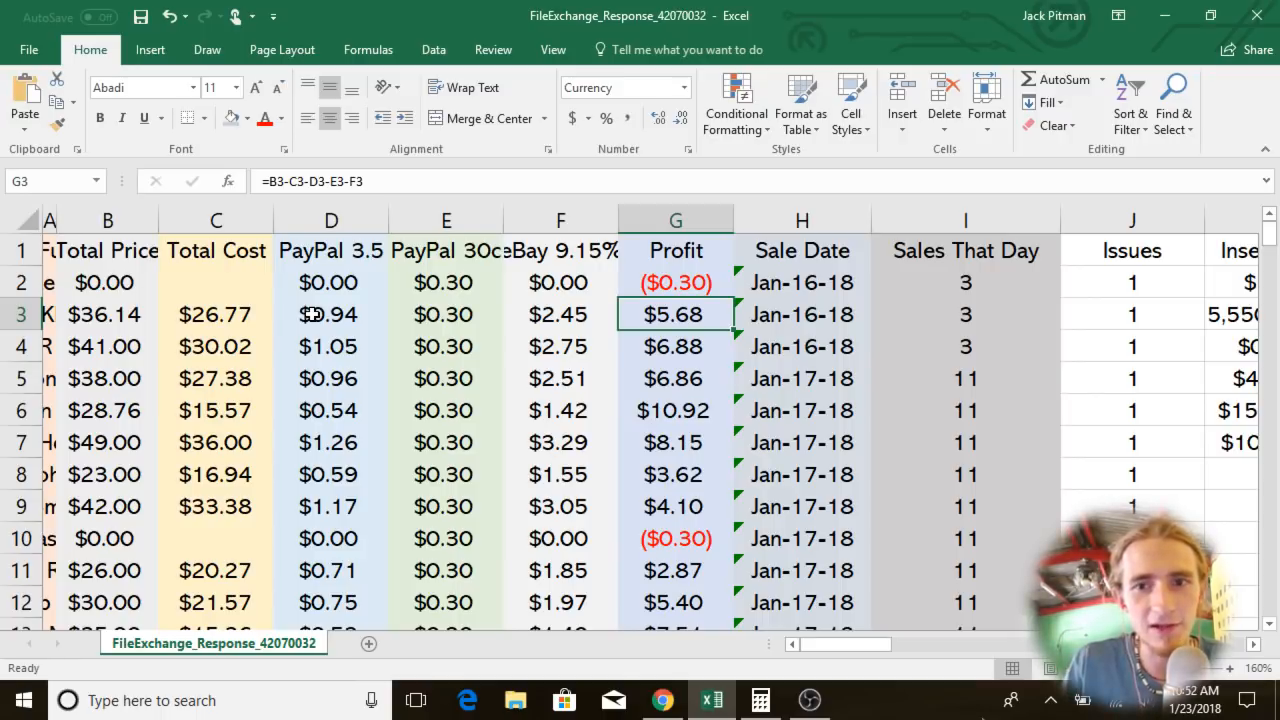
left_click(686, 344)
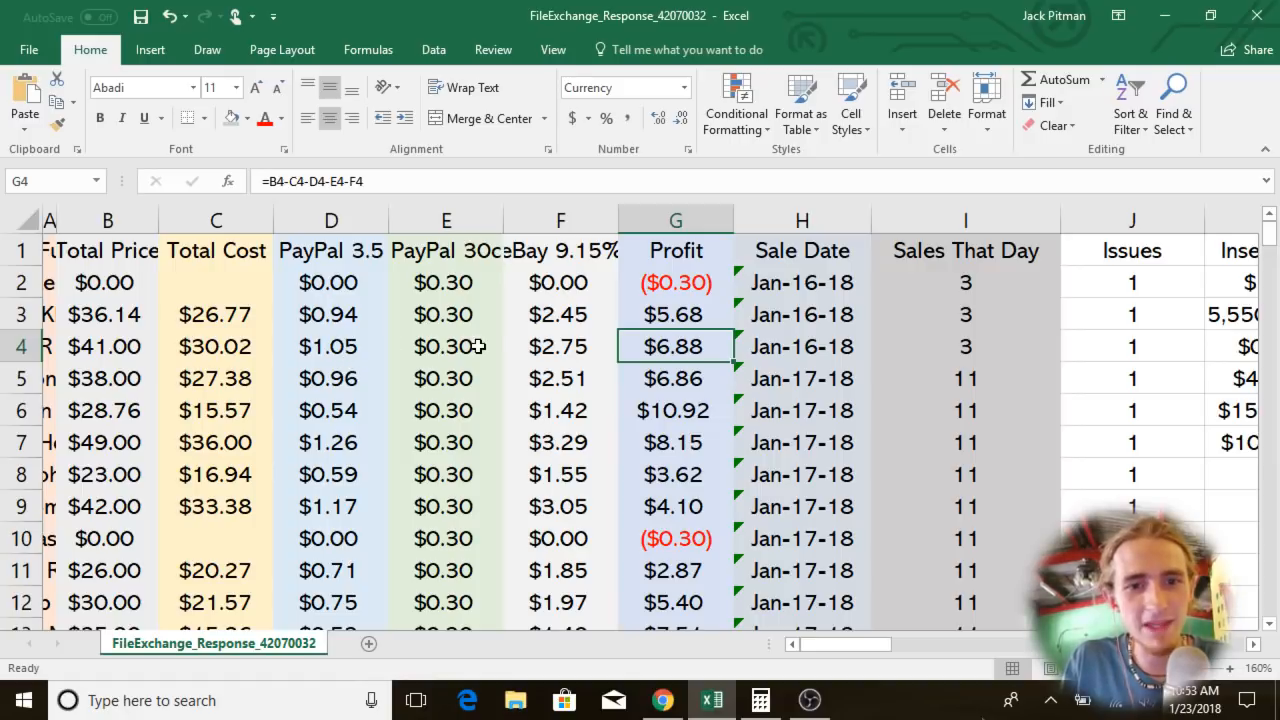
left_click(560, 344)
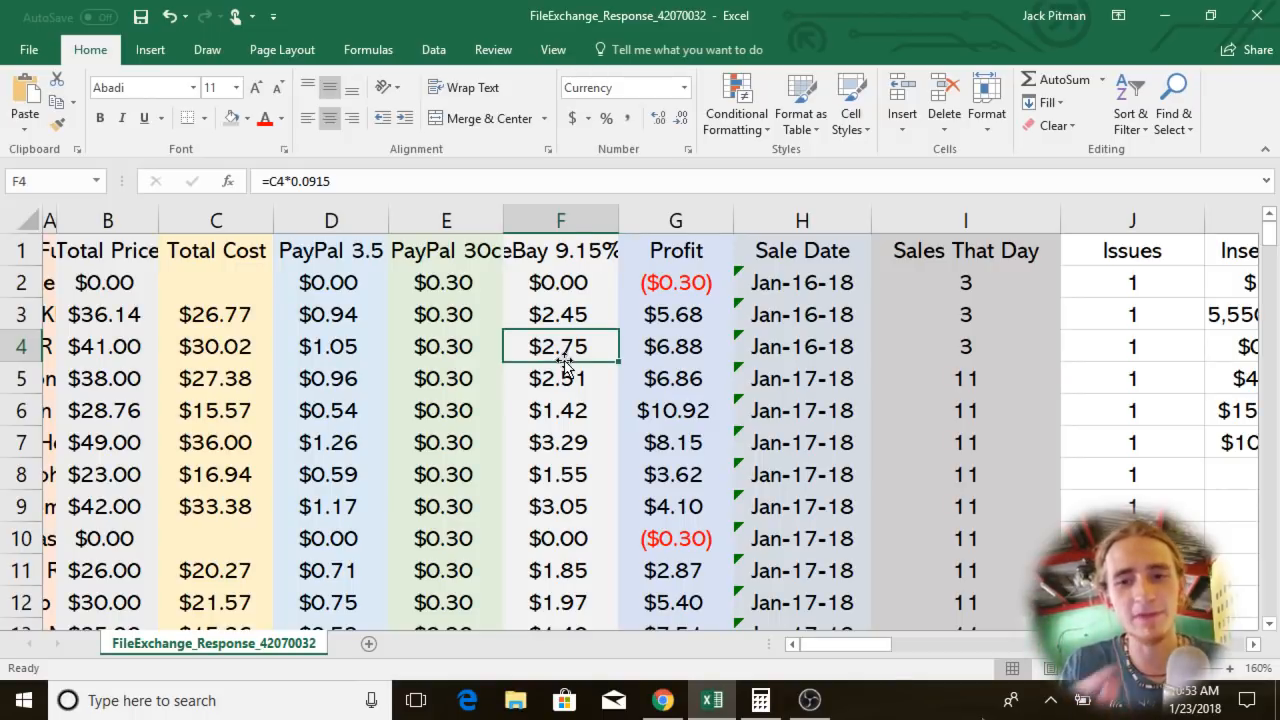
scroll(565, 365, "down", 1)
scroll(828, 310, "up", 1)
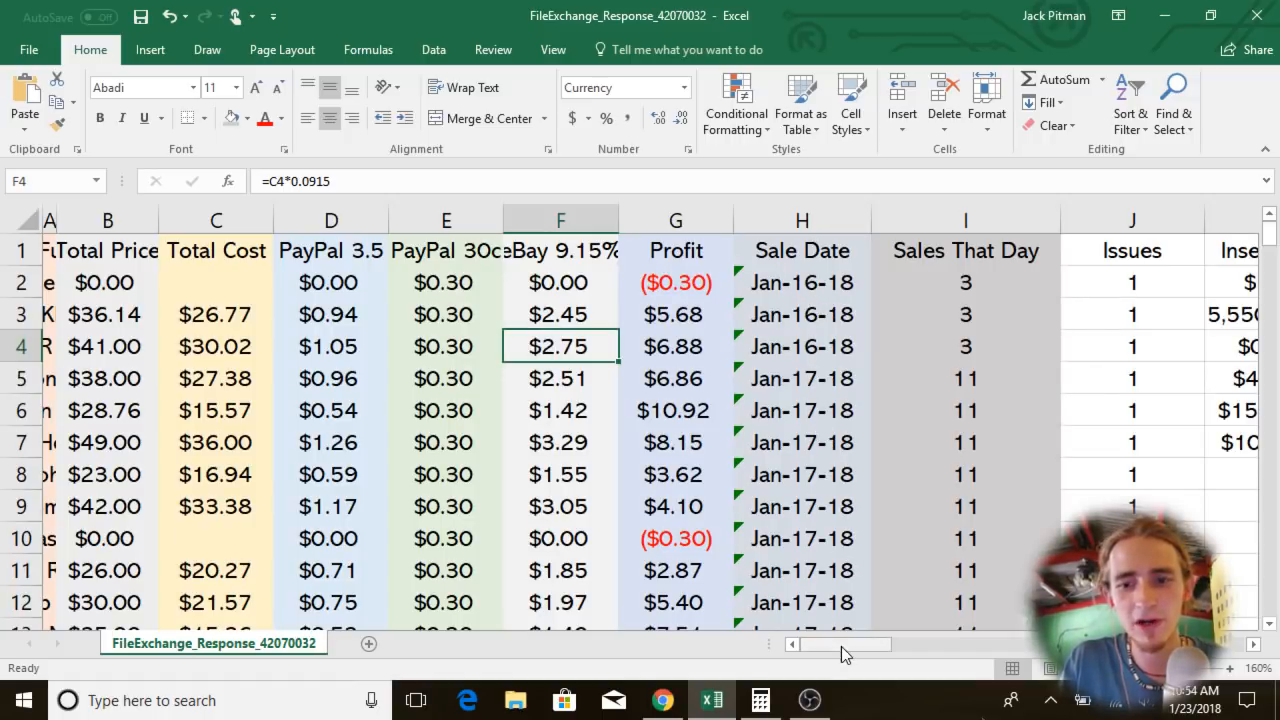
Check the profit sum formula in L2 and the Sale Date entry in H5.
mouse_move(845, 647)
left_mouse_down()
mouse_move(897, 638)
mouse_move(837, 654)
left_mouse_up()
left_click(849, 280)
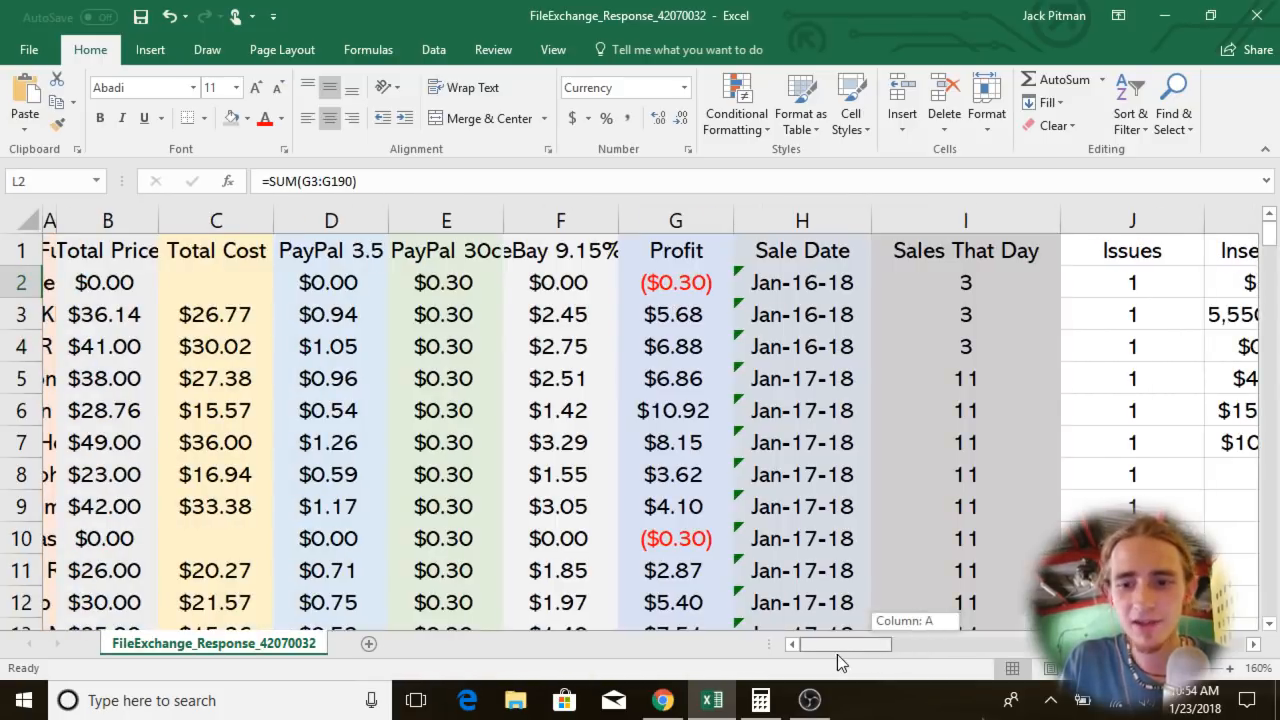
left_click(815, 380)
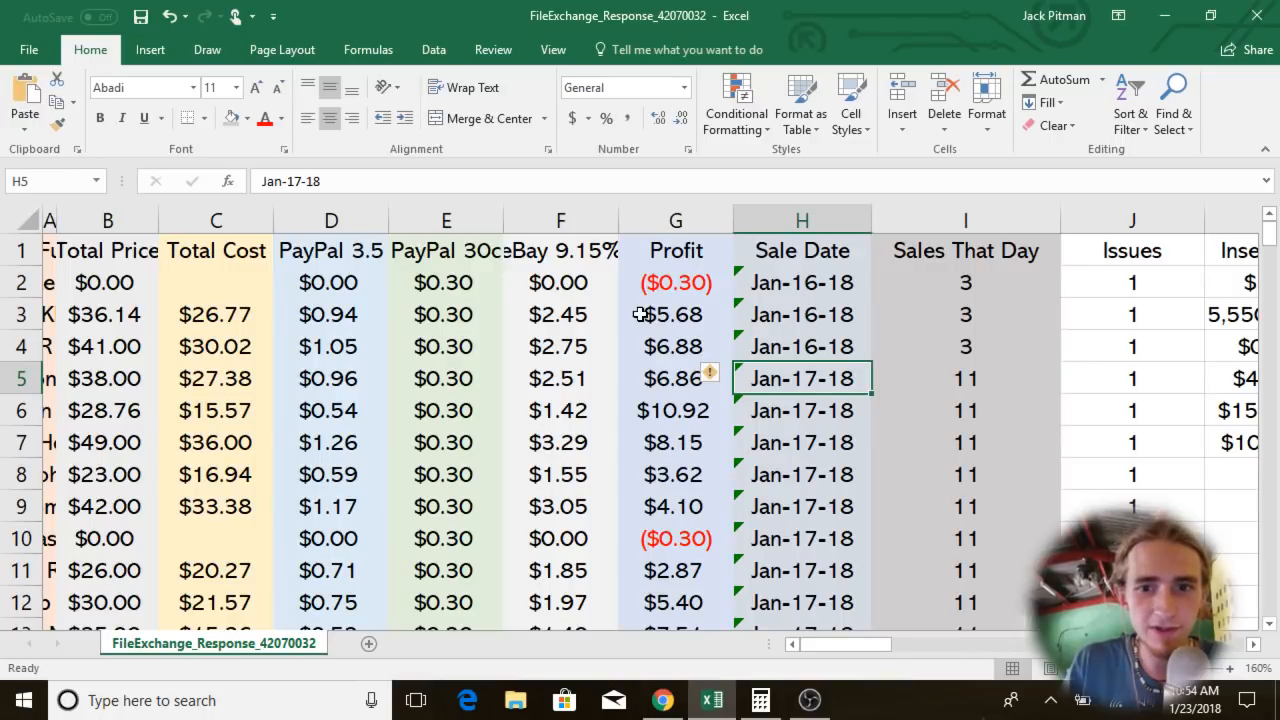
Find the first Jan-19-18 sale in row 41 and compare its Total Price in B41 with its Profit formula in G41.
scroll(640, 314, "down", 4)
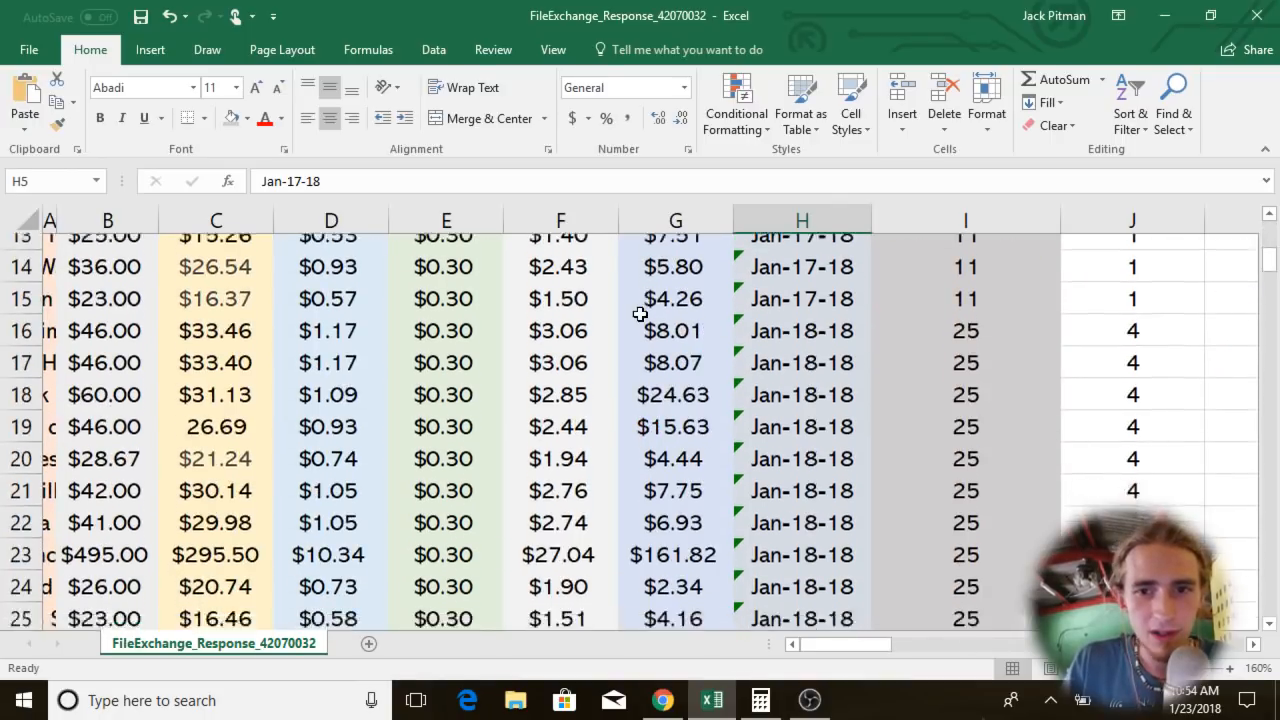
scroll(640, 314, "down", 3)
scroll(630, 340, "down", 2)
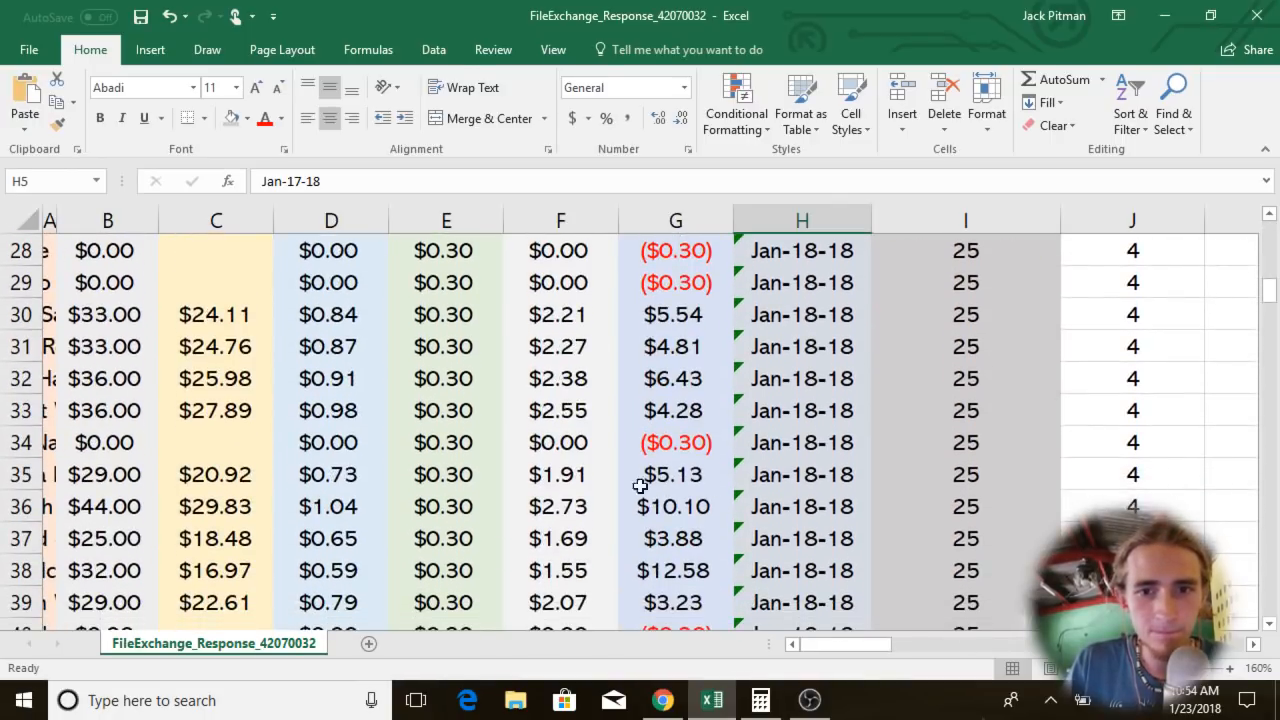
scroll(640, 486, "down", 3)
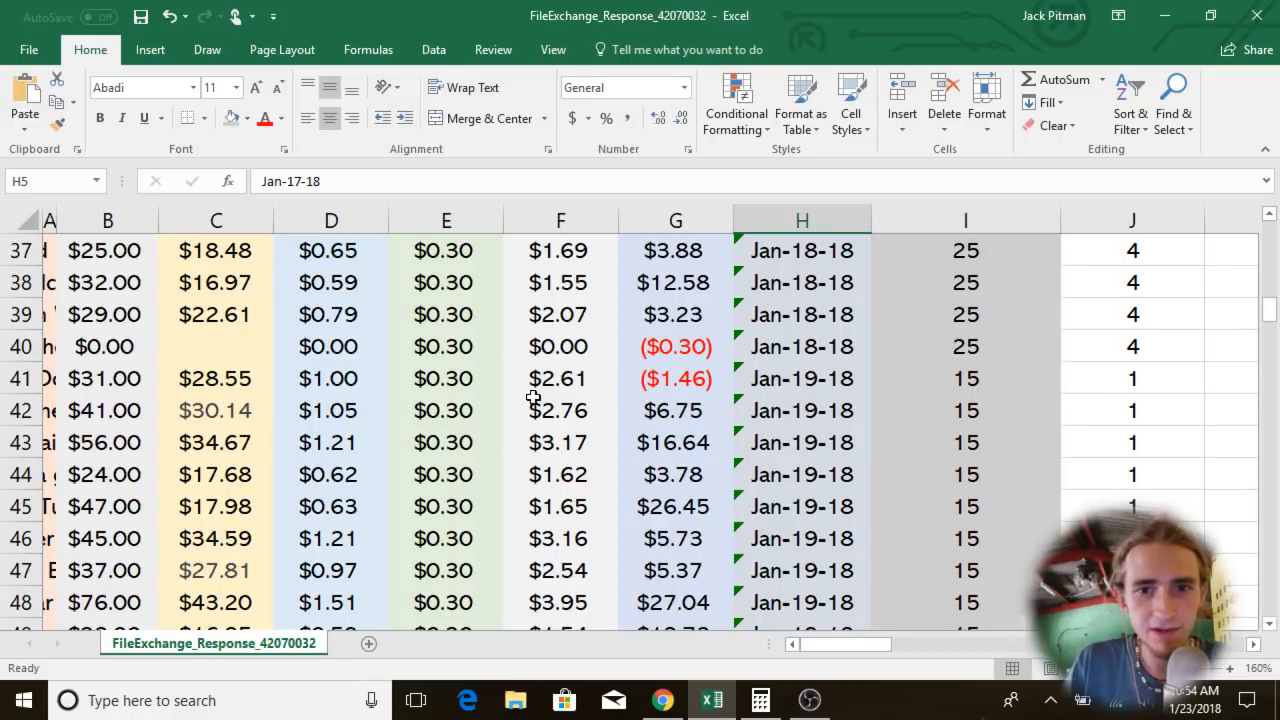
left_click(104, 386)
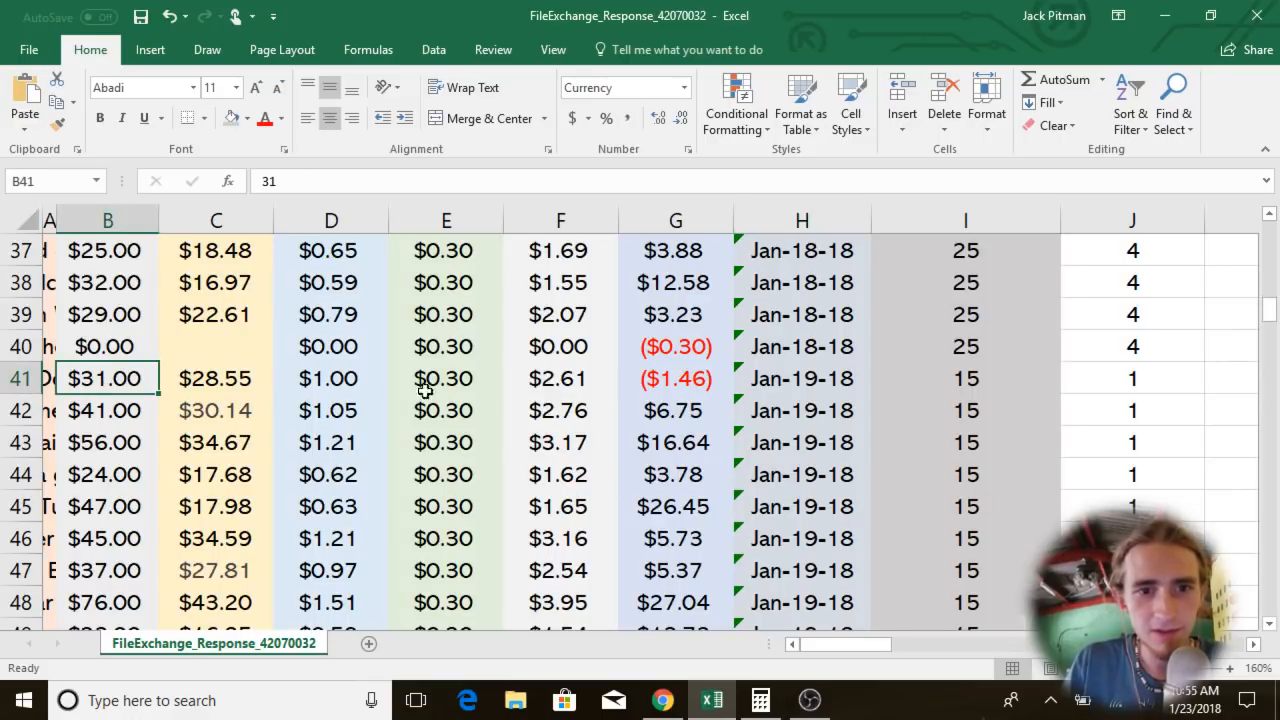
left_click(665, 389)
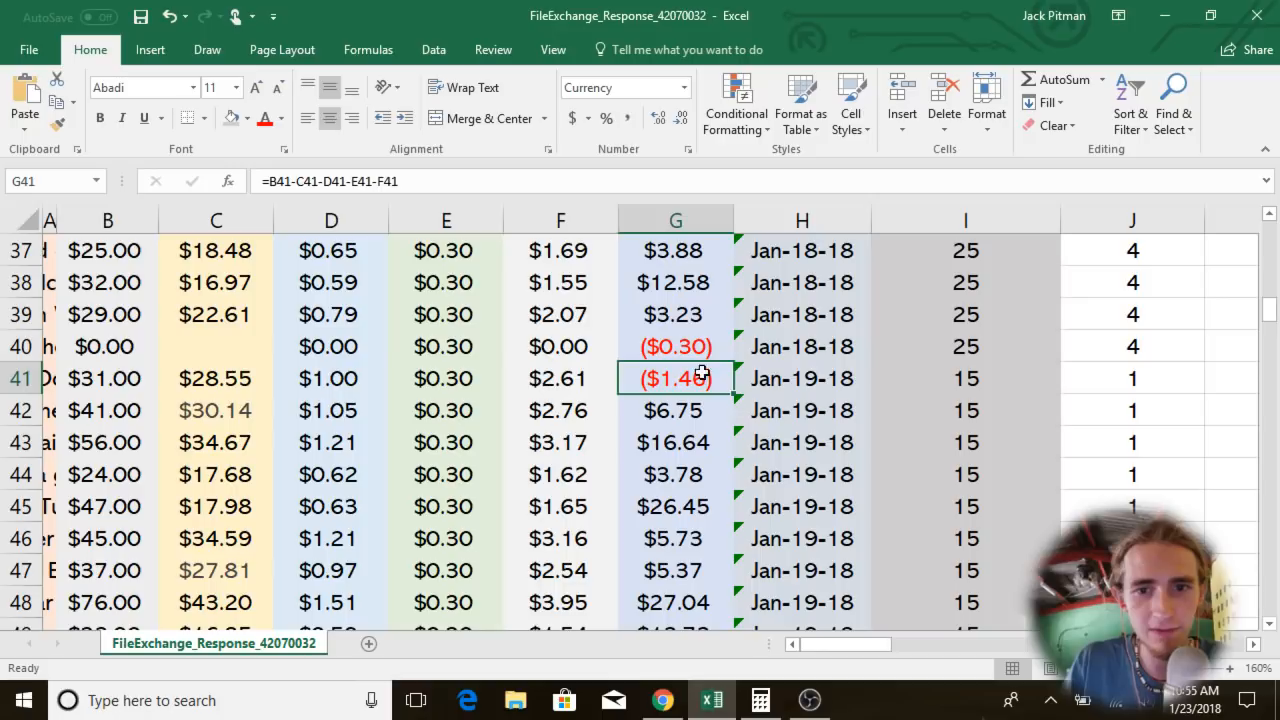
Scan the Profit entries below row 41 down to the Jan-22-18 sales for negative amounts.
scroll(702, 373, "down", 4)
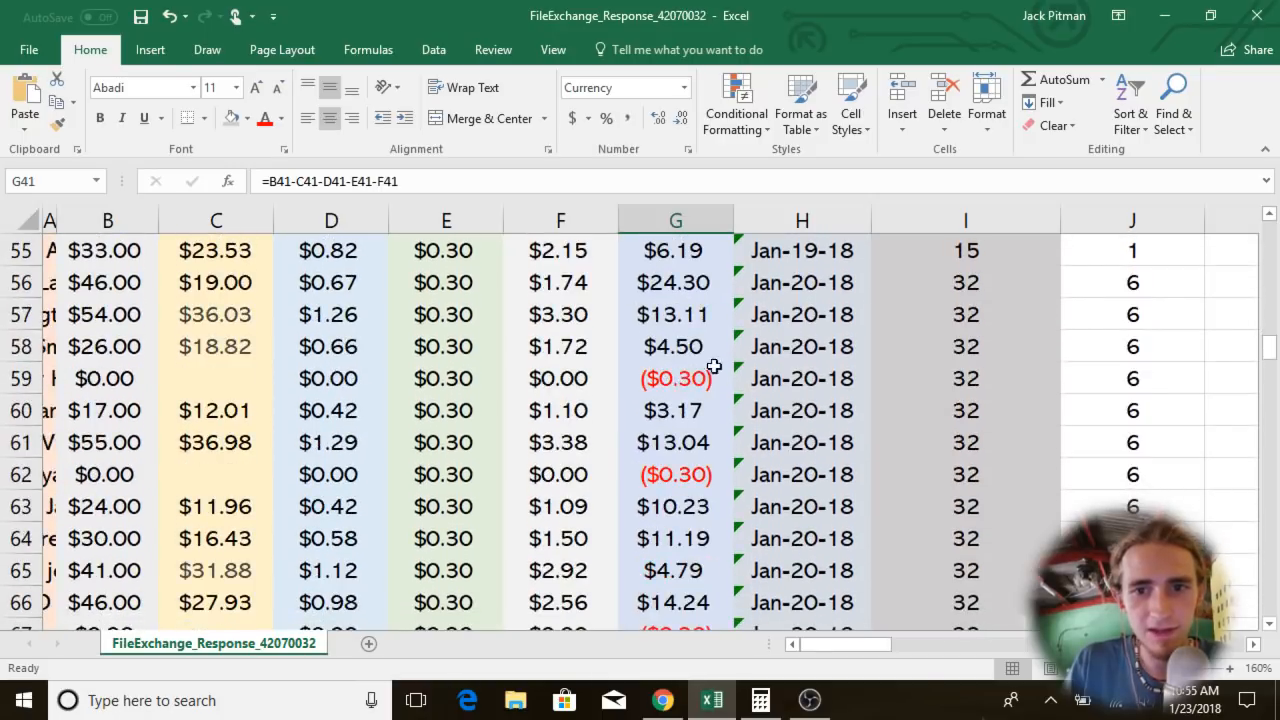
scroll(683, 383, "down", 4)
scroll(679, 384, "down", 8)
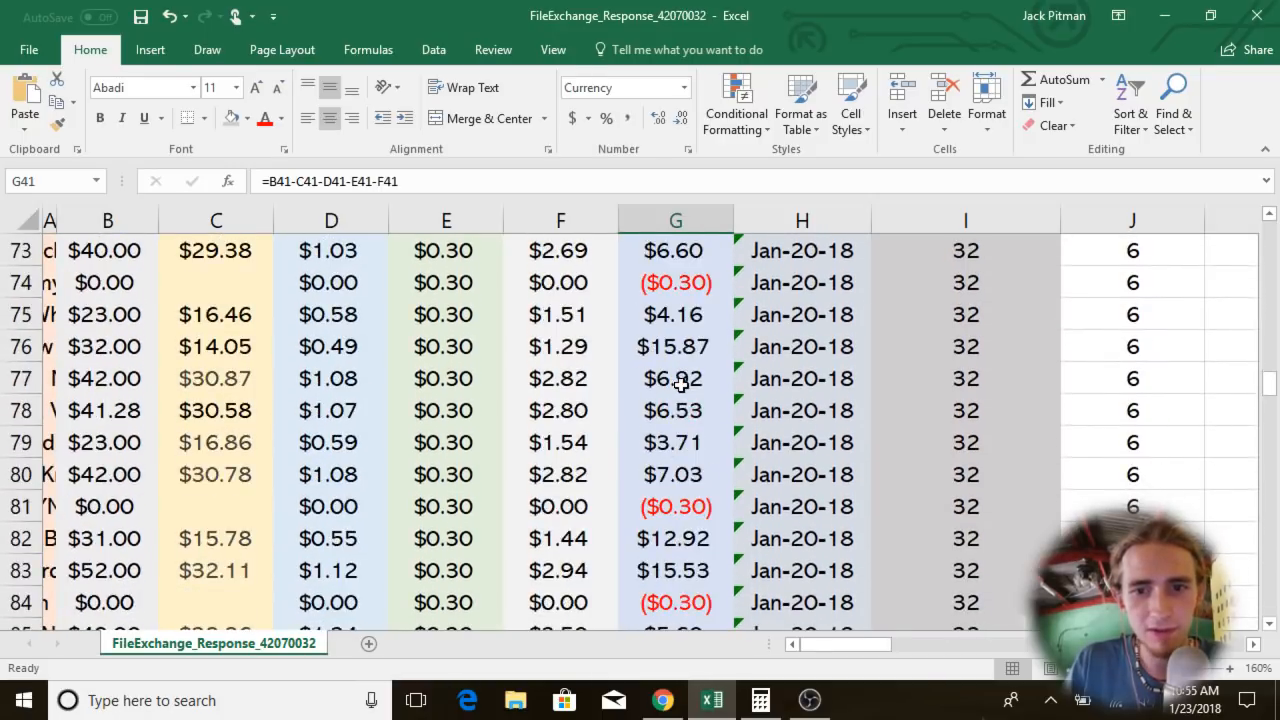
scroll(679, 384, "down", 5)
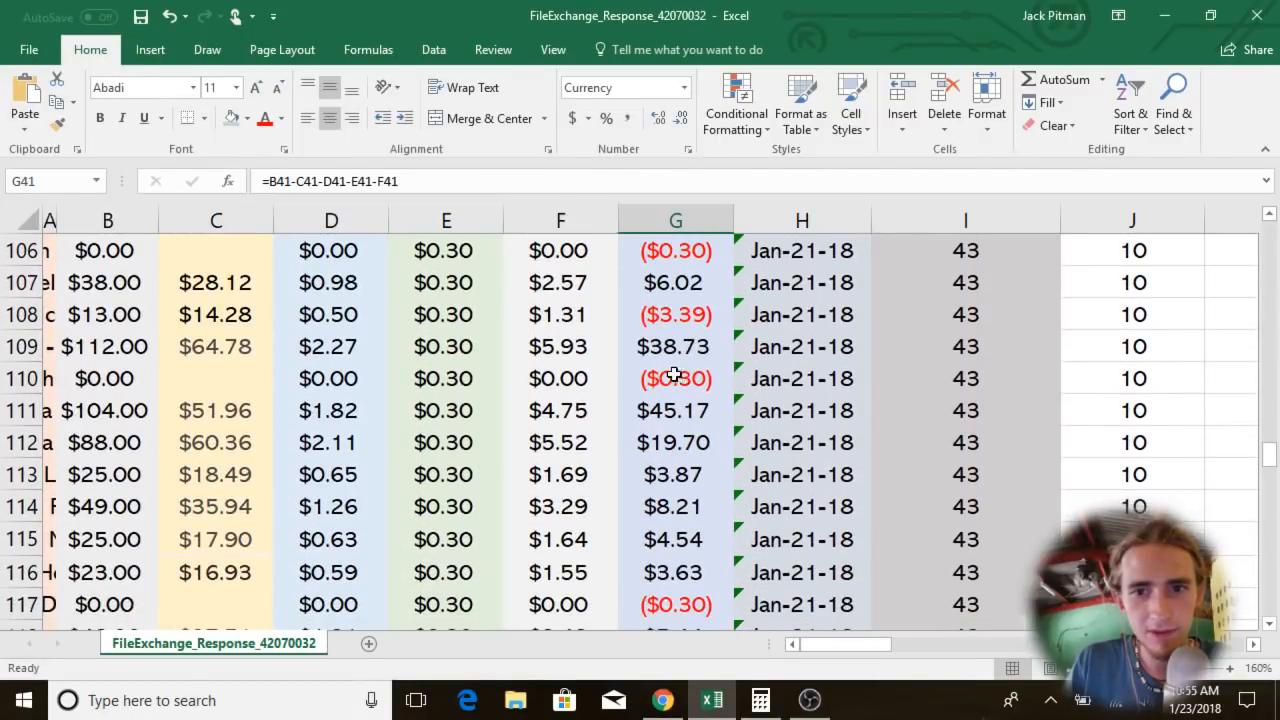
scroll(679, 384, "down", 5)
scroll(670, 357, "down", 5)
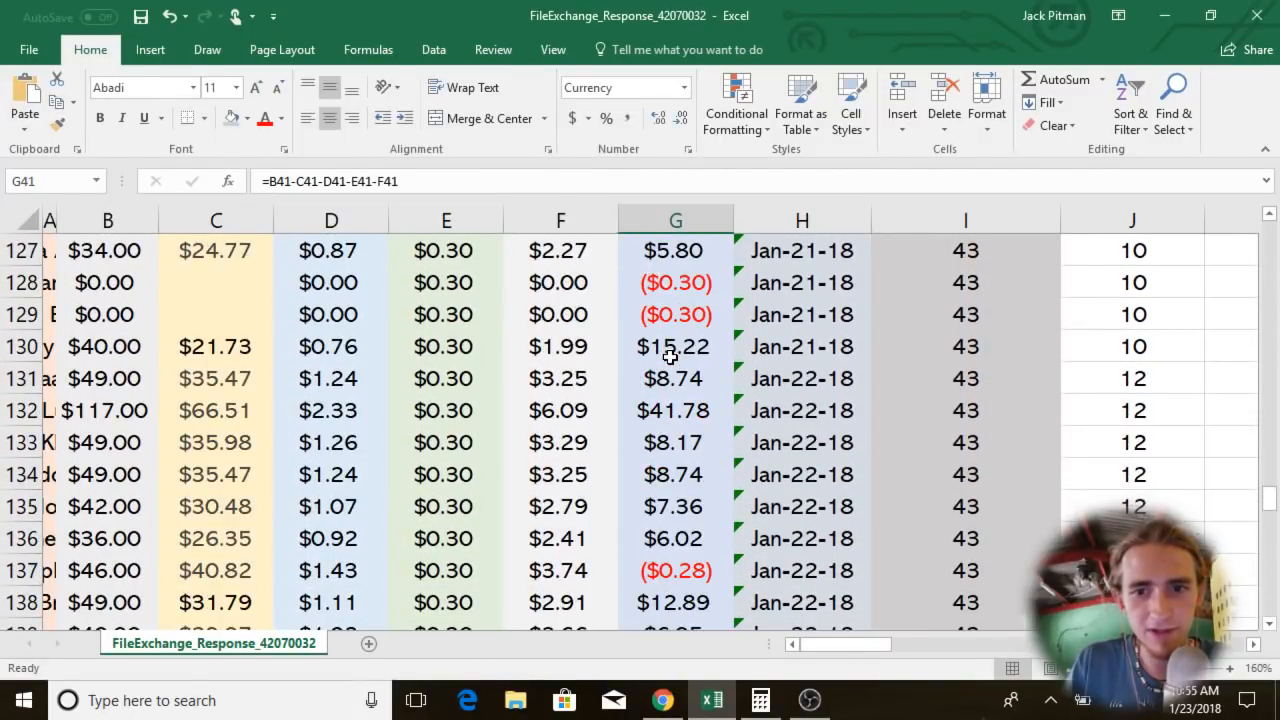
Go back to the Jan-21-18 sales and inspect the Profit formulas in G120, G121, G122 and G118.
scroll(641, 490, "up", 6)
scroll(640, 490, "up", 1)
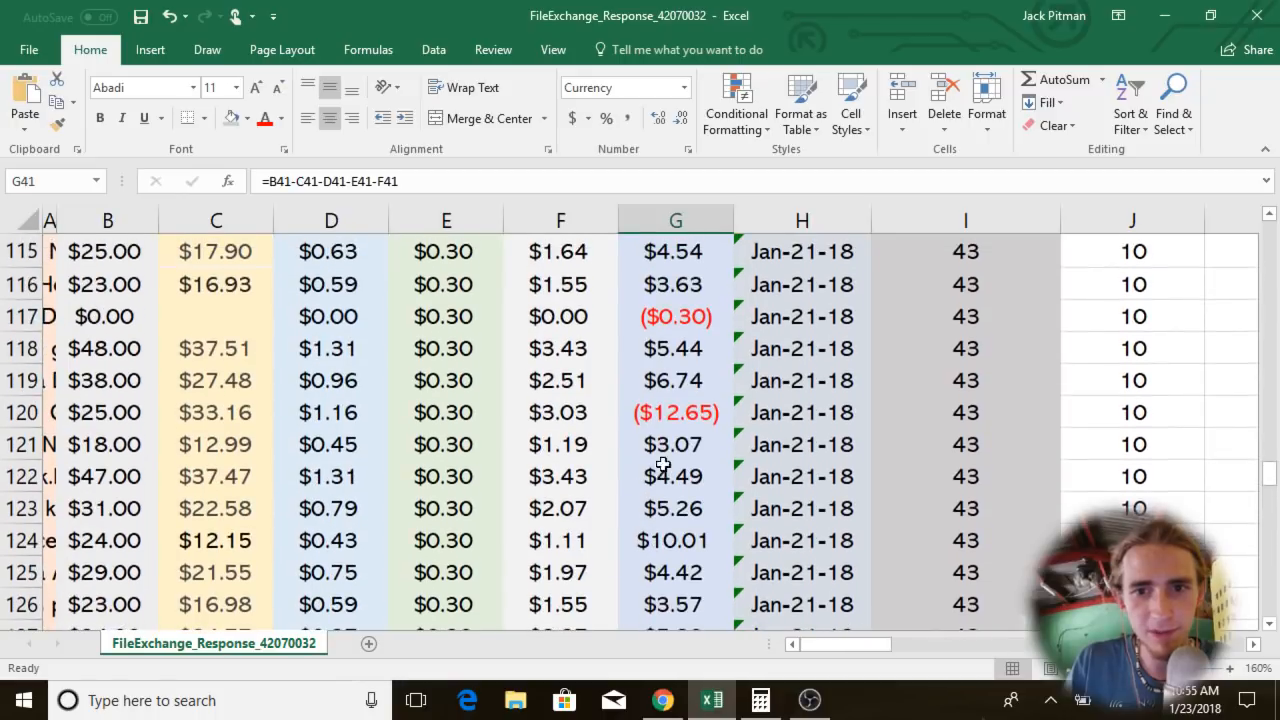
left_click(658, 418)
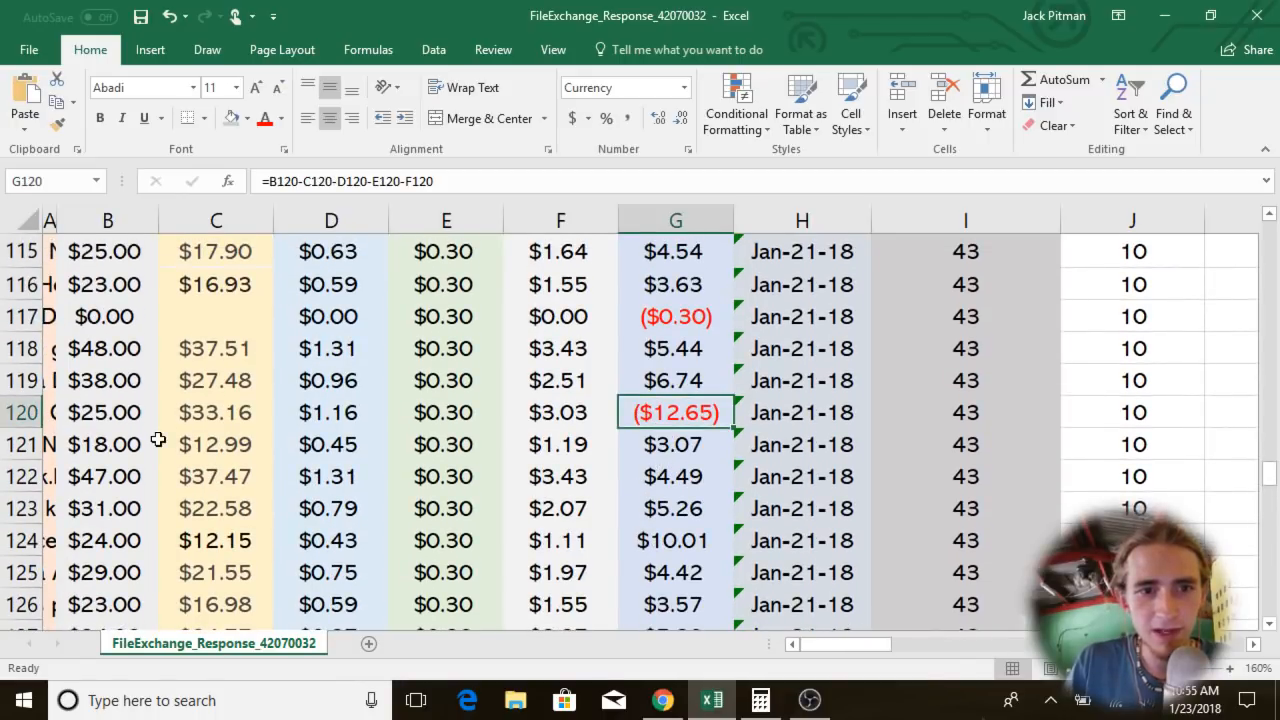
left_click(682, 443)
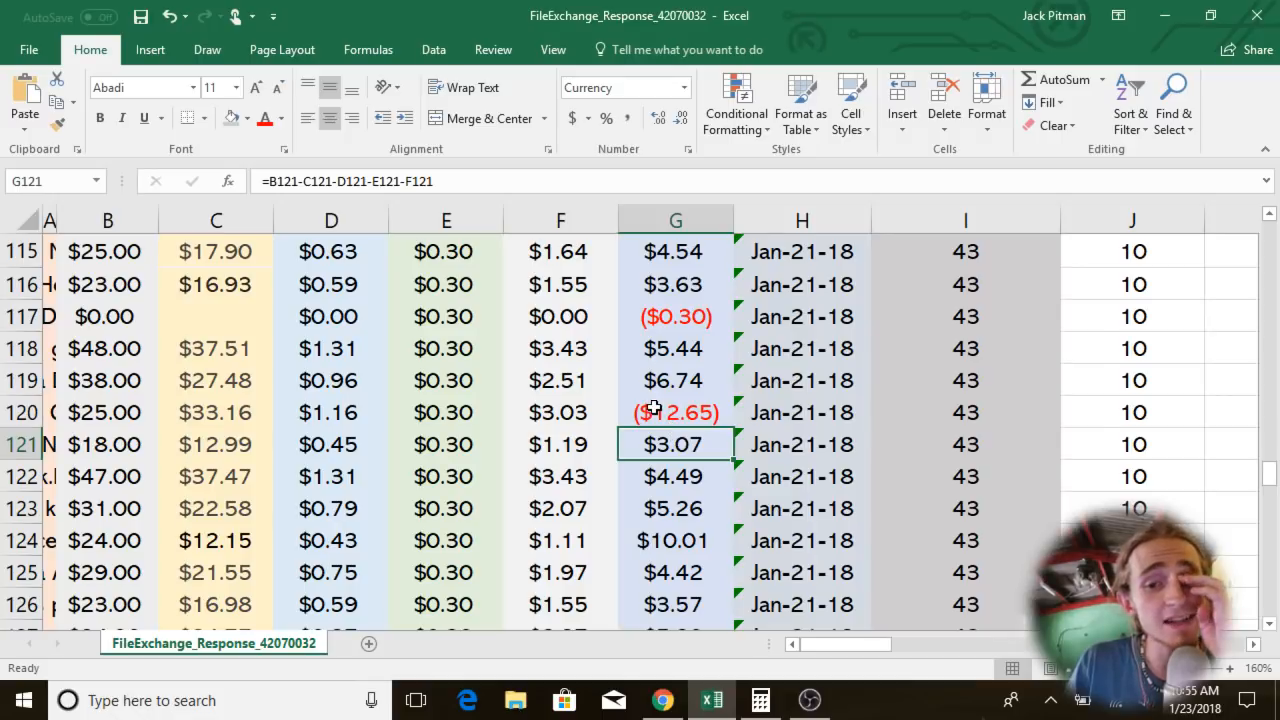
left_click(692, 474)
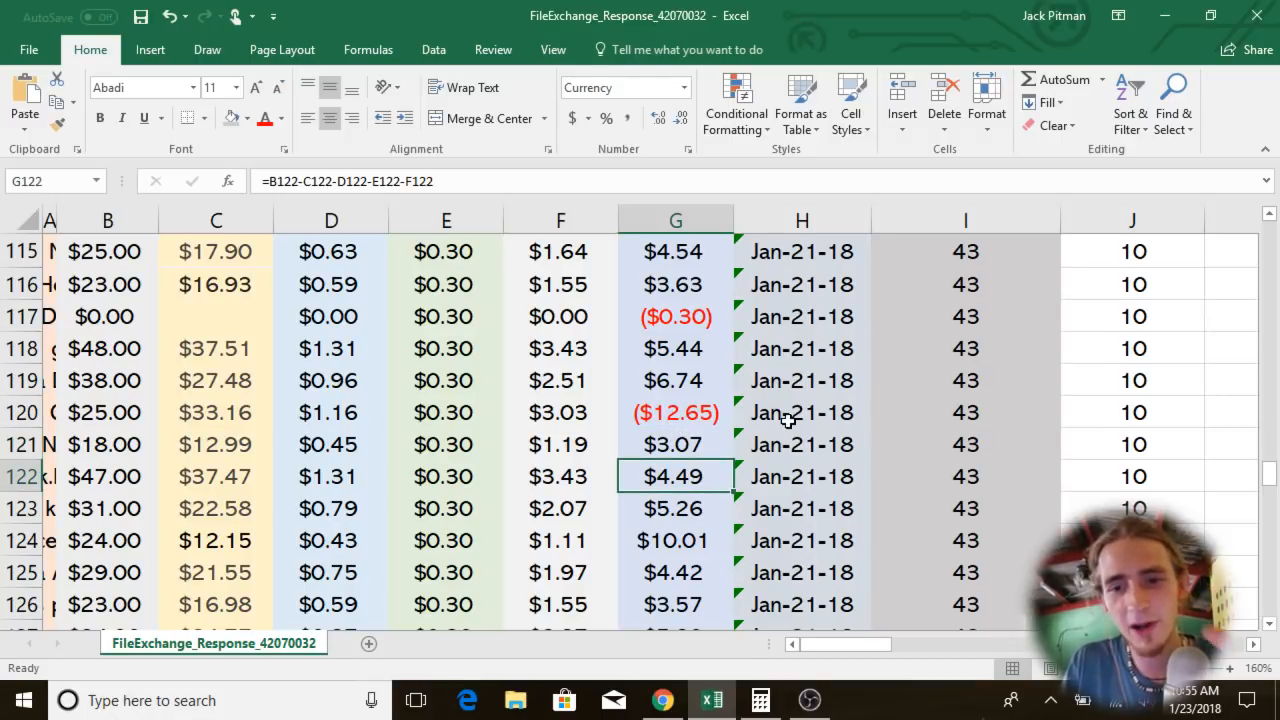
left_click(696, 356)
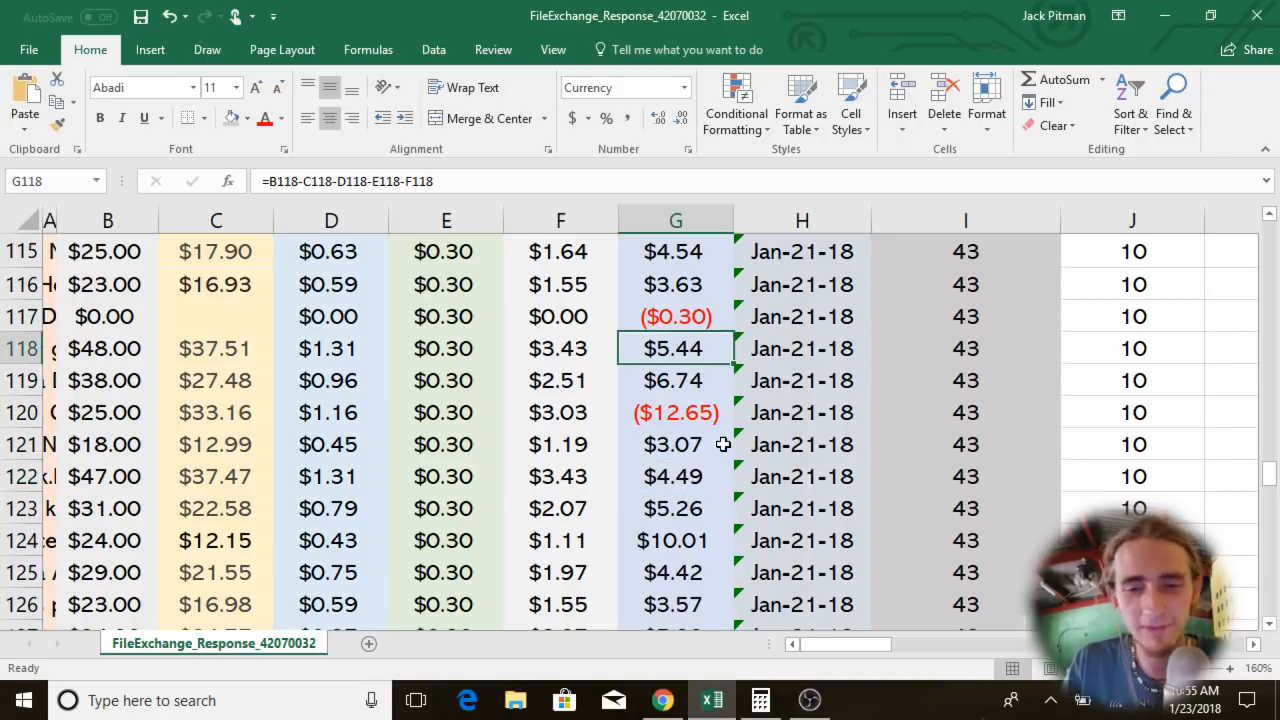
Look over the Jan-22-18 sales, then return to the start of the sheet and check the Profit entries in G3 and G5.
scroll(725, 443, "down", 4)
scroll(723, 443, "down", 1)
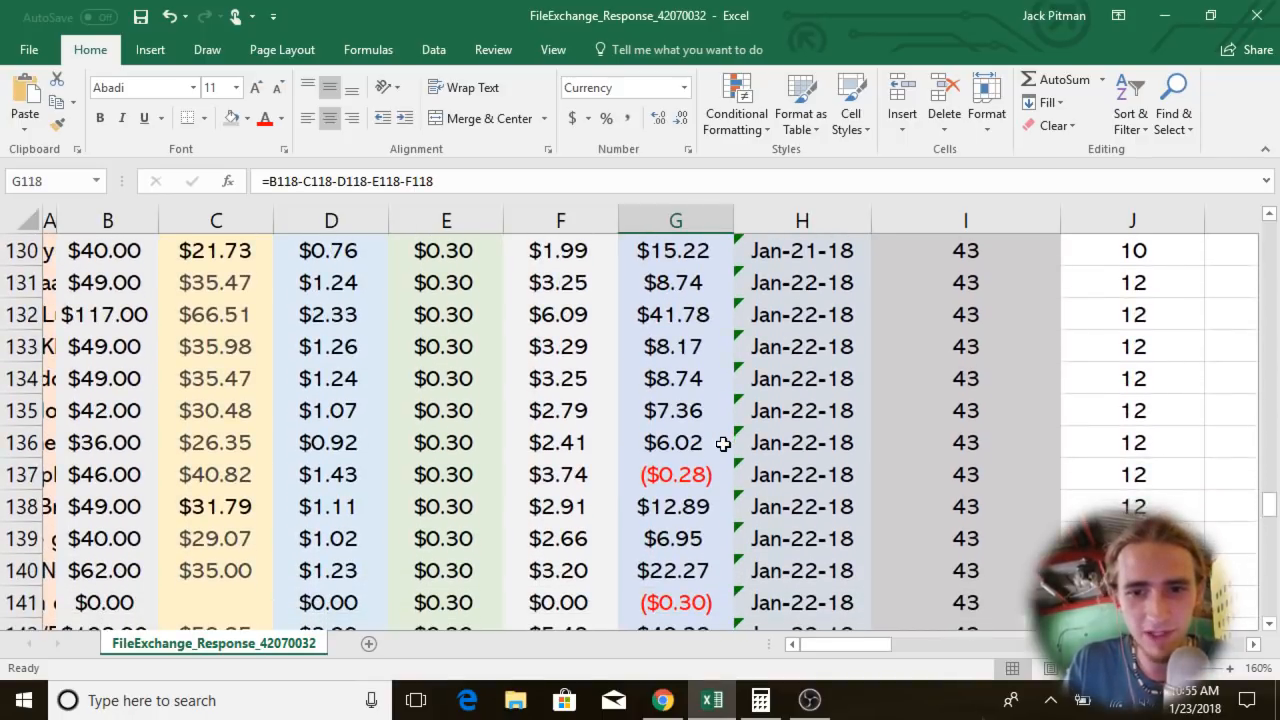
scroll(723, 443, "up", 20)
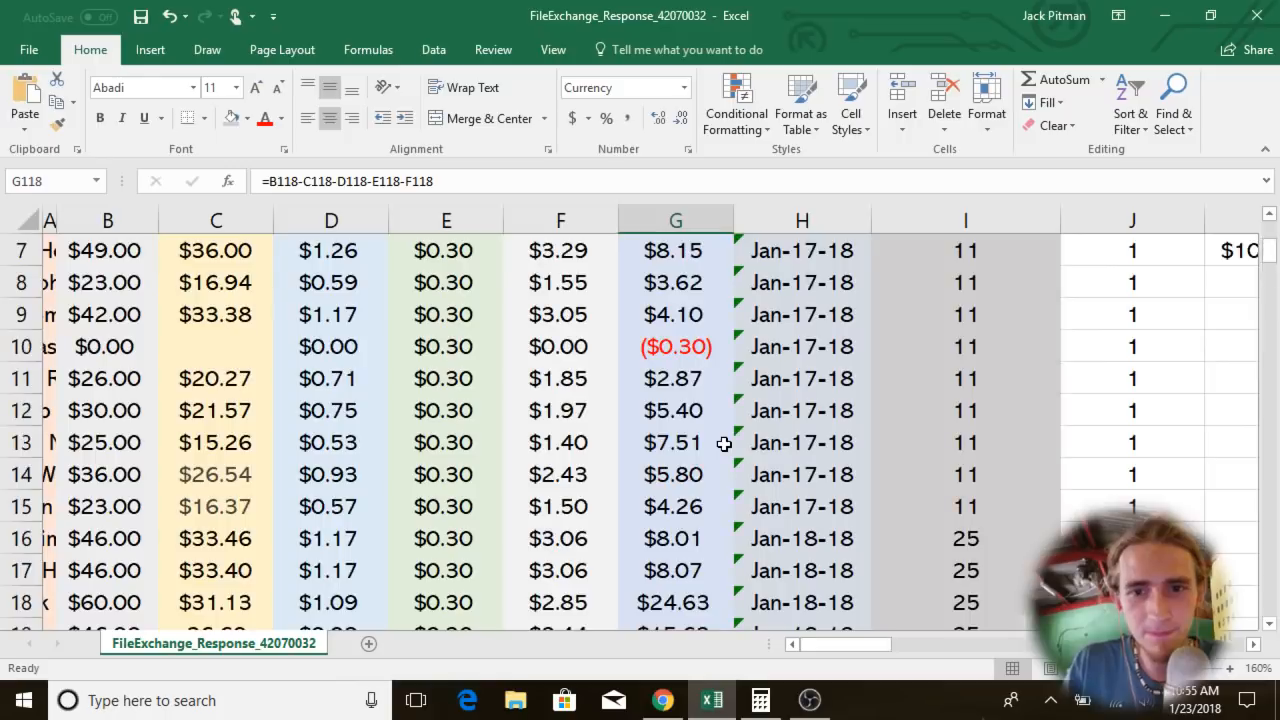
scroll(724, 443, "up", 2)
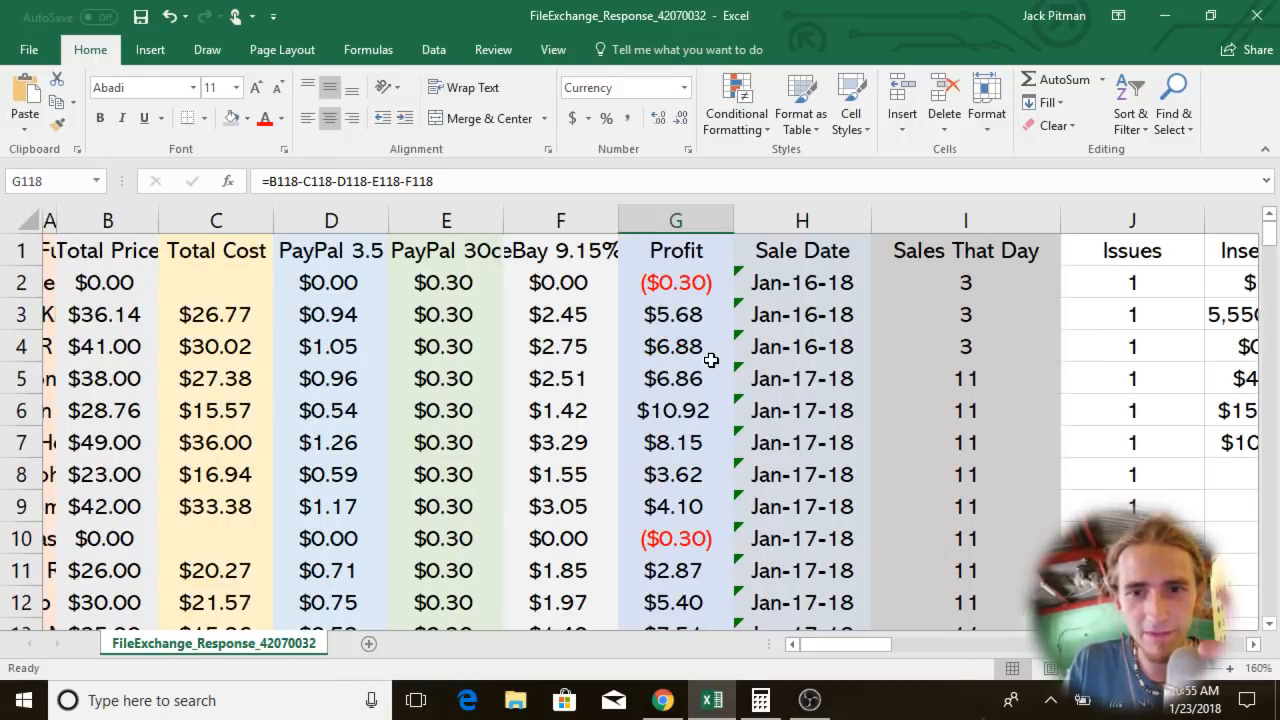
left_click(690, 316)
left_click(705, 377)
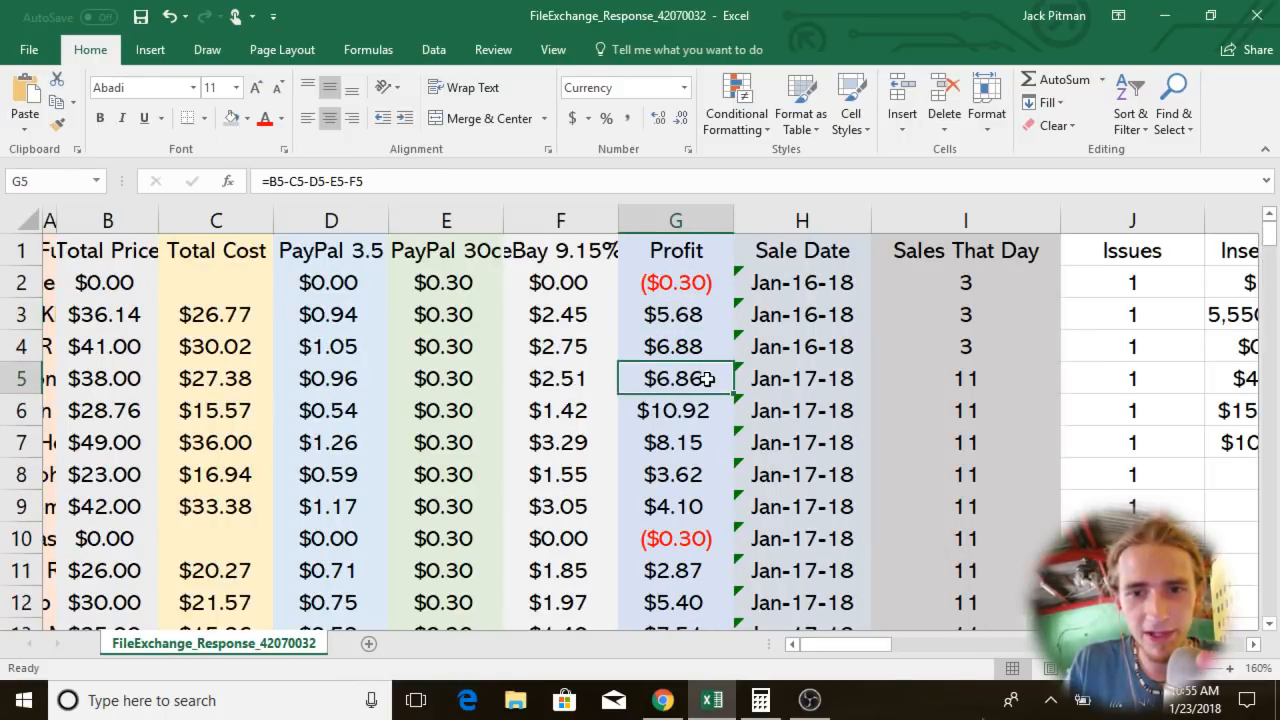
Find the $495.00 sale in row 23 and examine its Profit formula in G23.
scroll(706, 378, "down", 3)
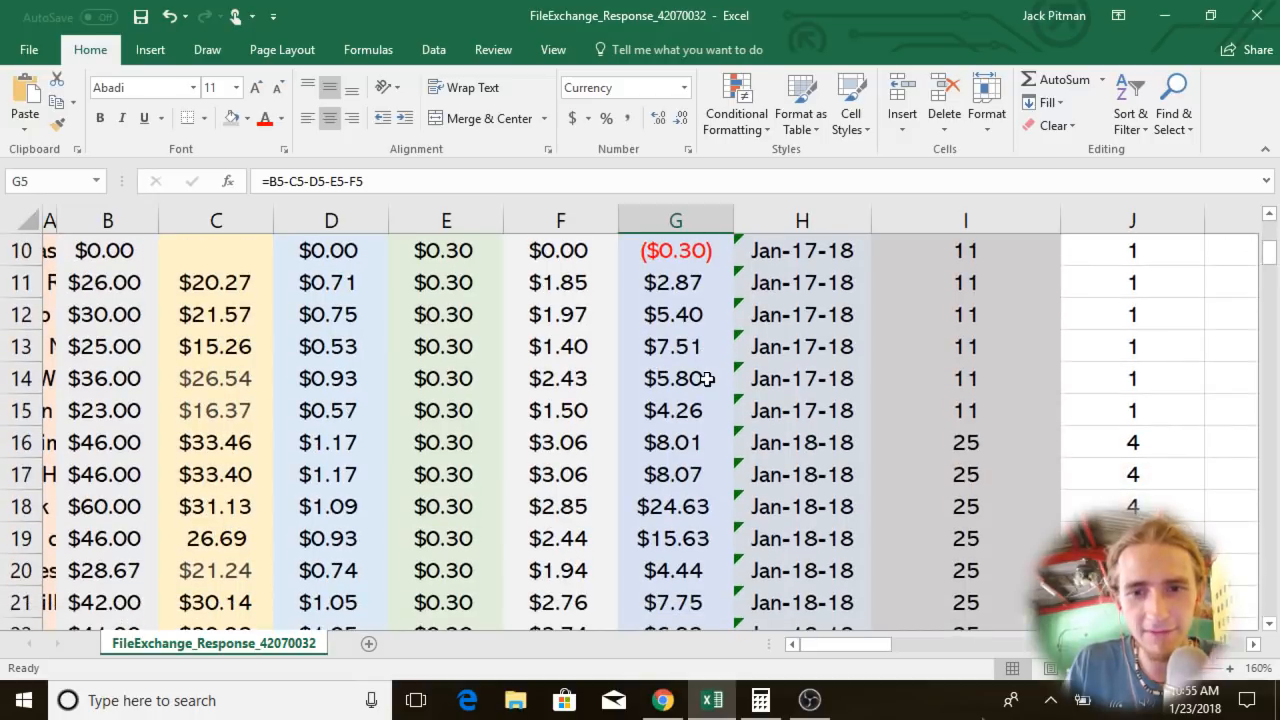
scroll(706, 378, "down", 2)
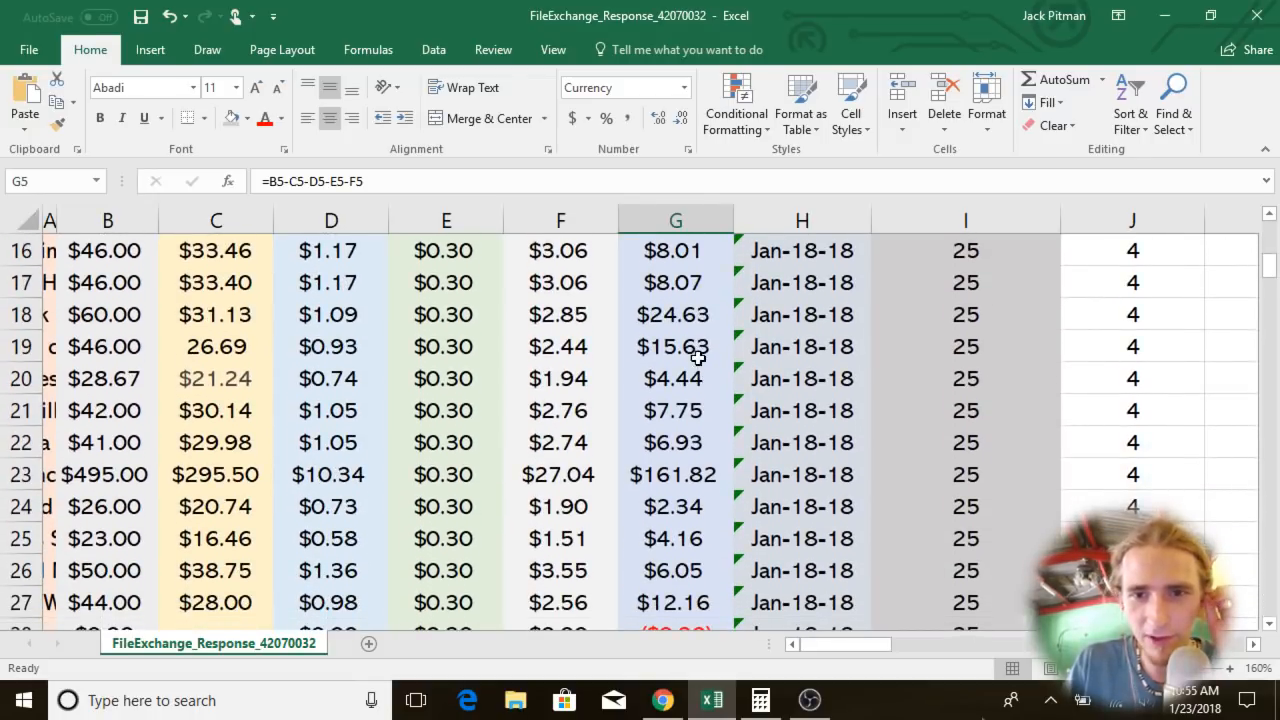
left_click(694, 473)
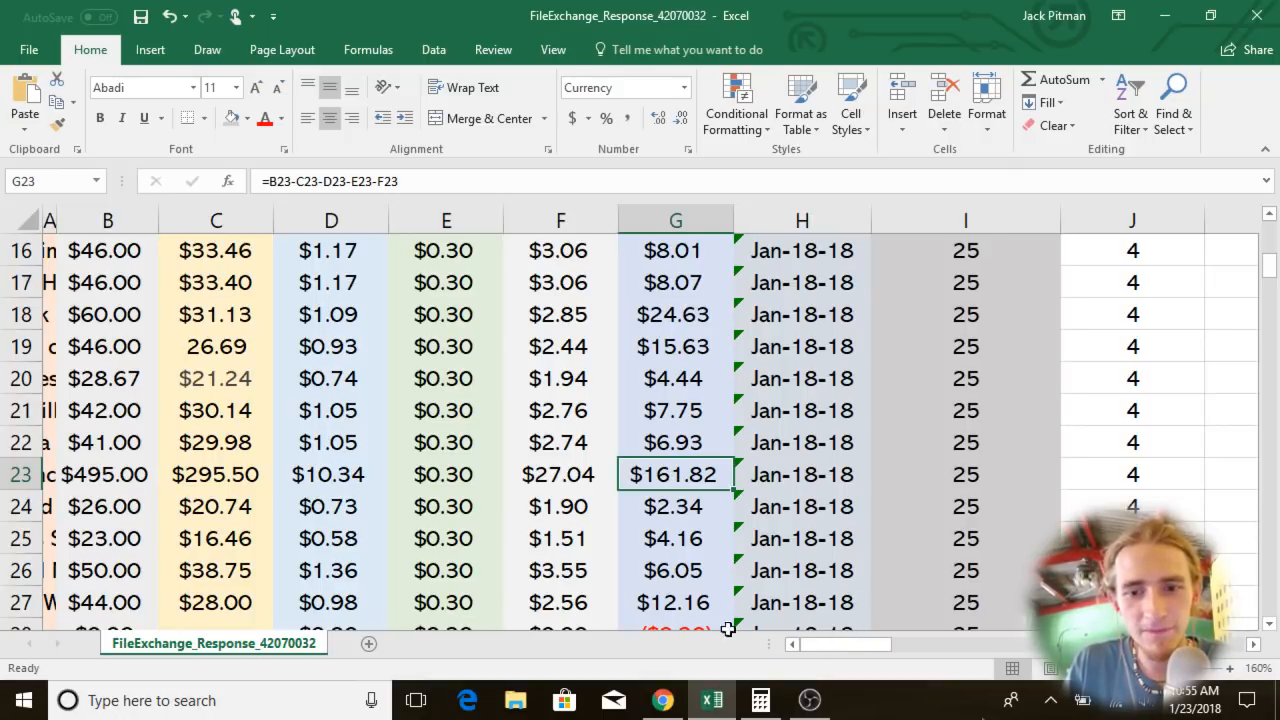
Switch to Calculator, multiply 15 by 6, and return to the Excel sheet.
left_click(761, 700)
left_click(559, 527)
left_click(637, 474)
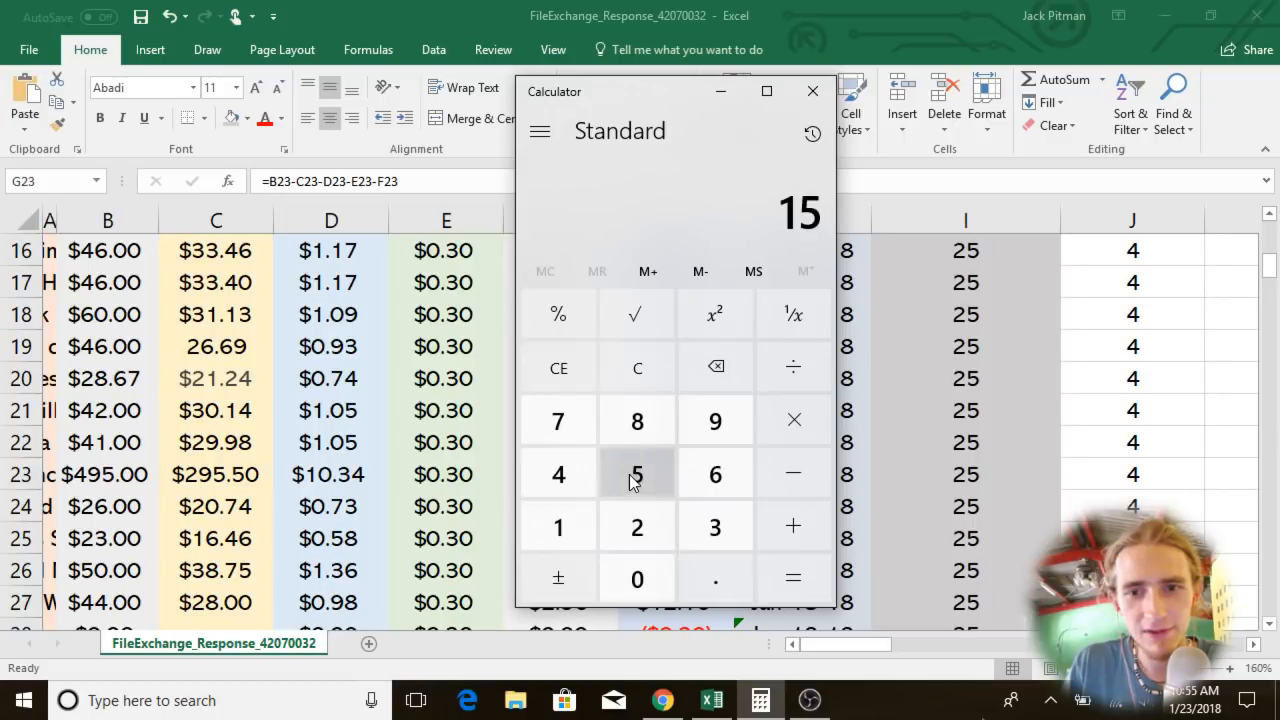
left_click(797, 427)
left_click(716, 472)
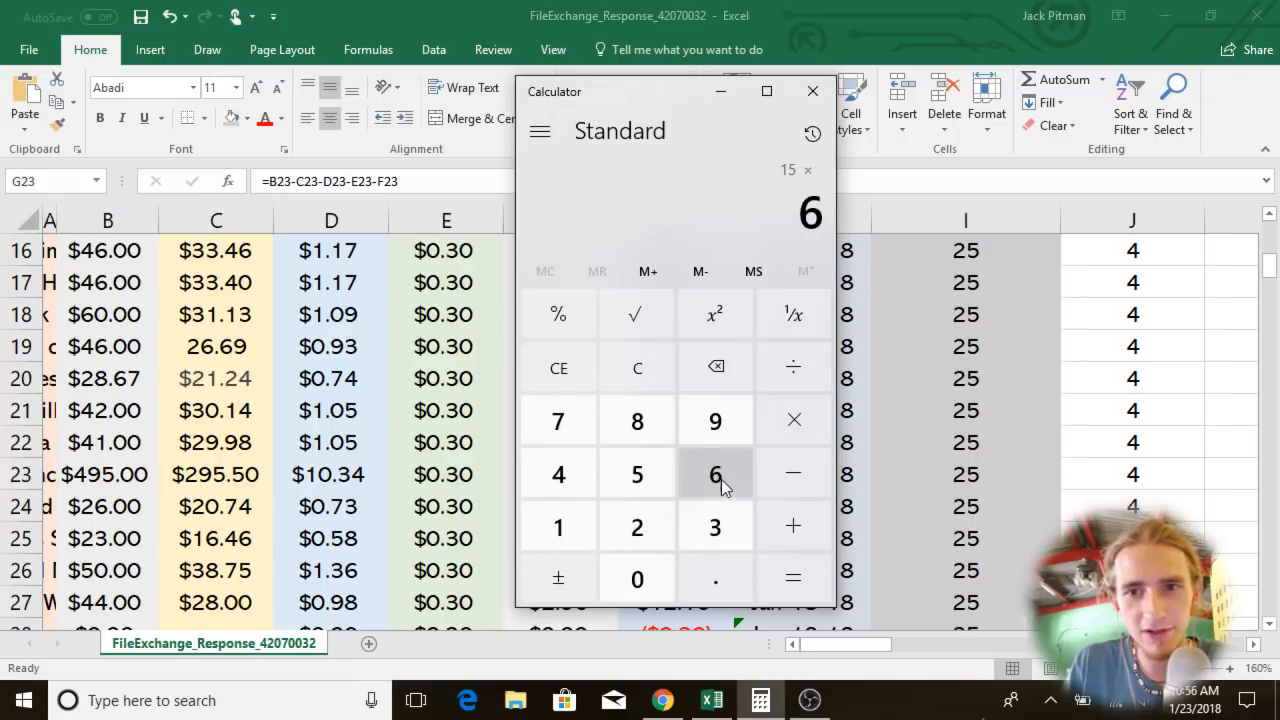
left_click(796, 570)
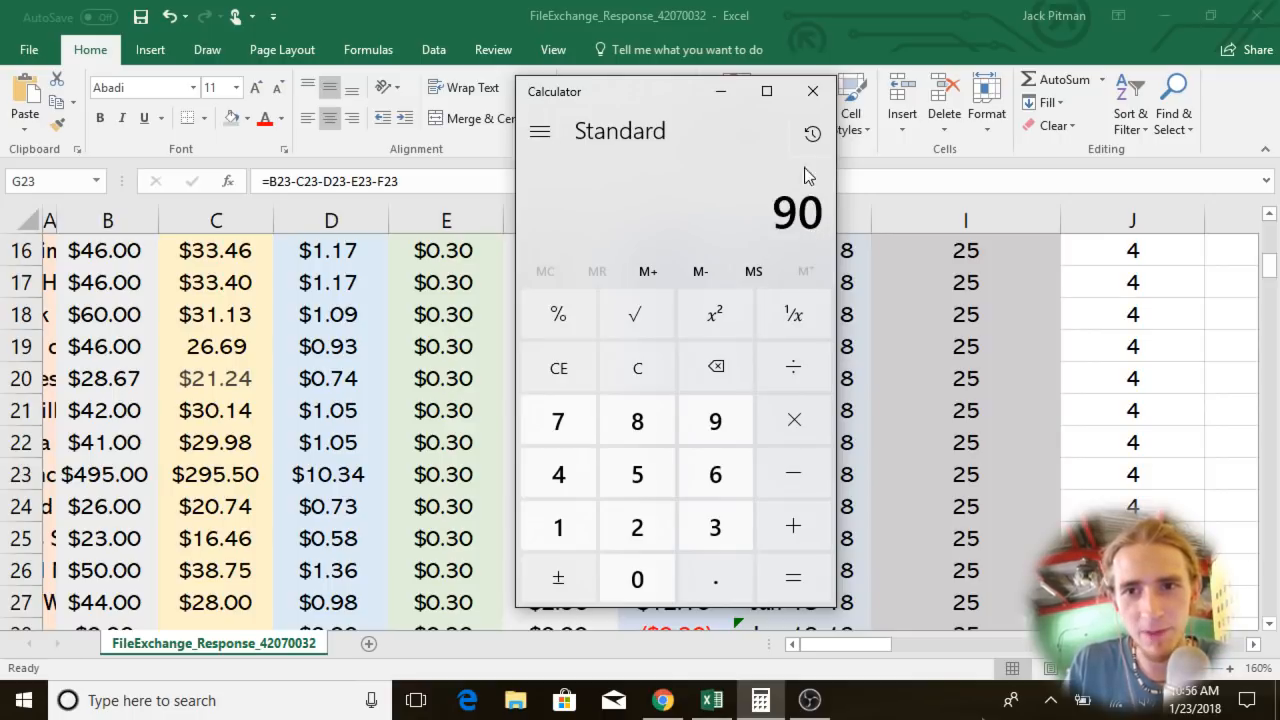
left_click(860, 219)
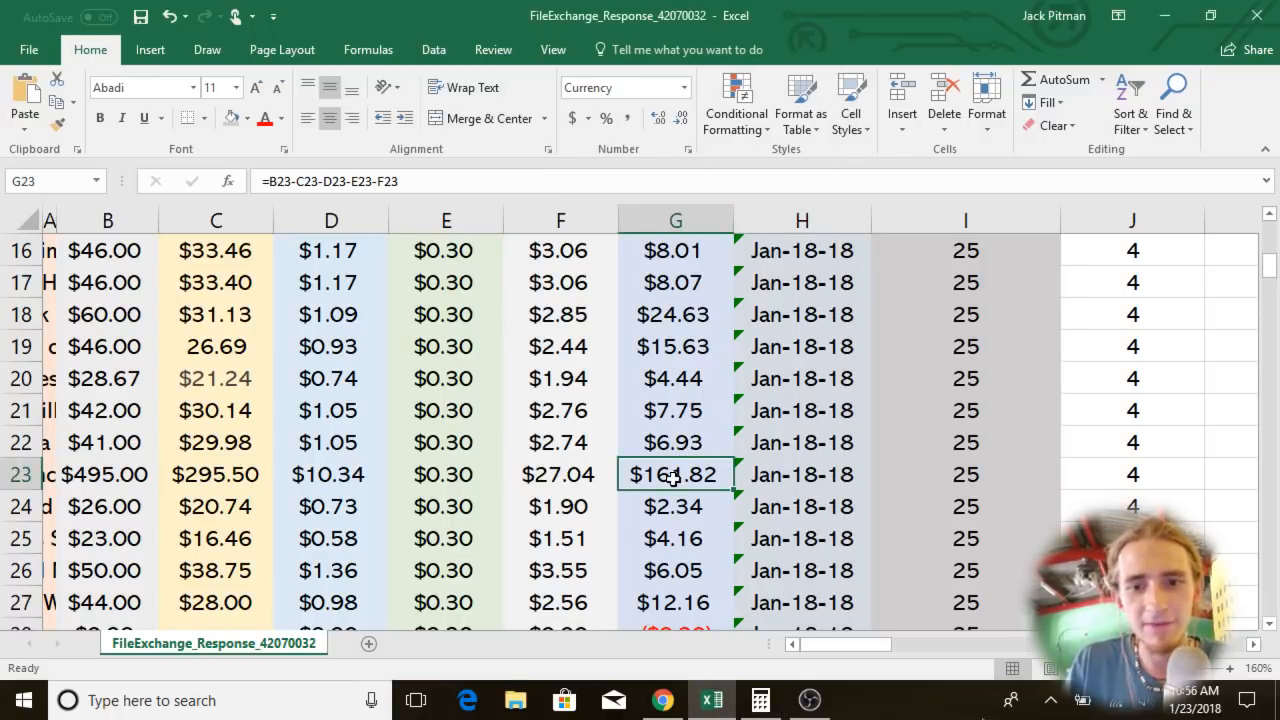
Examine the $495.00 sale in row 23 through its eBay fee in F23 and Profit in G23, comparing it with G22 and G19.
left_click(592, 476)
left_click(644, 470)
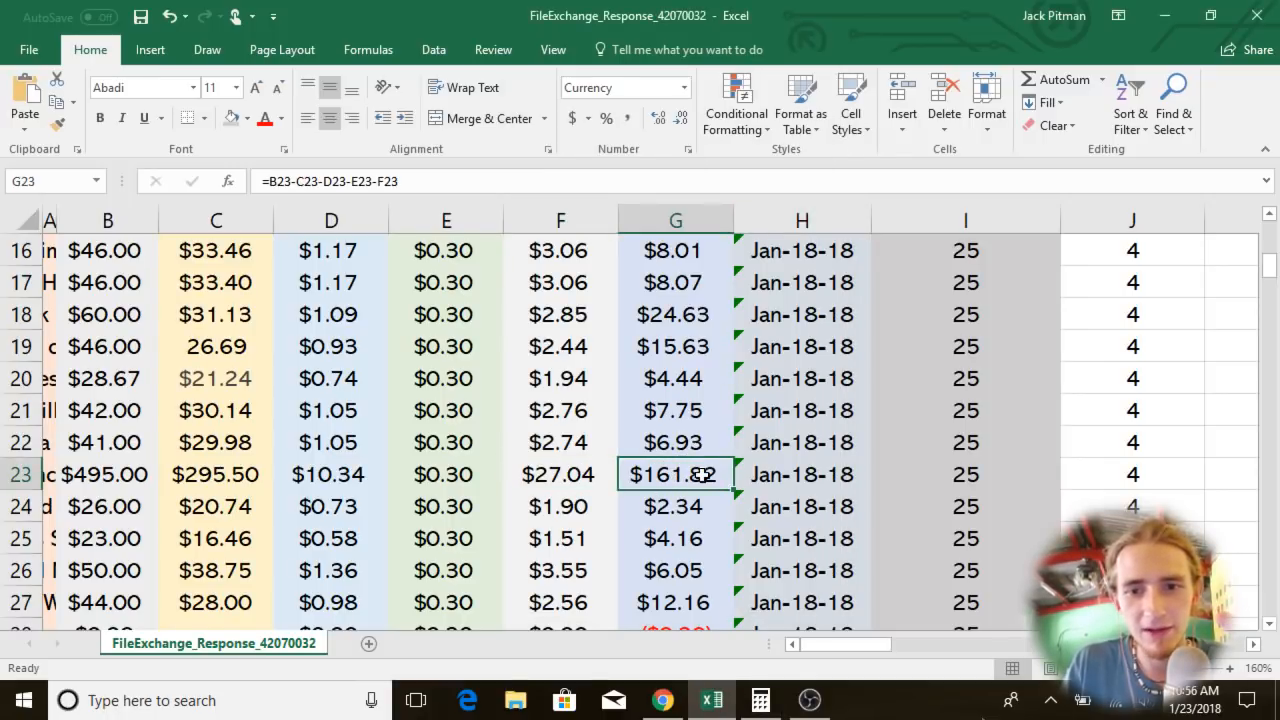
left_click(557, 472)
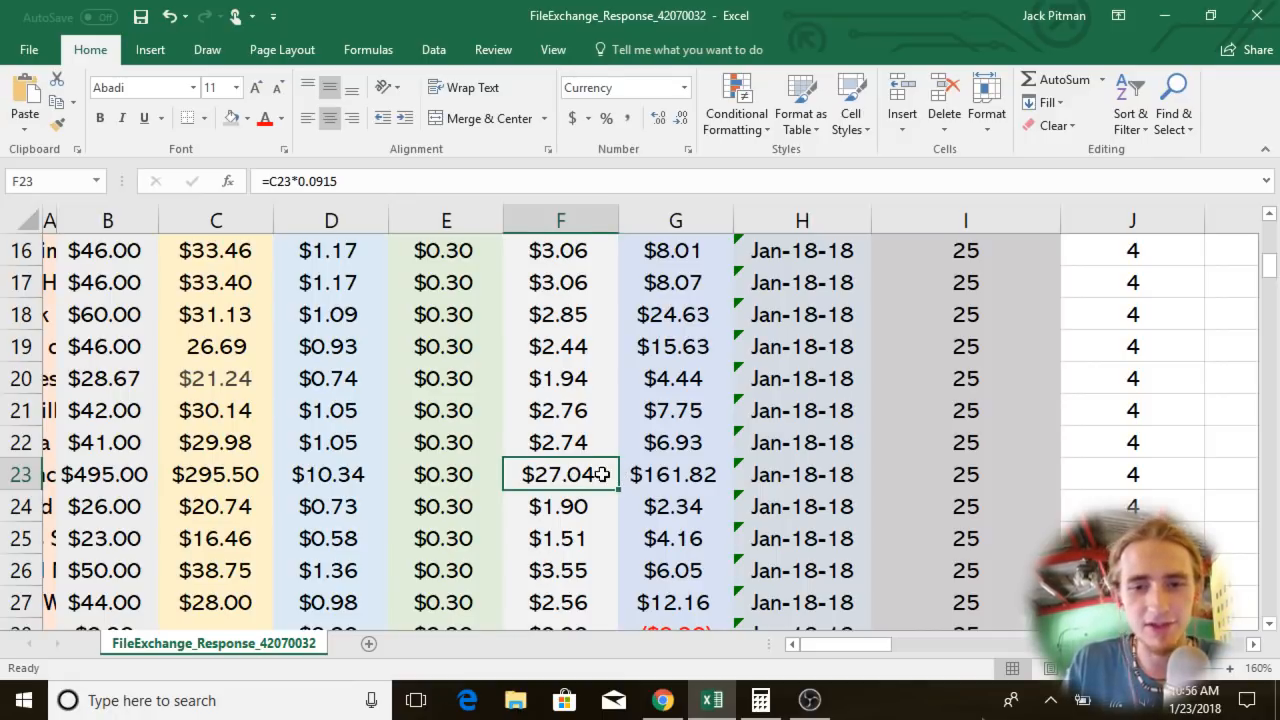
left_click(662, 447)
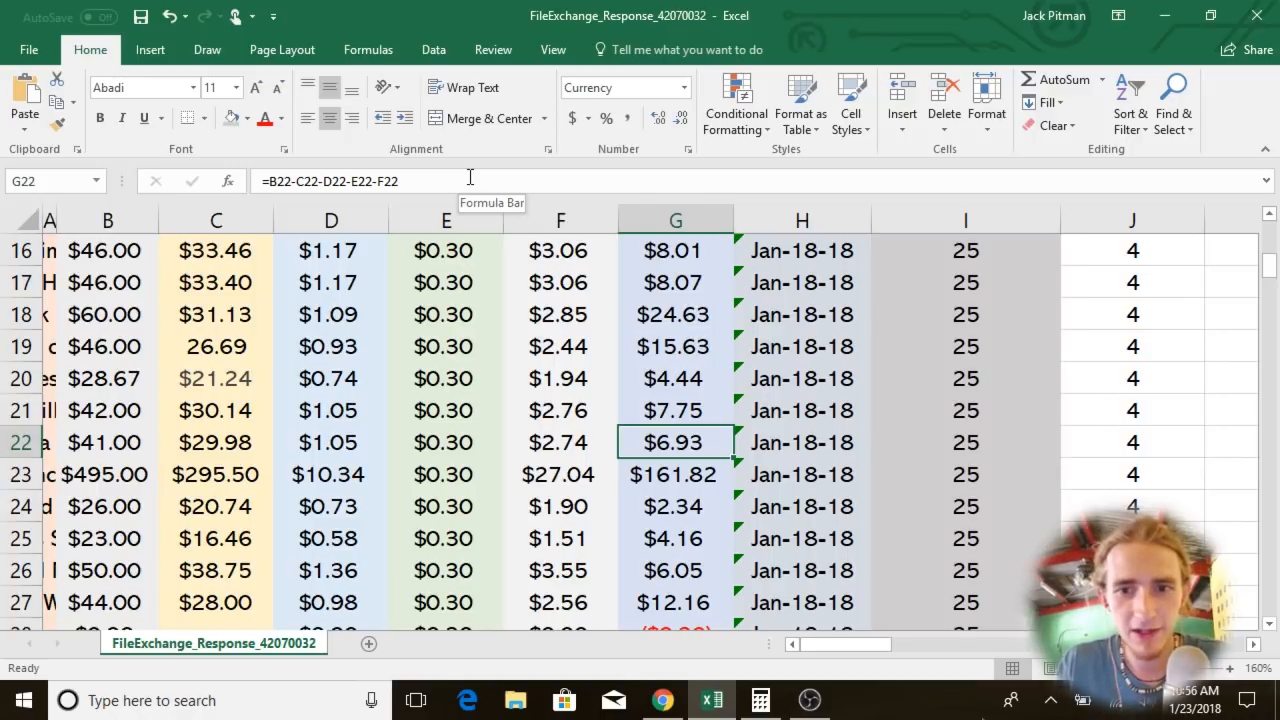
left_click(672, 338)
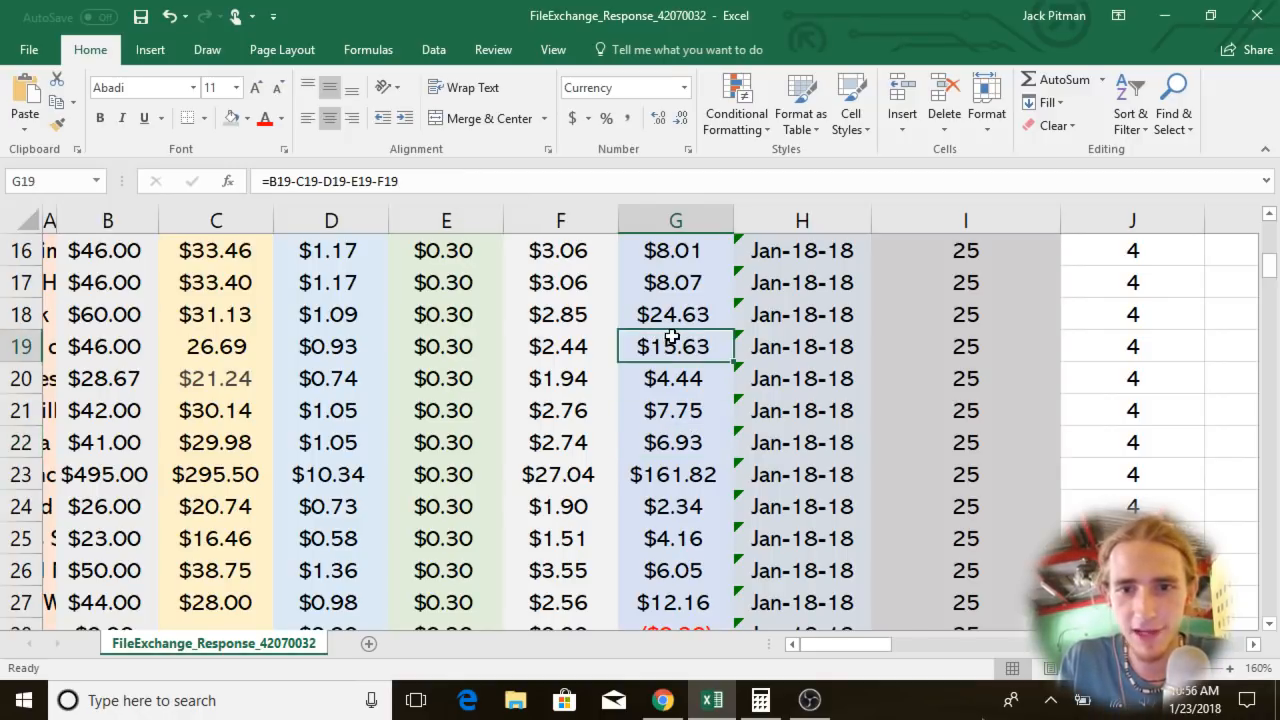
left_click(708, 470)
scroll(718, 470, "down", 3)
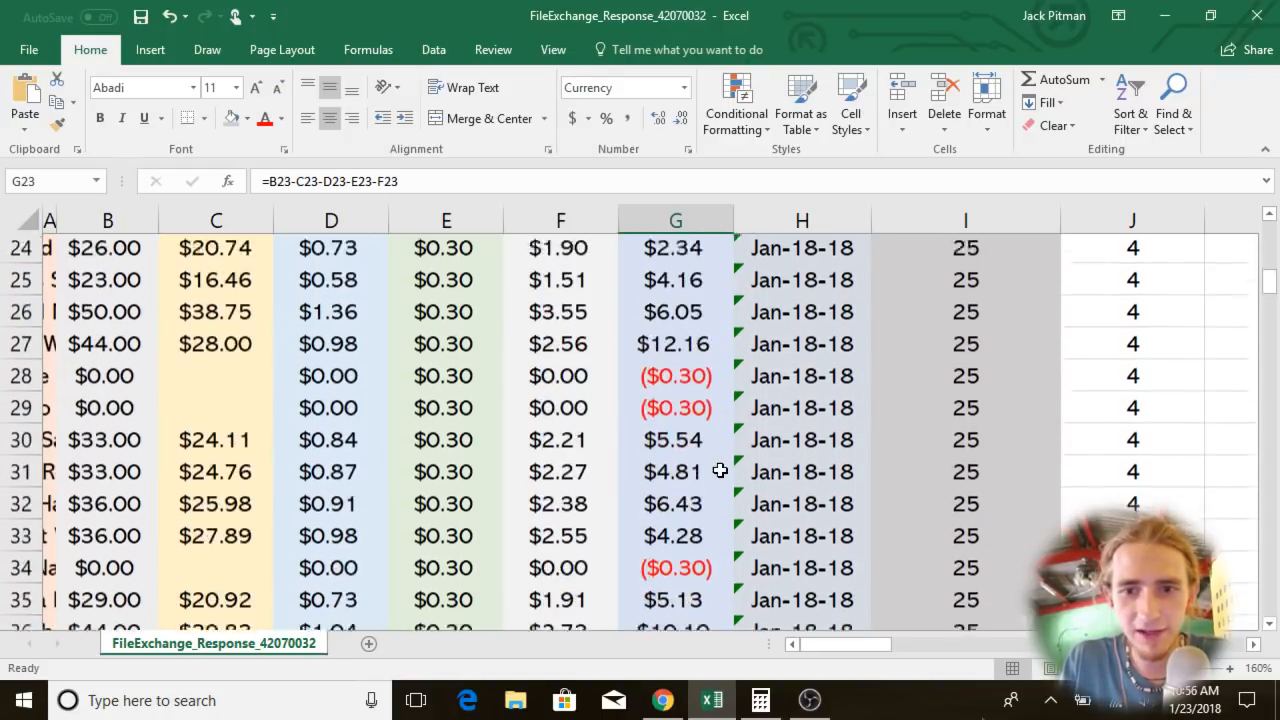
scroll(770, 442, "up", 2)
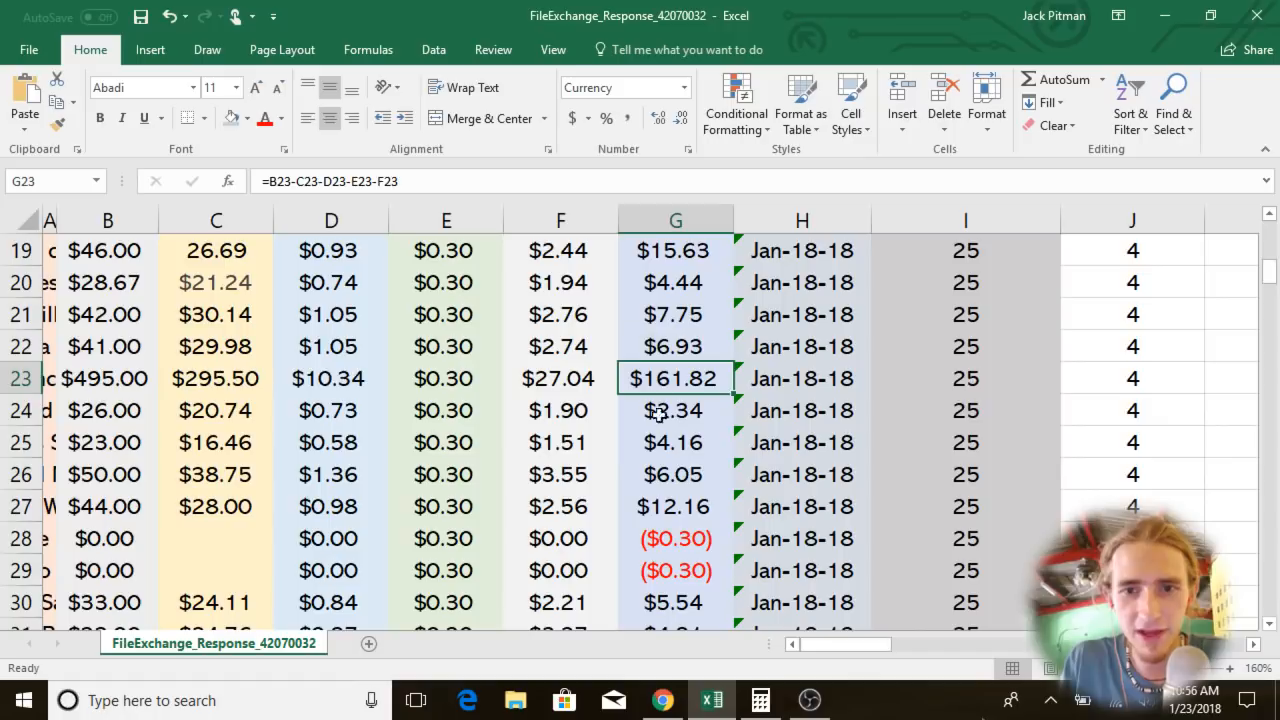
Go to the Jan-19-18 sales and inspect the Profit entries in G43, G45, G48 and G49.
scroll(720, 398, "down", 4)
scroll(723, 395, "down", 2)
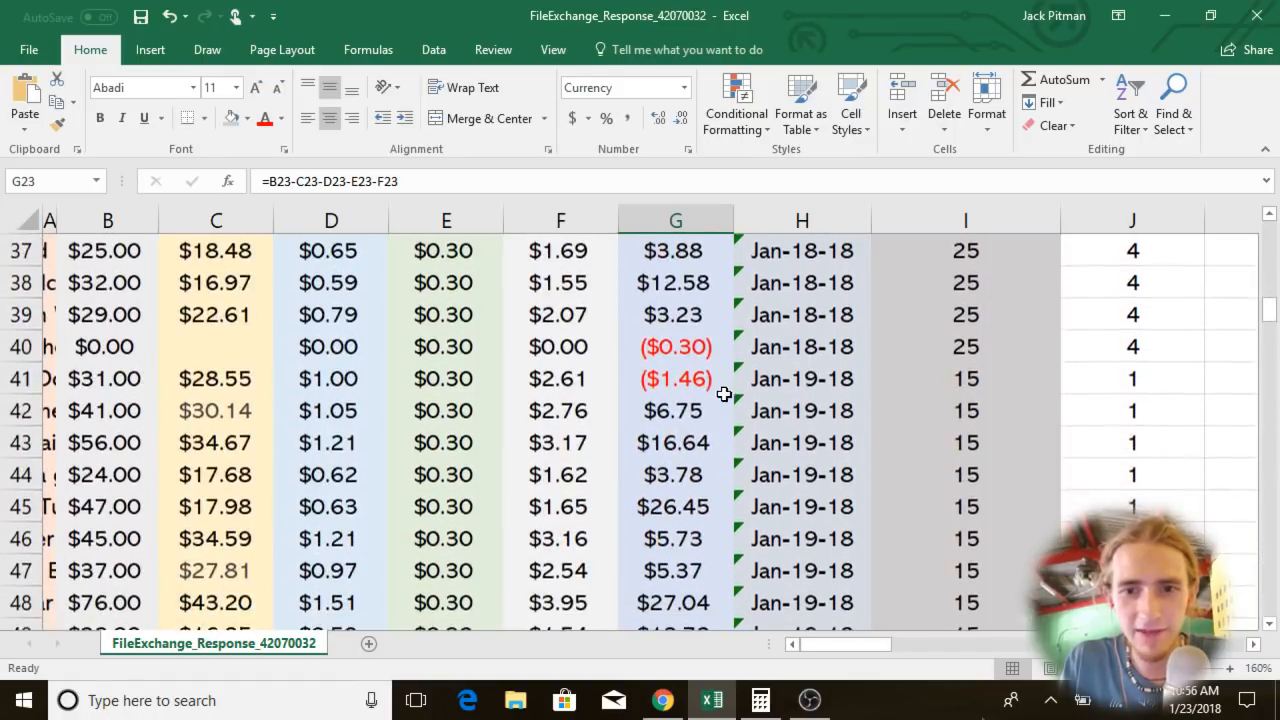
left_click(730, 440)
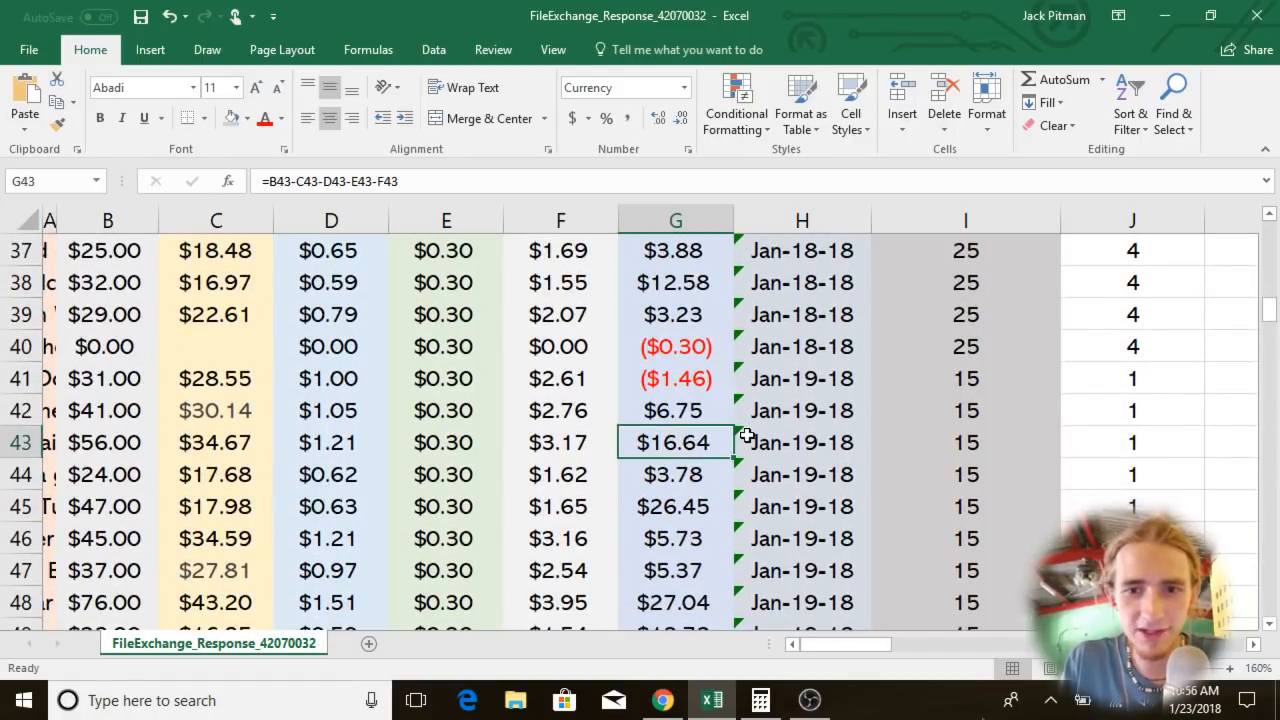
left_click(671, 510)
scroll(783, 504, "down", 2)
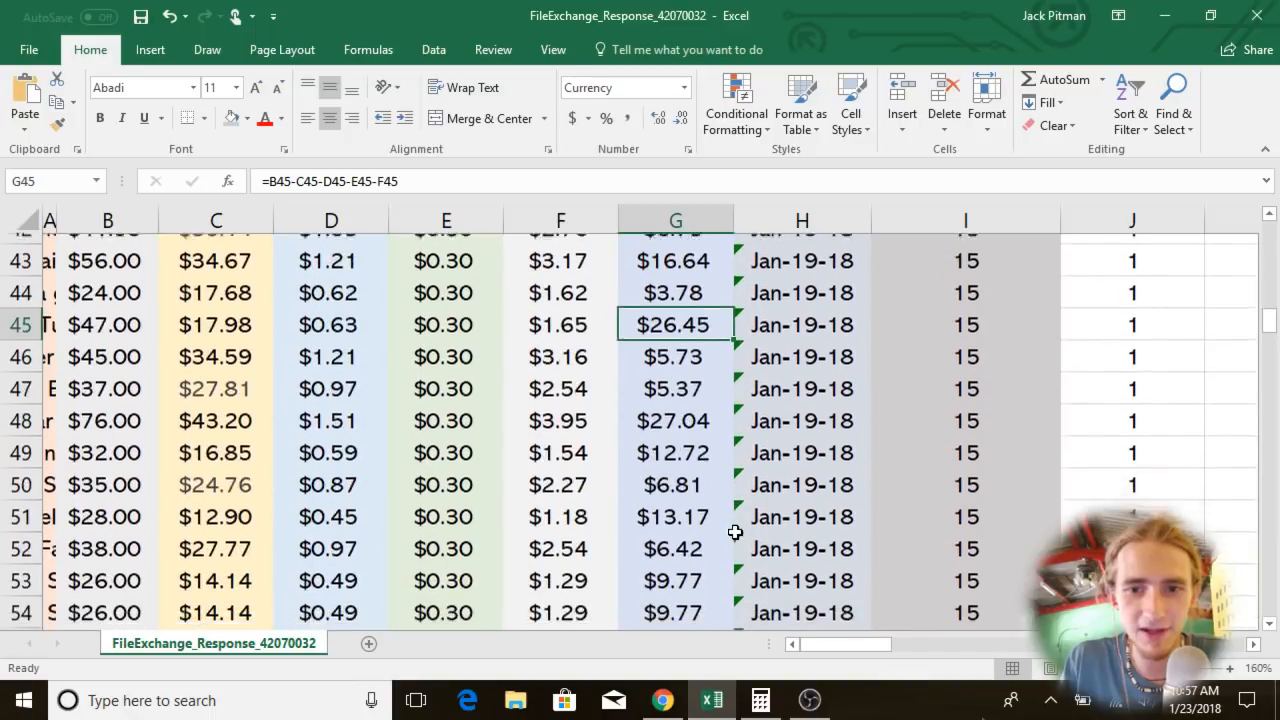
left_click(697, 413)
left_click(666, 448)
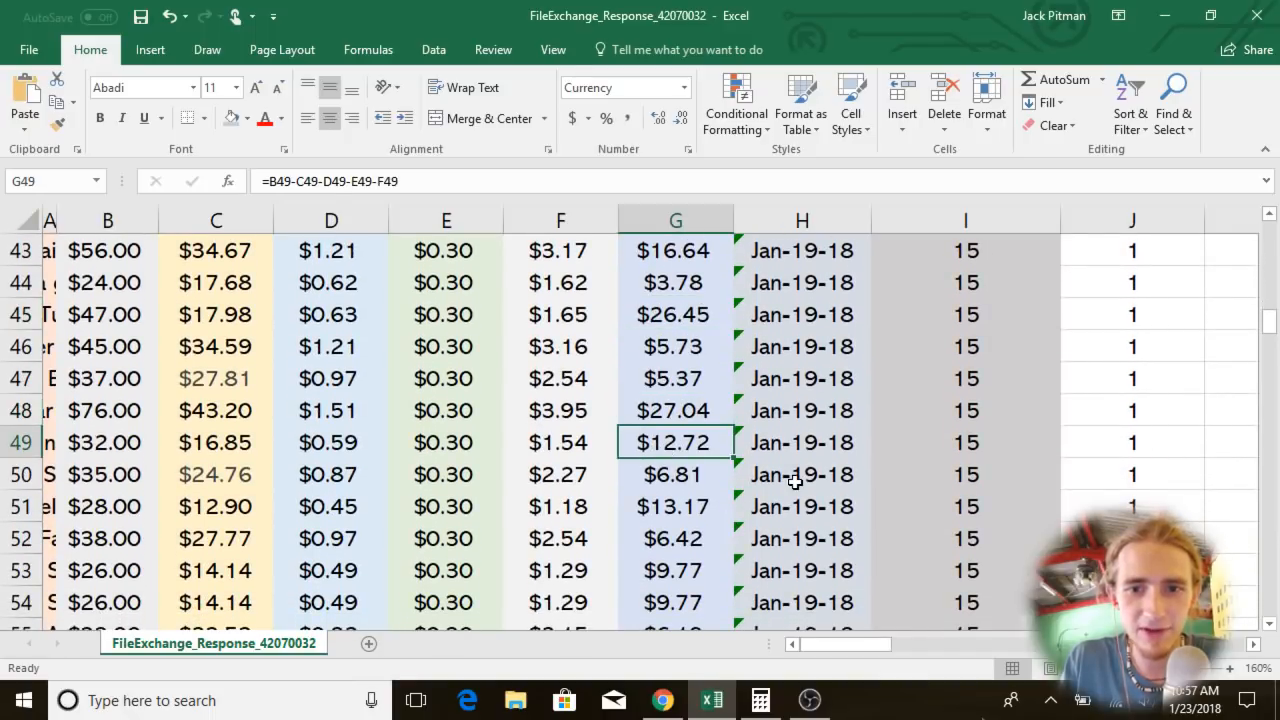
Compare the Total Price in B49 with the Total Cost in C49, and check that sale's Profit in G49.
scroll(795, 482, "down", 2)
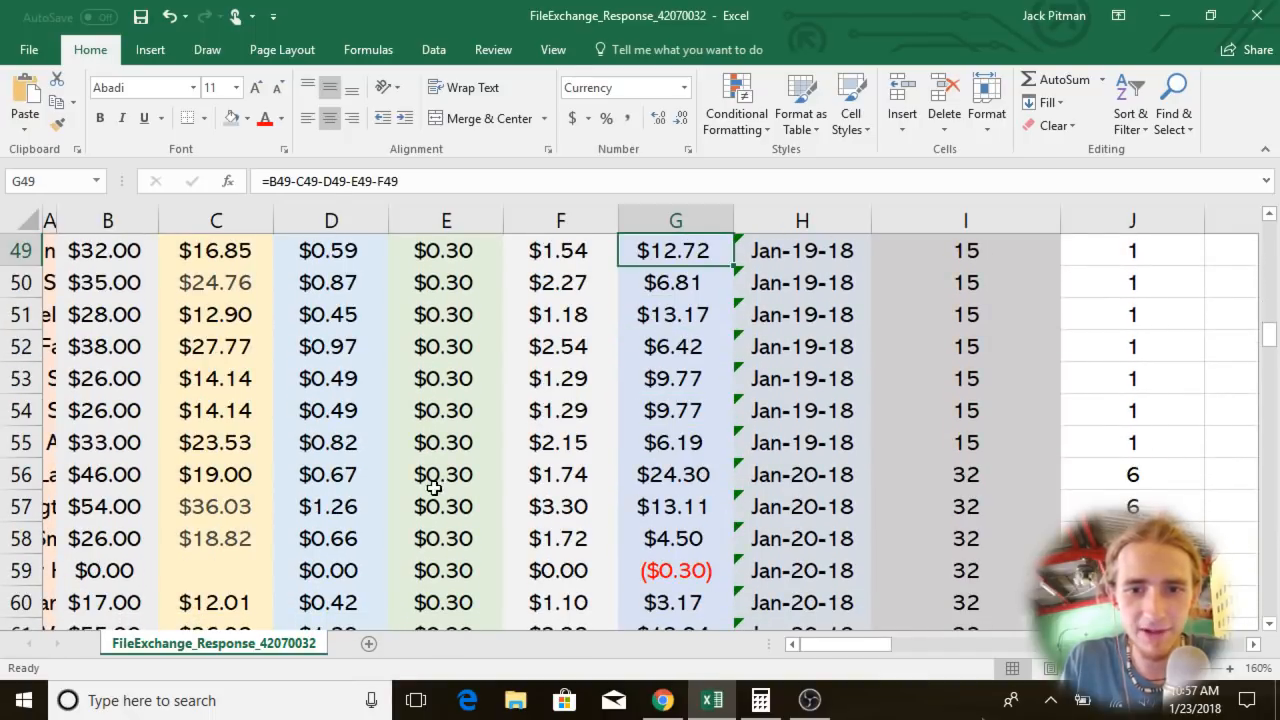
scroll(592, 459, "up", 1)
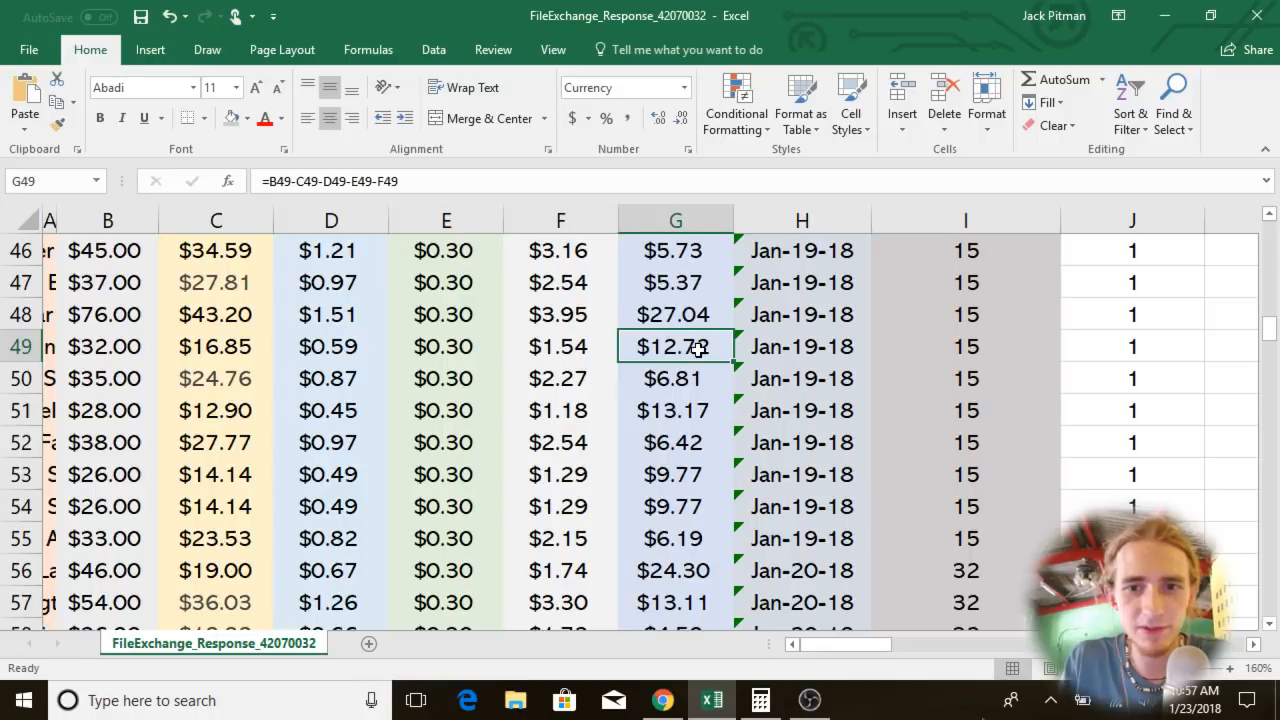
scroll(697, 343, "up", 1)
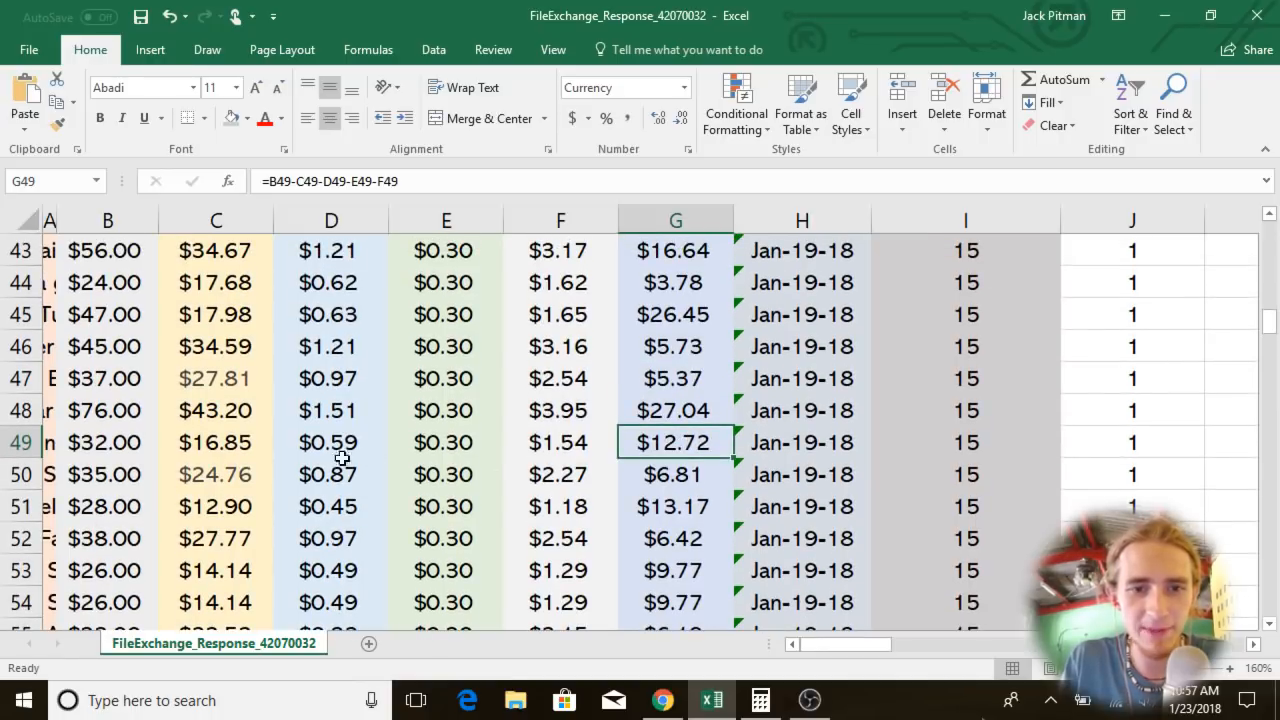
left_click(222, 446)
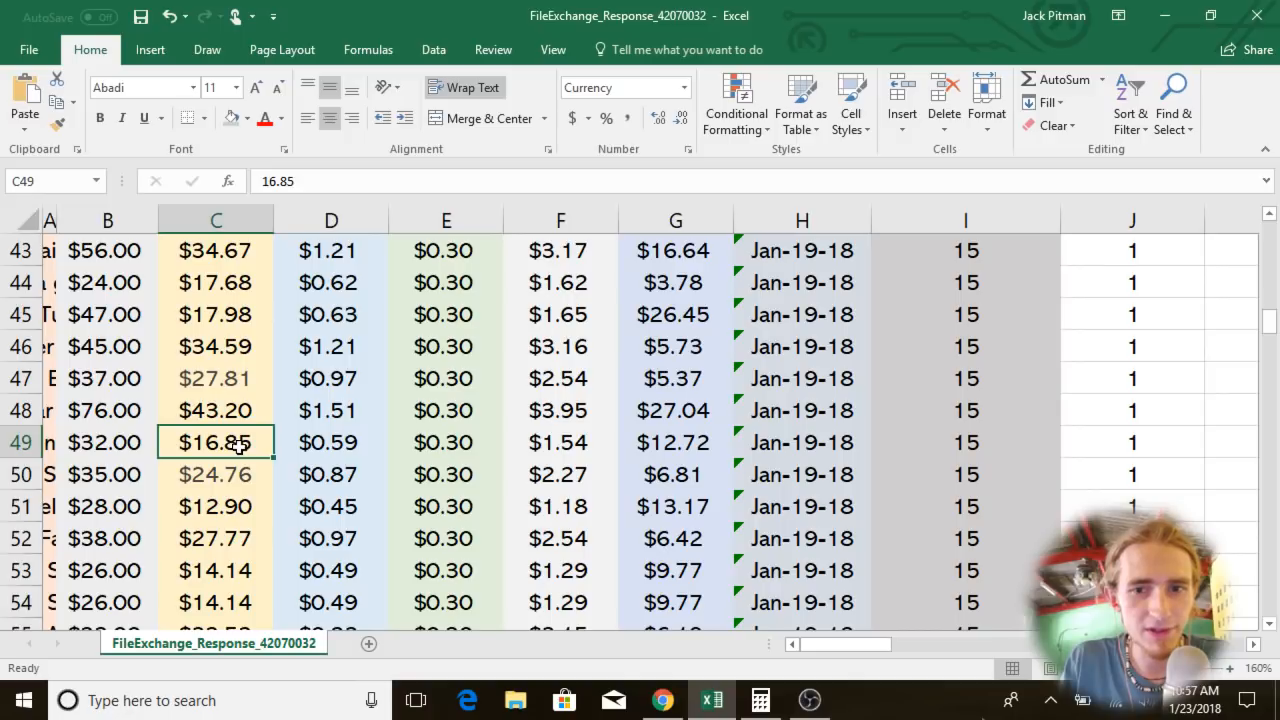
left_click(95, 455)
left_click(200, 444)
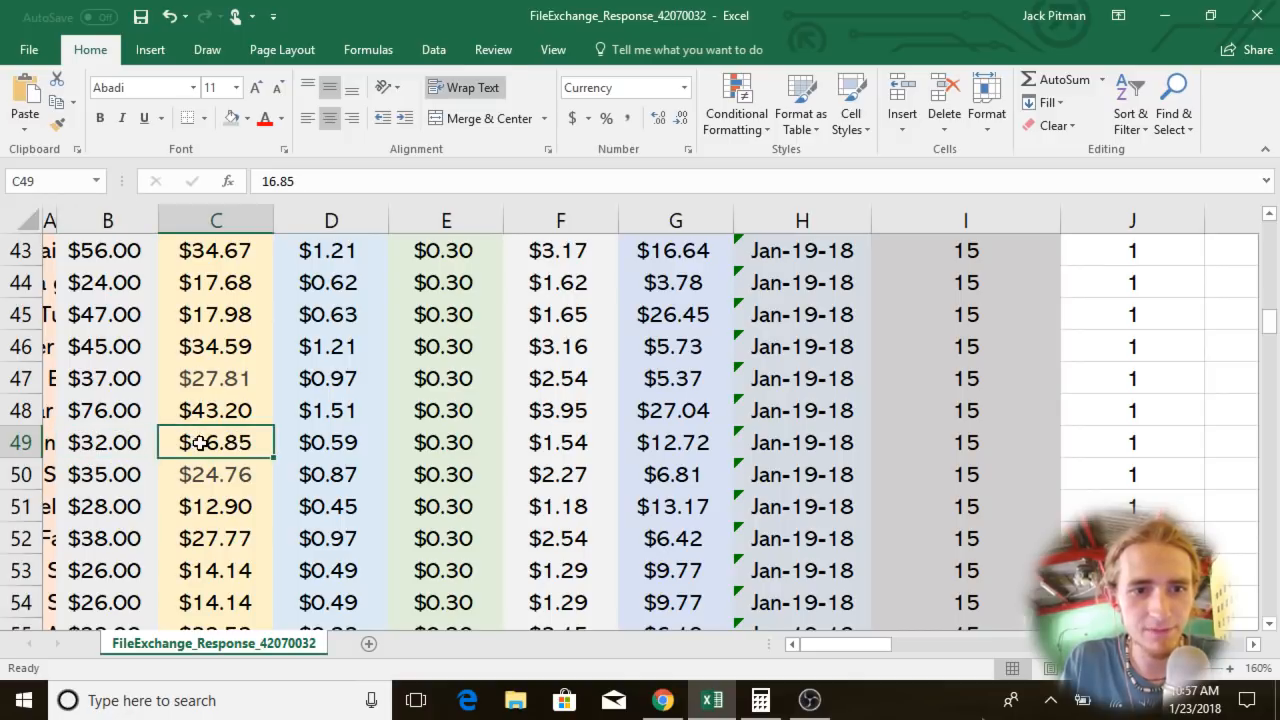
left_click(100, 450)
left_click(198, 446)
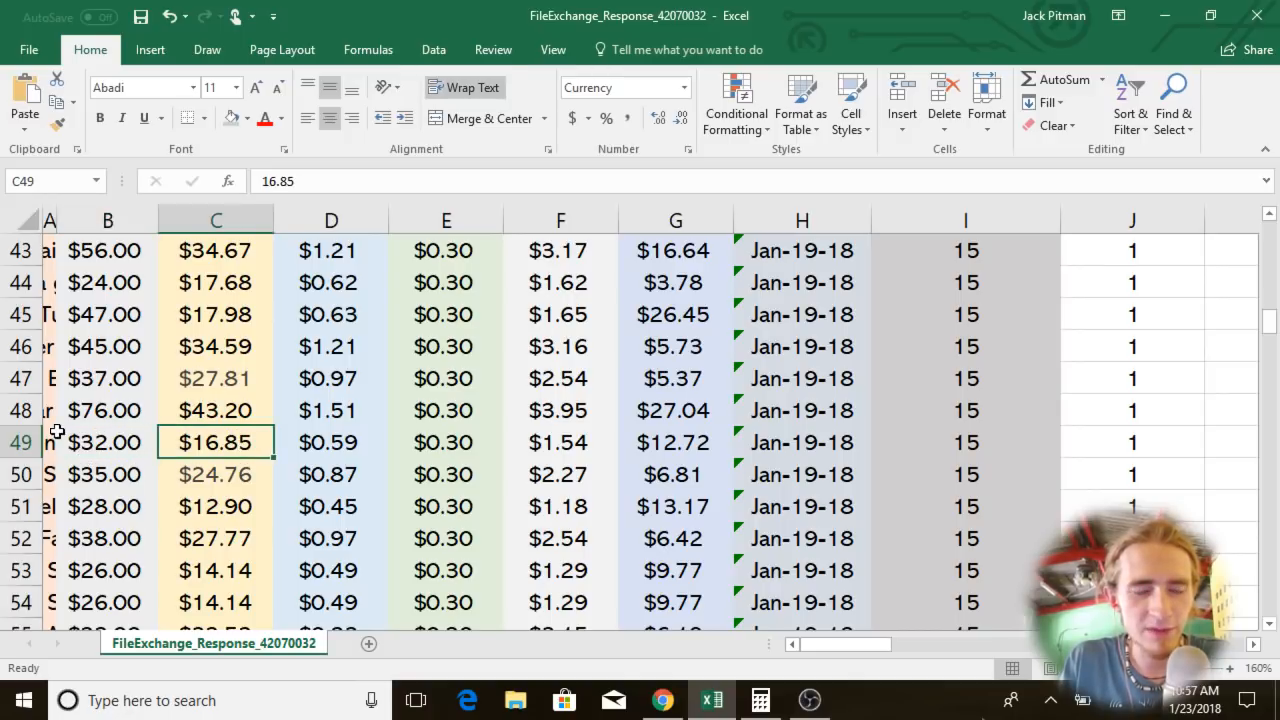
left_click(108, 440)
left_click(183, 443)
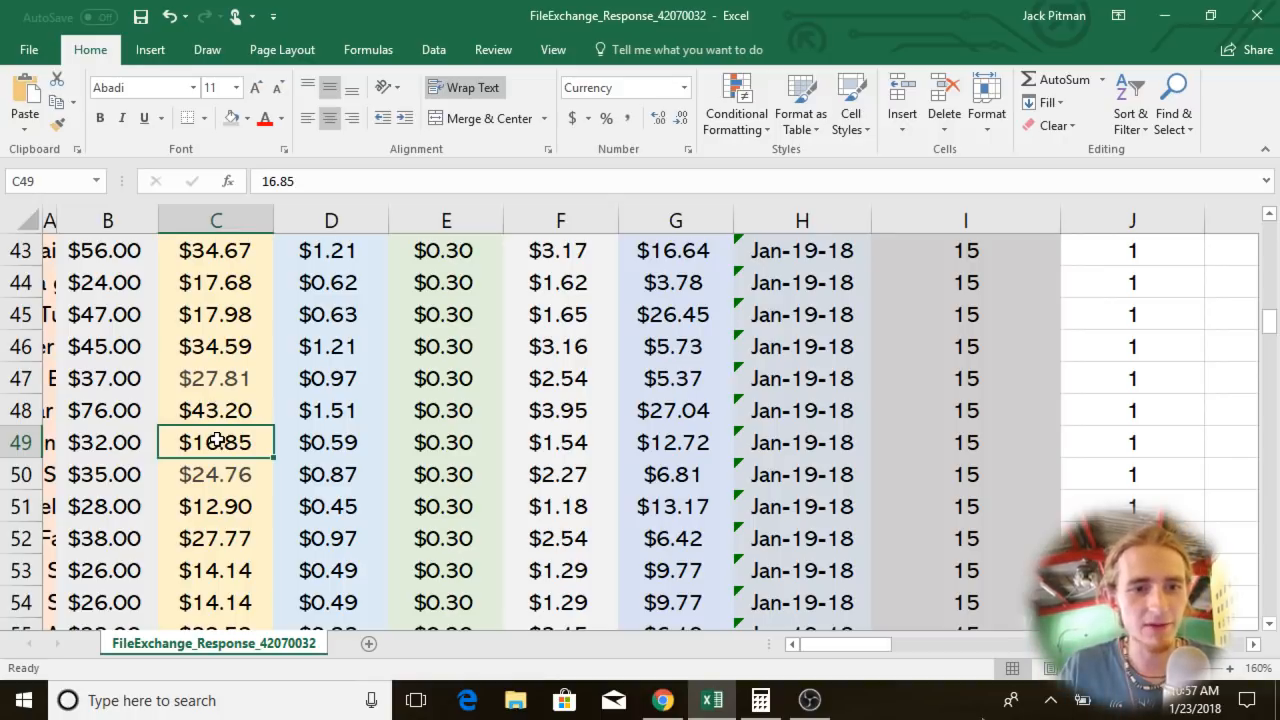
left_click(672, 452)
Return to the start of the sheet and check the eBay fee formula in F4.
scroll(752, 458, "up", 4)
scroll(752, 458, "up", 10)
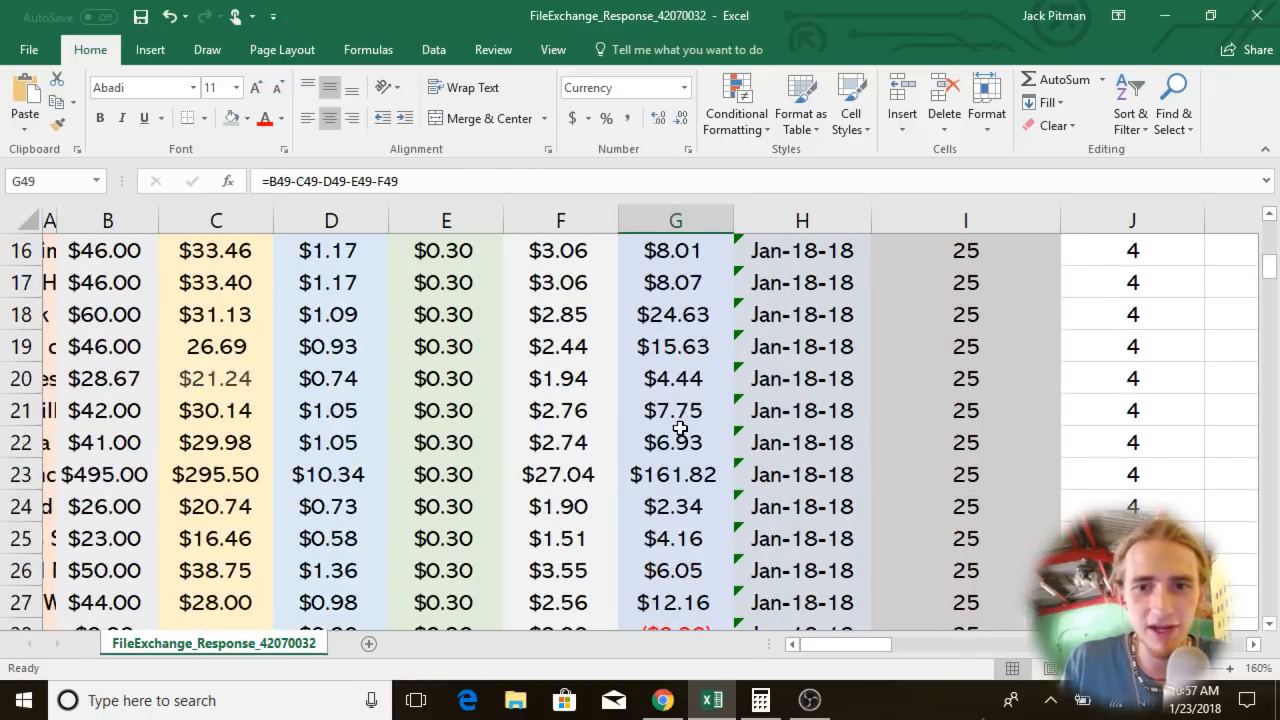
left_click(575, 340)
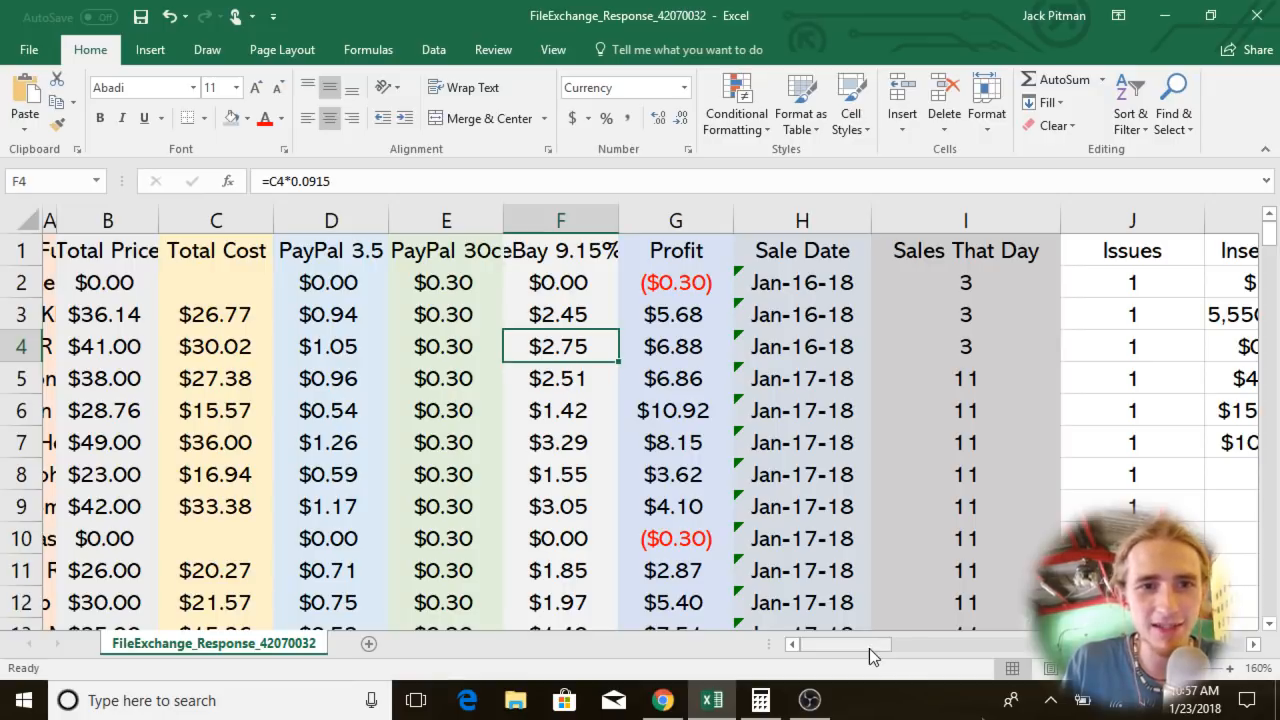
left_click_drag(869, 648, 826, 650)
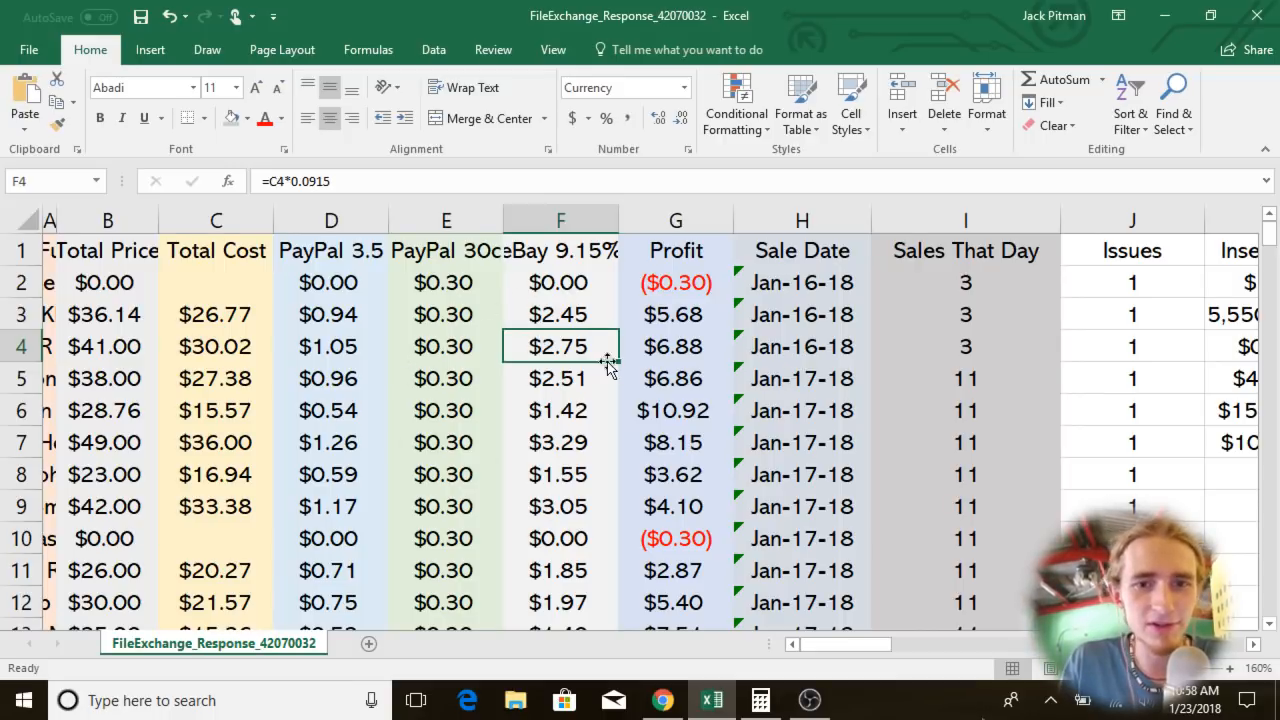
left_click_drag(847, 645, 827, 643)
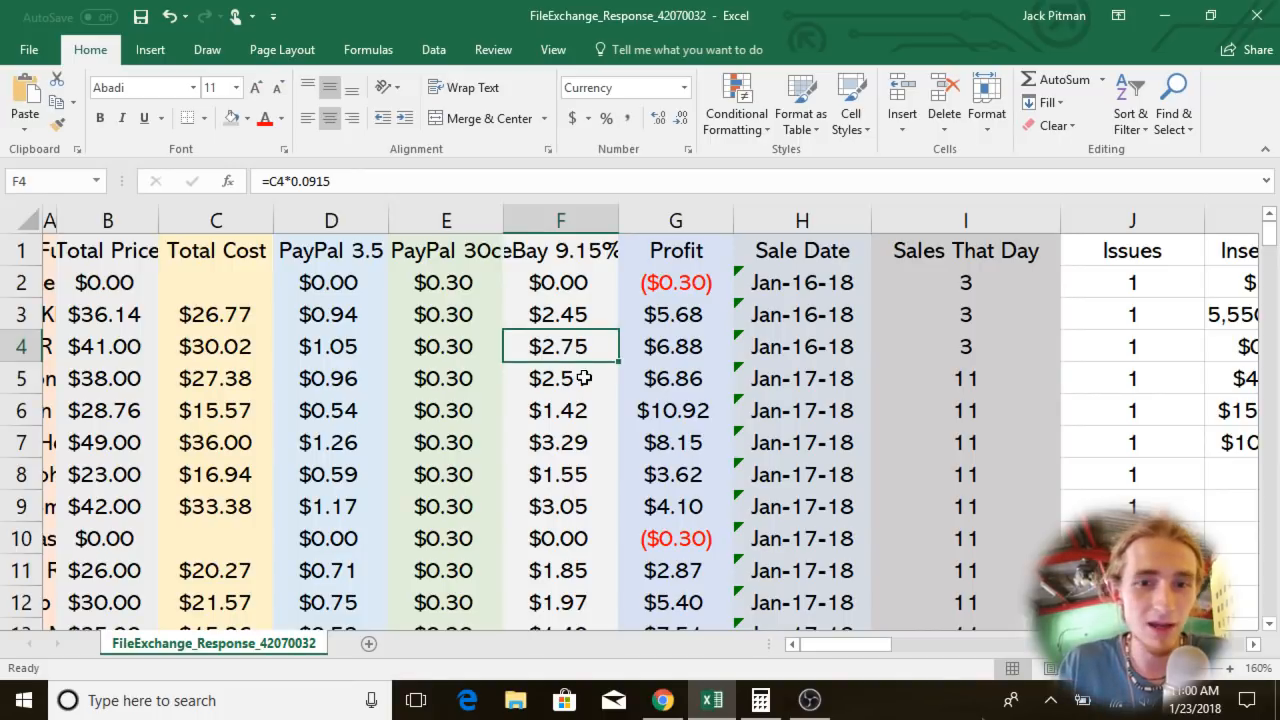
Compare the eBay 9.15% fee formulas in F5, F4 and F3.
left_click(580, 376)
left_click(551, 346)
left_click(585, 376)
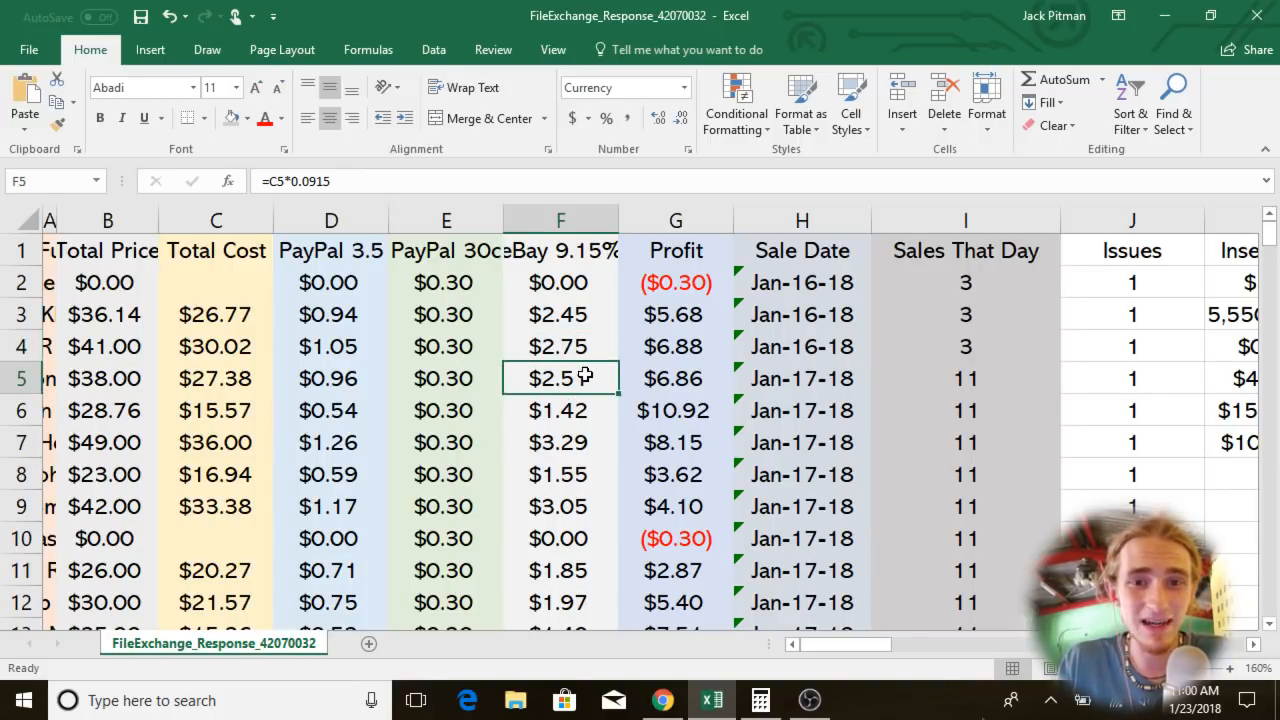
left_click(560, 346)
left_click(588, 375)
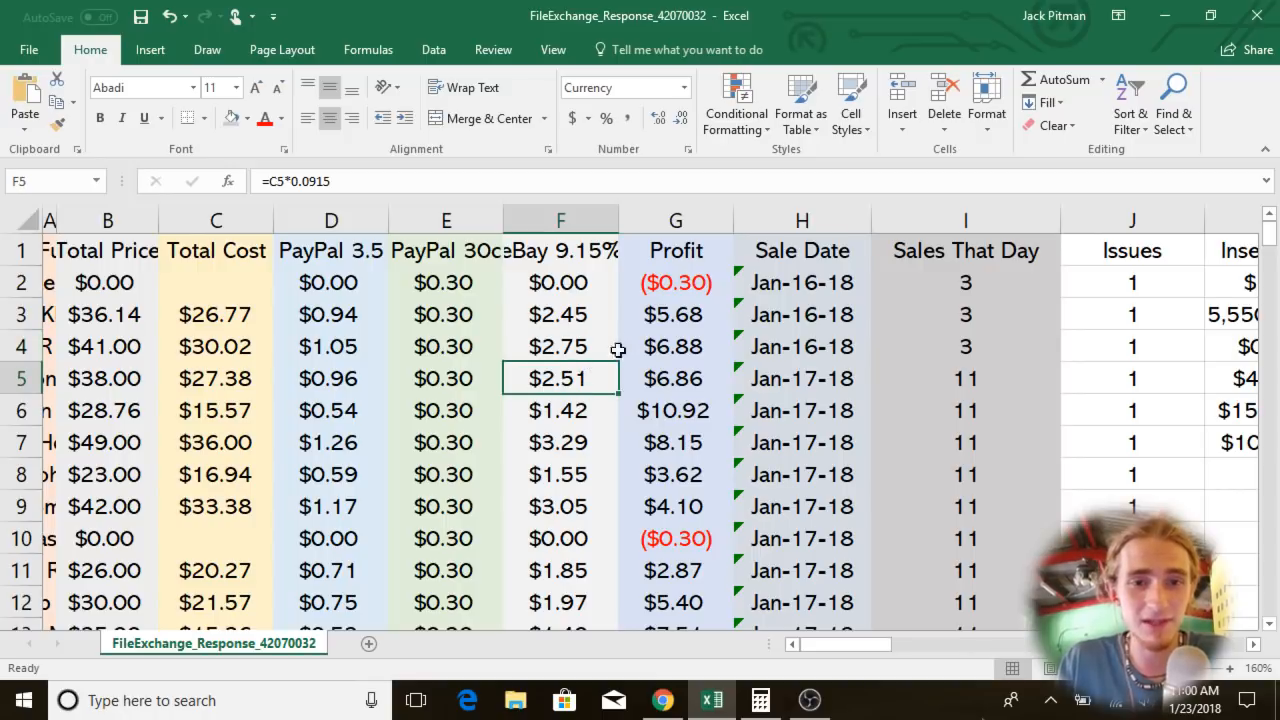
left_click(583, 337)
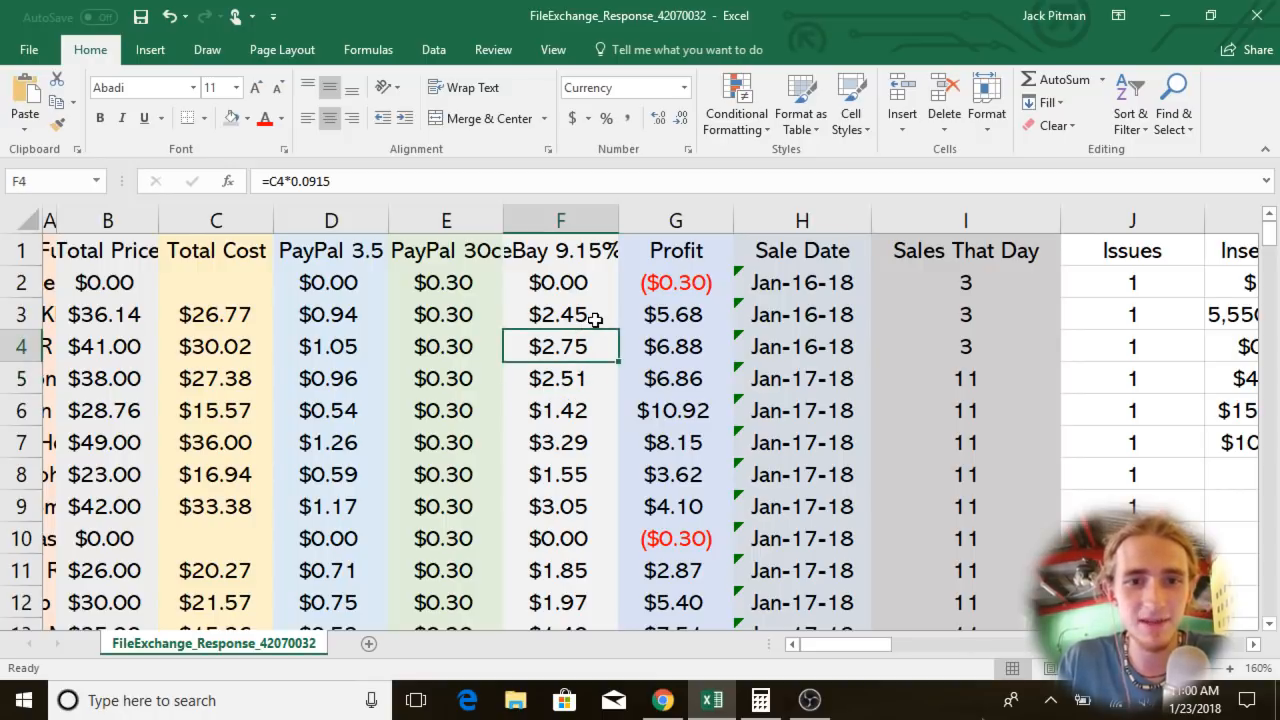
left_click(594, 319)
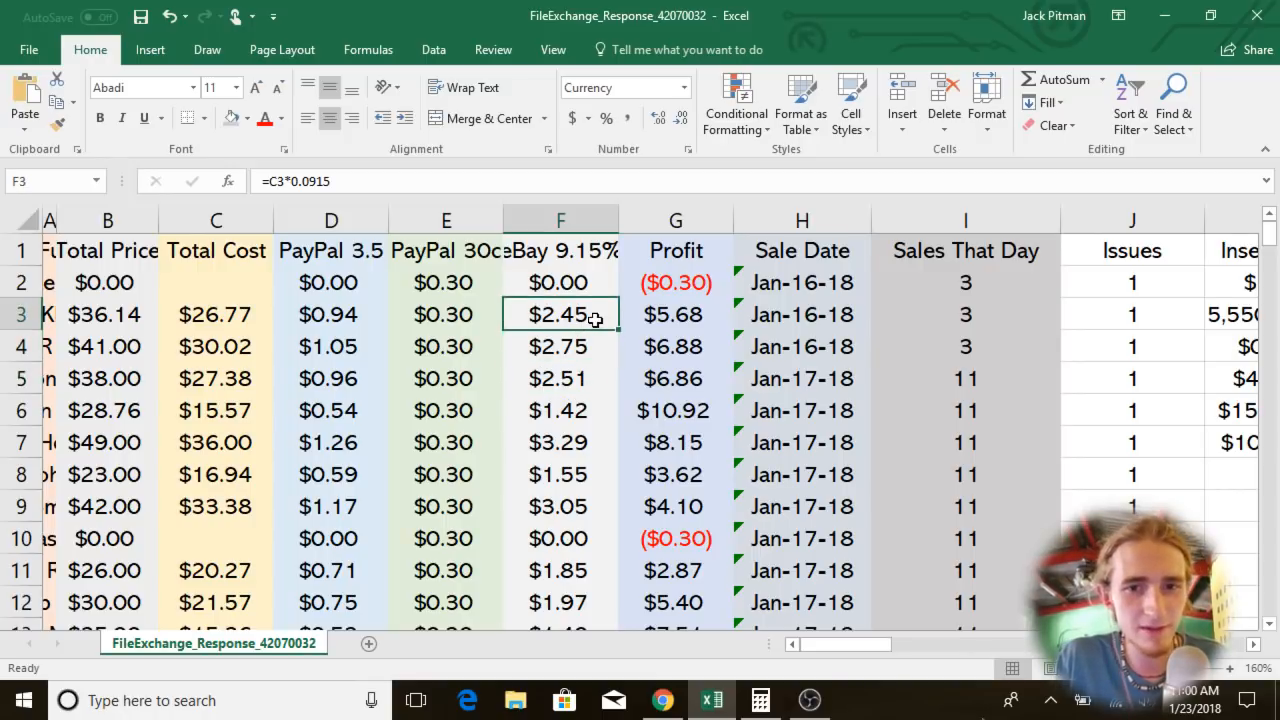
left_click(581, 346)
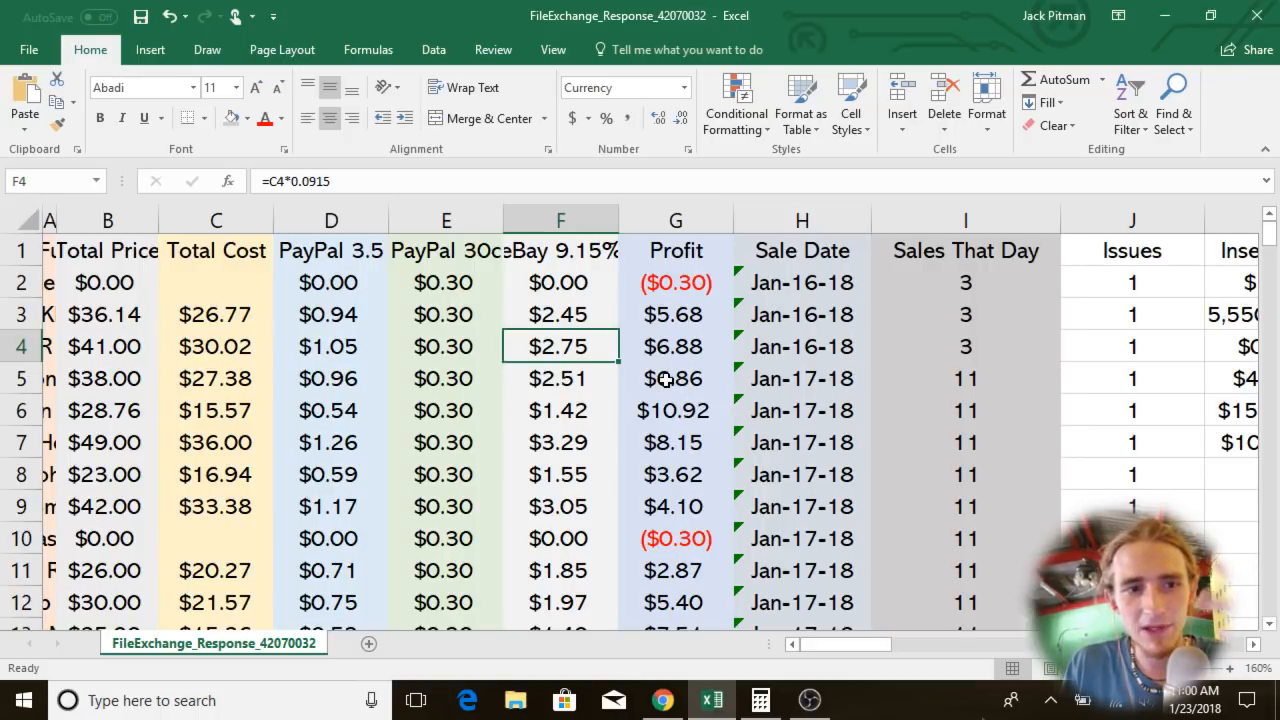
Inspect the Profit formula in G3 and glance over the sales below it.
left_click(690, 316)
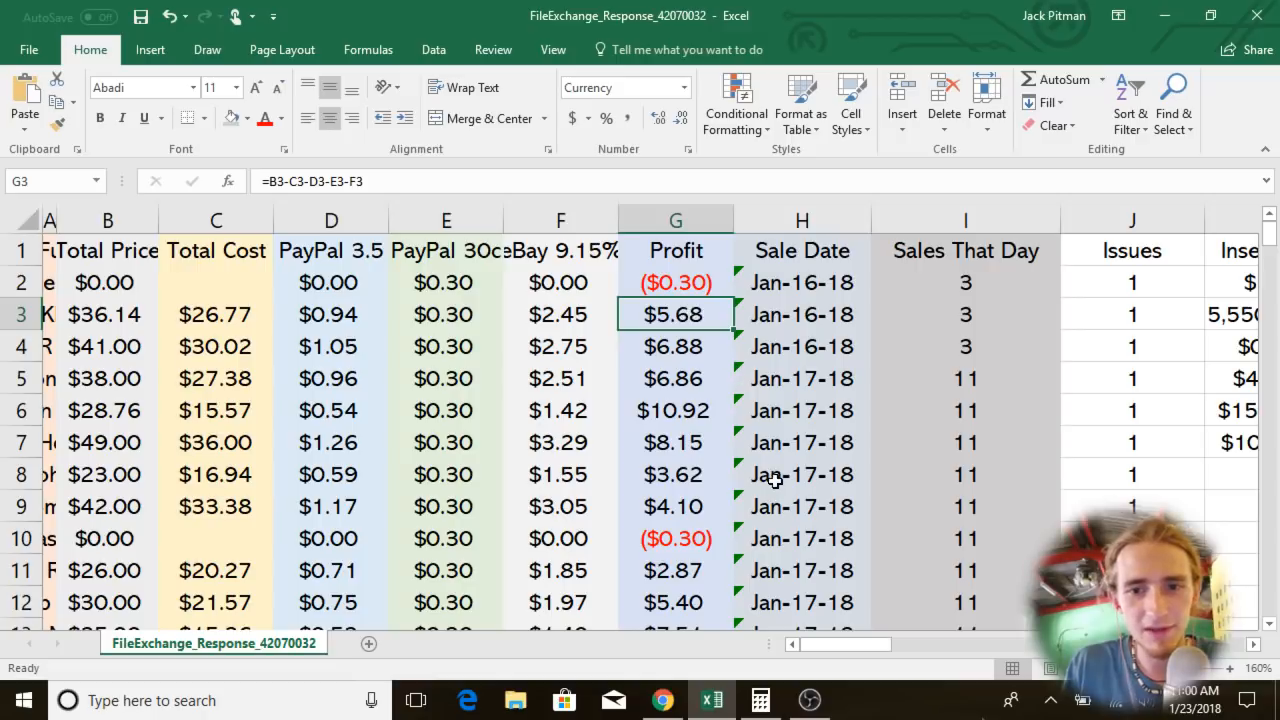
scroll(775, 480, "down", 4)
scroll(640, 510, "up", 4)
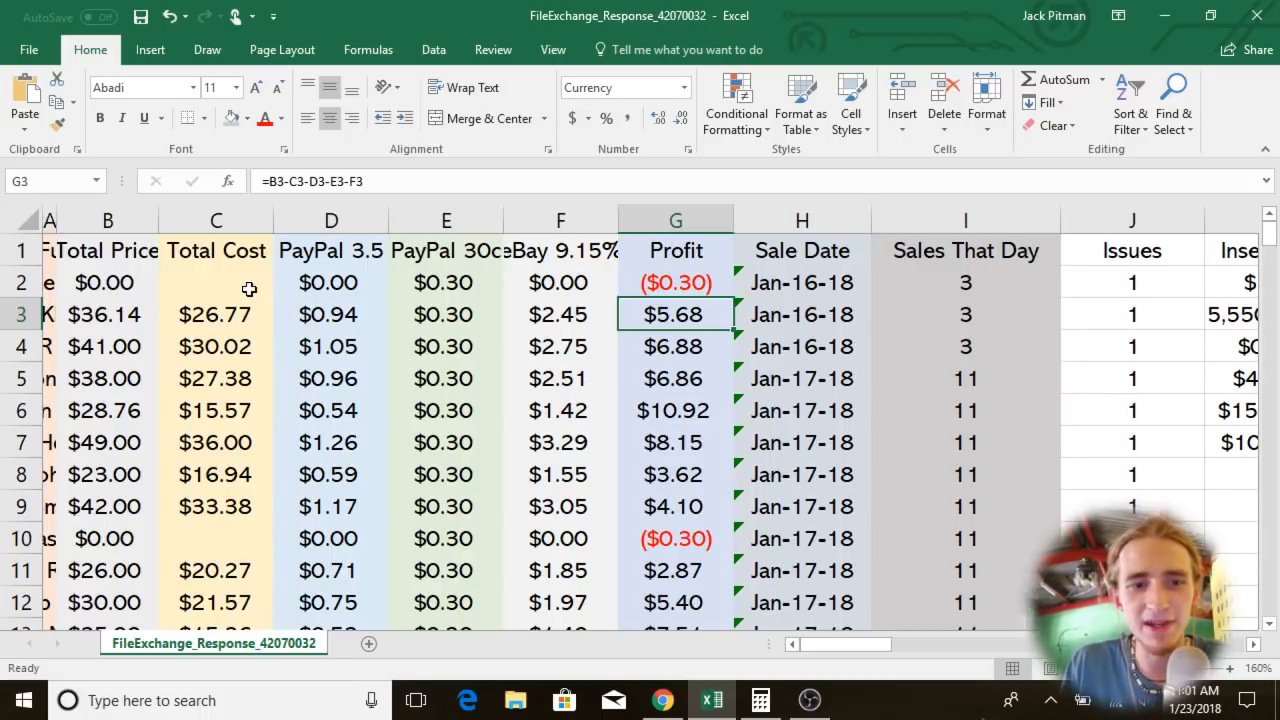
Find the $495.00 sale in row 23, check its Total Cost in C23, and return to the start of the sheet.
scroll(248, 288, "down", 2)
scroll(248, 288, "down", 3)
scroll(180, 414, "down", 2)
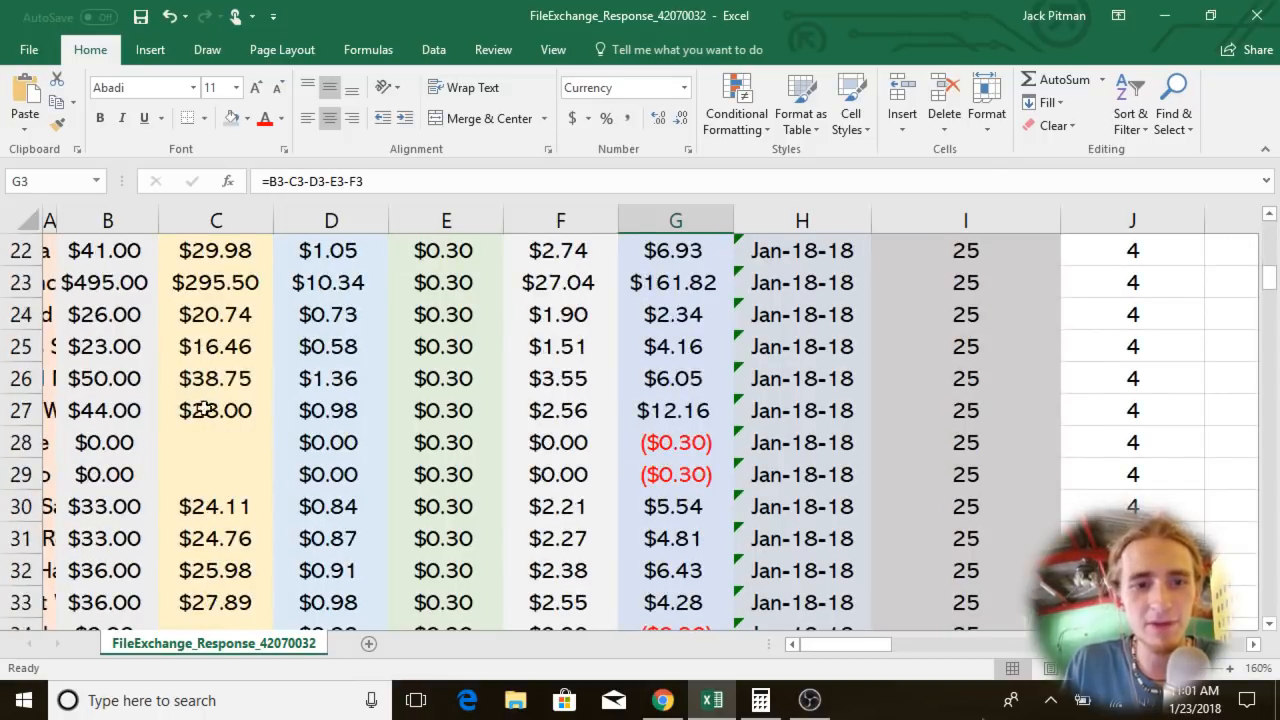
scroll(228, 400, "up", 1)
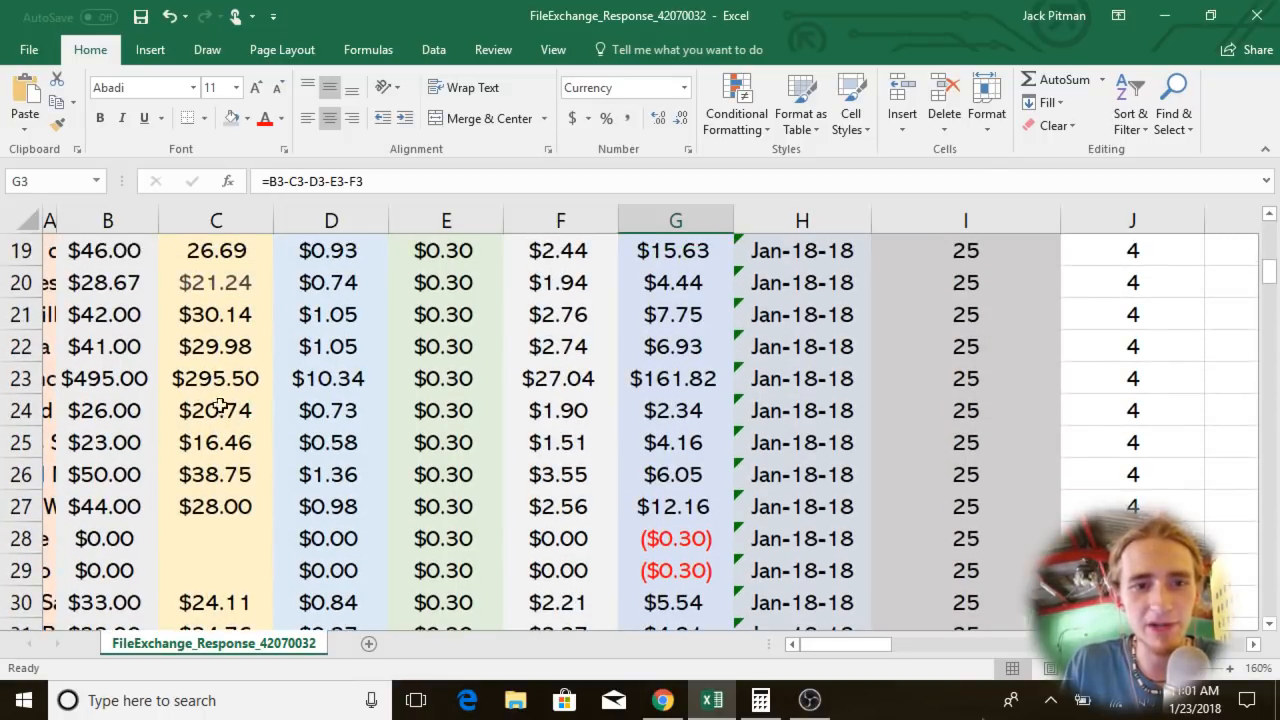
left_click(217, 386)
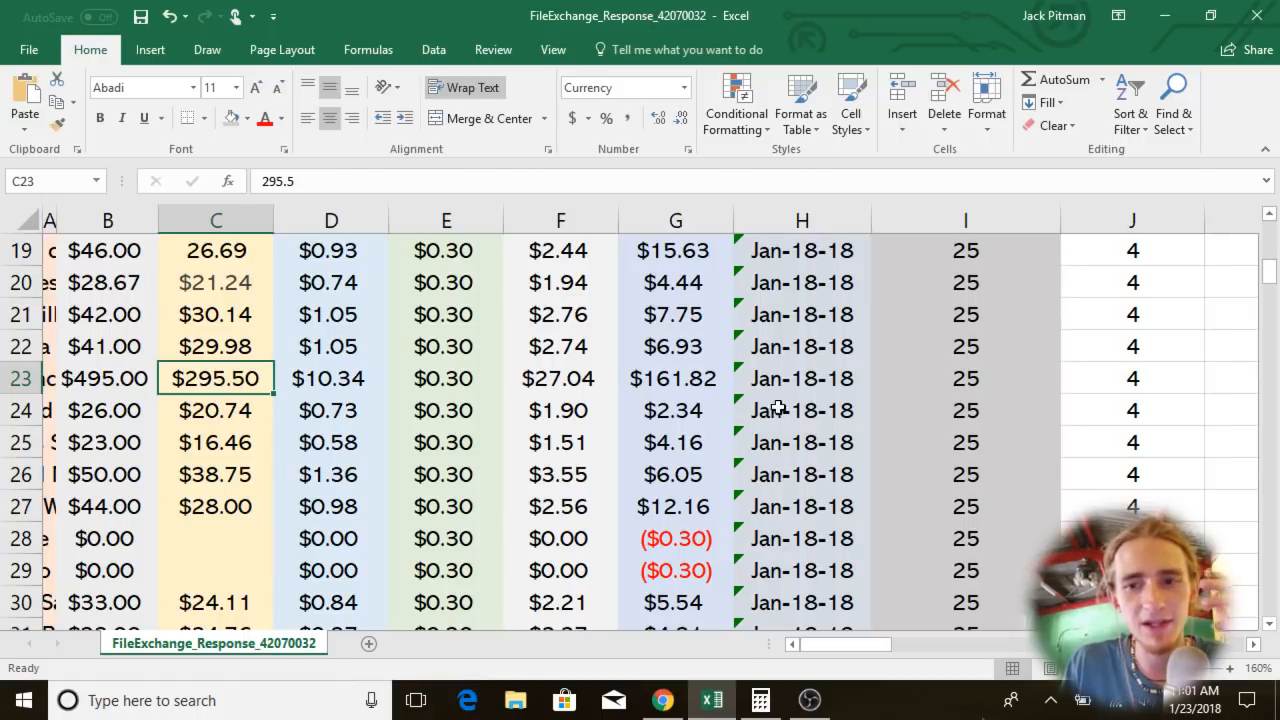
scroll(944, 449, "up", 6)
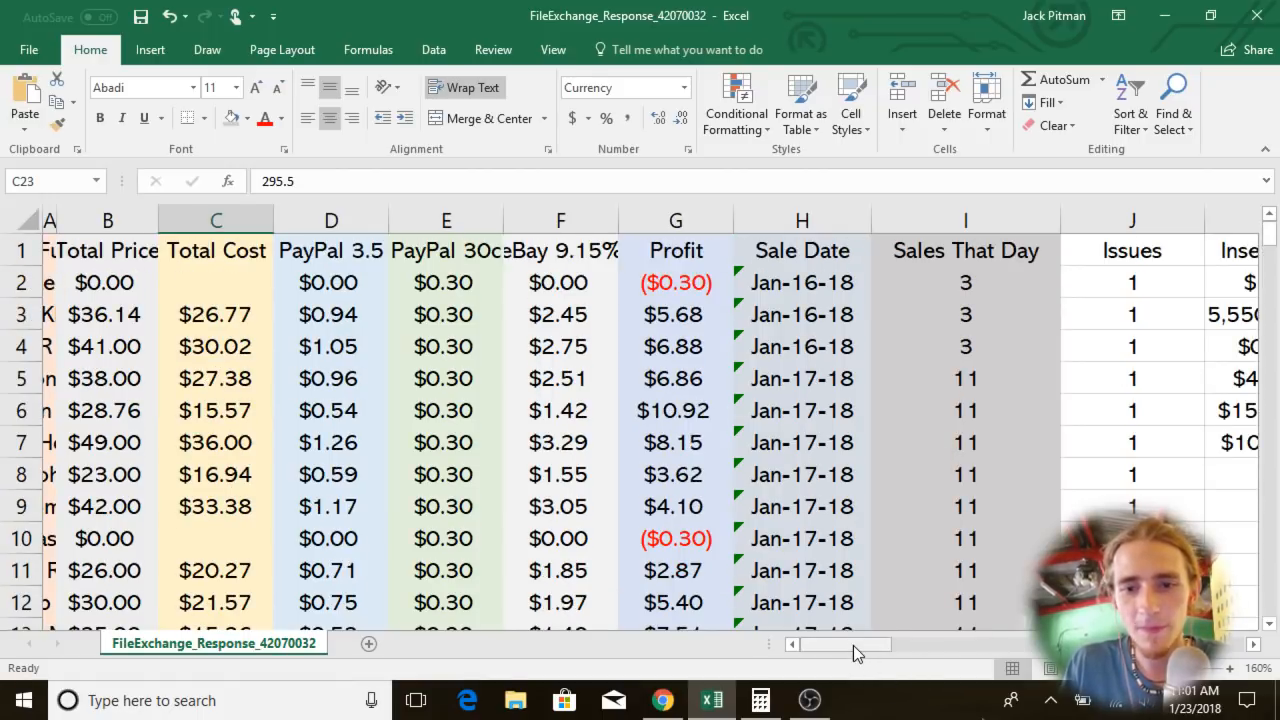
Switch to OBS to check the recording, and return to the Excel sheet.
left_click(810, 700)
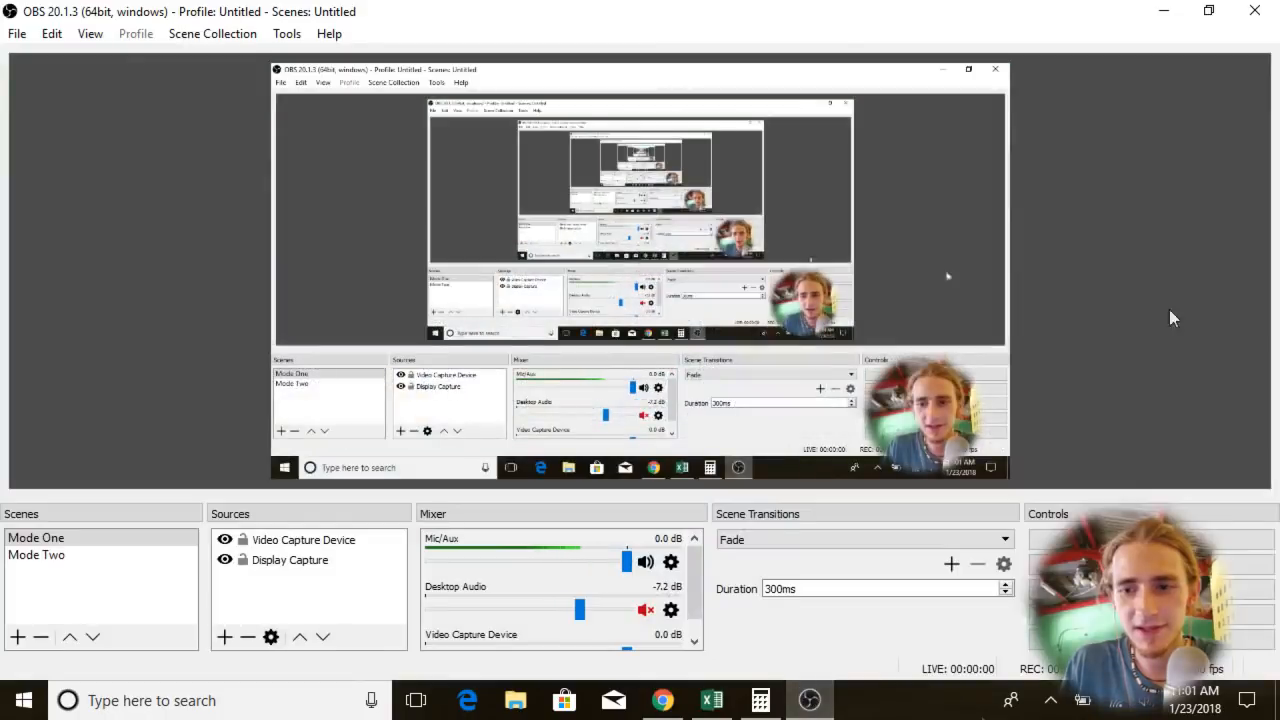
left_click(1164, 11)
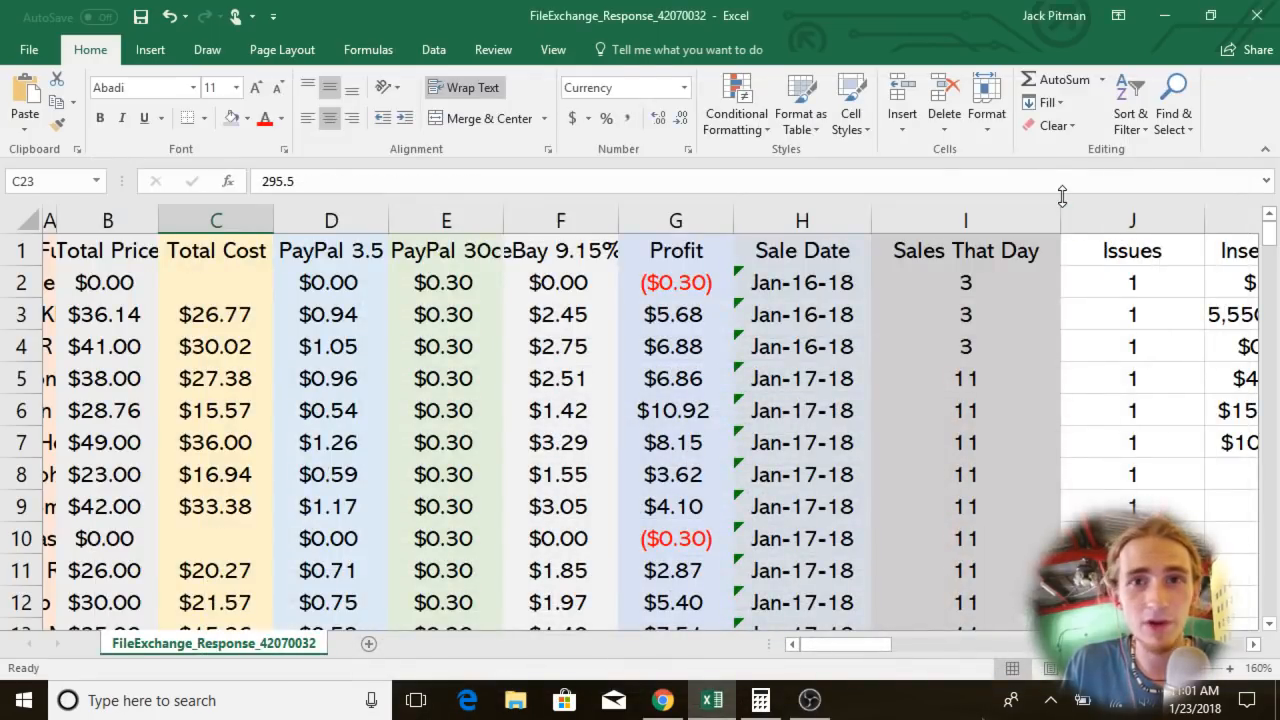